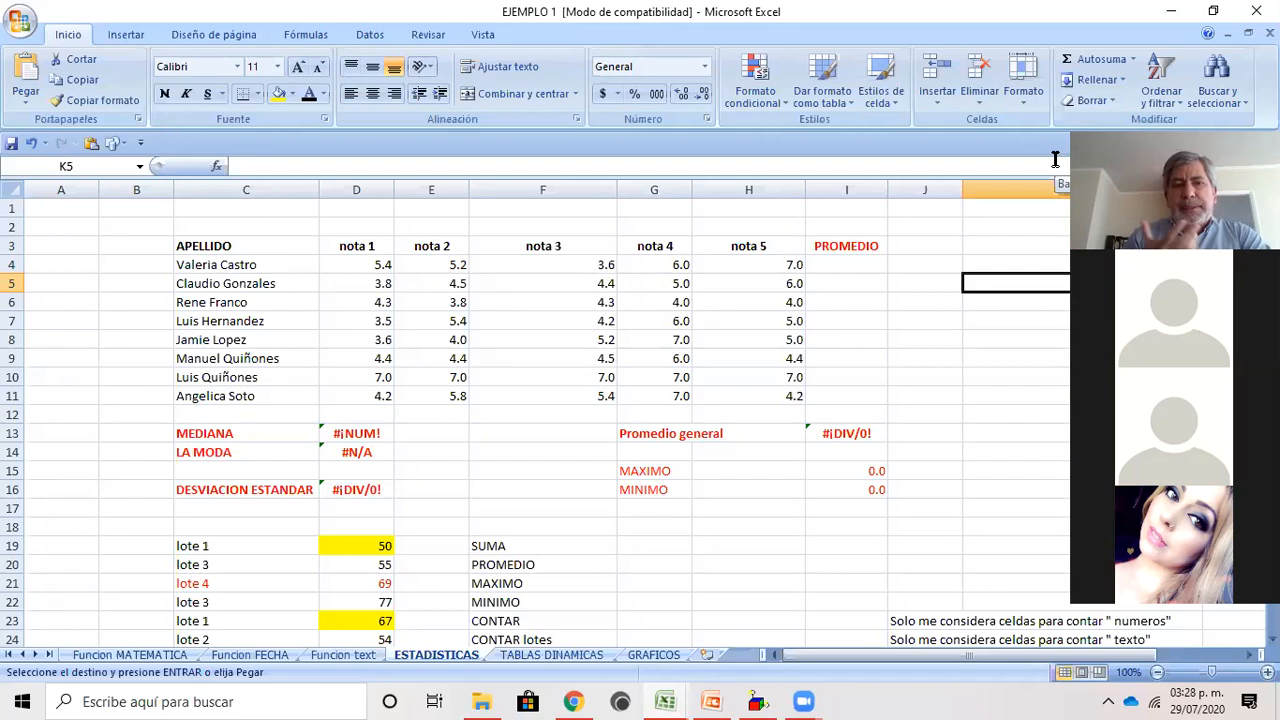
Step: Replace the APELLIDO column header in cell C3 with "ALUMNOS(a)"
click(217, 252)
text(ALUMNOS)
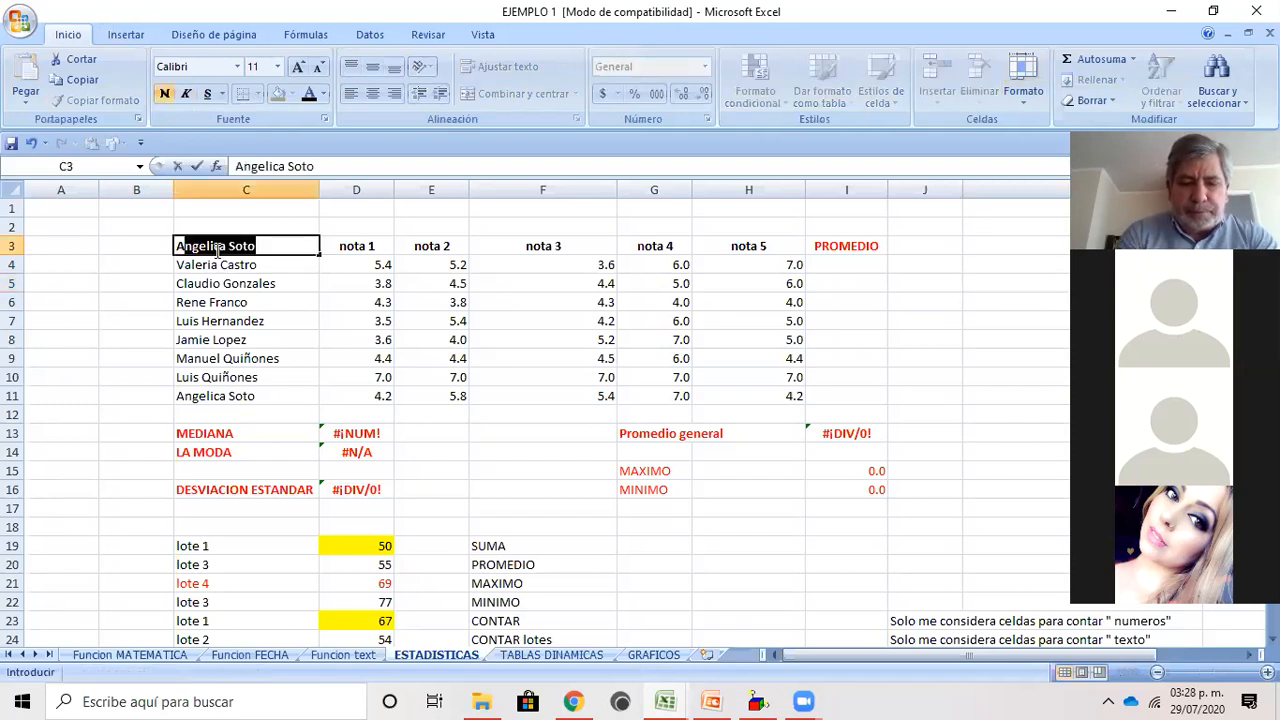
text((a))
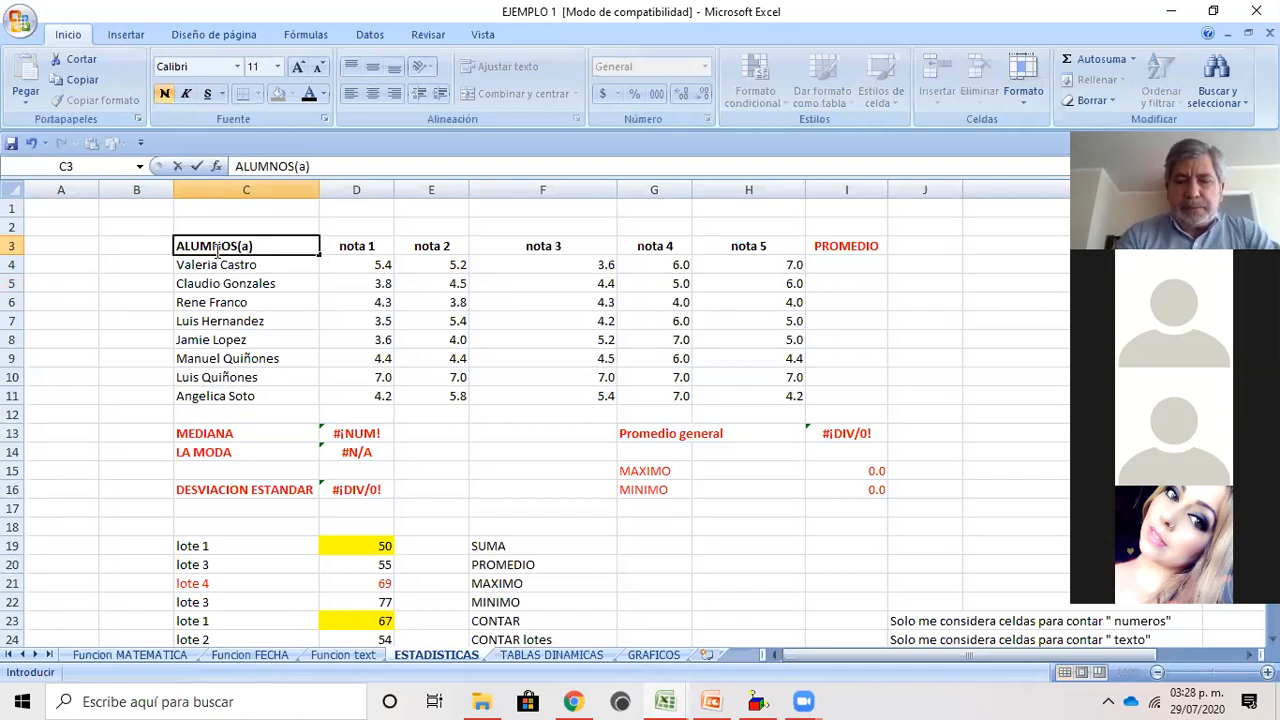
key(Return)
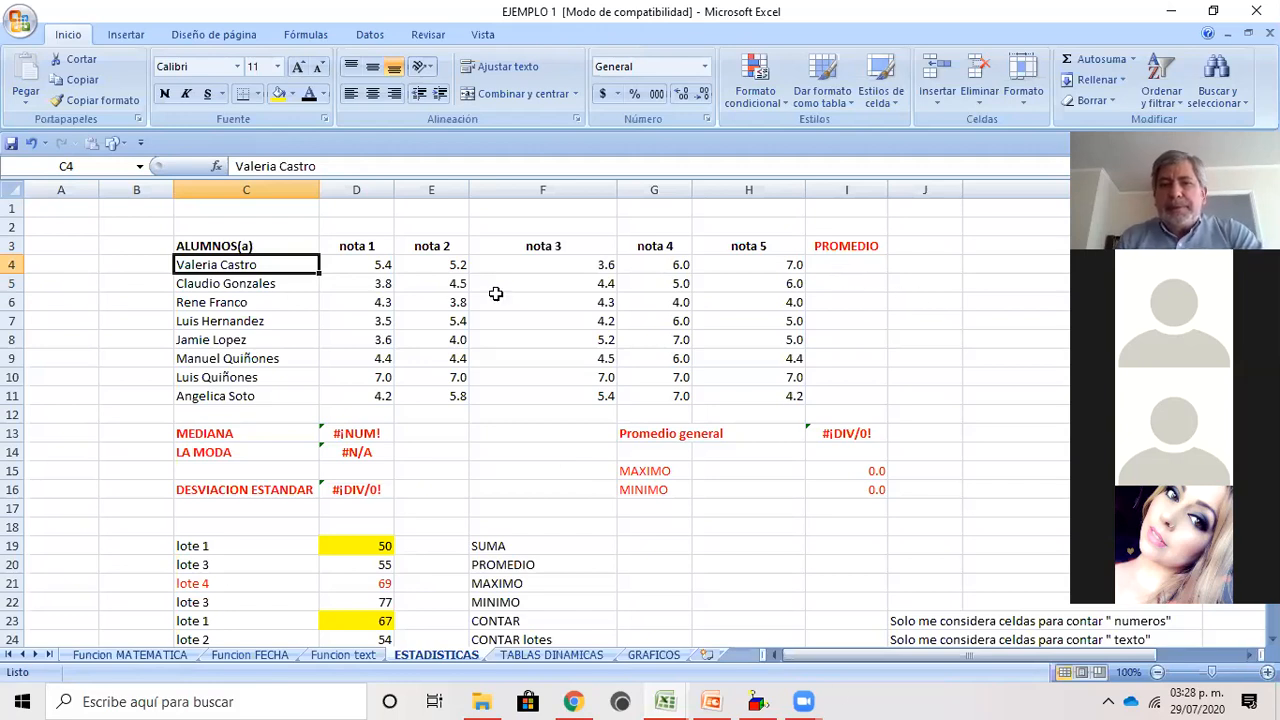
Step: Go through the five grades of the first student in row 4, up to the PROMEDIO cell
click(402, 265)
click(358, 267)
click(450, 264)
click(586, 266)
click(662, 266)
click(756, 266)
click(838, 270)
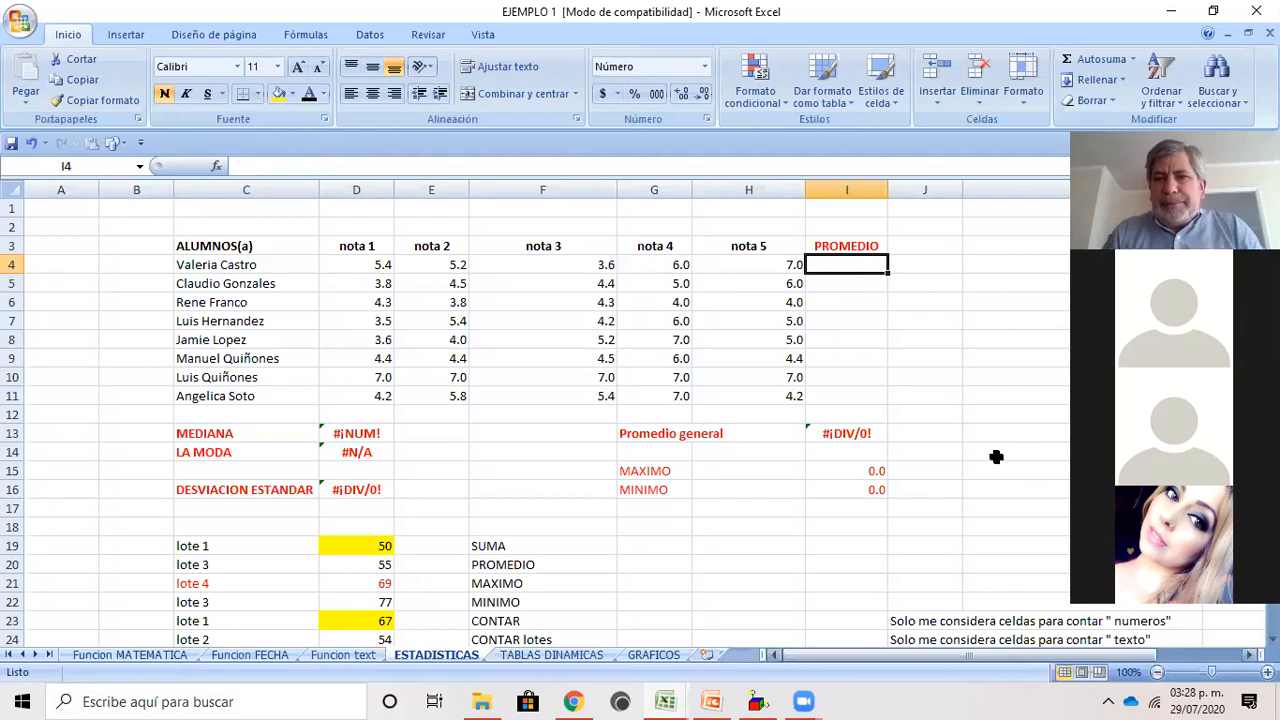
click(980, 299)
Step: Calculate the first student's grade average in cell I4 with the formula =PROMEDIO(D4:H4)
click(836, 265)
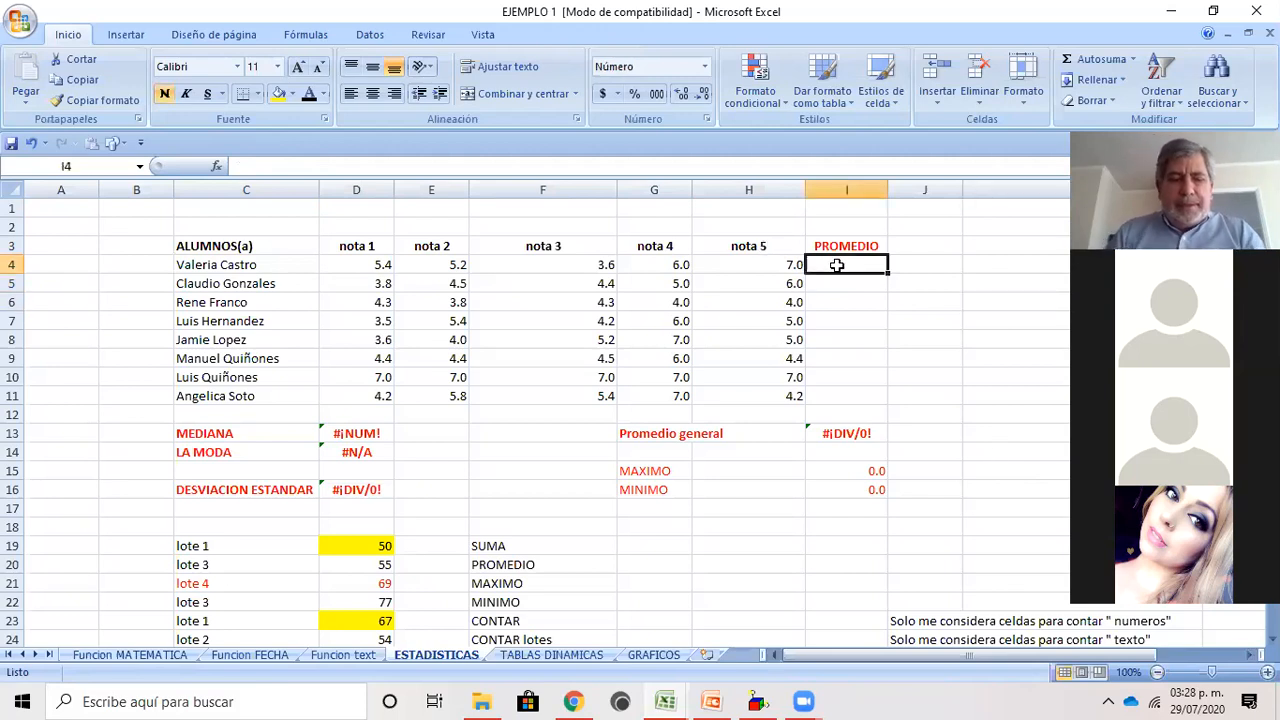
text(=)
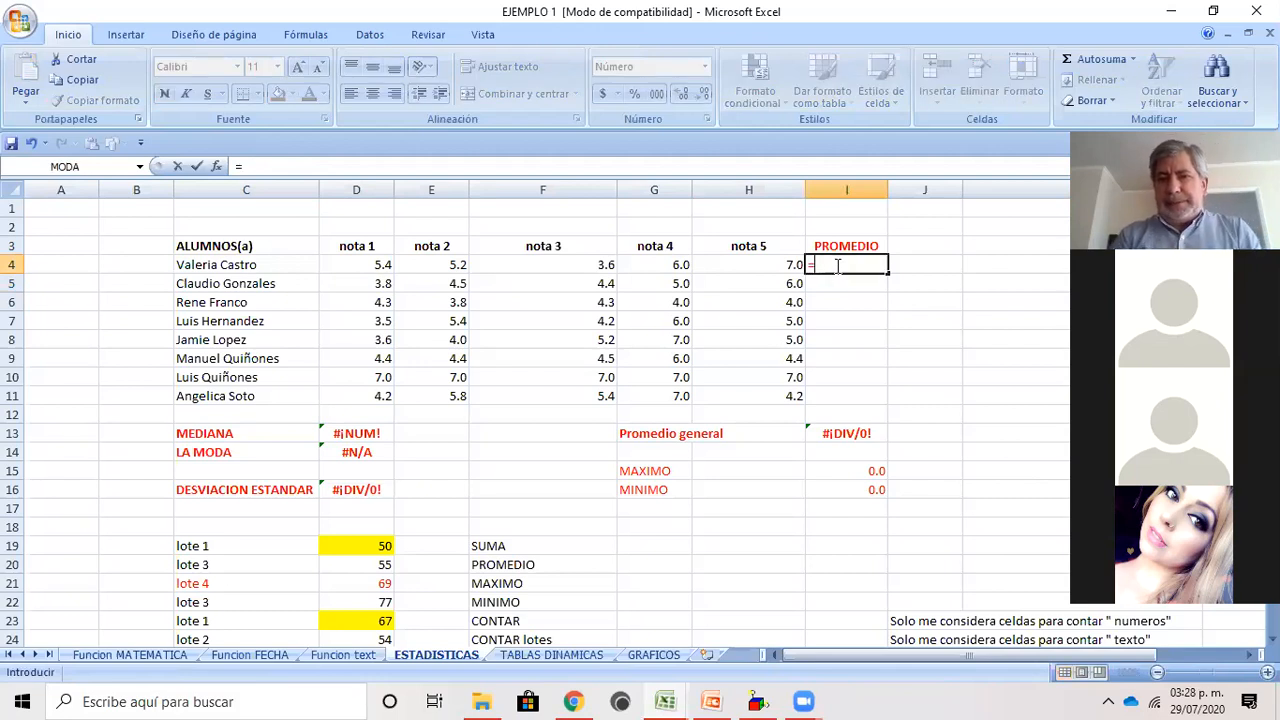
text(pro)
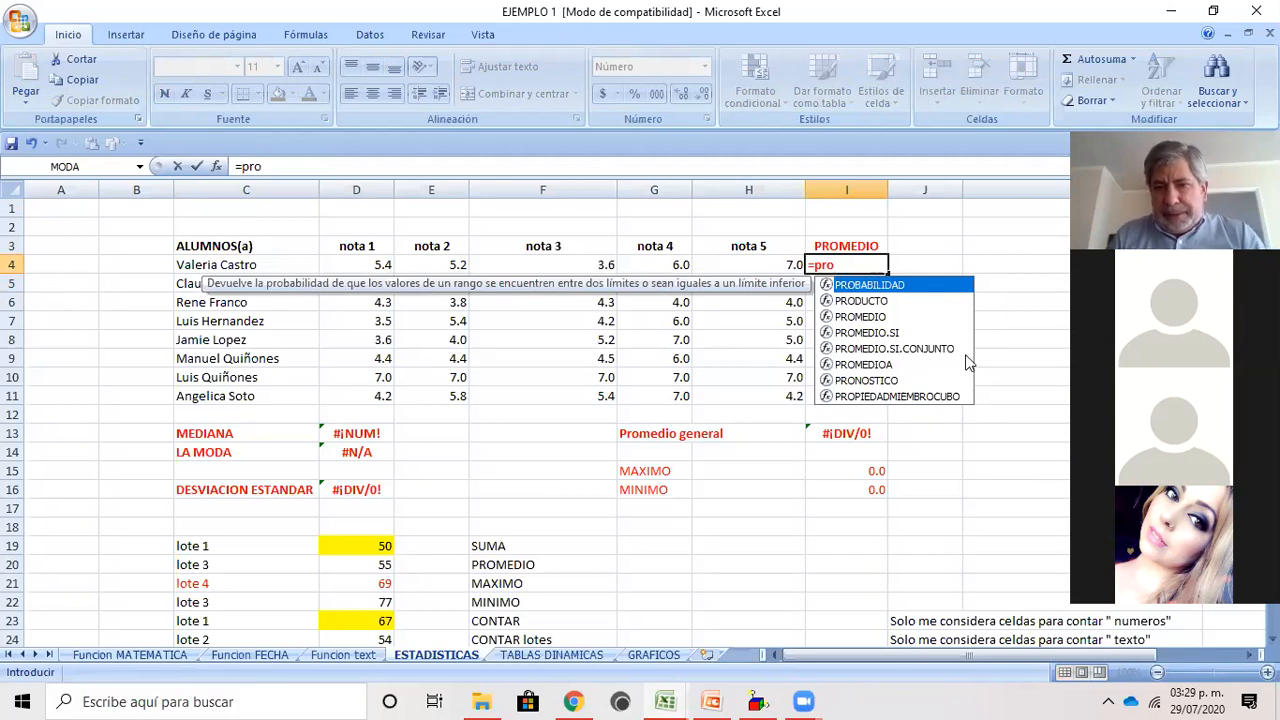
double_click(853, 317)
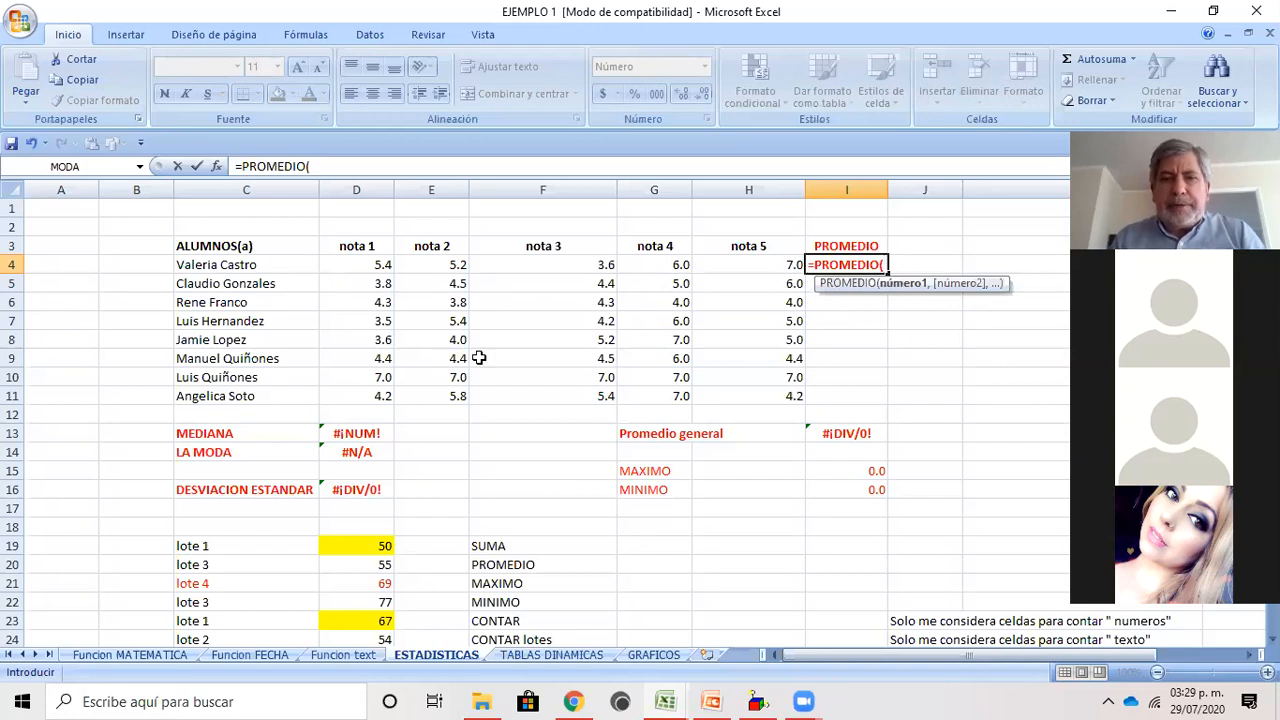
click(383, 262)
drag(383, 262, 737, 267)
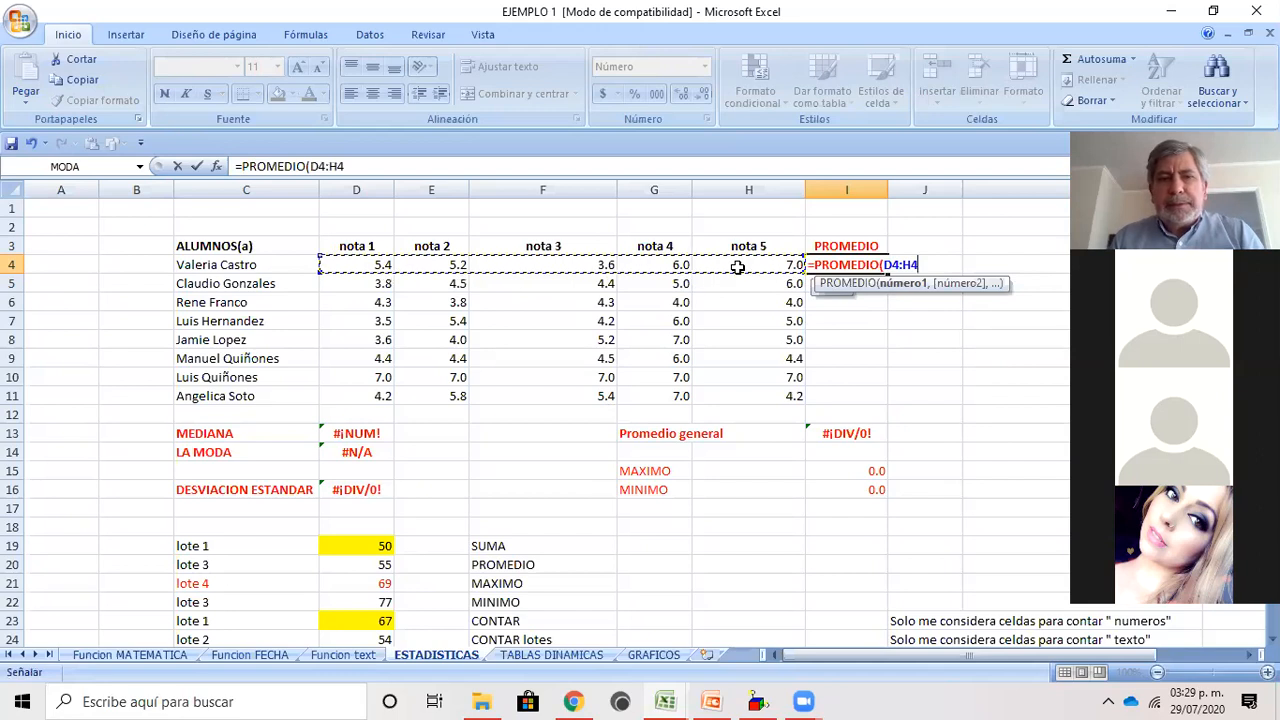
text())
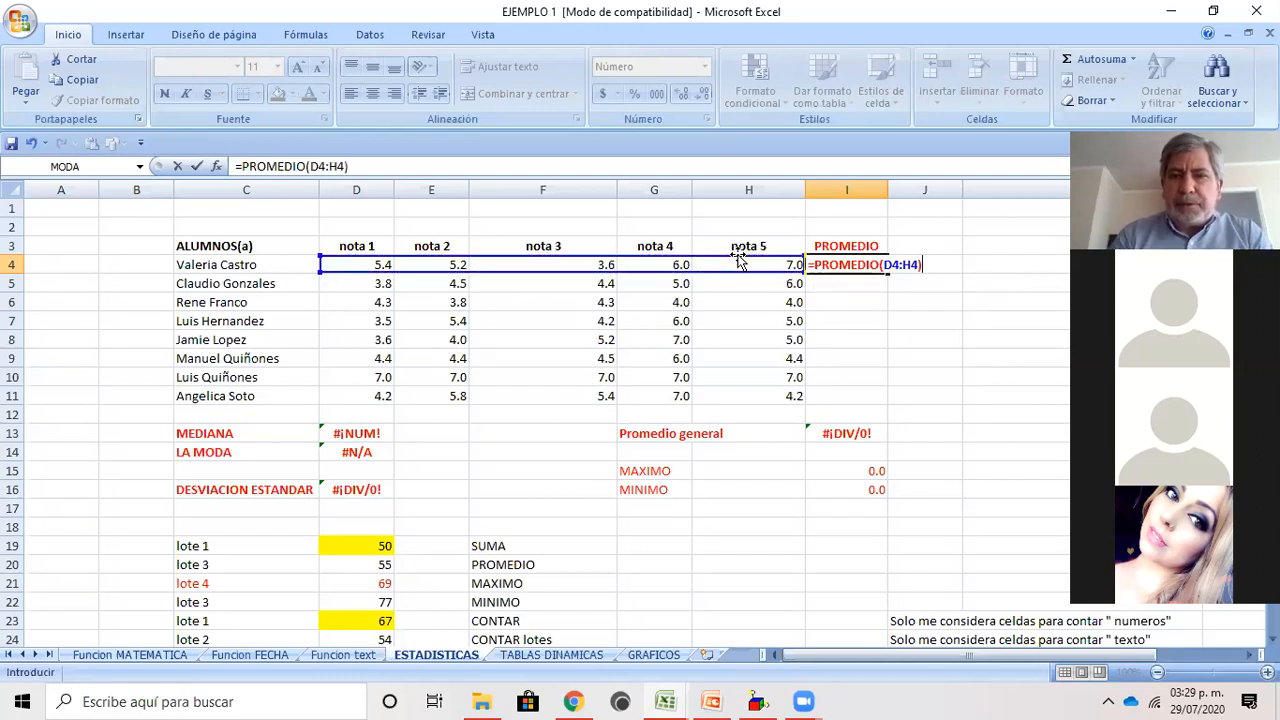
key(Return)
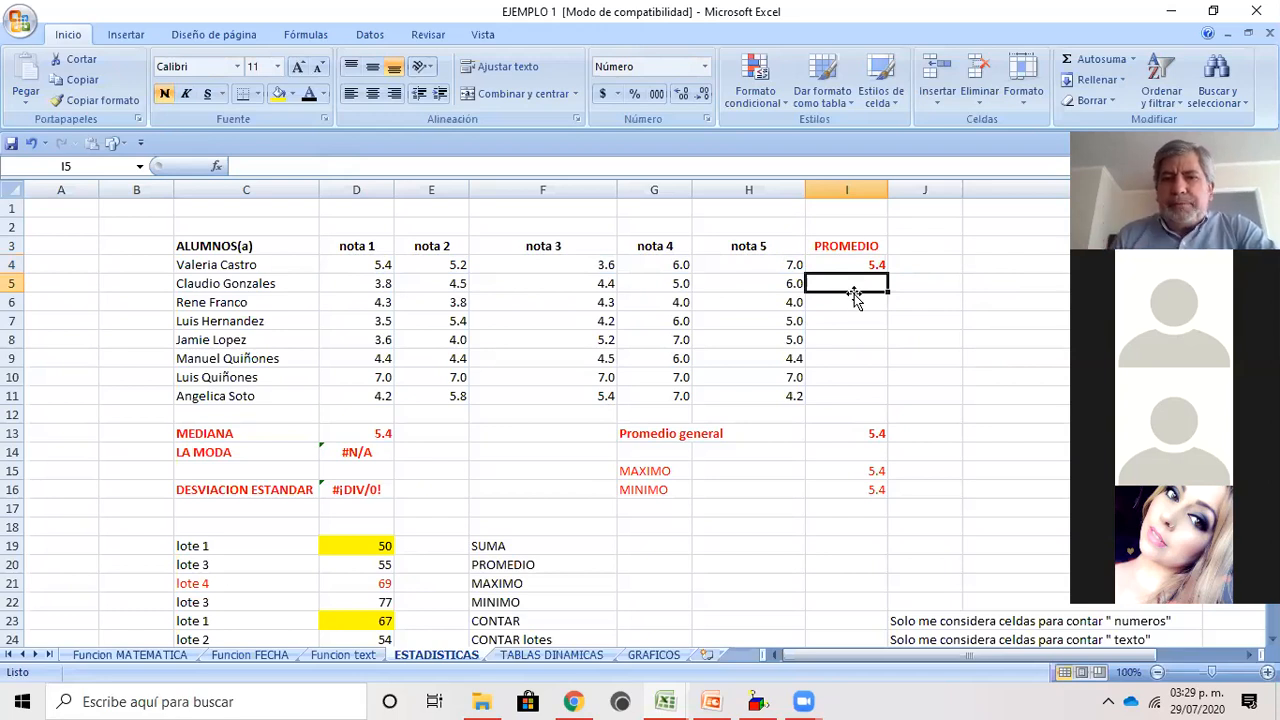
click(848, 261)
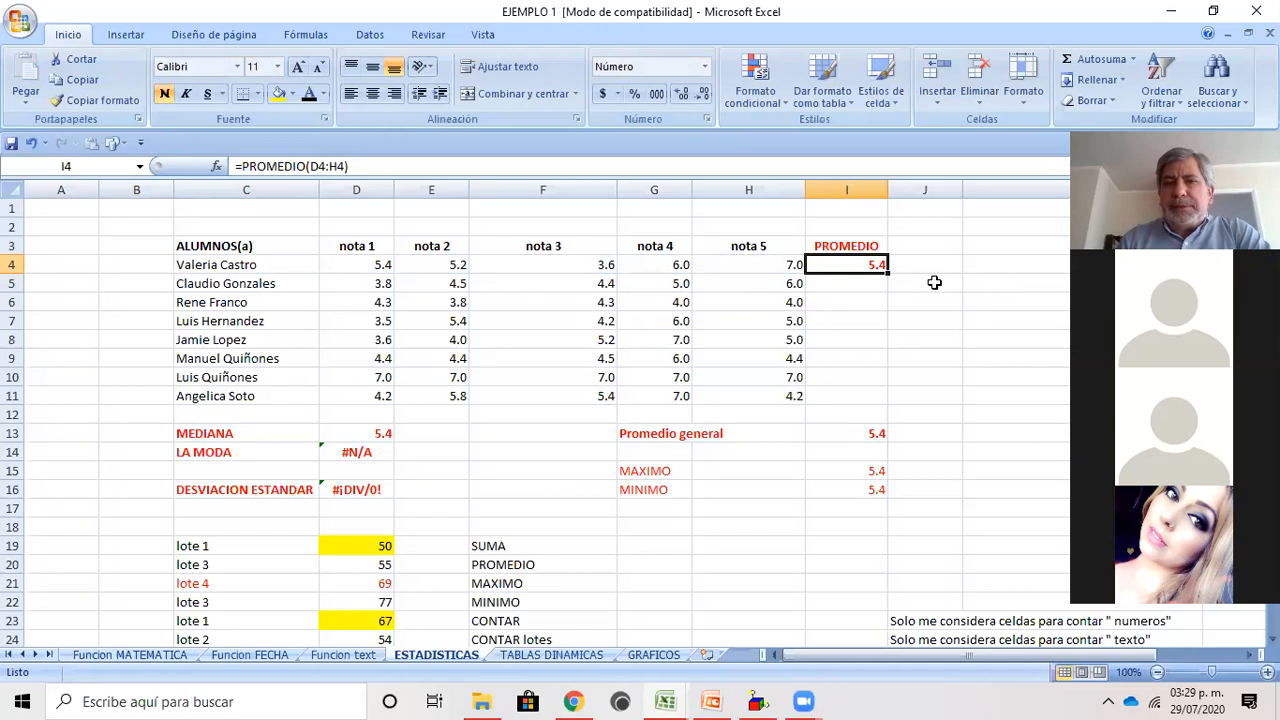
click(75, 208)
drag(103, 208, 1040, 212)
click(1024, 226)
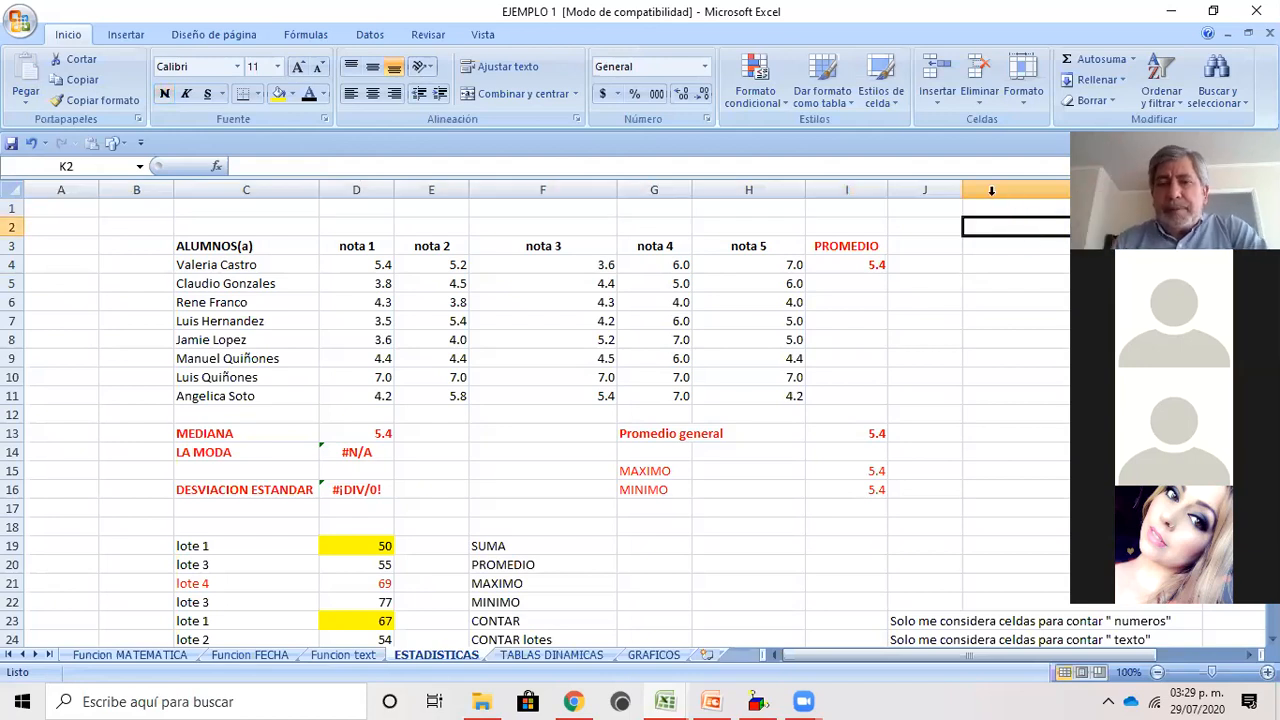
Step: Fill the average formula from I4 down through I11 for the remaining students
click(851, 266)
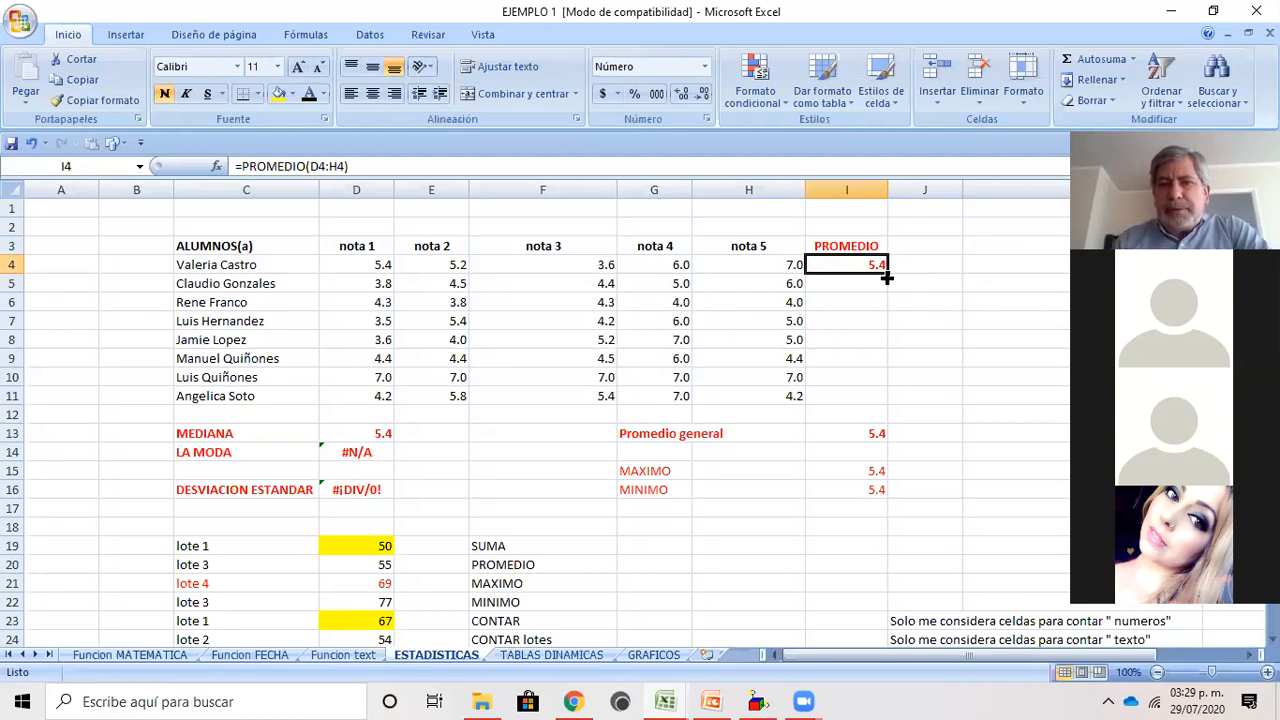
double_click(886, 279)
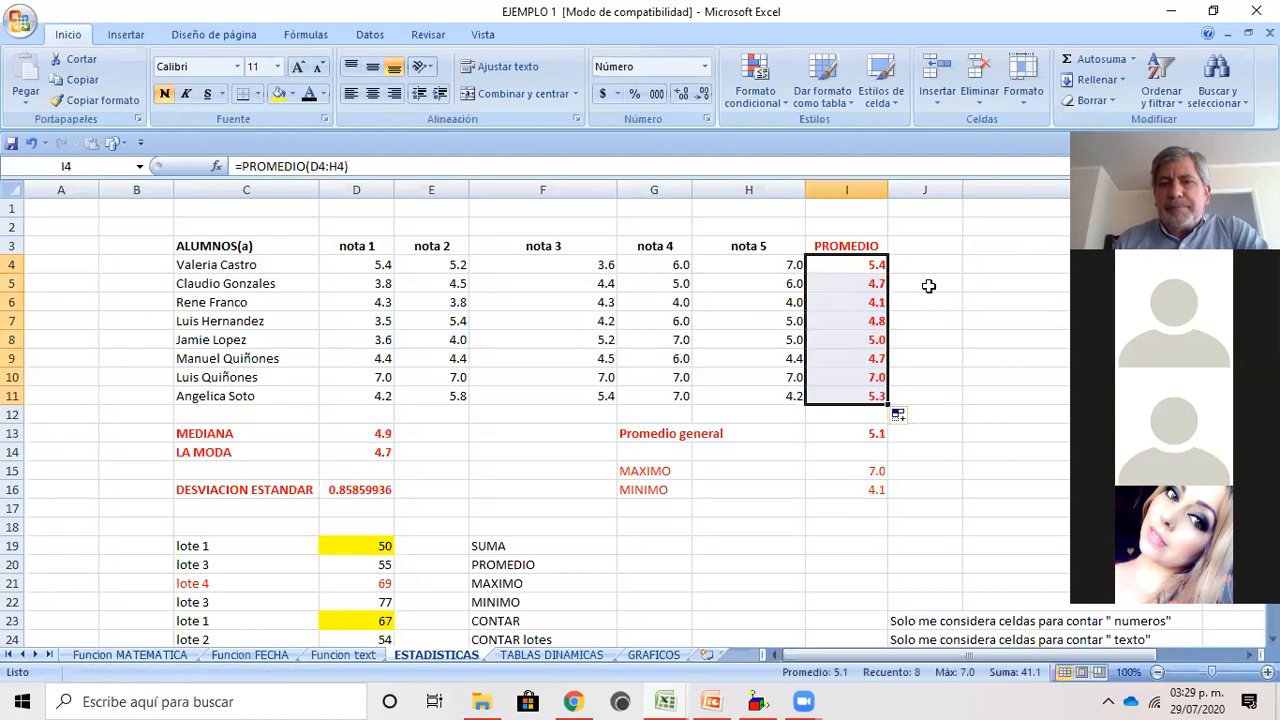
click(955, 302)
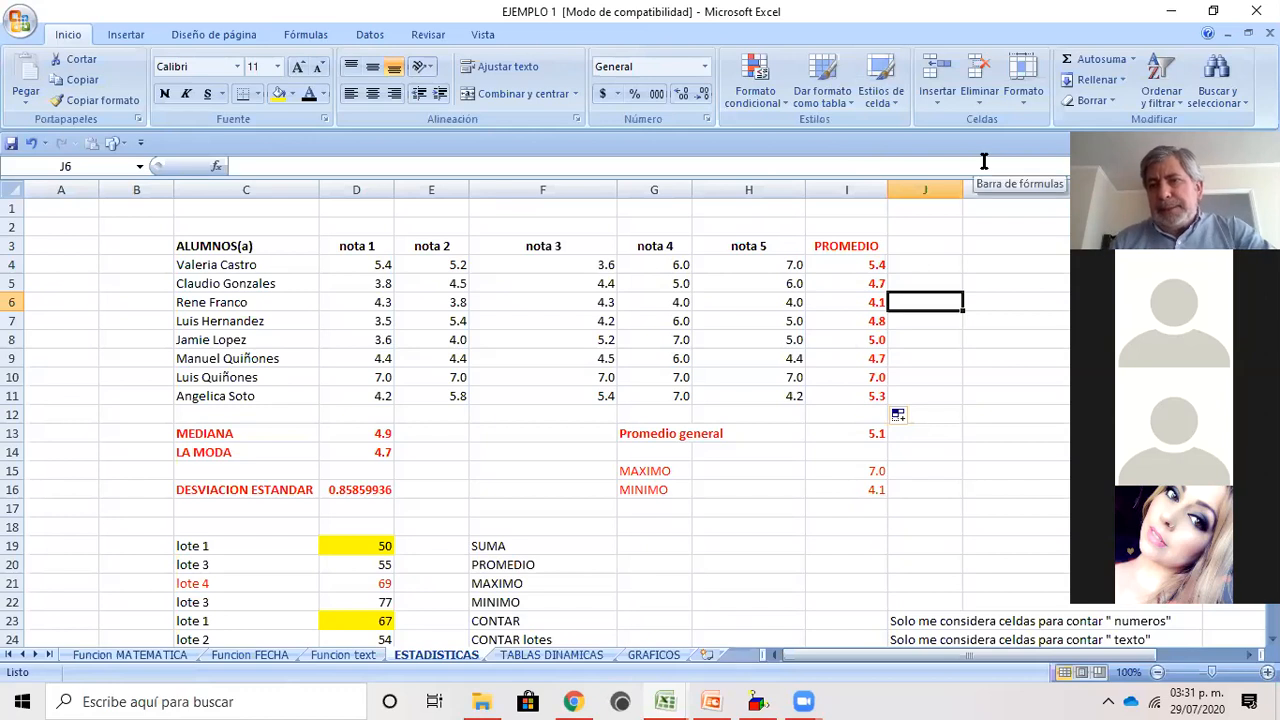
Step: Examine the average in row 10 of the PROMEDIO column and the student it belongs to
scroll(906, 314, down, 1)
scroll(905, 307, up, 1)
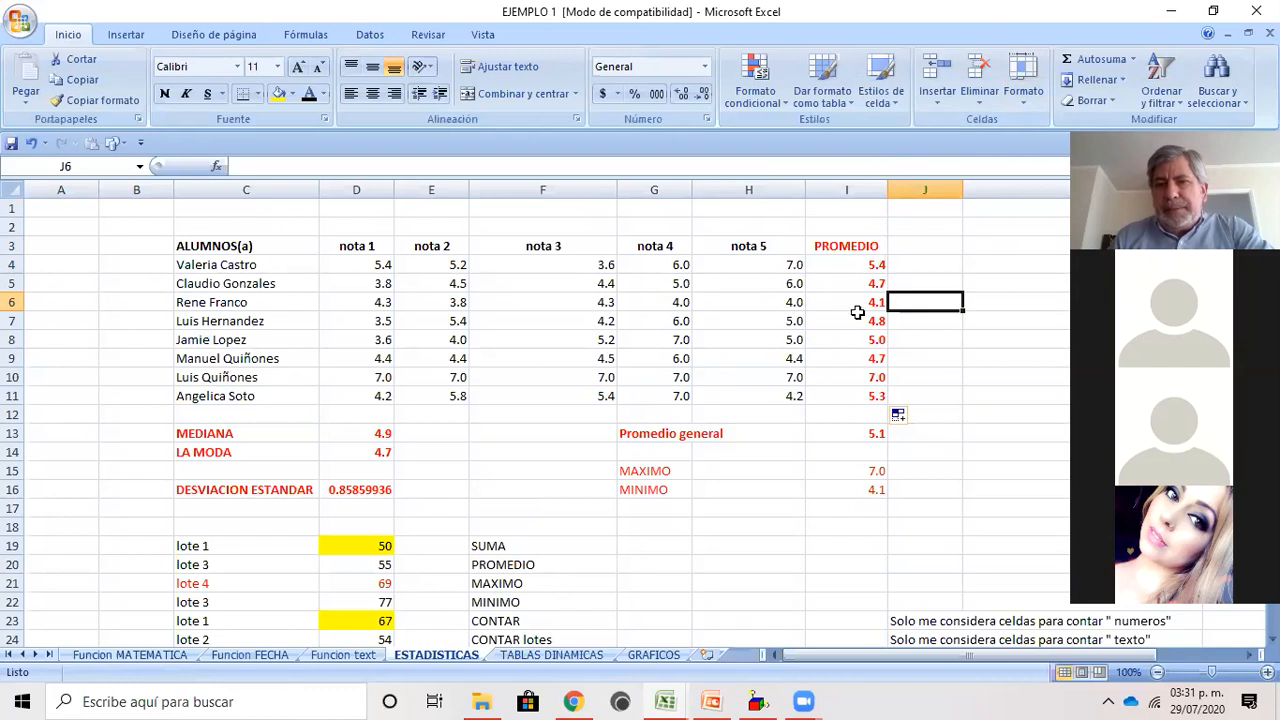
click(840, 380)
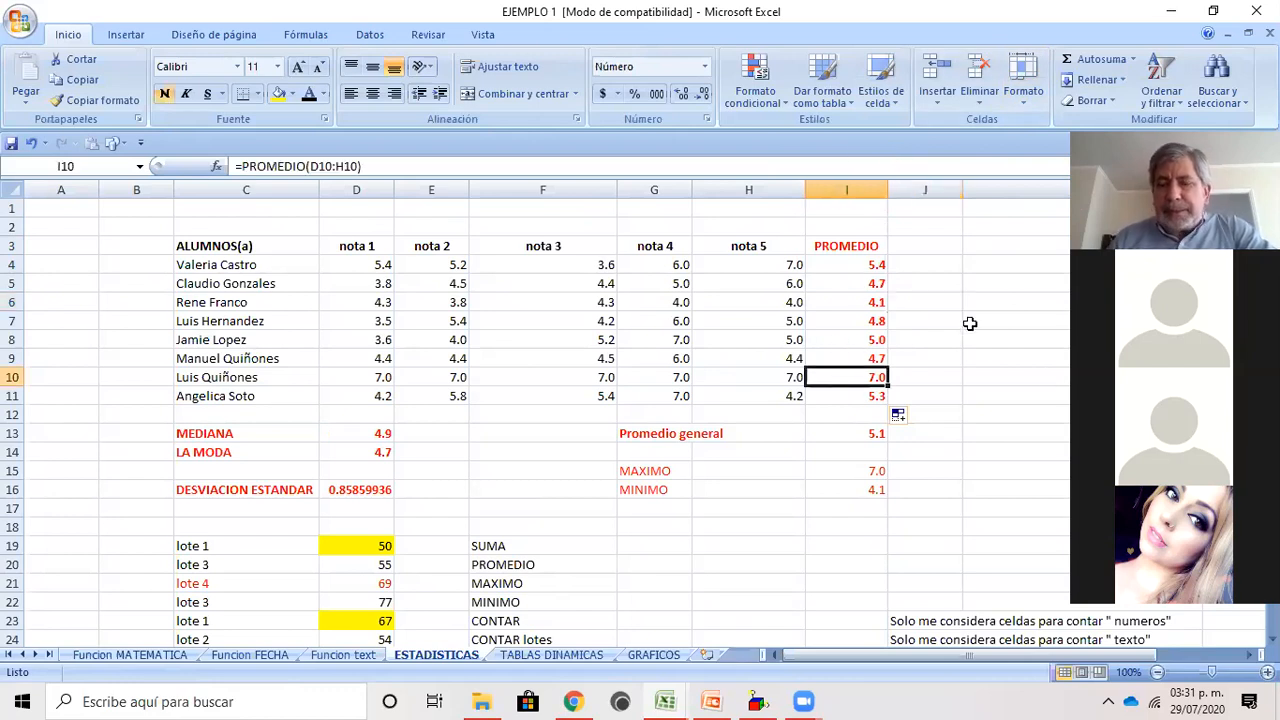
click(208, 377)
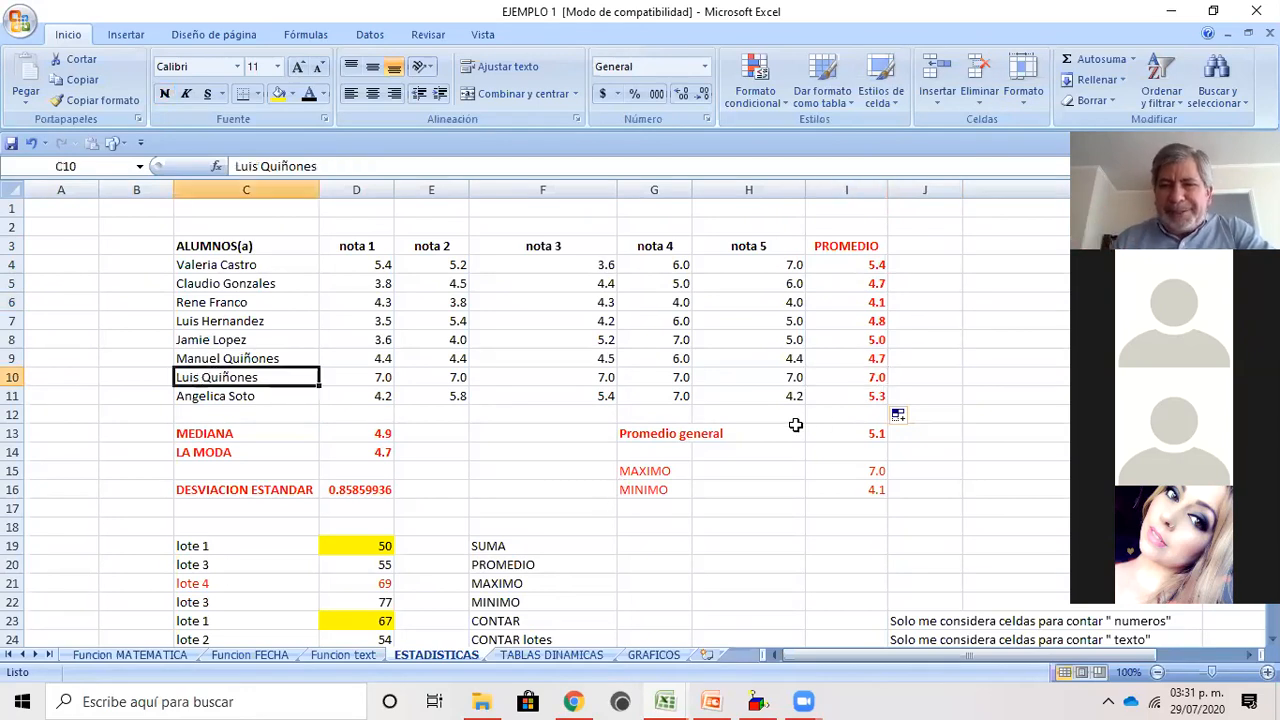
click(825, 380)
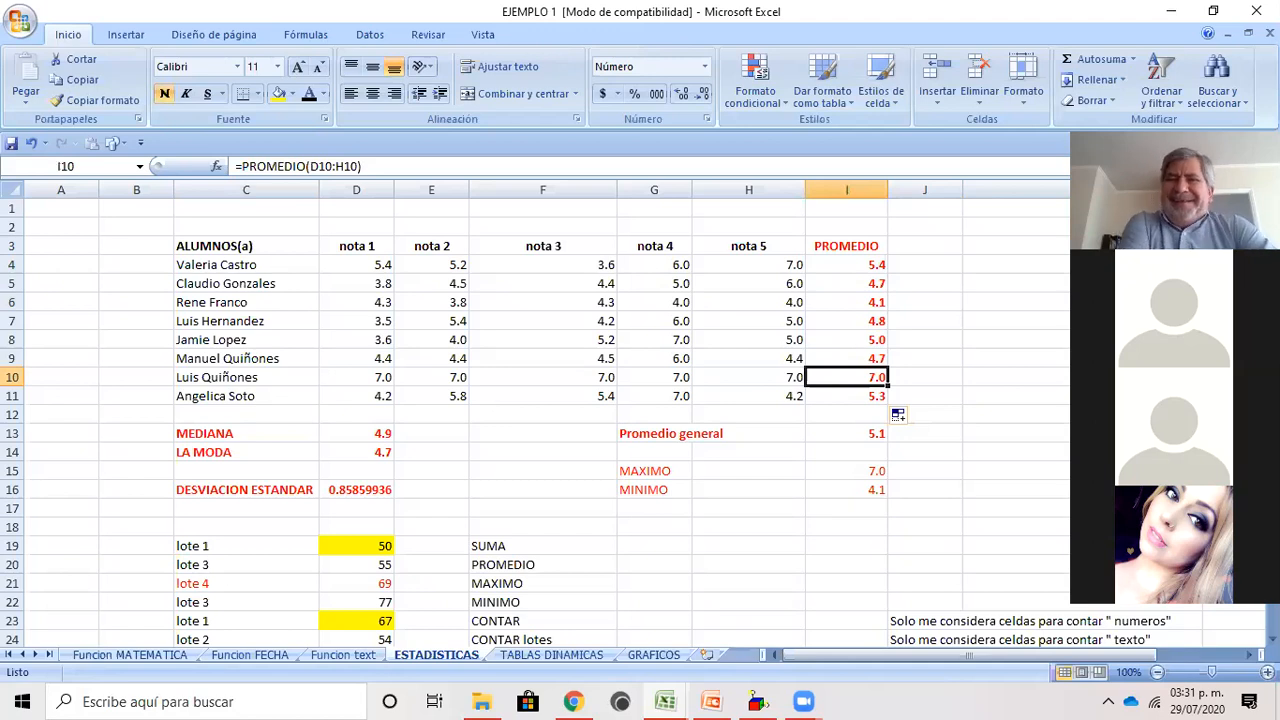
click(1009, 310)
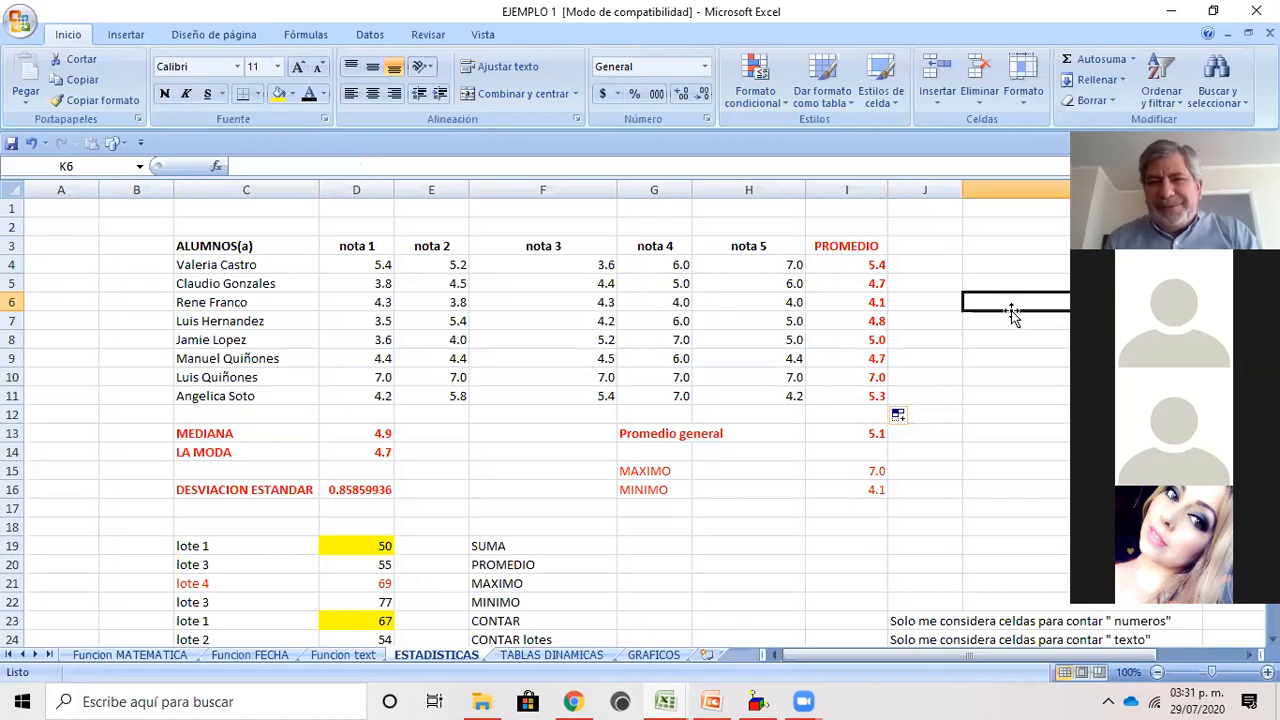
scroll(846, 352, down, 2)
scroll(968, 344, up, 2)
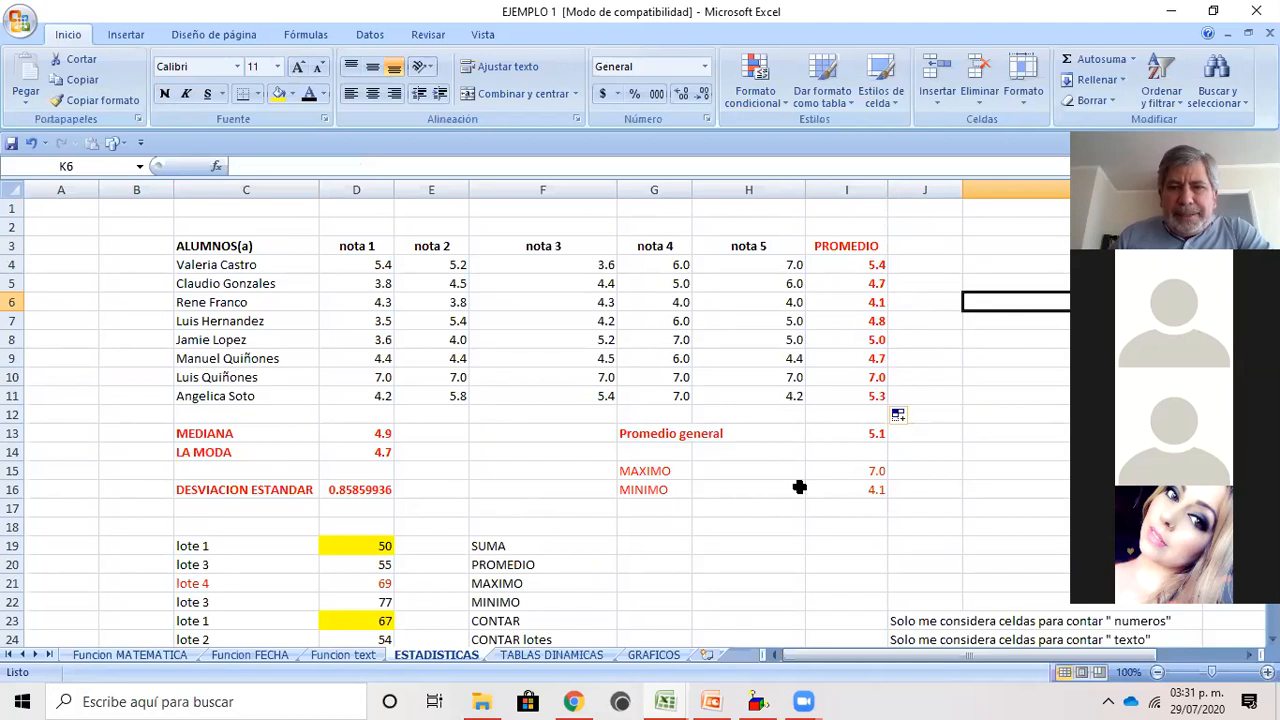
Step: Clear the Promedio general result in I13 and recalculate it with the formula =PROMEDIO(I4:I11)
click(822, 428)
key(Delete)
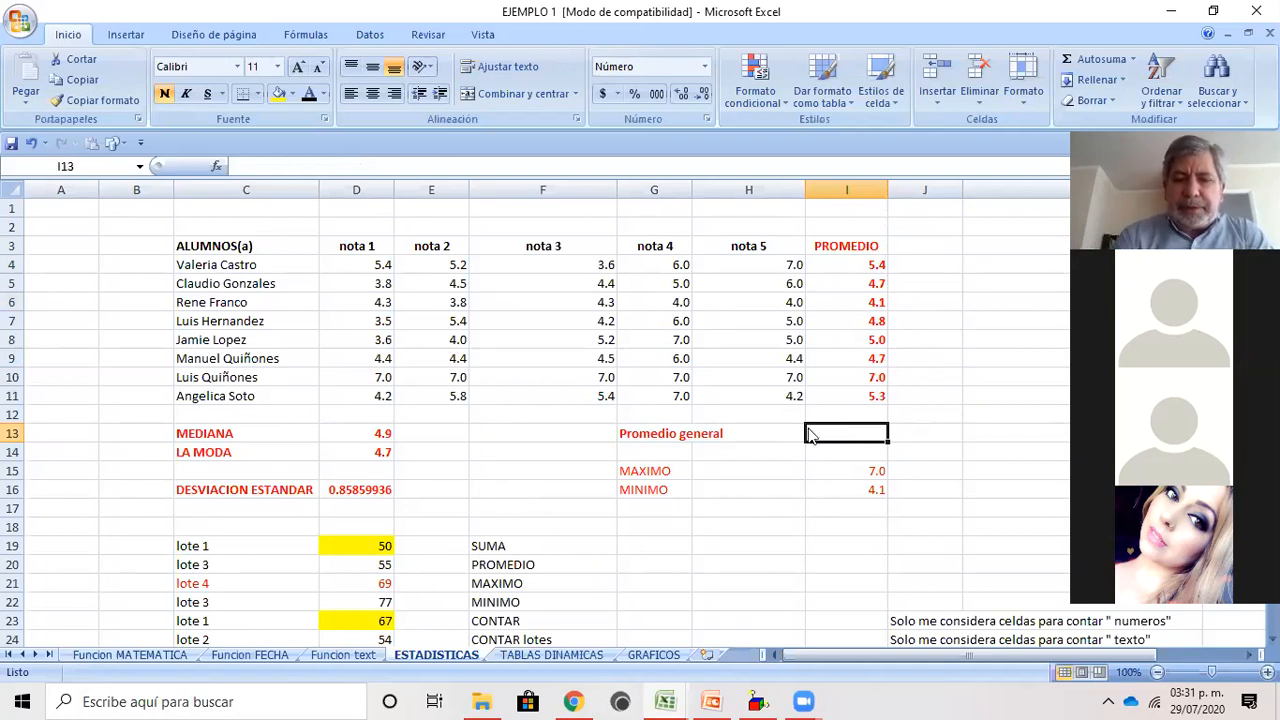
text(=)
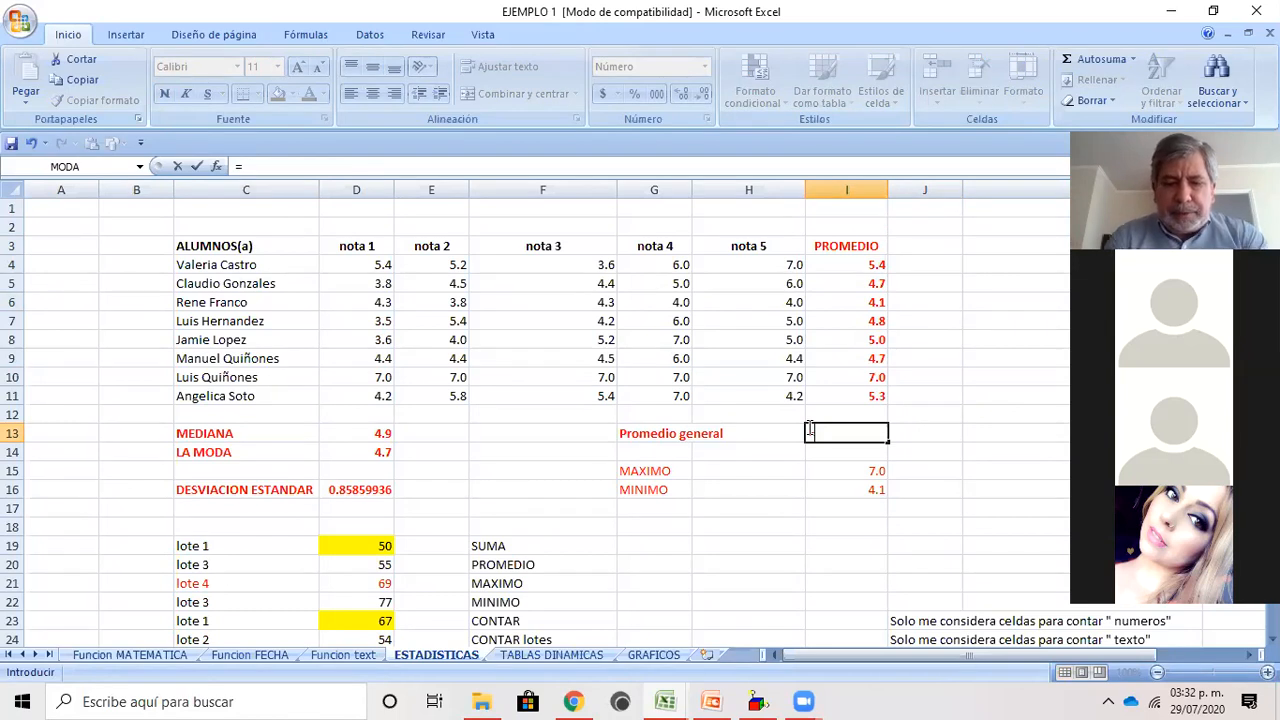
text(pro)
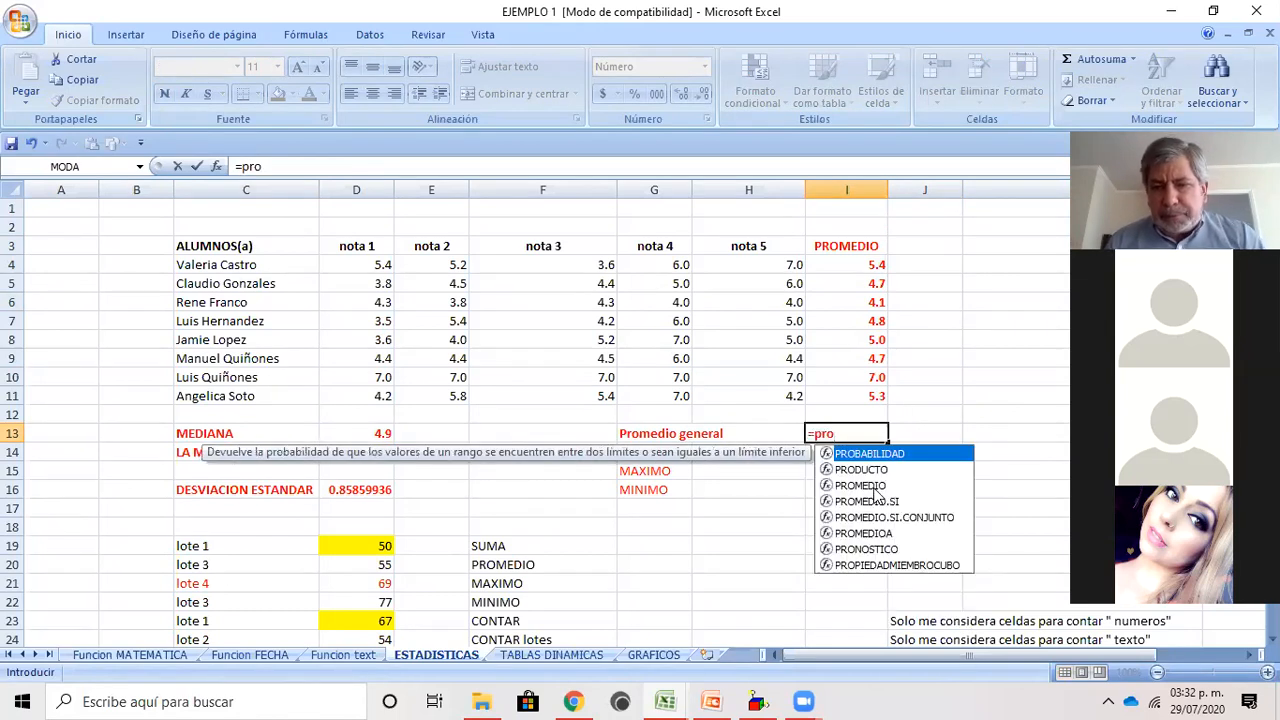
double_click(866, 486)
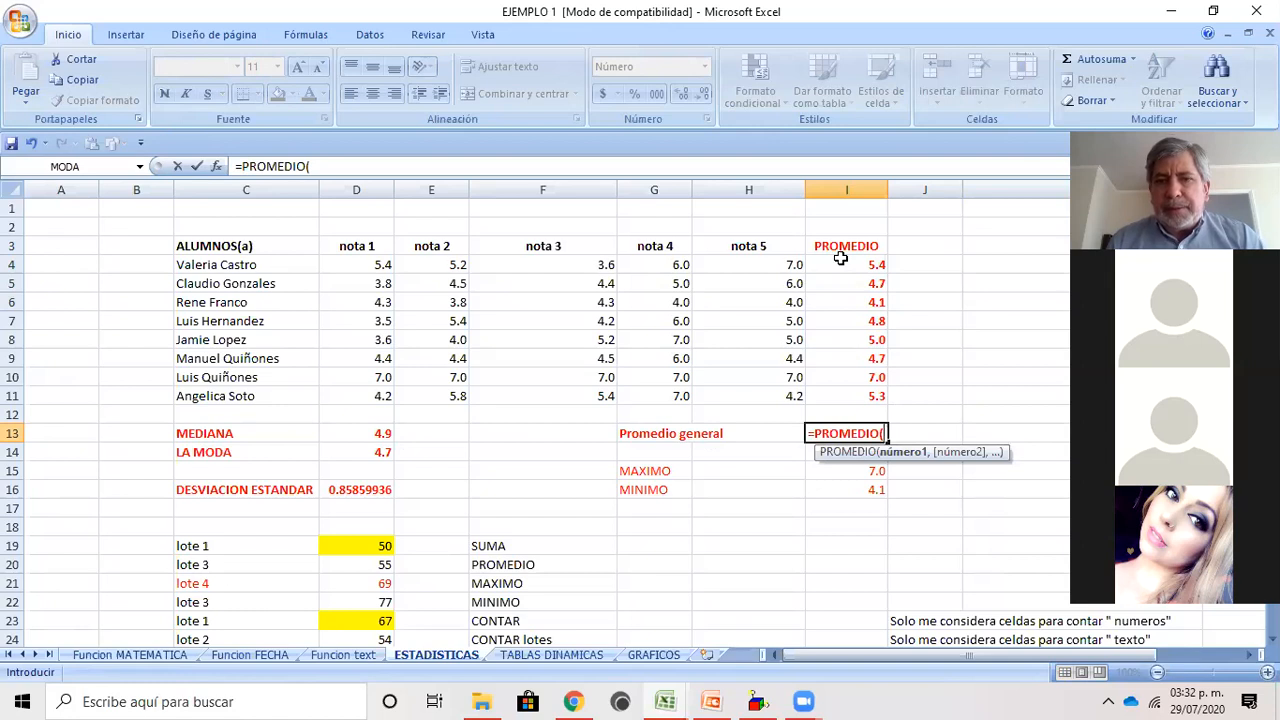
drag(840, 258, 857, 395)
text())
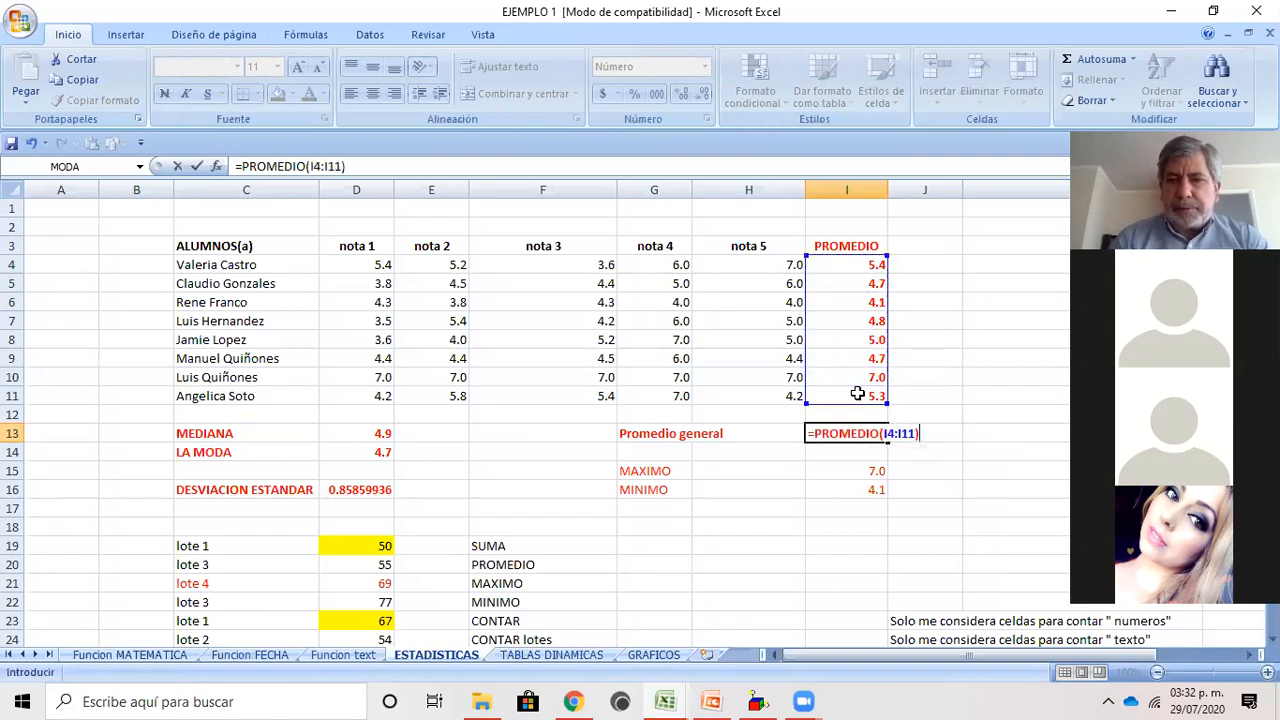
key(Return)
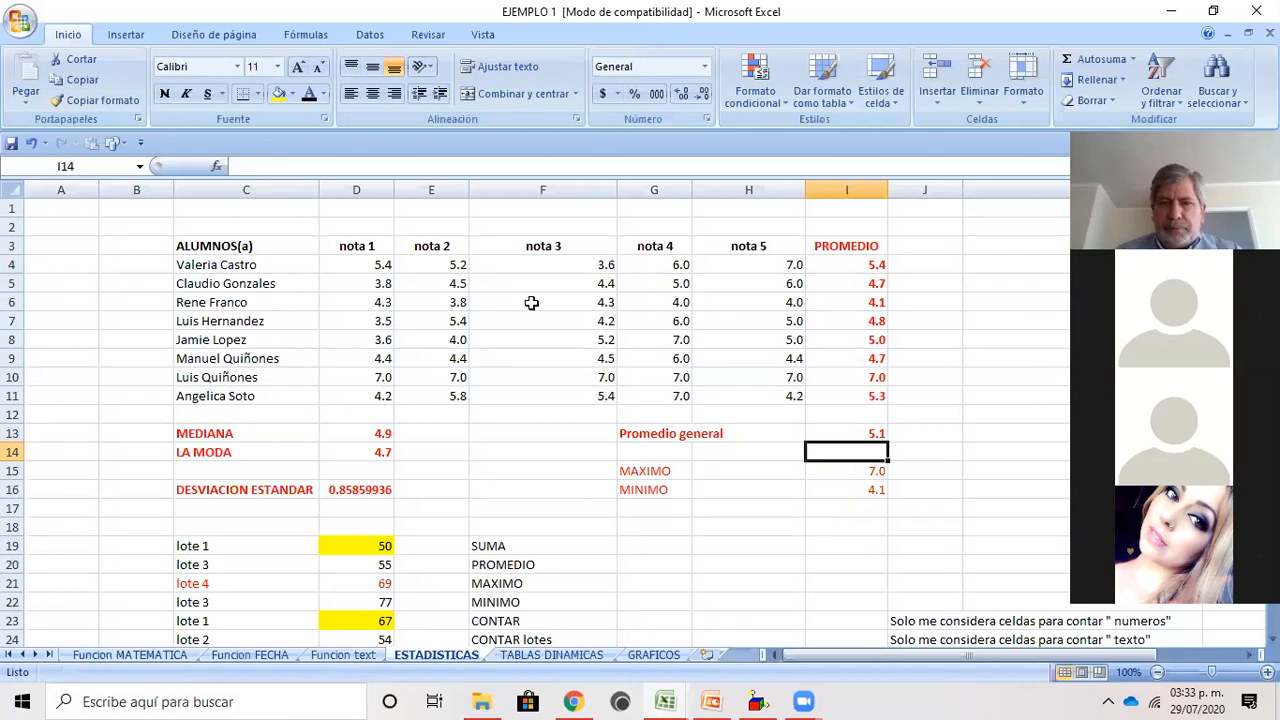
Step: Clear the results for MEDIANA, LA MODA, MAXIMO and MINIMO in cells D13, D14, I15 and I16
click(367, 430)
key(Delete)
click(366, 452)
key(Delete)
click(840, 472)
key(Delete)
click(840, 490)
key(Delete)
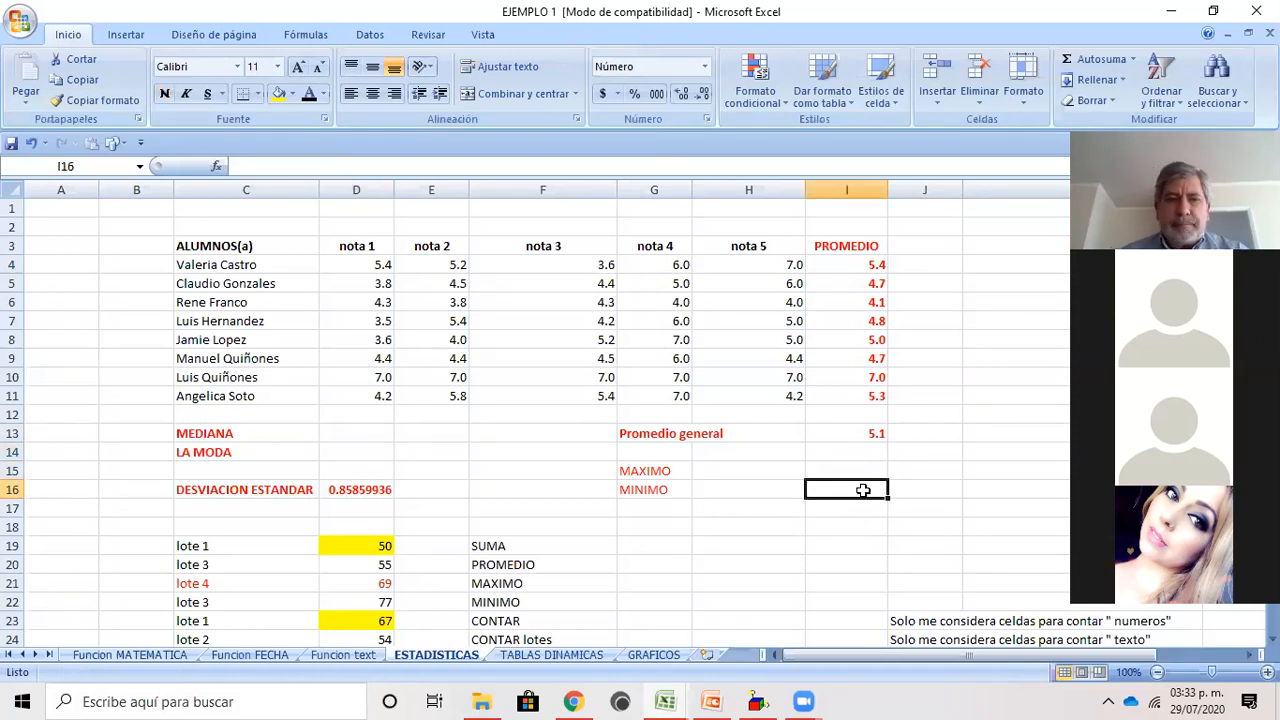
Step: Calculate the median of the student averages in cell D13 with the formula =MEDIANA(I4:I11)
click(358, 435)
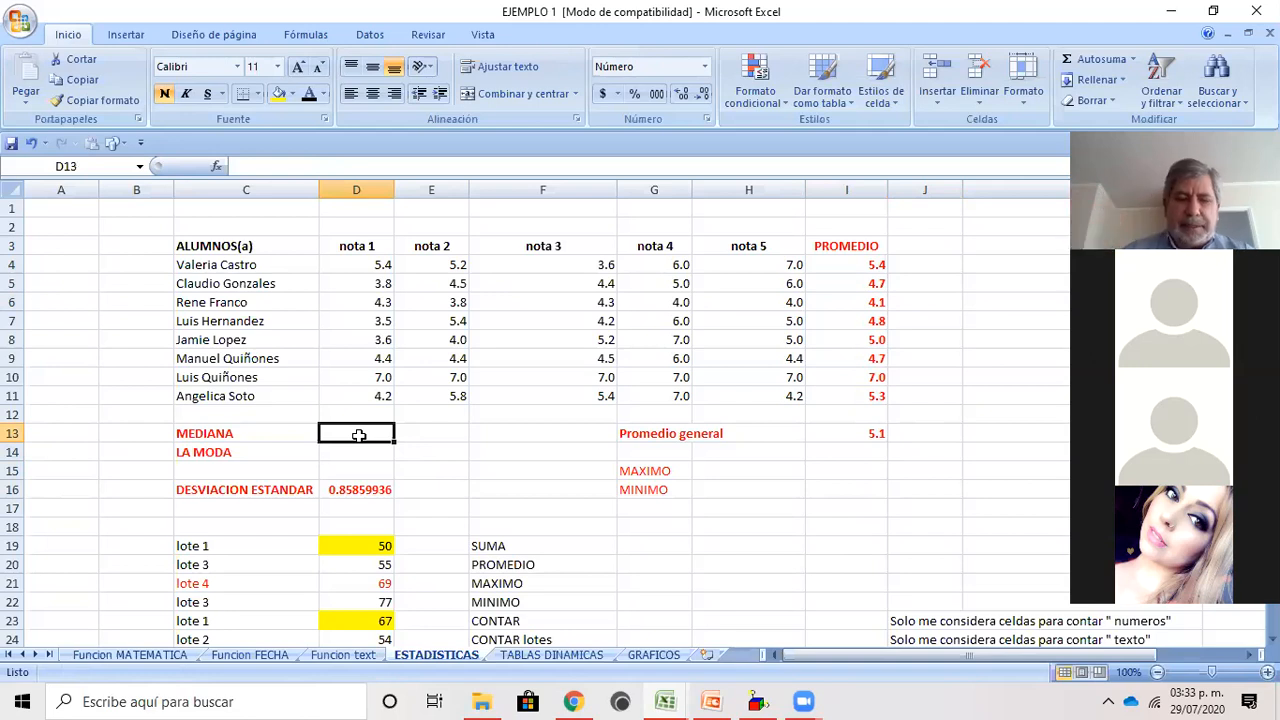
text(=)
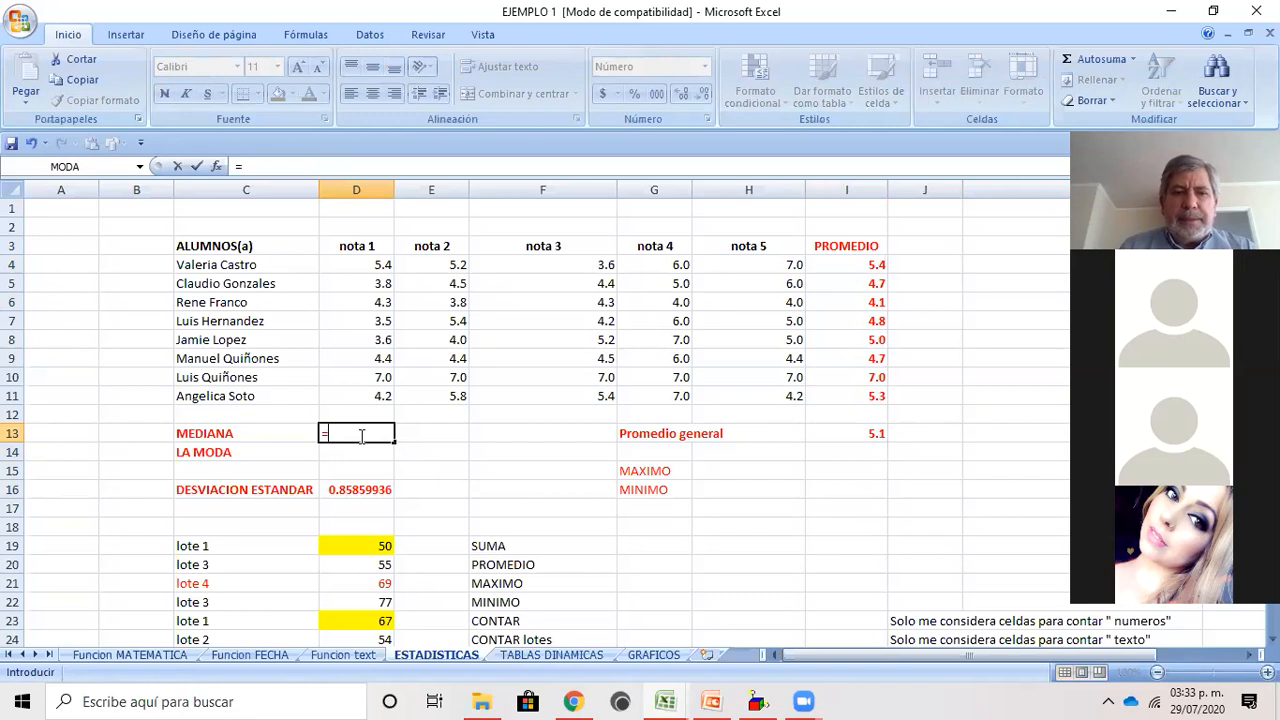
text(medi)
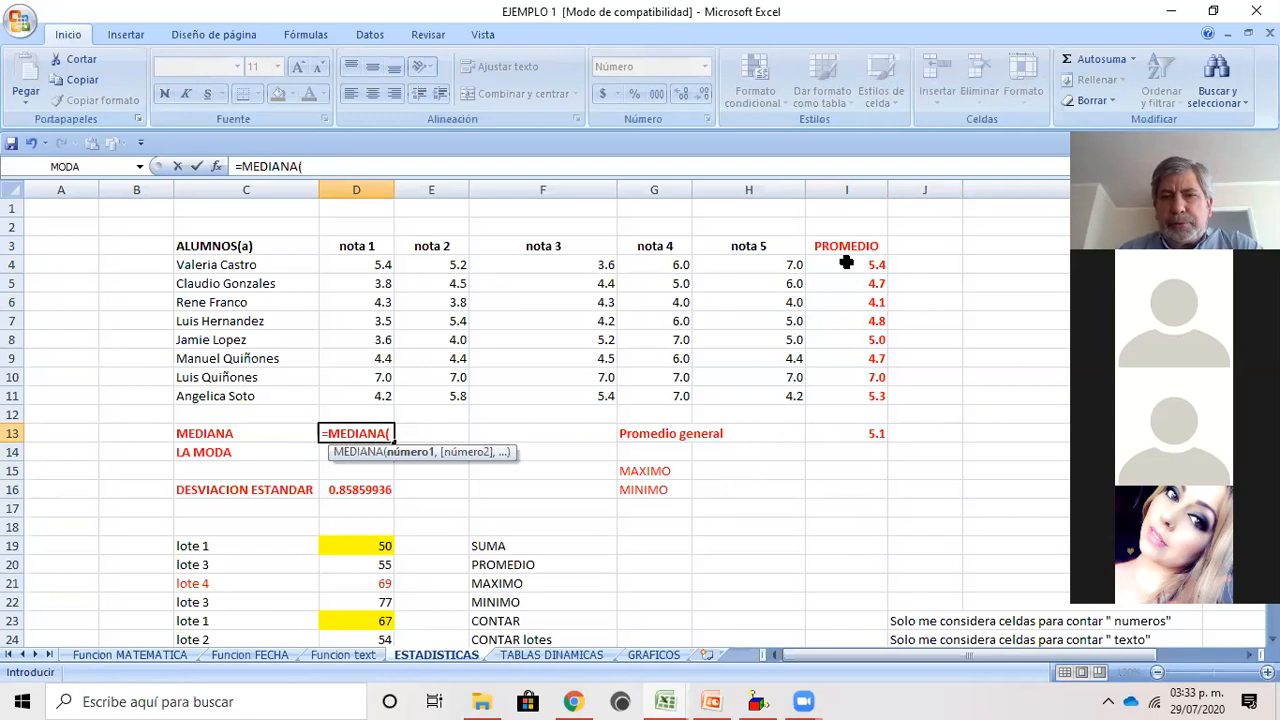
drag(846, 264, 848, 394)
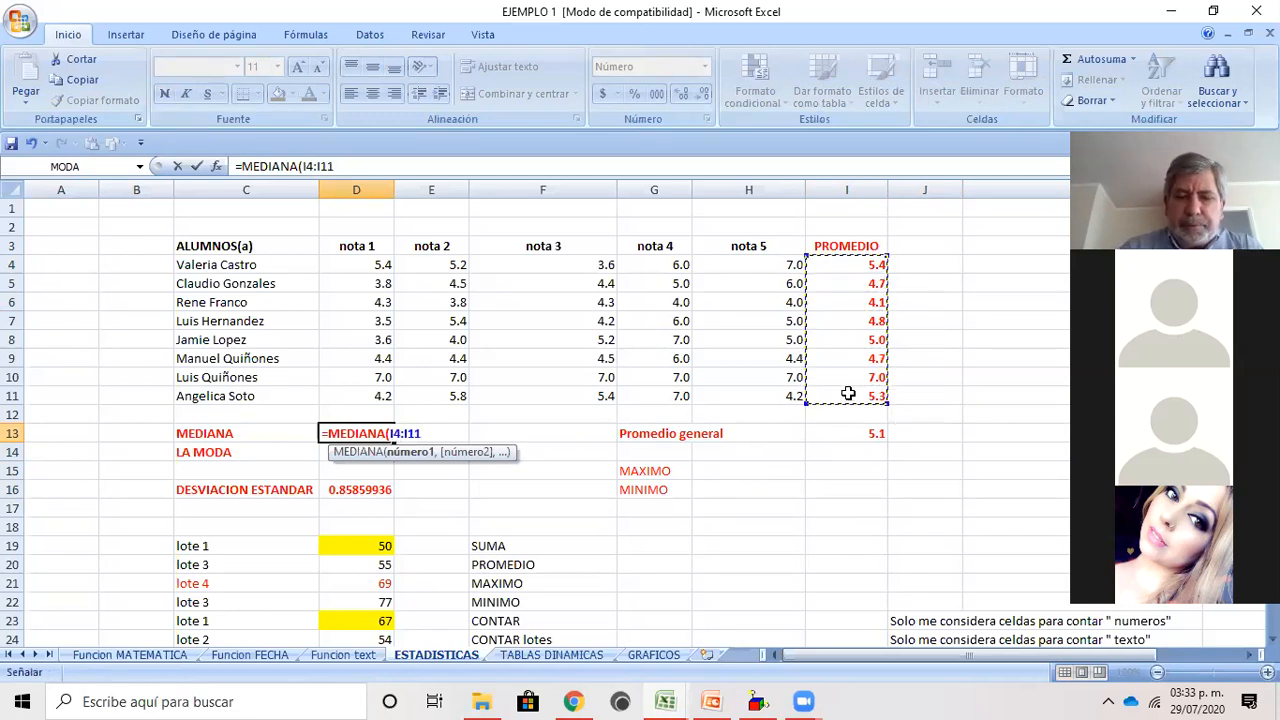
text())
key(Return)
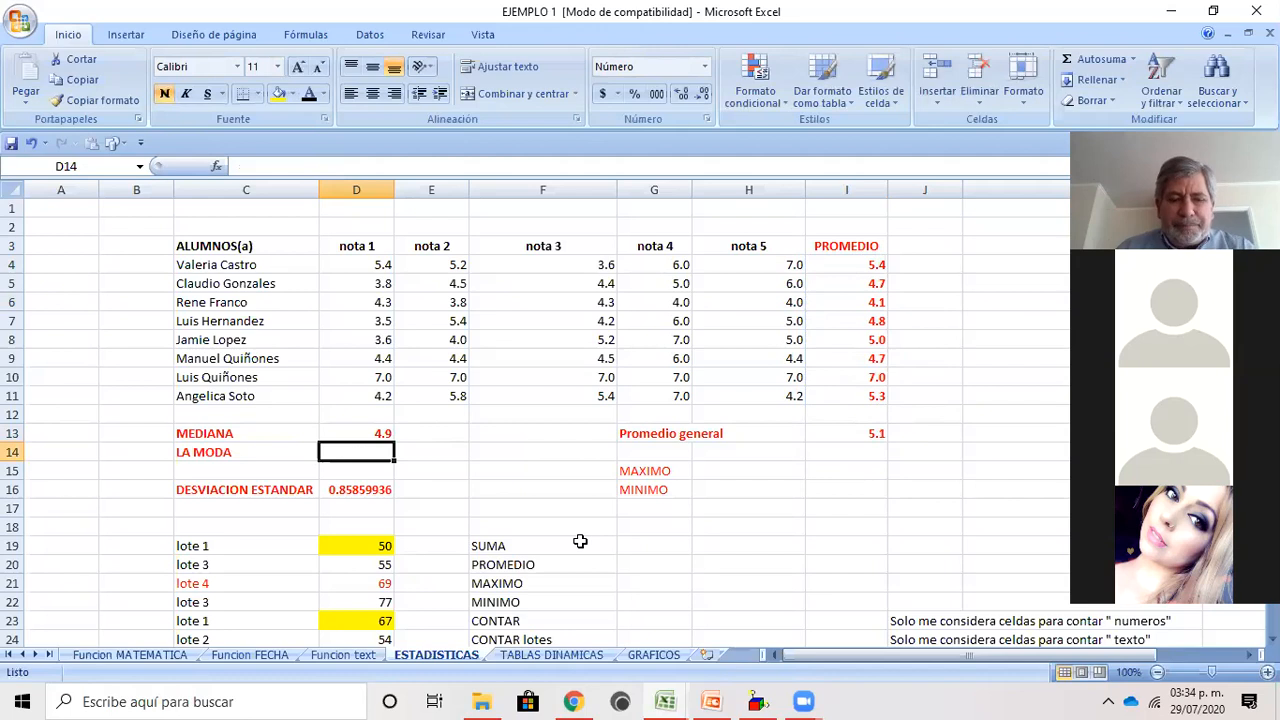
Step: Calculate the mode of the student averages in cell D14 with the formula =MODA(I4:I11) and check the averages in I5 and I9
text(=)
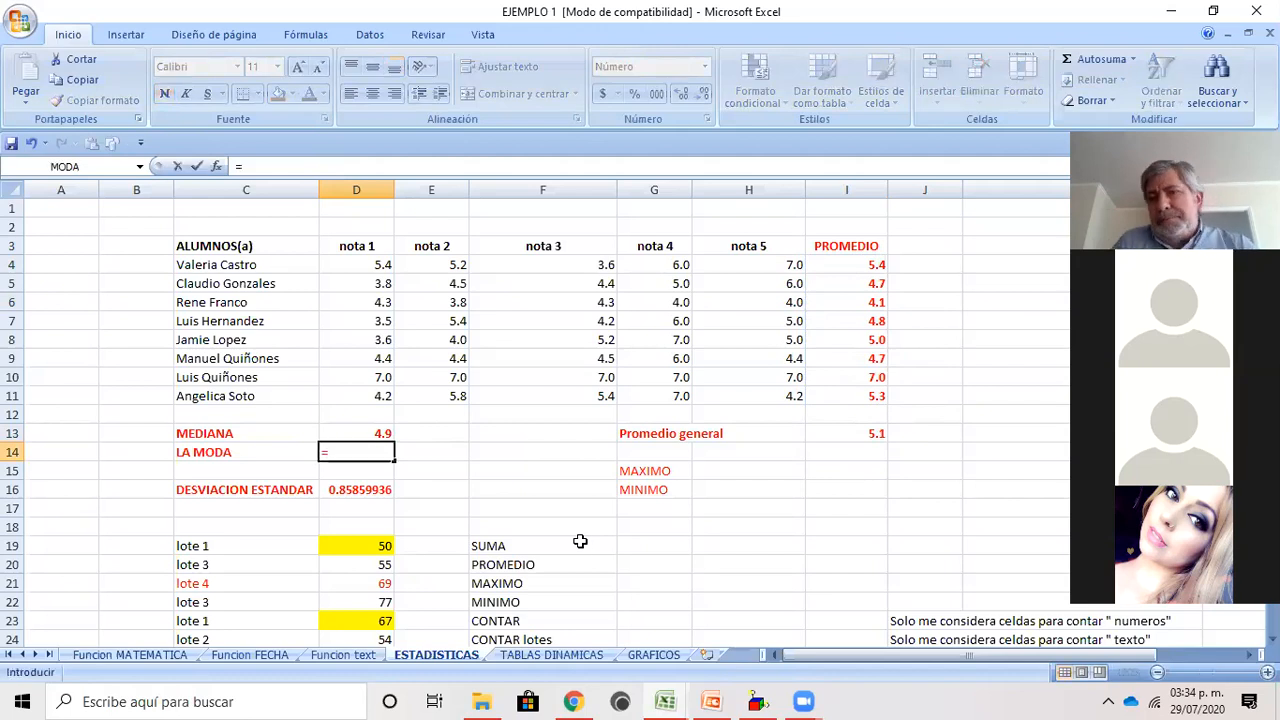
text(moda)
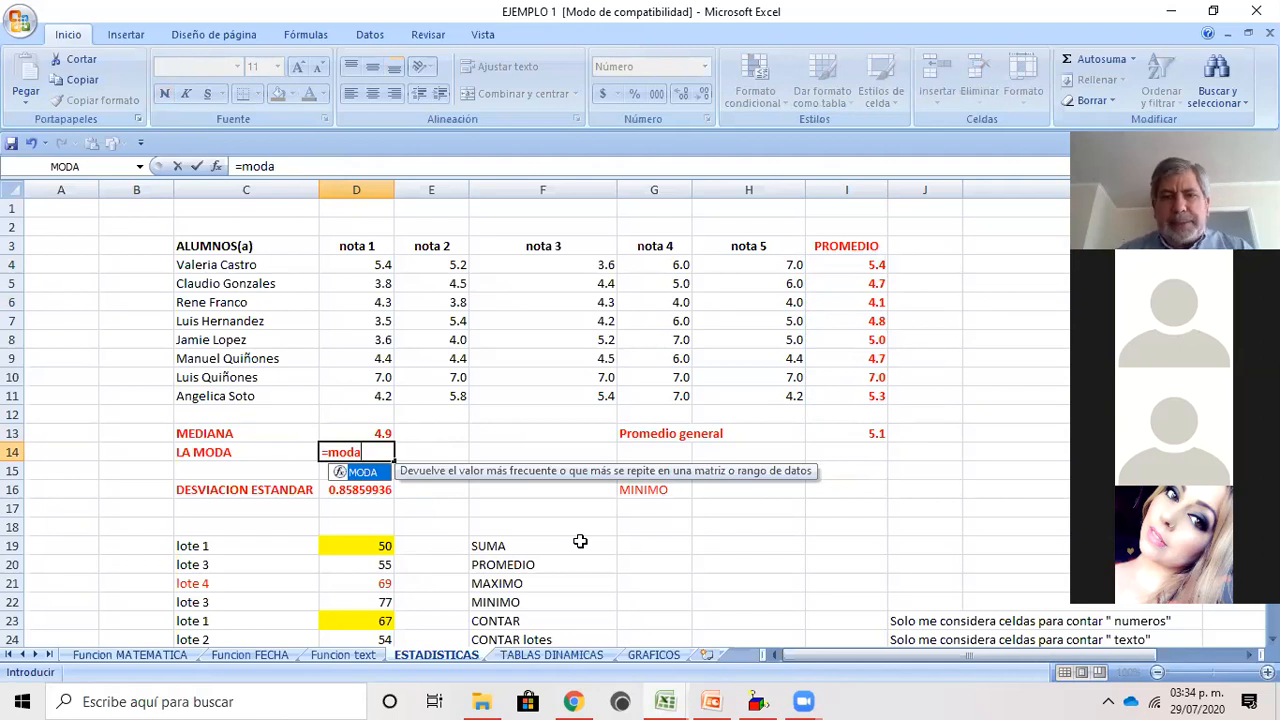
double_click(366, 474)
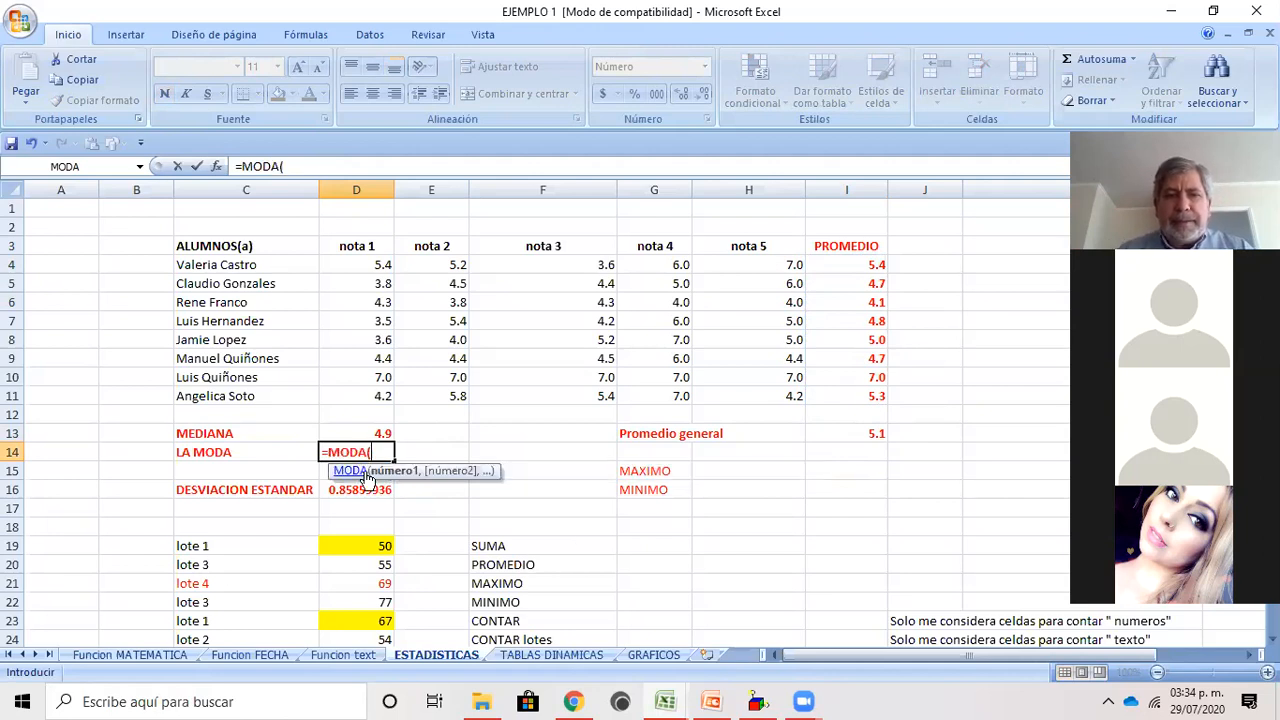
drag(843, 266, 843, 394)
text())
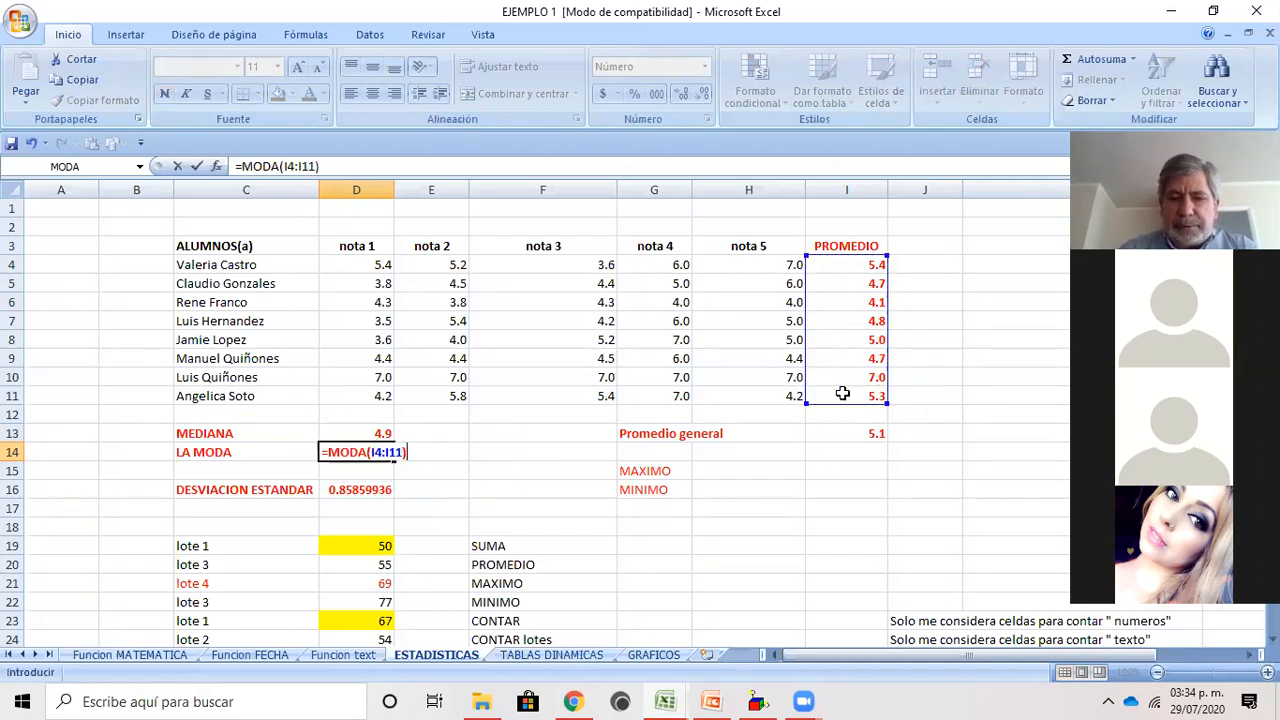
key(Return)
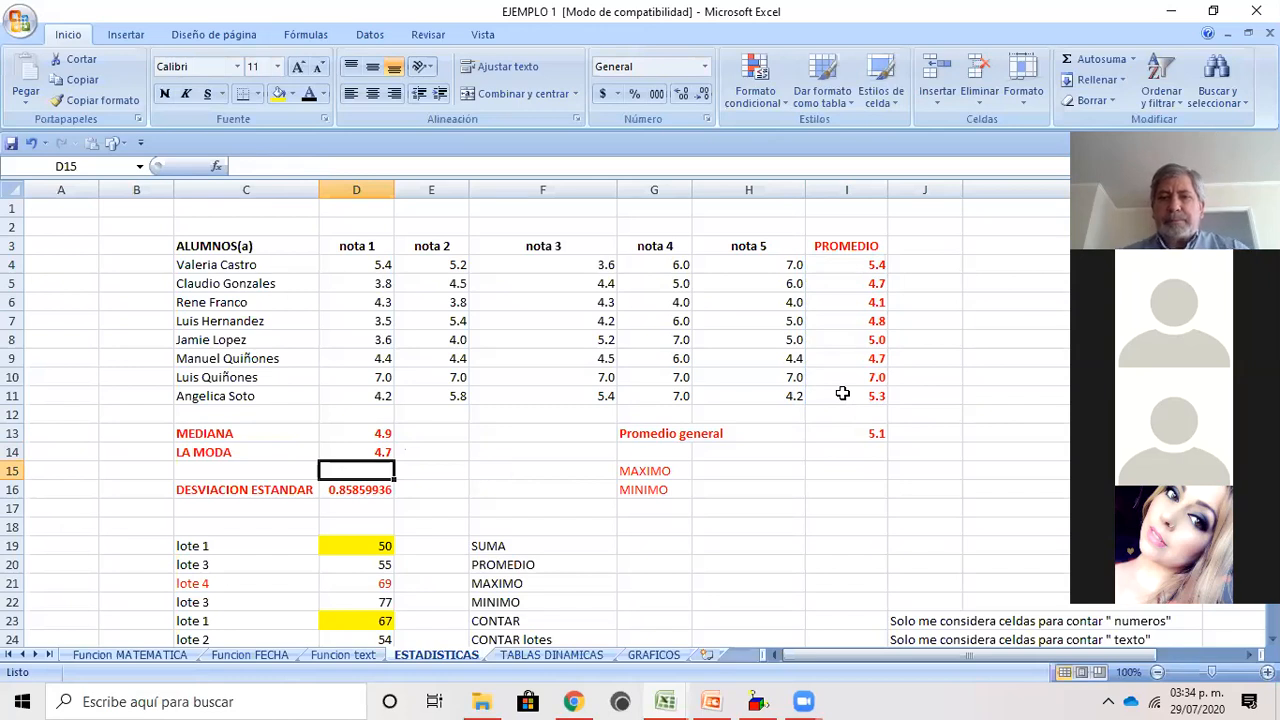
click(834, 284)
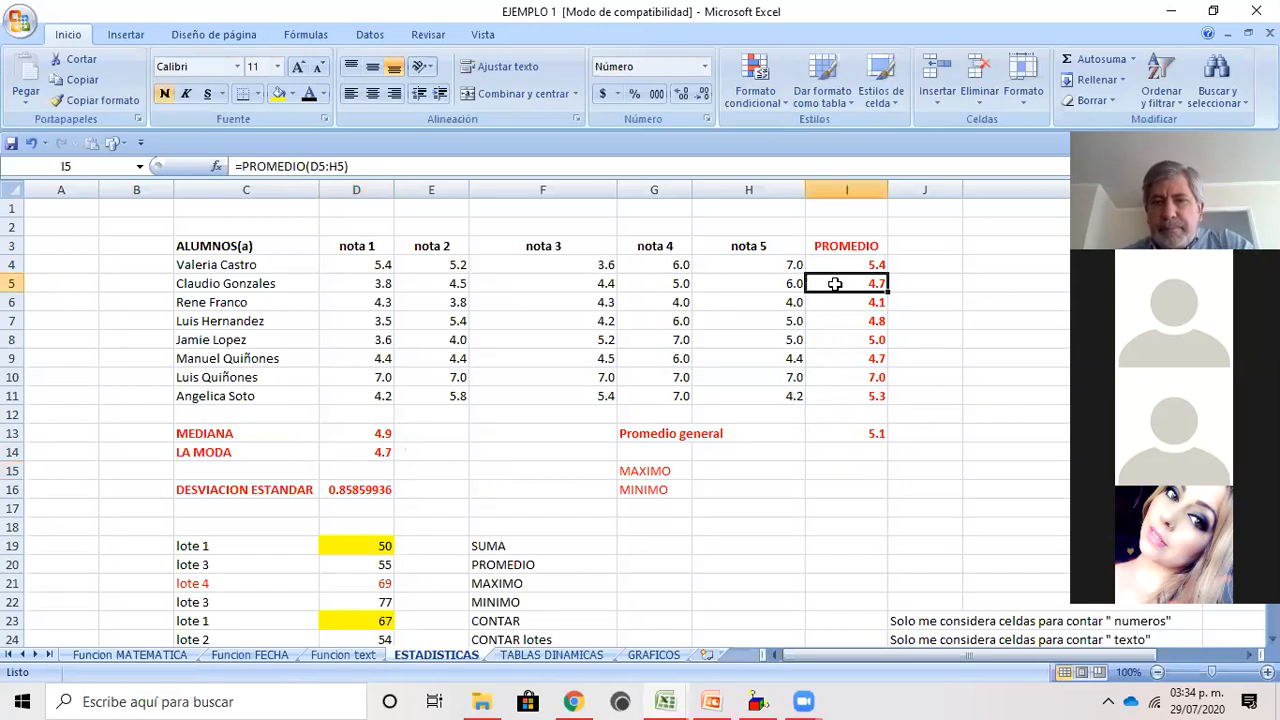
click(853, 357)
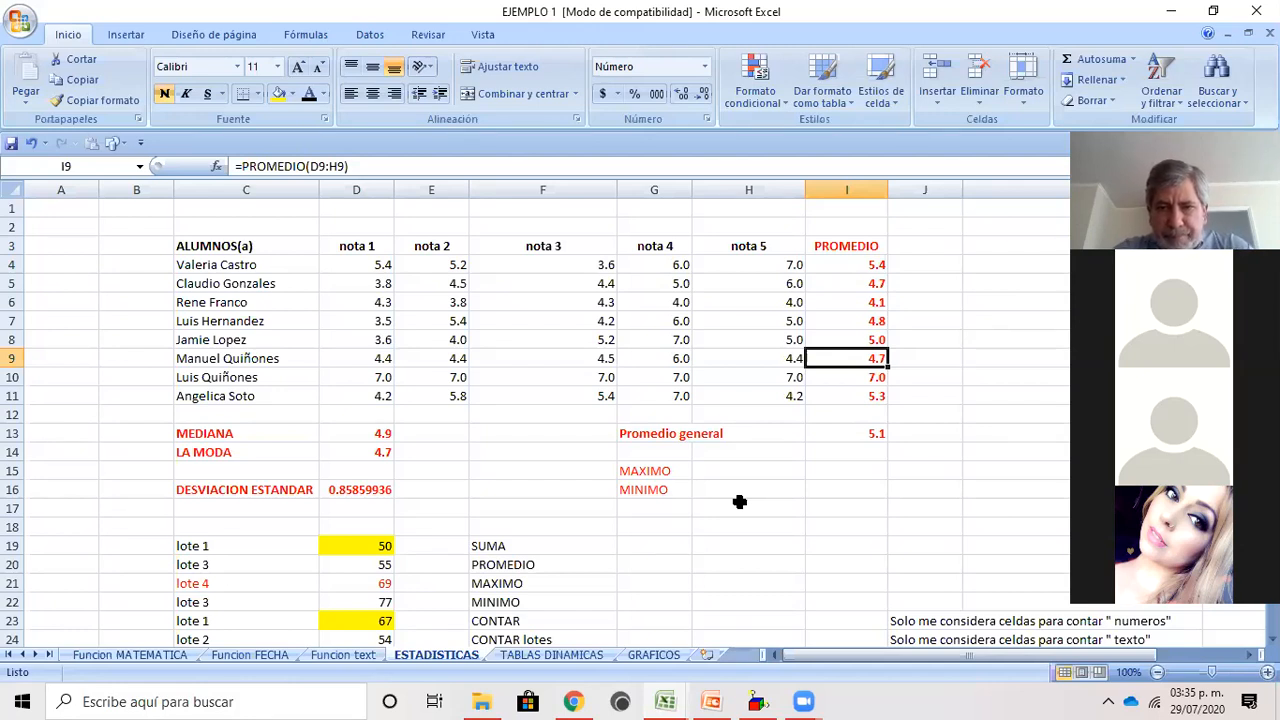
Step: Calculate the maximum student average beside MAXIMO in cell H15 with the formula =MAX(I4:I11)
scroll(769, 395, down, 1)
scroll(769, 395, up, 1)
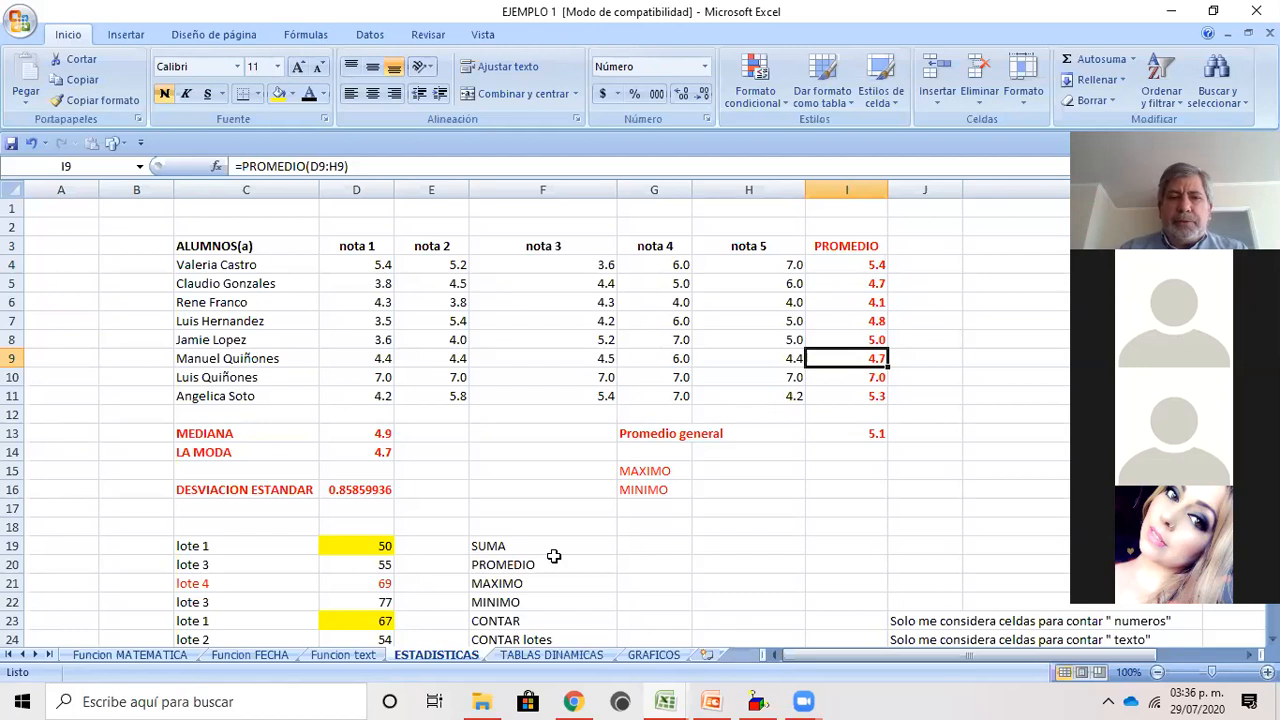
click(754, 472)
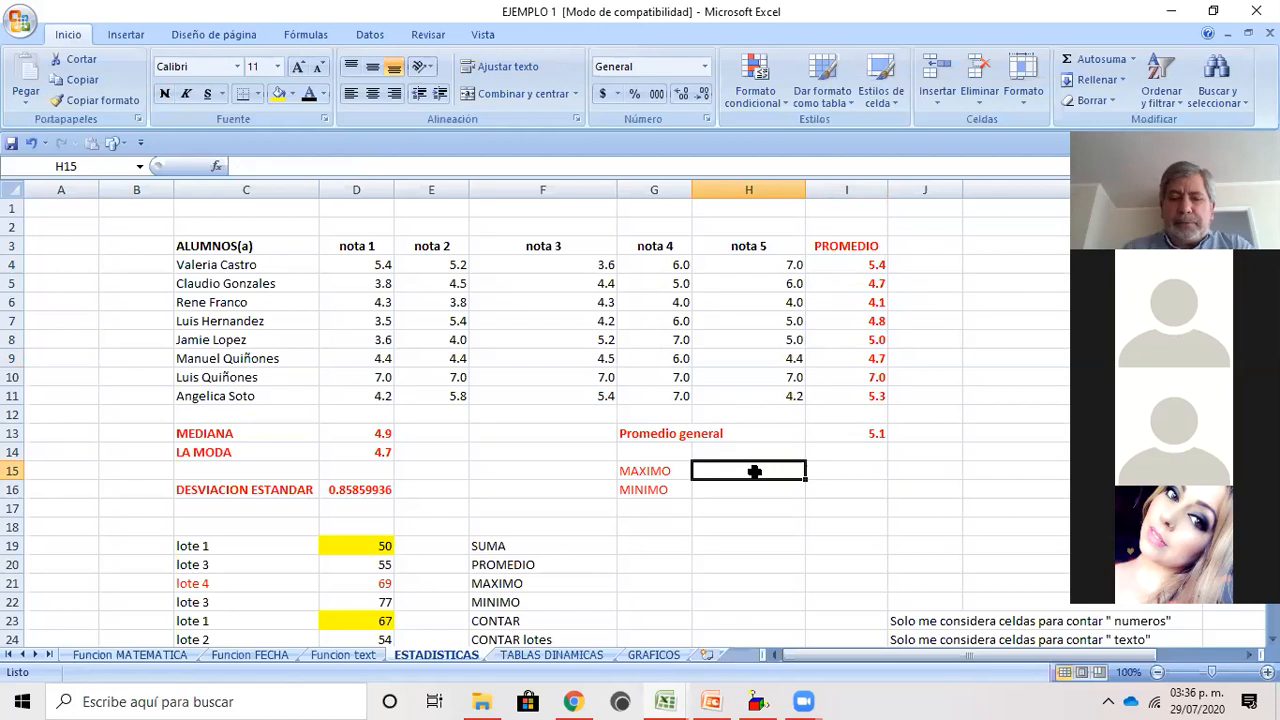
text(=)
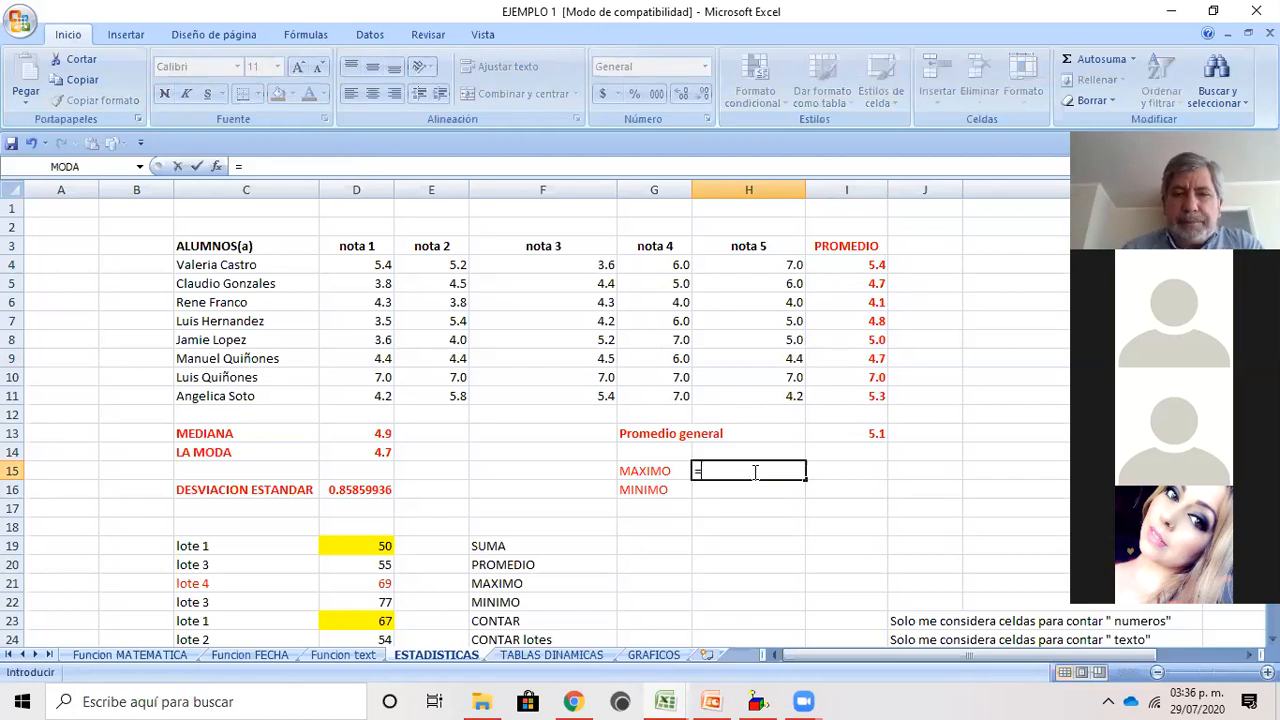
text(m)
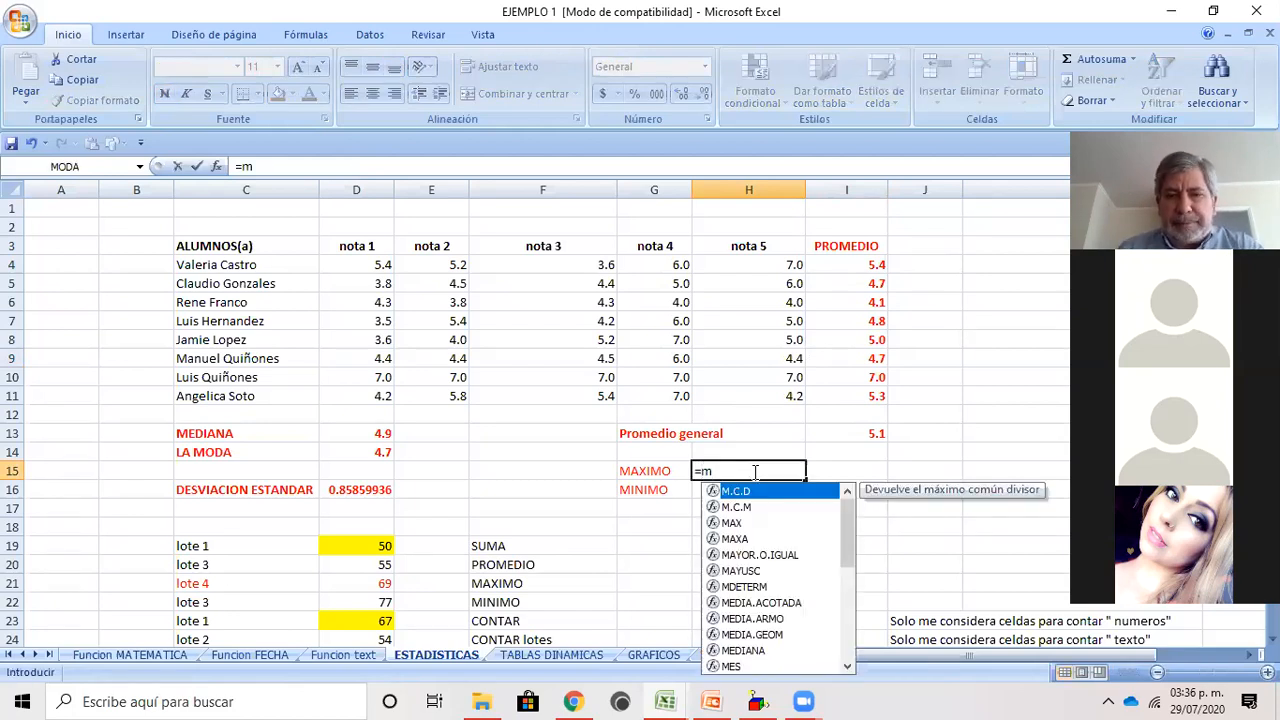
text(a)
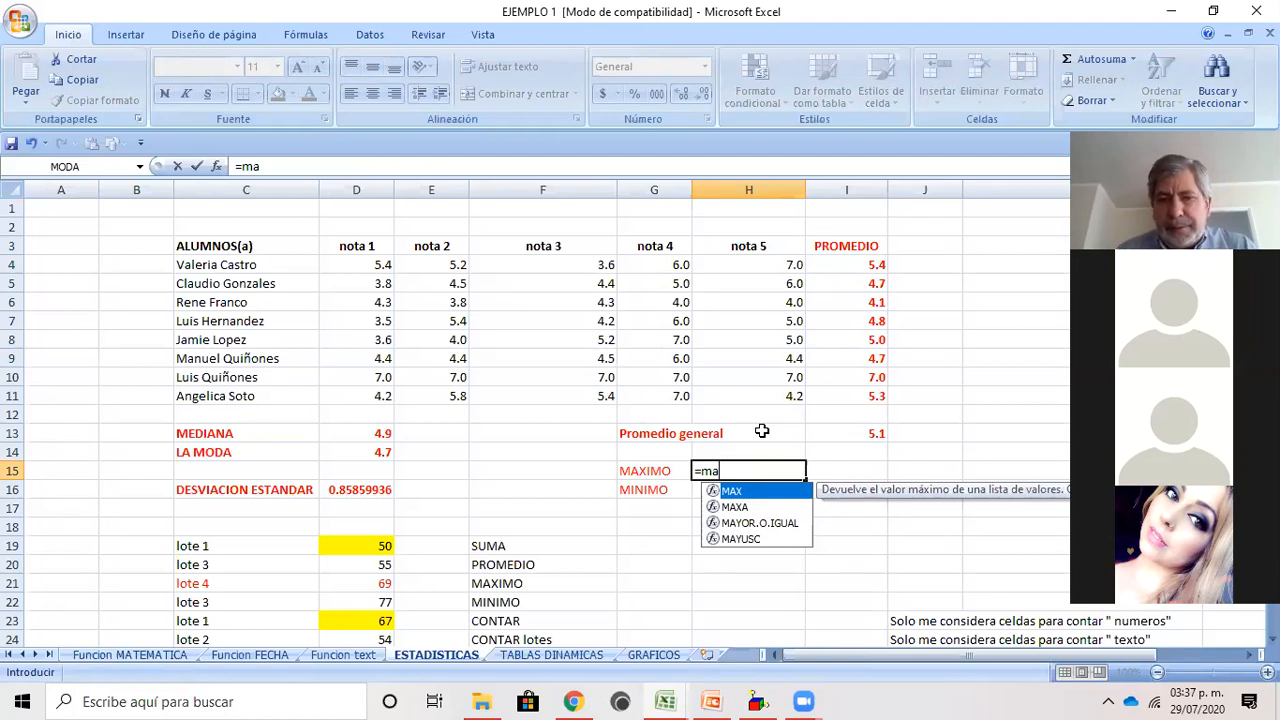
double_click(738, 493)
click(834, 262)
drag(834, 288, 840, 389)
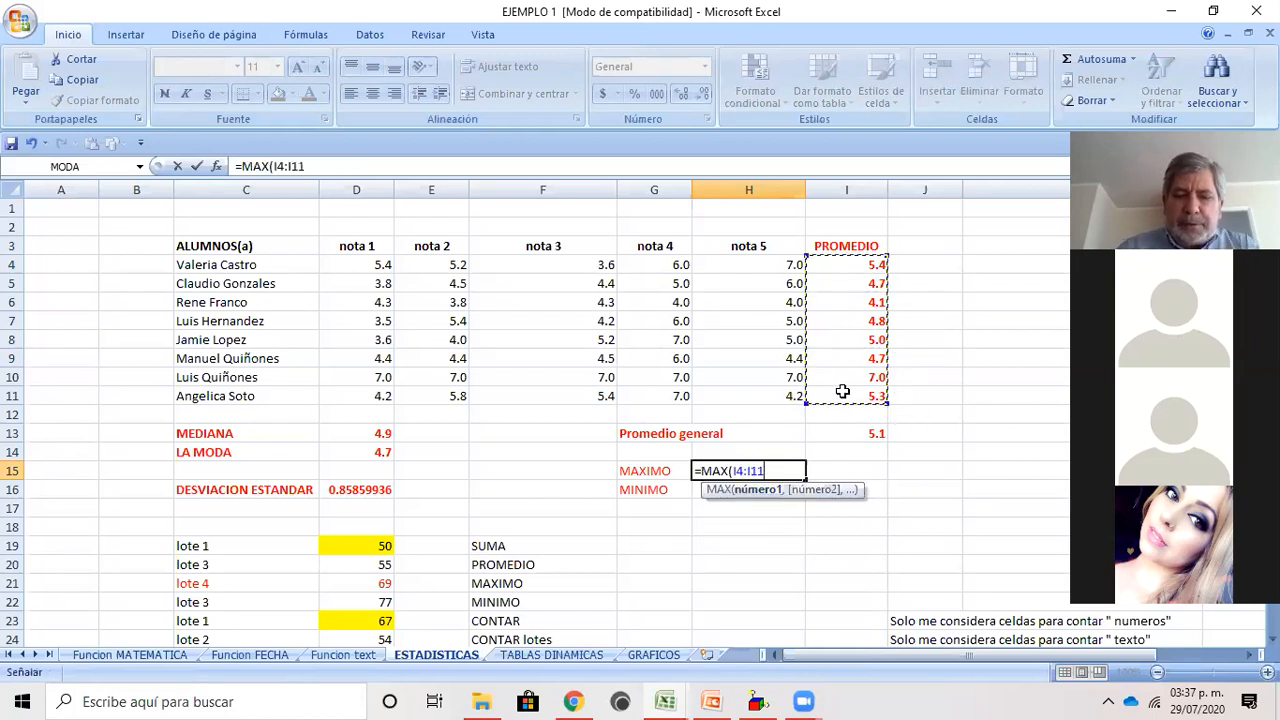
text())
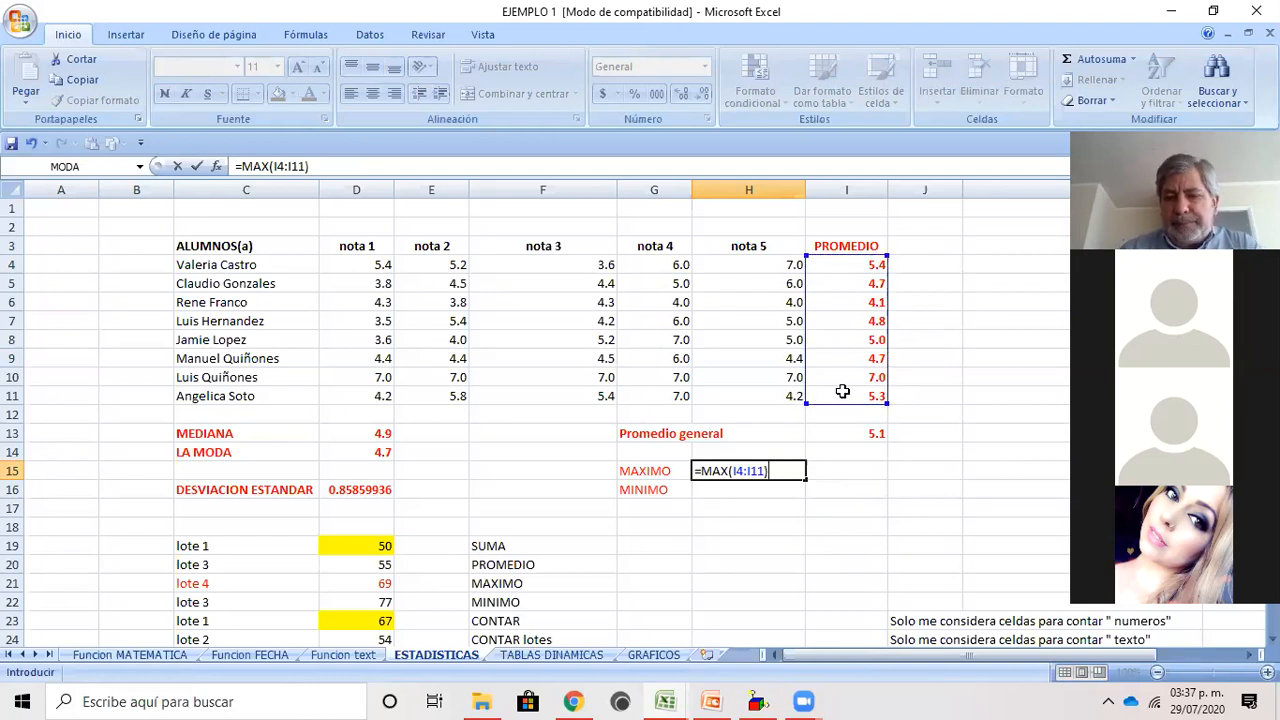
key(Return)
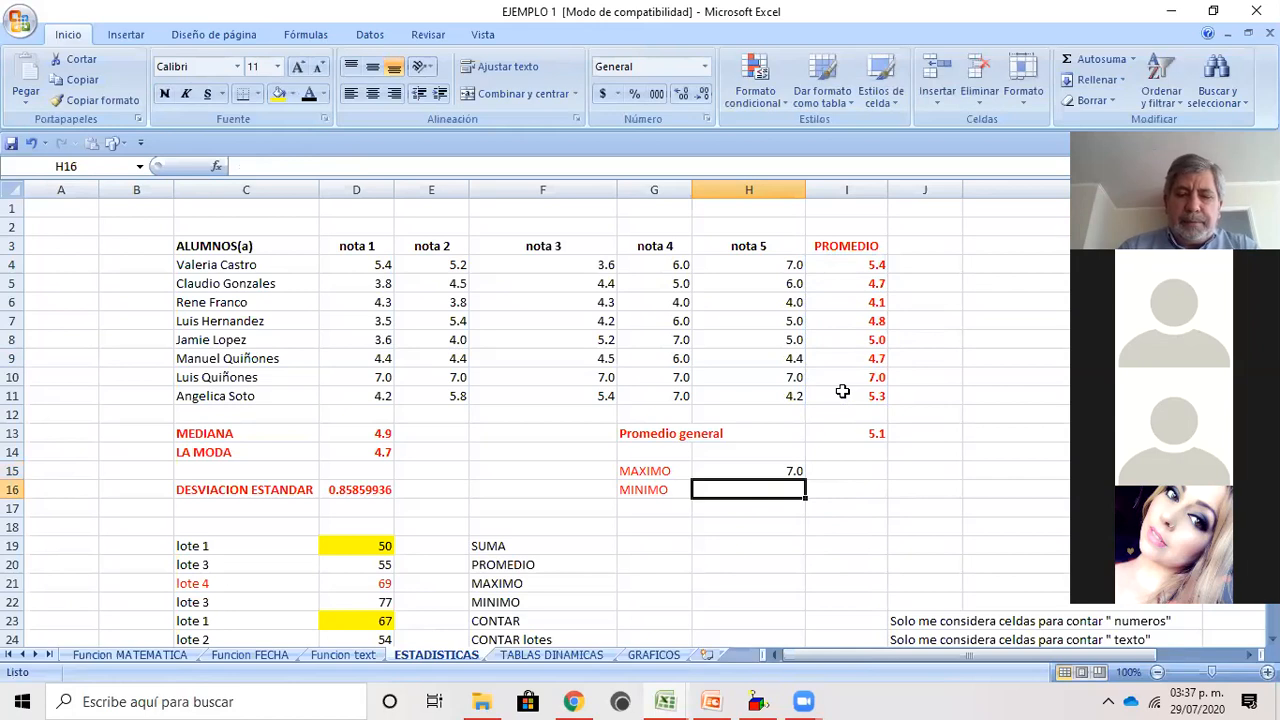
Step: Calculate the minimum student average in cell H16 with the formula =MIN(I4:I11) and check the averages in I6 and I10
text(=mi)
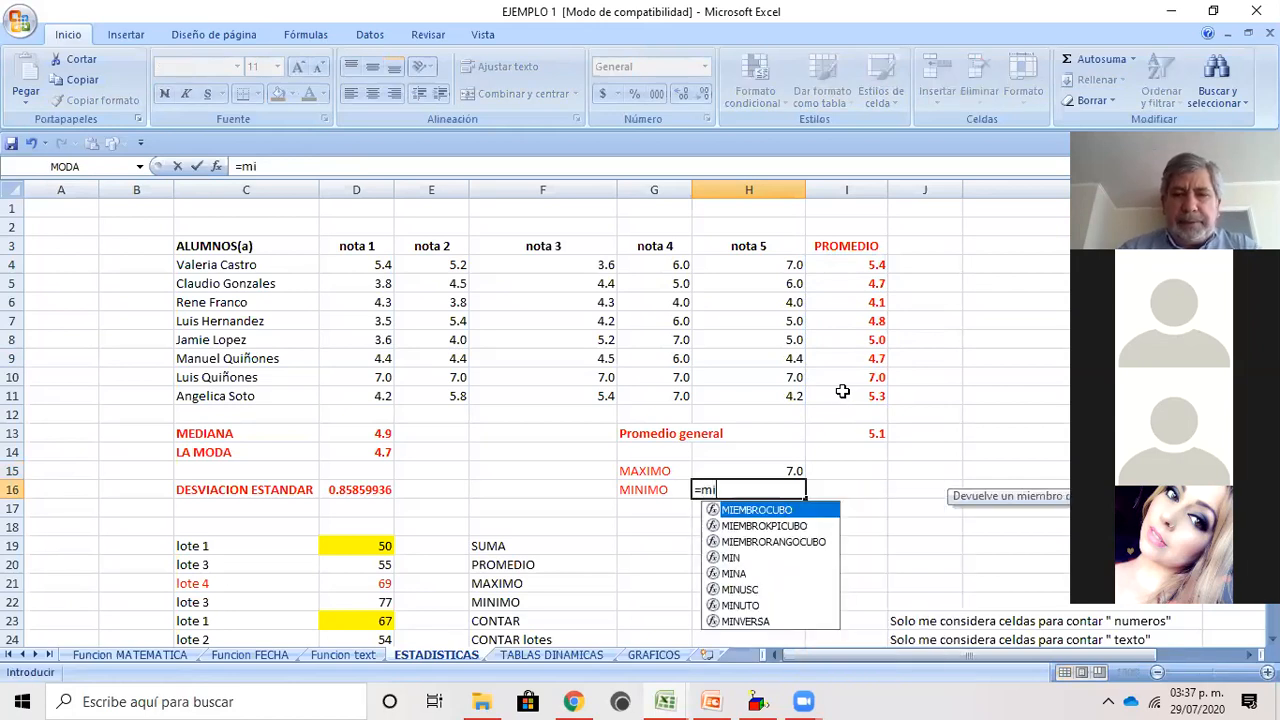
text(n)
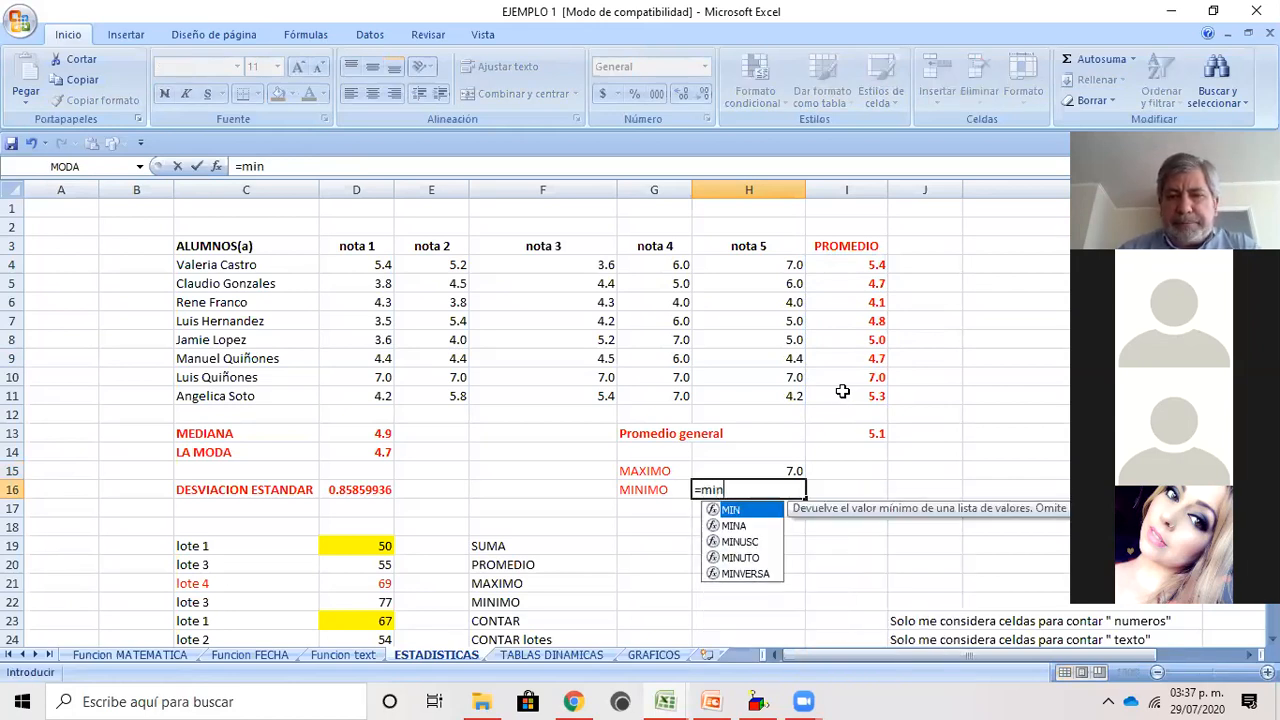
double_click(740, 511)
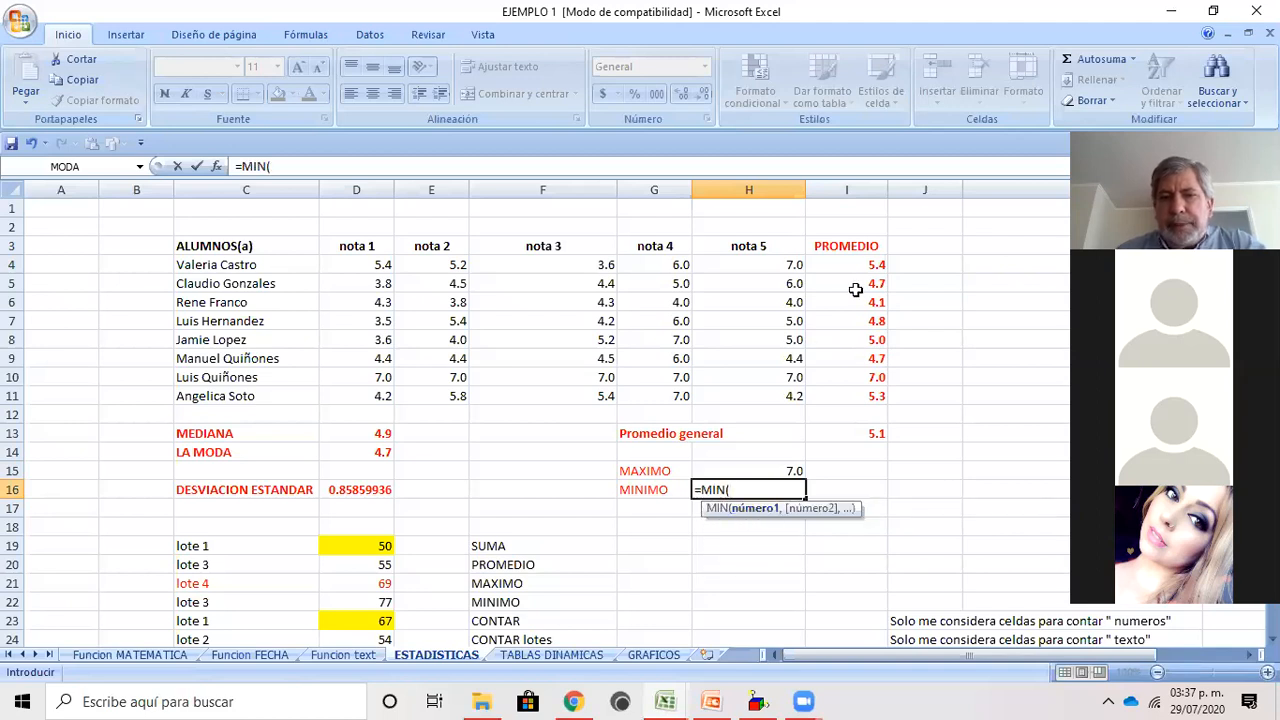
drag(853, 265, 863, 388)
text())
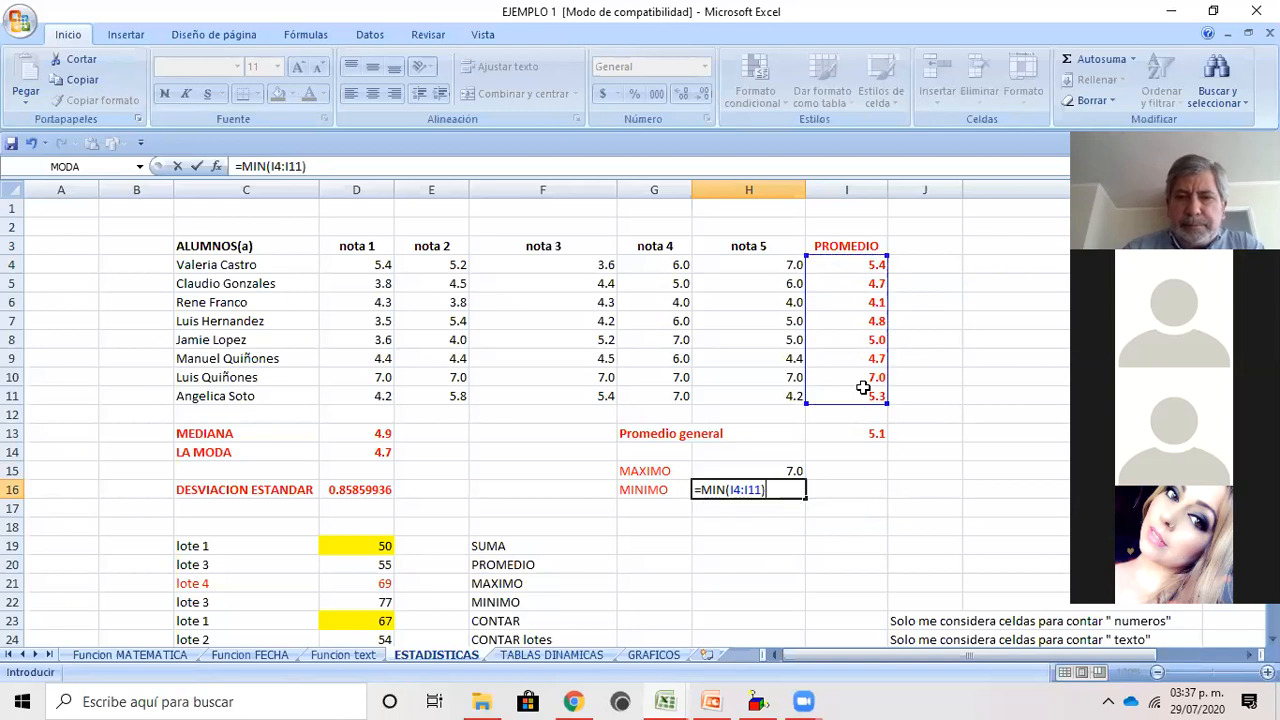
key(Return)
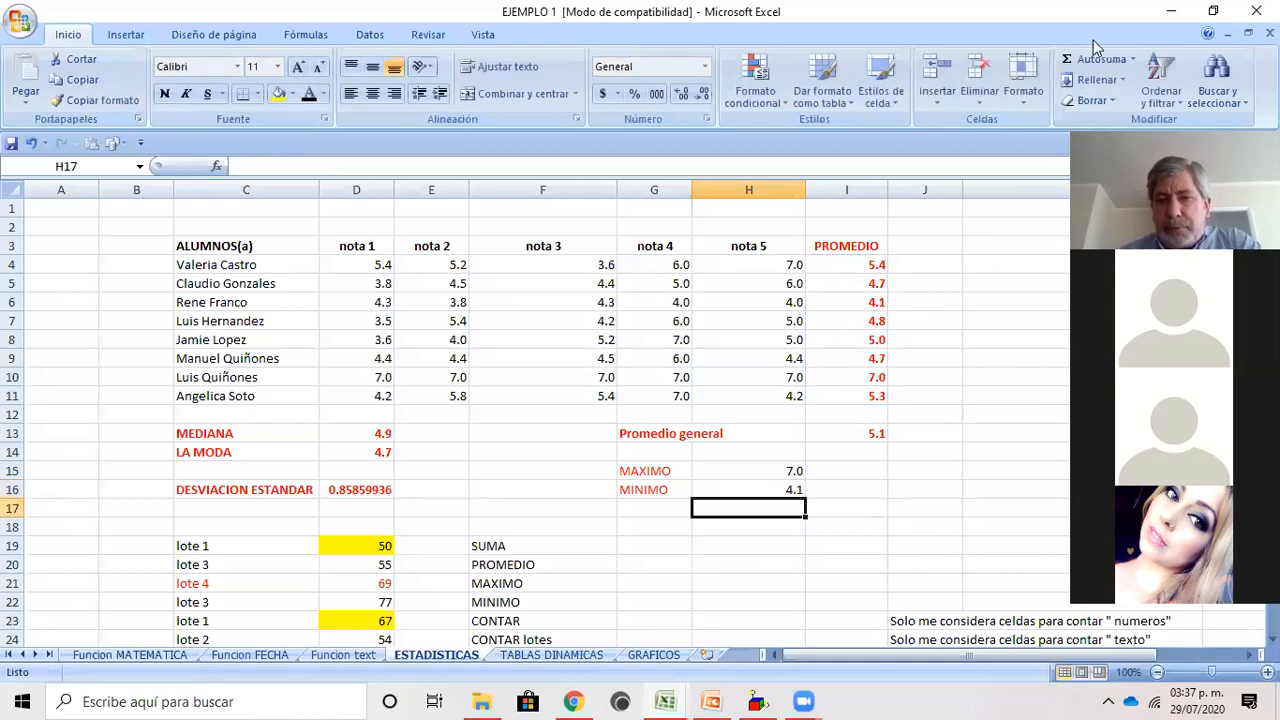
click(853, 304)
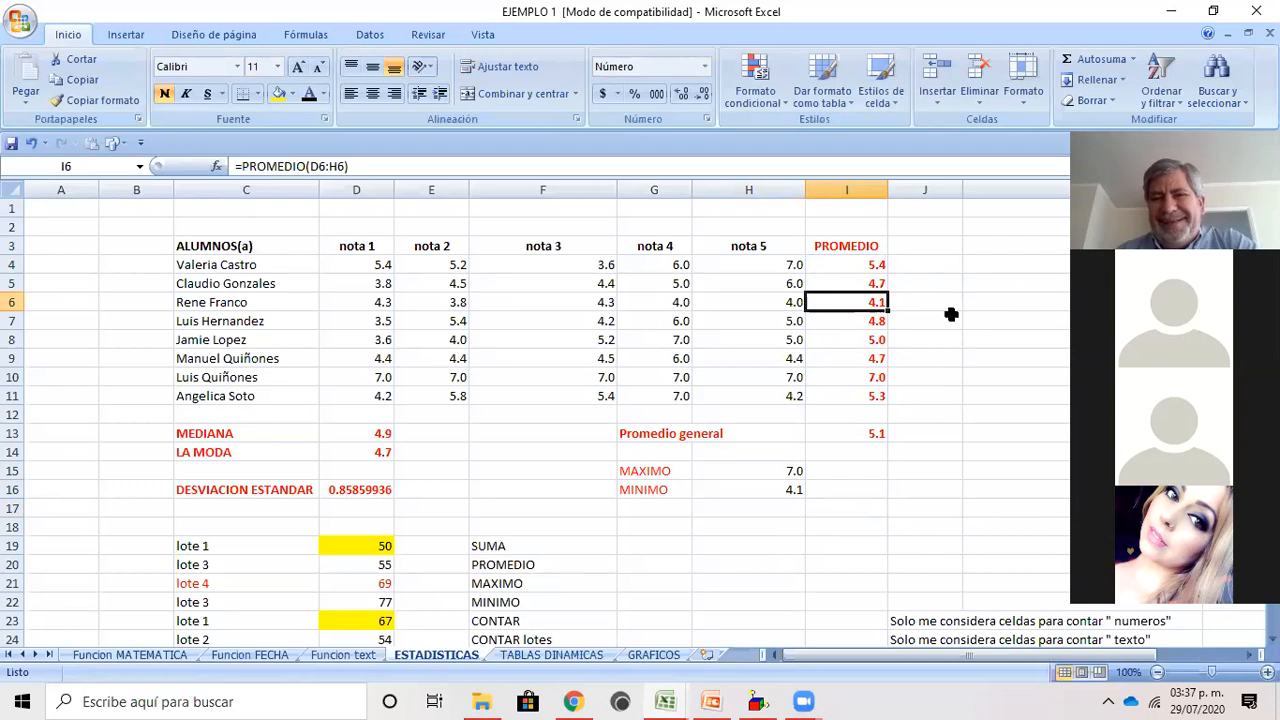
click(950, 315)
click(840, 302)
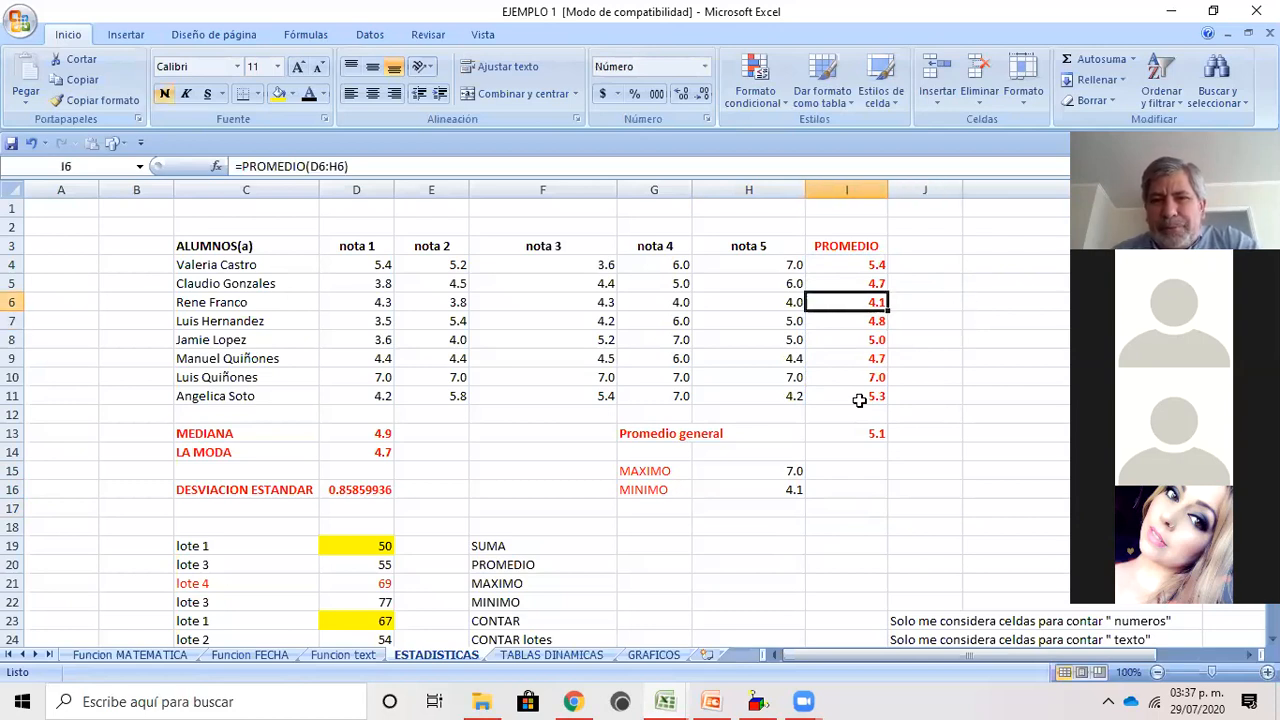
click(845, 383)
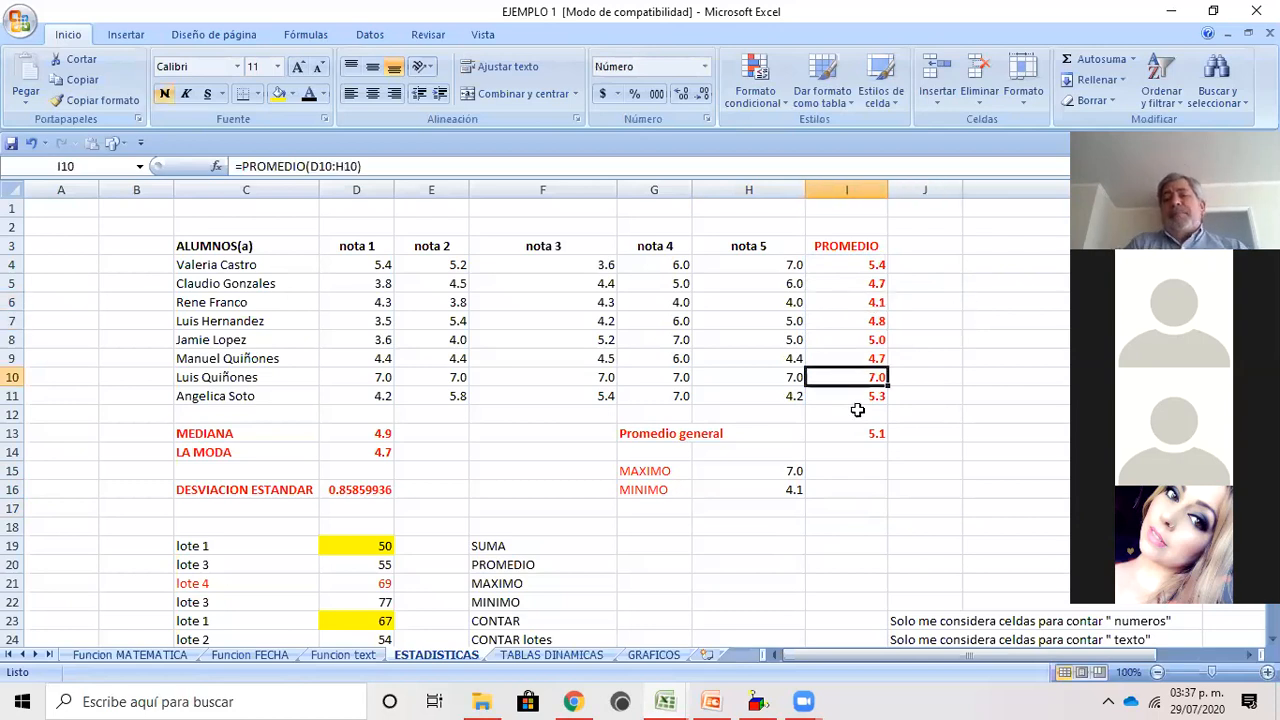
Step: Examine the lot list in C19:C38, its quantities in column D and the statistics labels beside it
scroll(857, 410, down, 3)
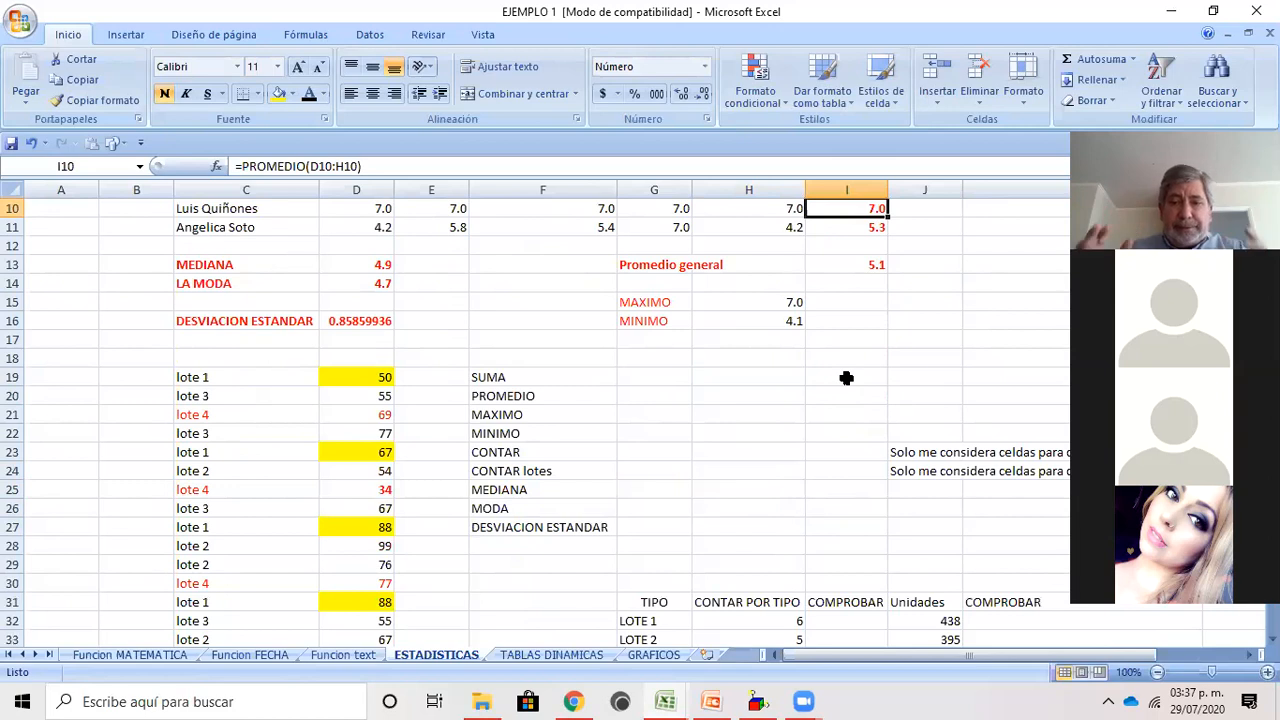
scroll(339, 455, down, 2)
scroll(336, 448, up, 1)
scroll(332, 443, down, 1)
scroll(326, 436, up, 1)
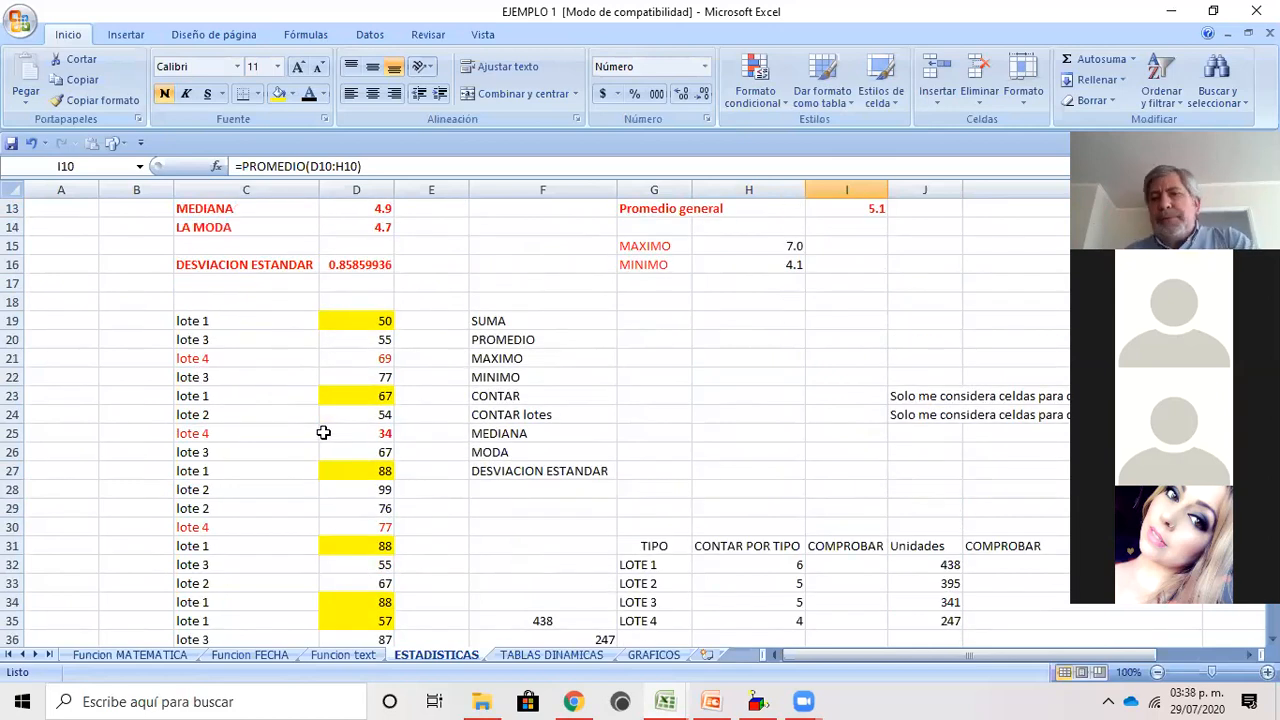
scroll(512, 448, down, 1)
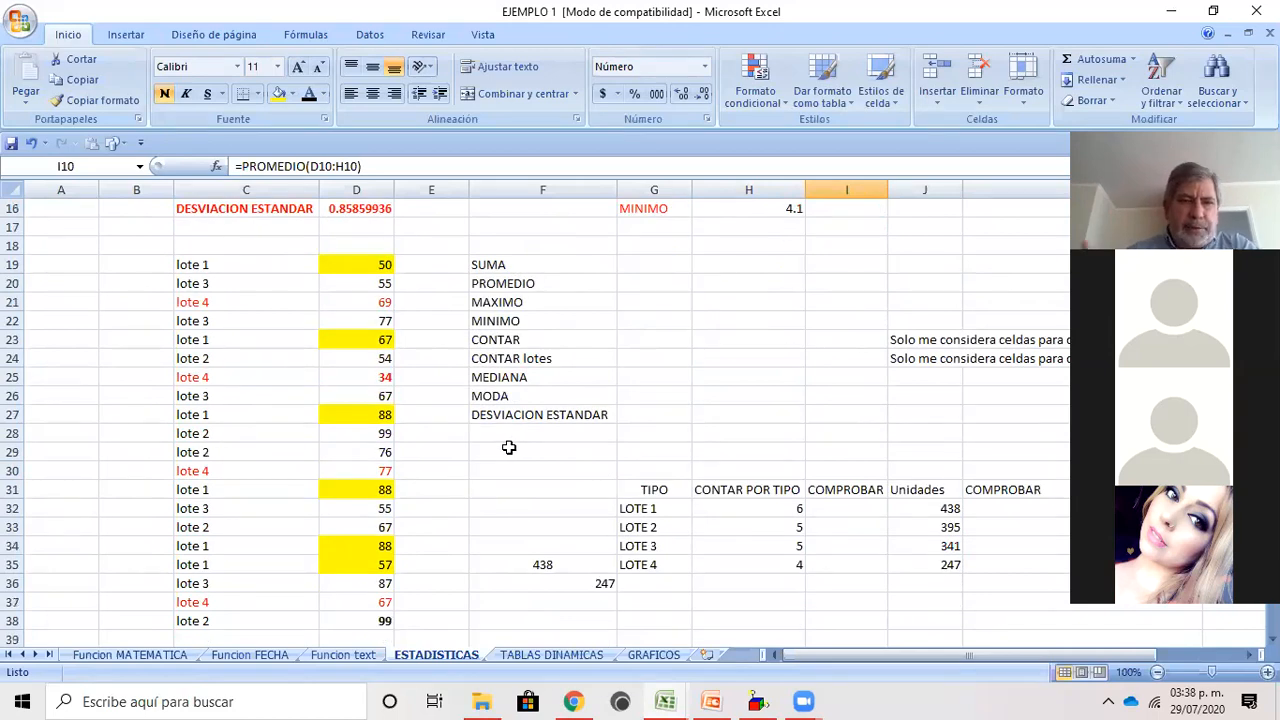
click(229, 268)
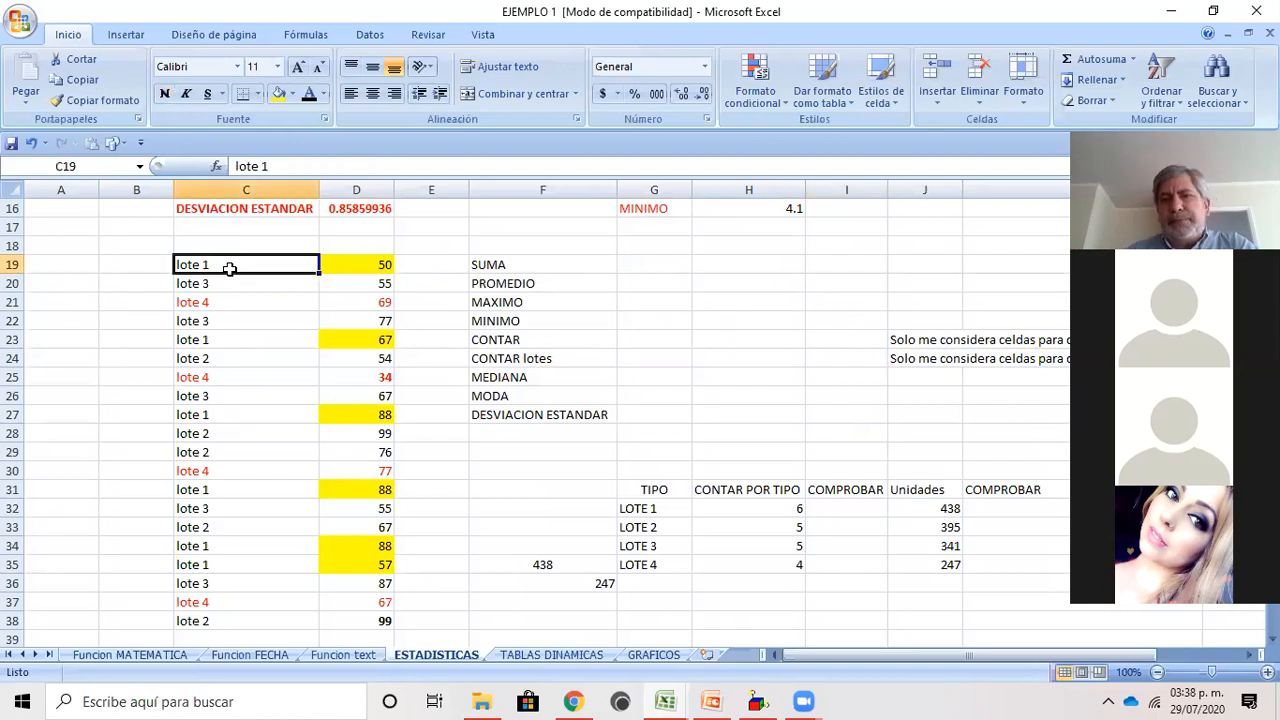
drag(229, 266, 240, 621)
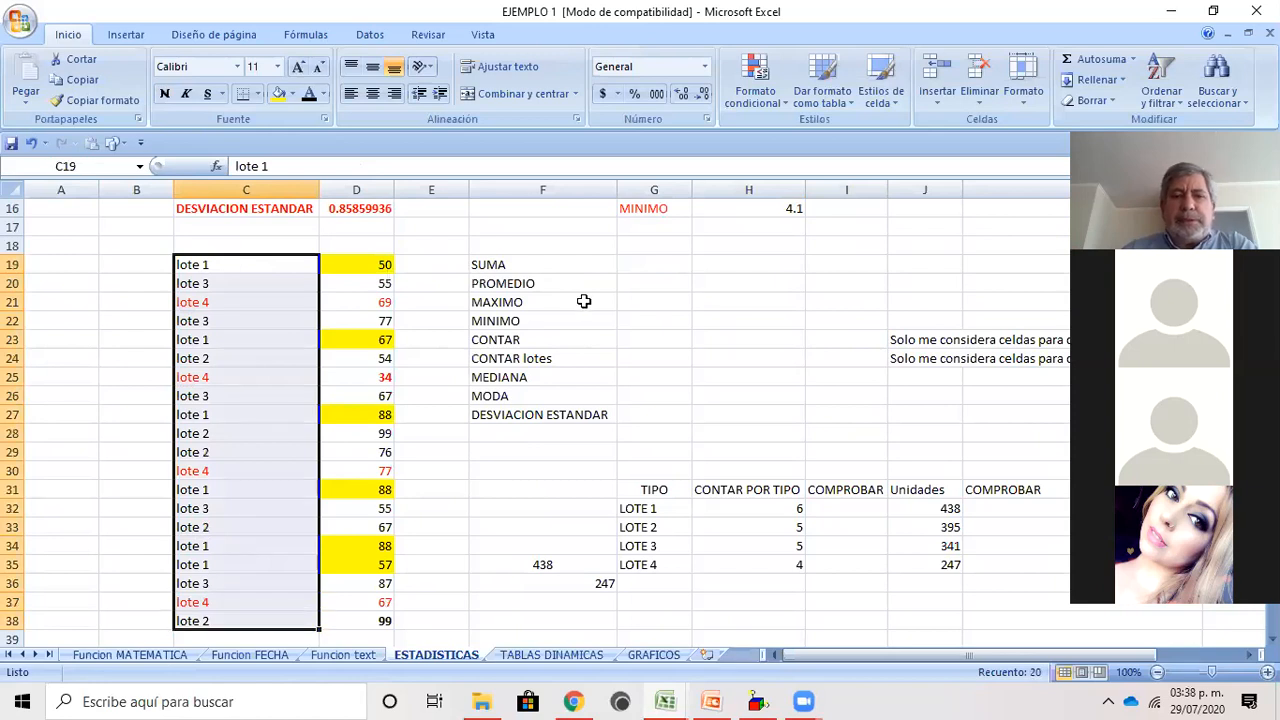
click(649, 304)
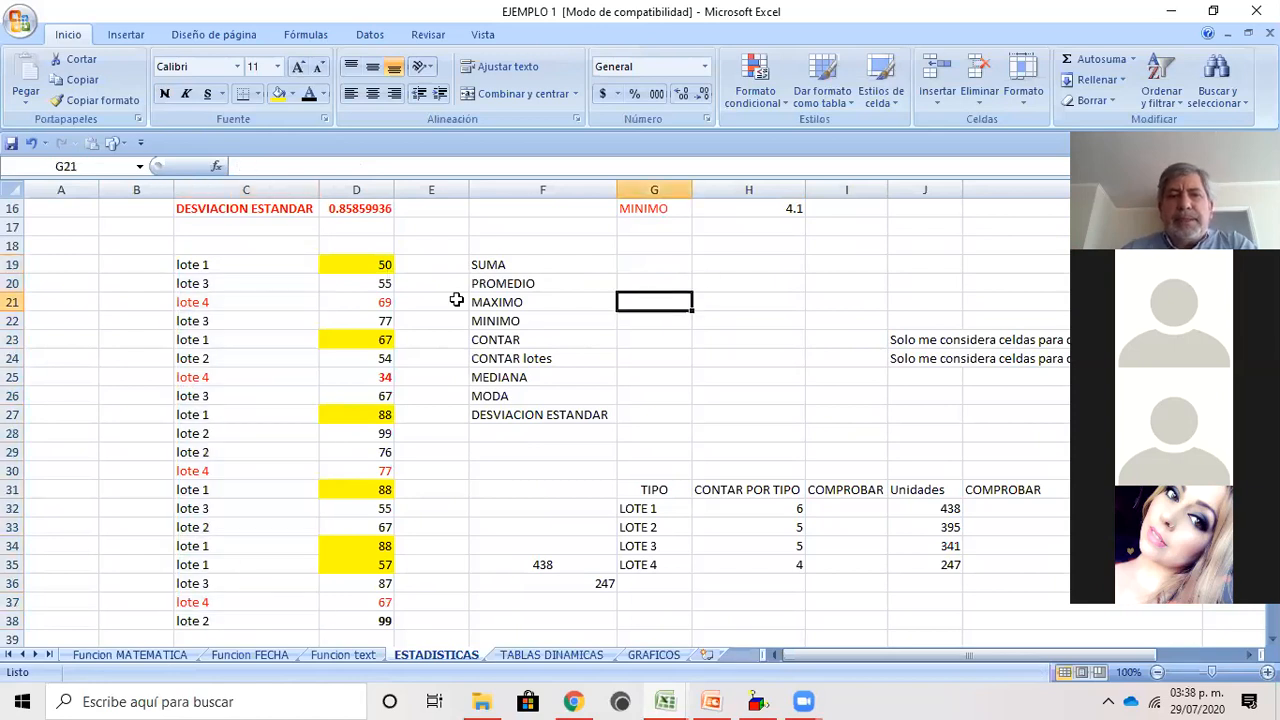
click(350, 264)
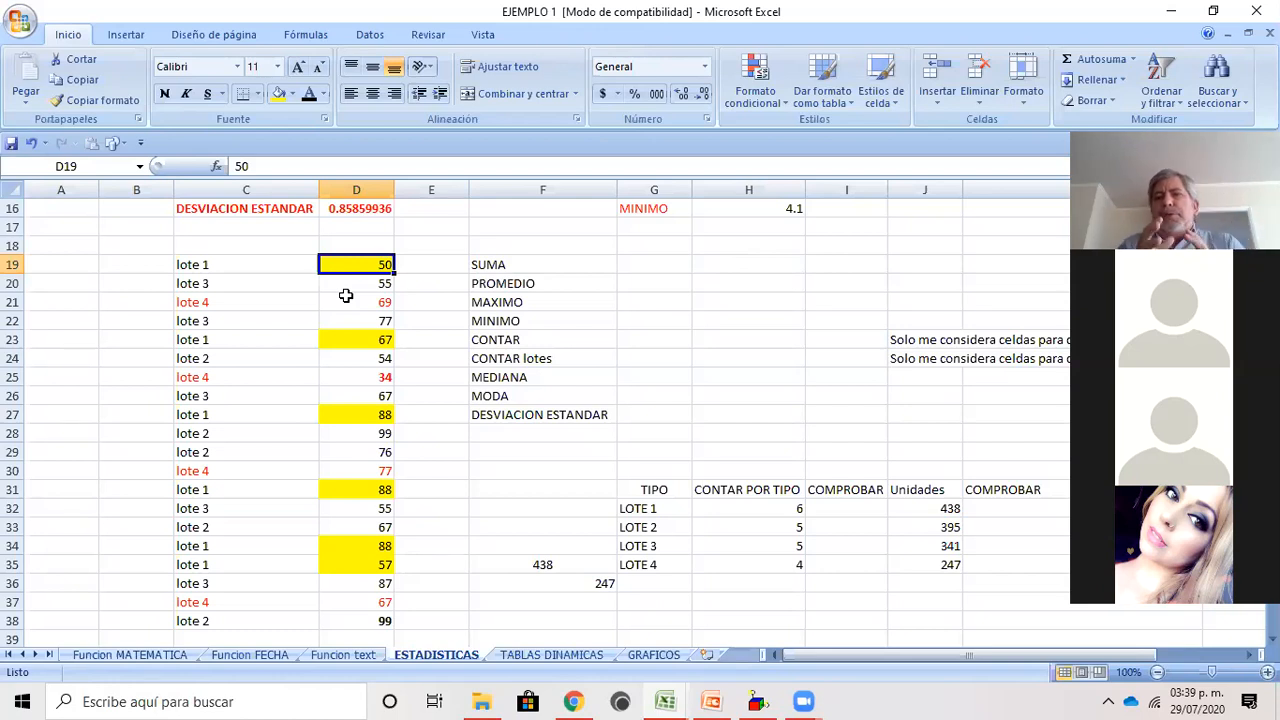
Step: Examine the lot name and quantity in row 19 and the lot names in C20 through C24
scroll(544, 248, down, 2)
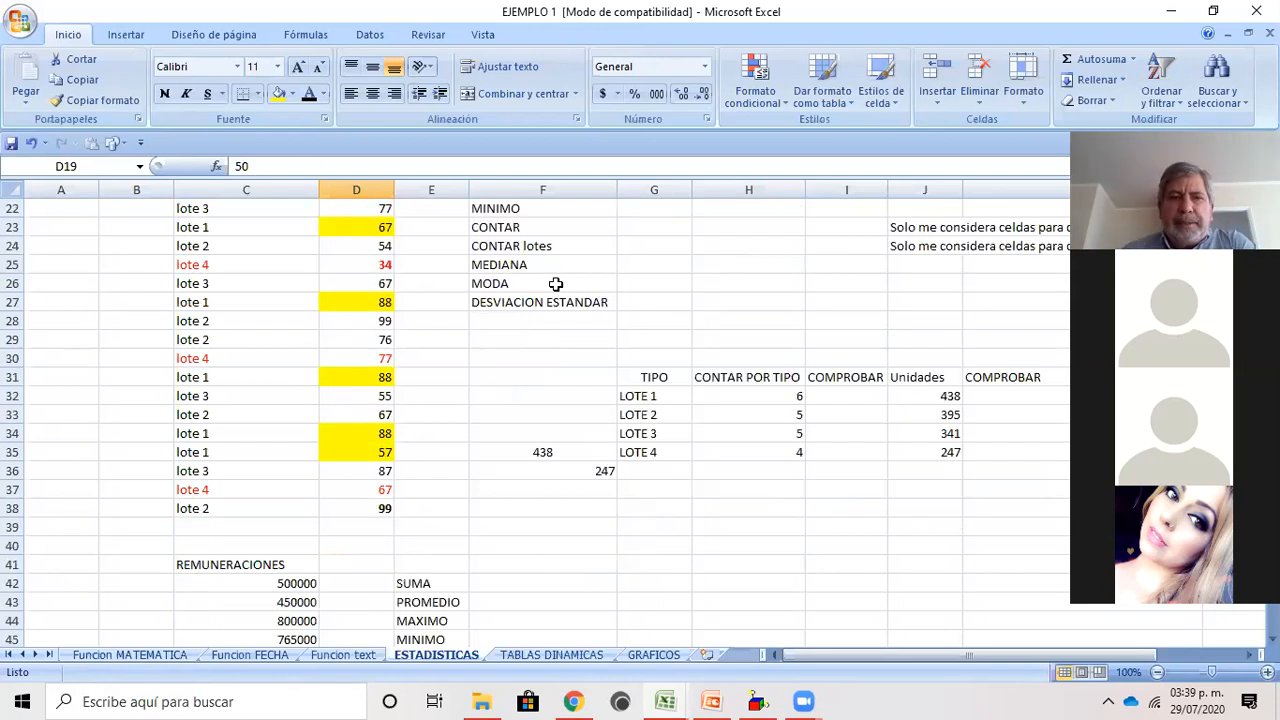
scroll(557, 283, up, 4)
scroll(511, 336, down, 1)
scroll(511, 336, down, 1)
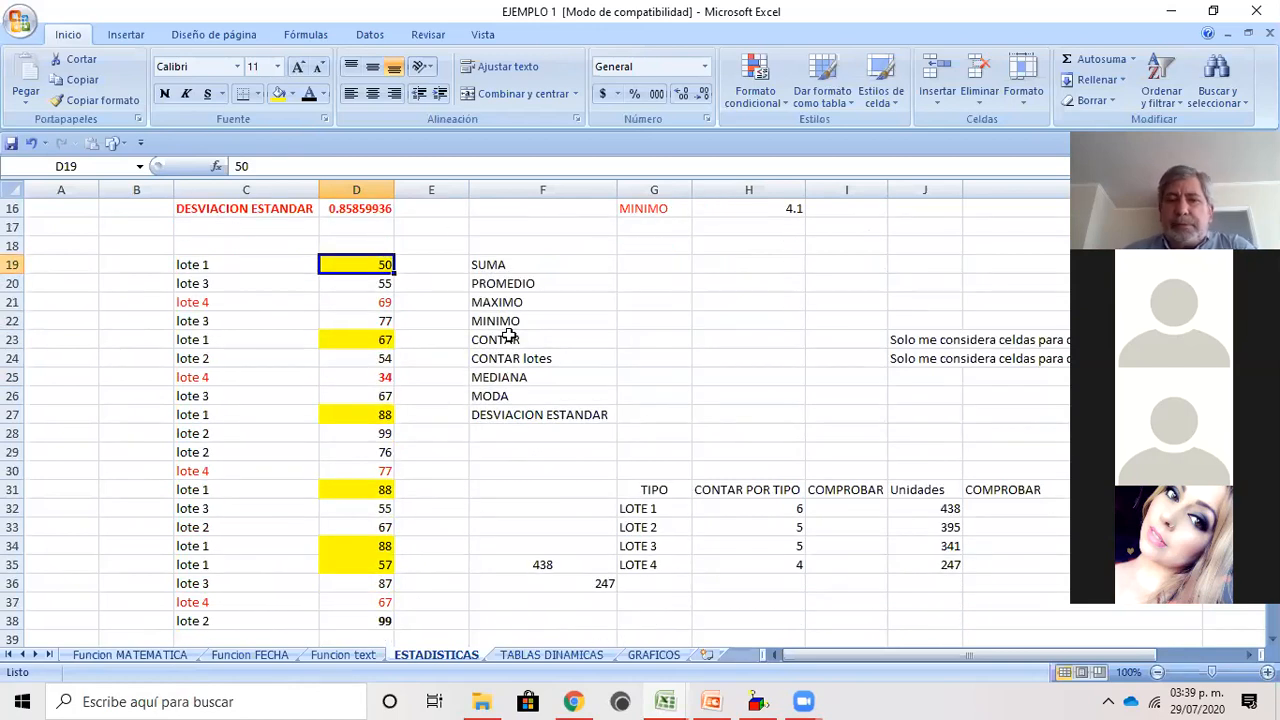
click(207, 264)
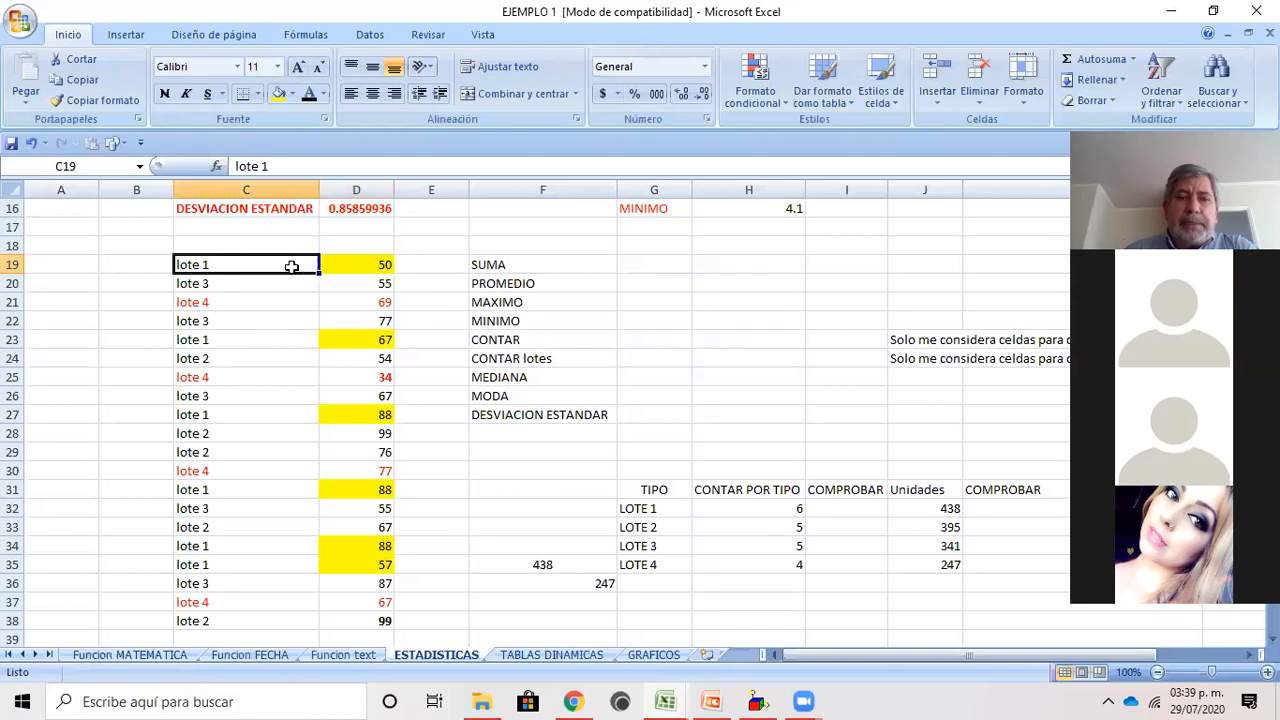
click(360, 264)
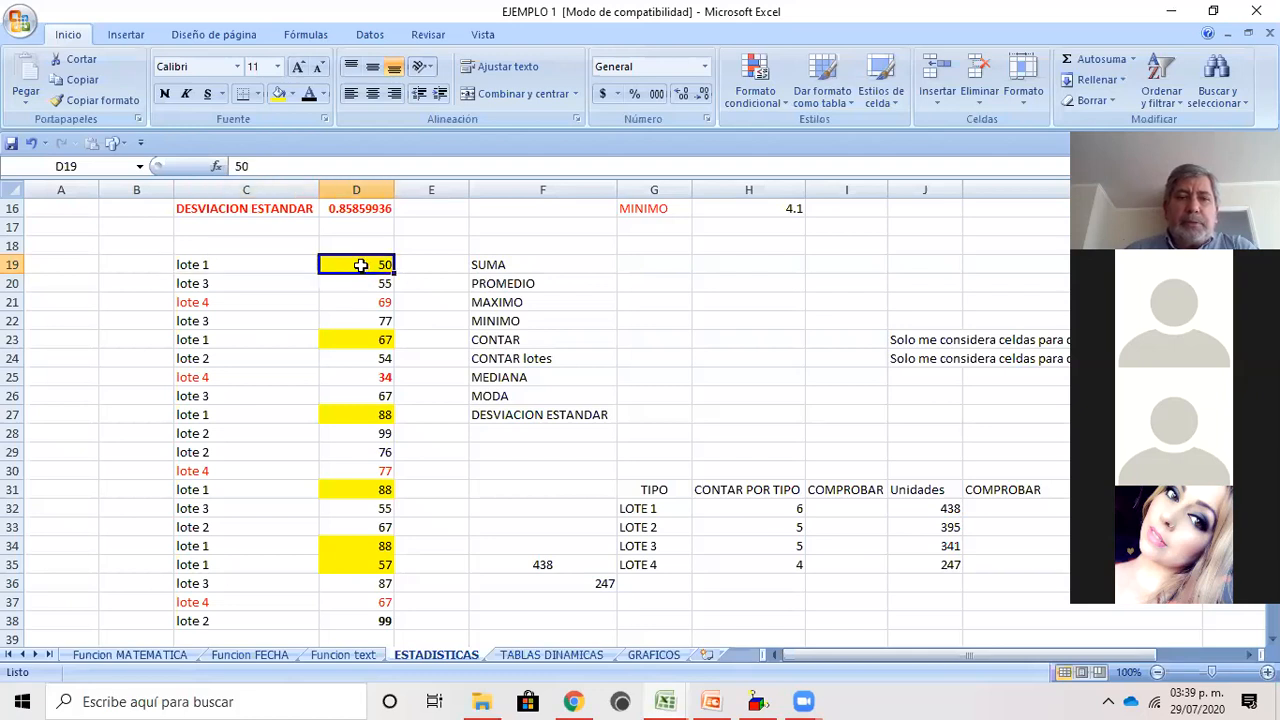
click(201, 288)
click(202, 302)
click(205, 321)
click(207, 339)
click(214, 357)
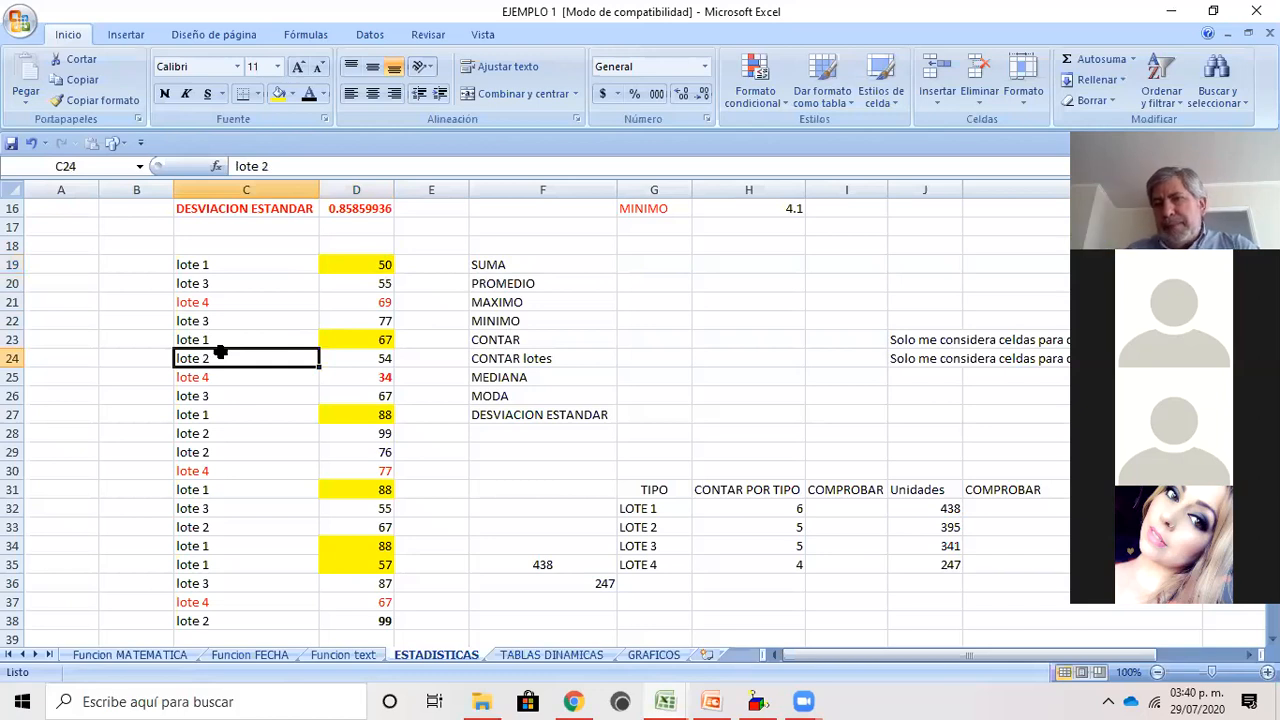
Step: Examine the lot list and quantities in C19:D38, the statistics labels in F19:F27 and the lot type table
scroll(214, 347, down, 1)
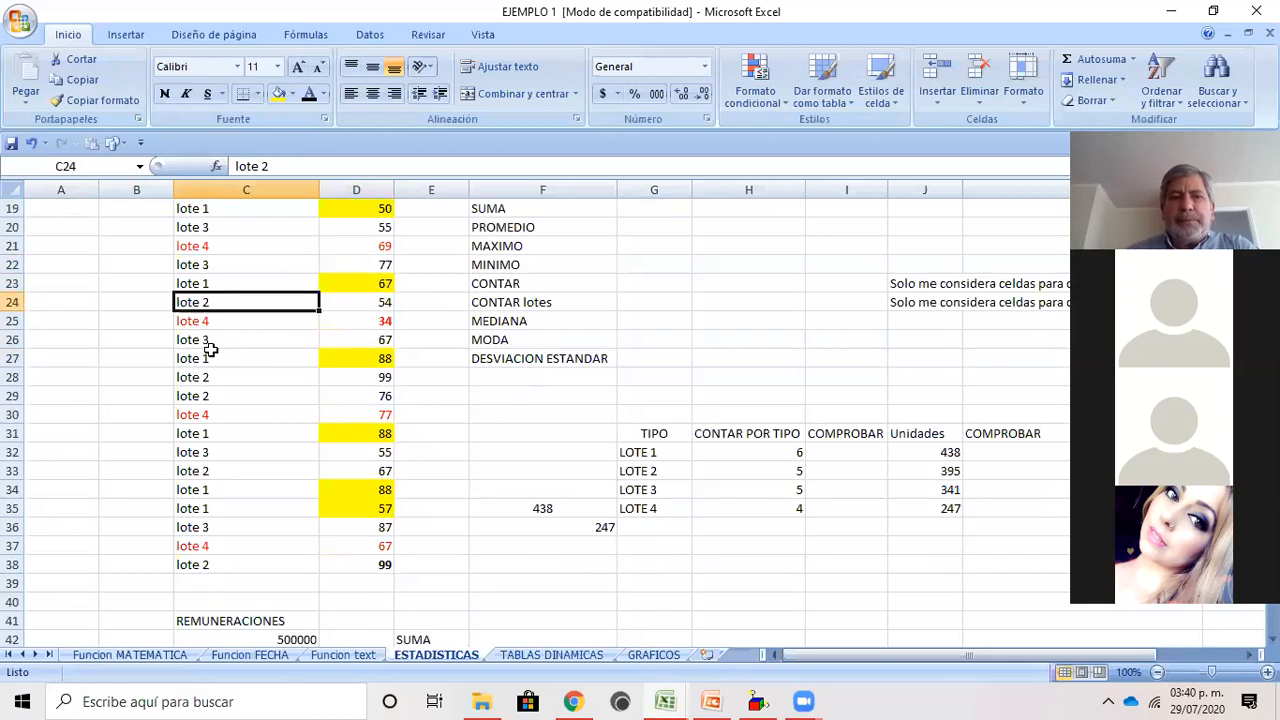
scroll(320, 348, up, 1)
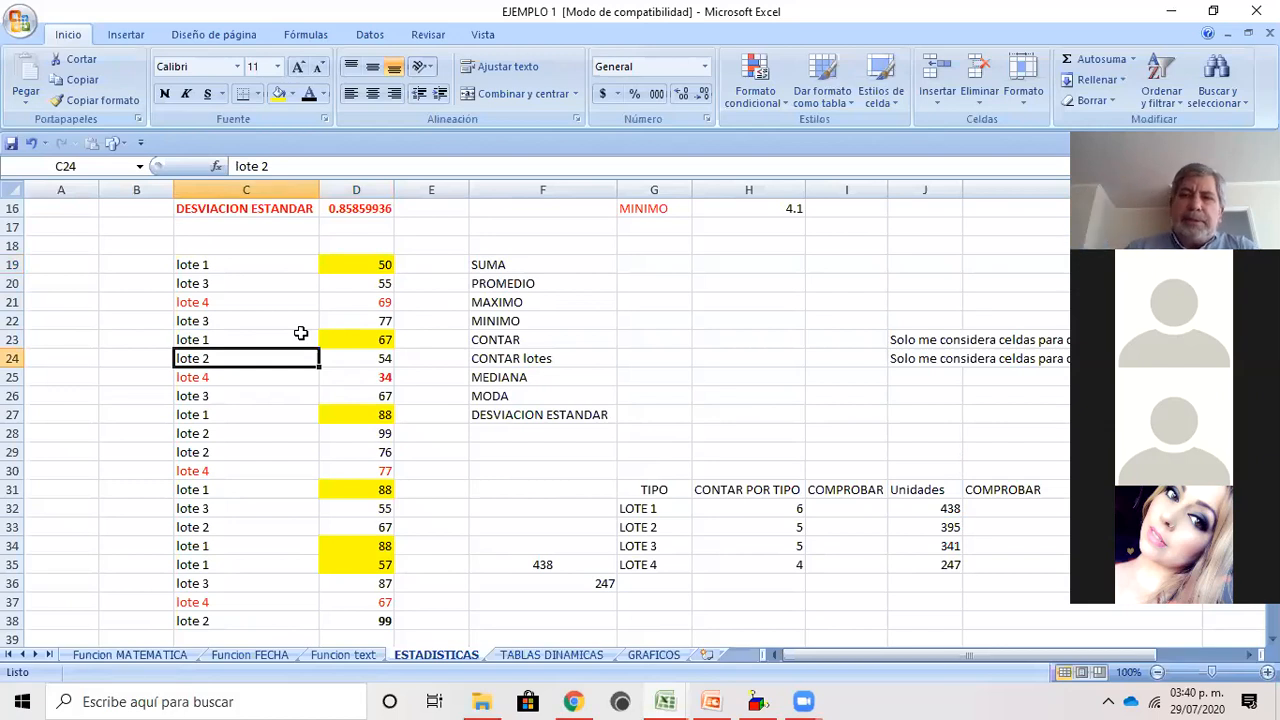
scroll(300, 333, down, 1)
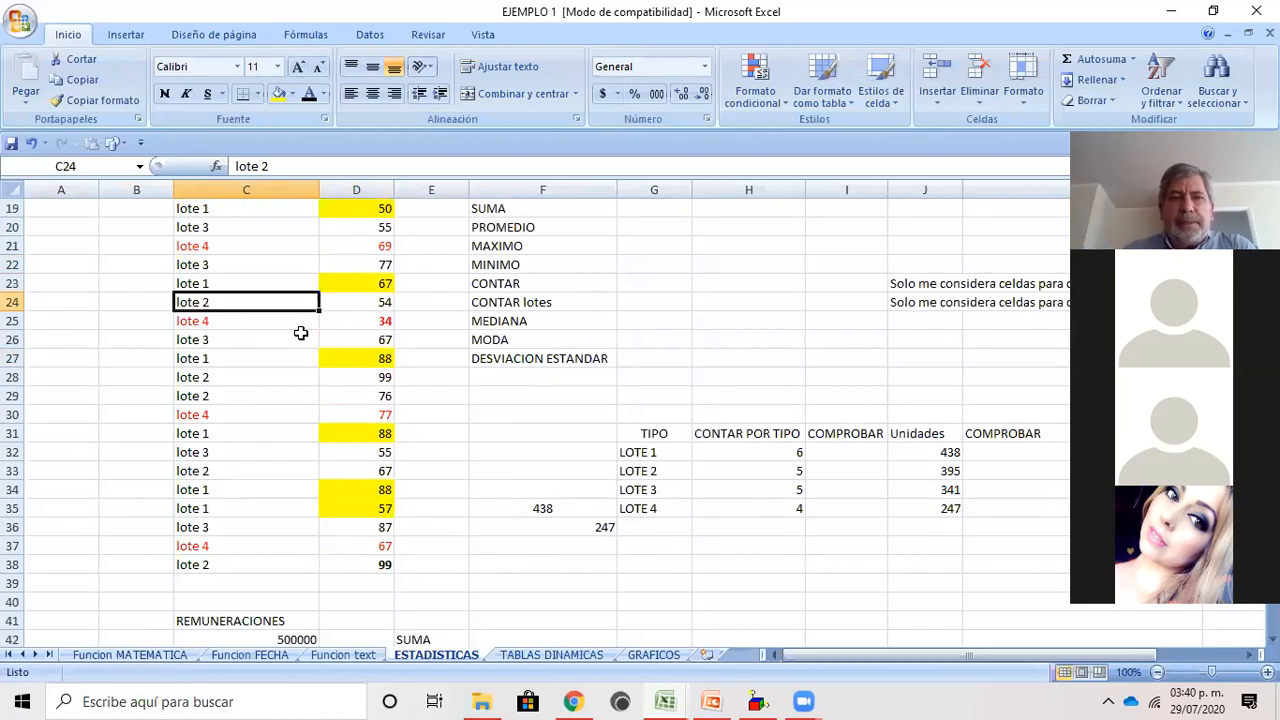
scroll(300, 333, up, 1)
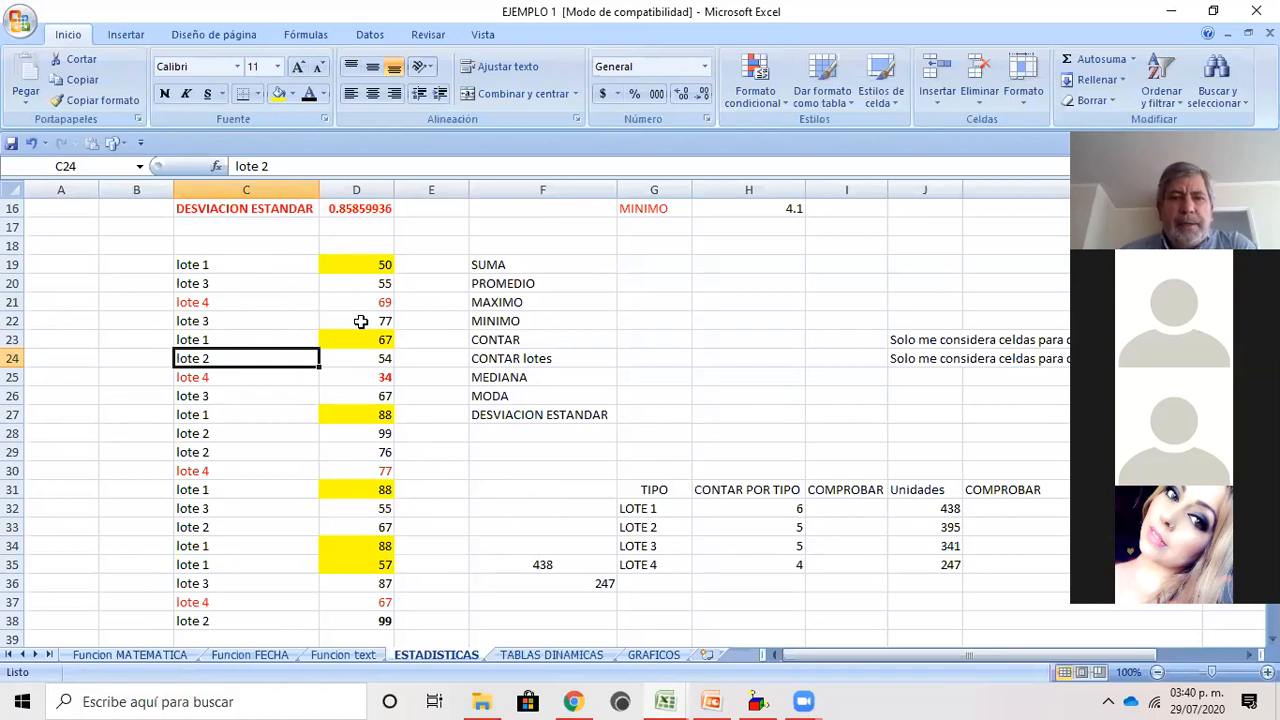
scroll(372, 283, down, 1)
scroll(375, 280, up, 2)
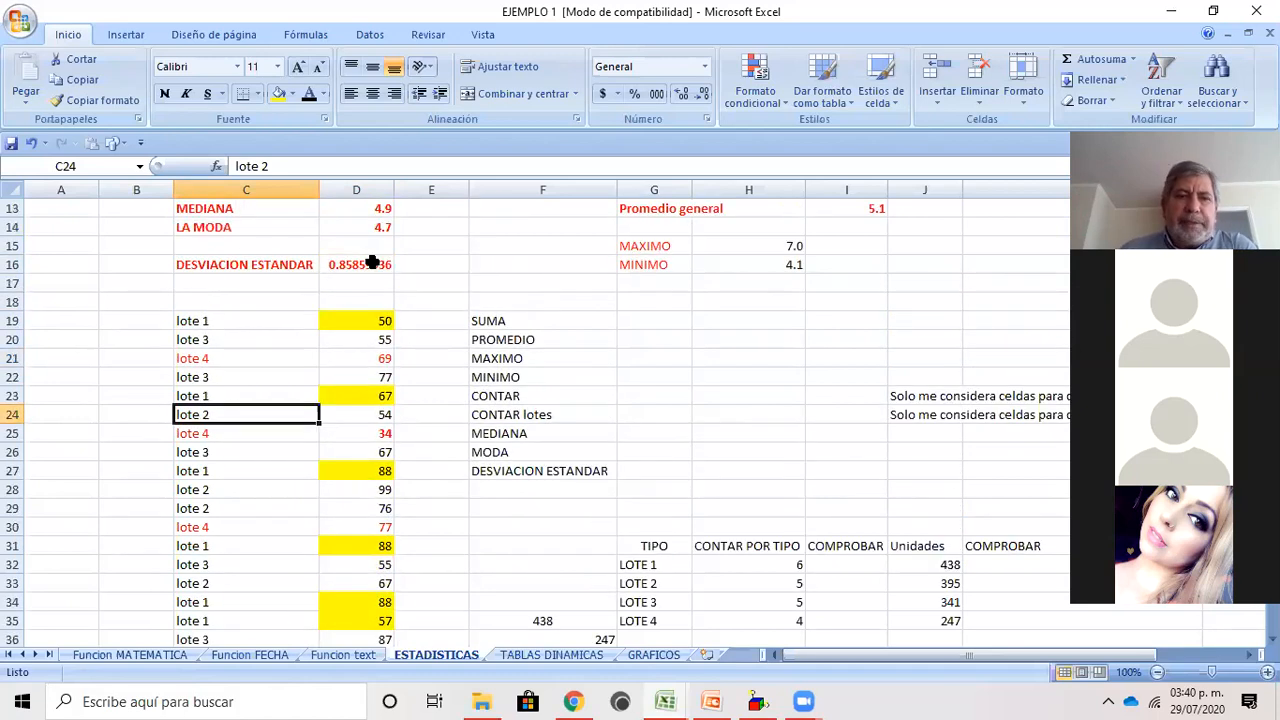
scroll(372, 262, down, 2)
scroll(371, 255, down, 1)
scroll(368, 257, up, 2)
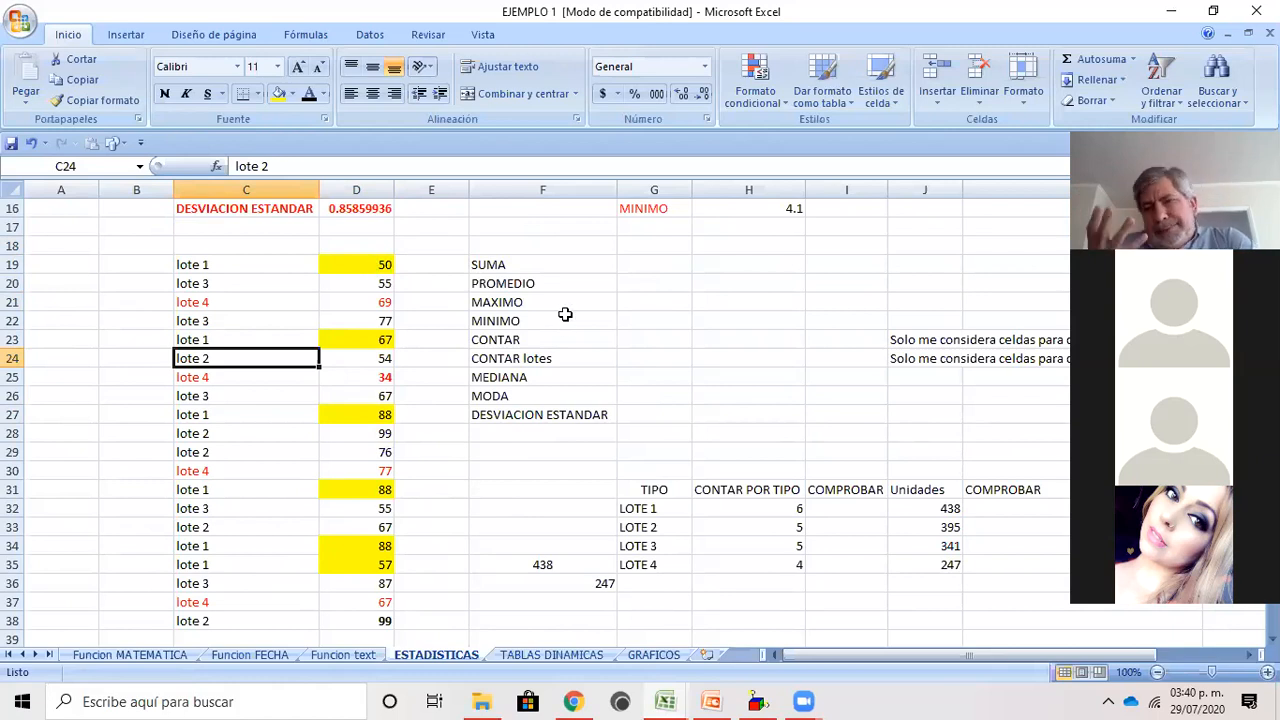
Step: Try to sum the lot quantities in D19:D38 with the SUMA function in cell G19 beside SUMA
click(653, 265)
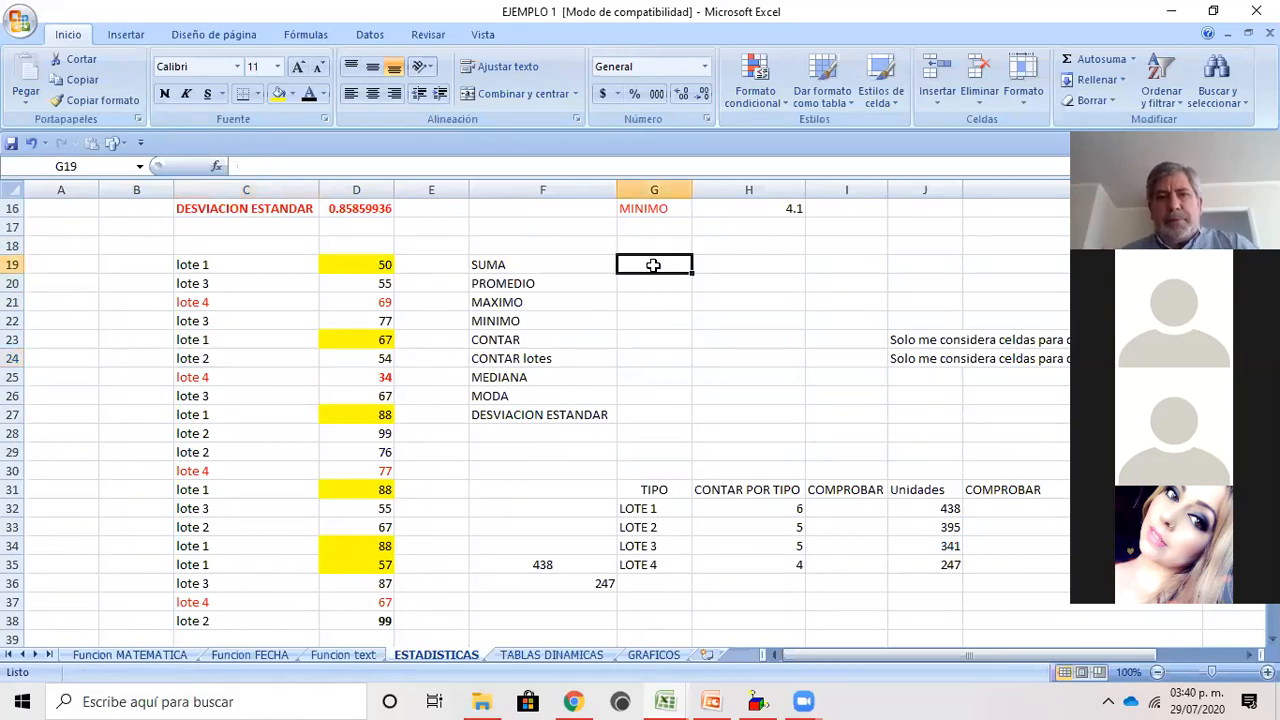
text(=suma)
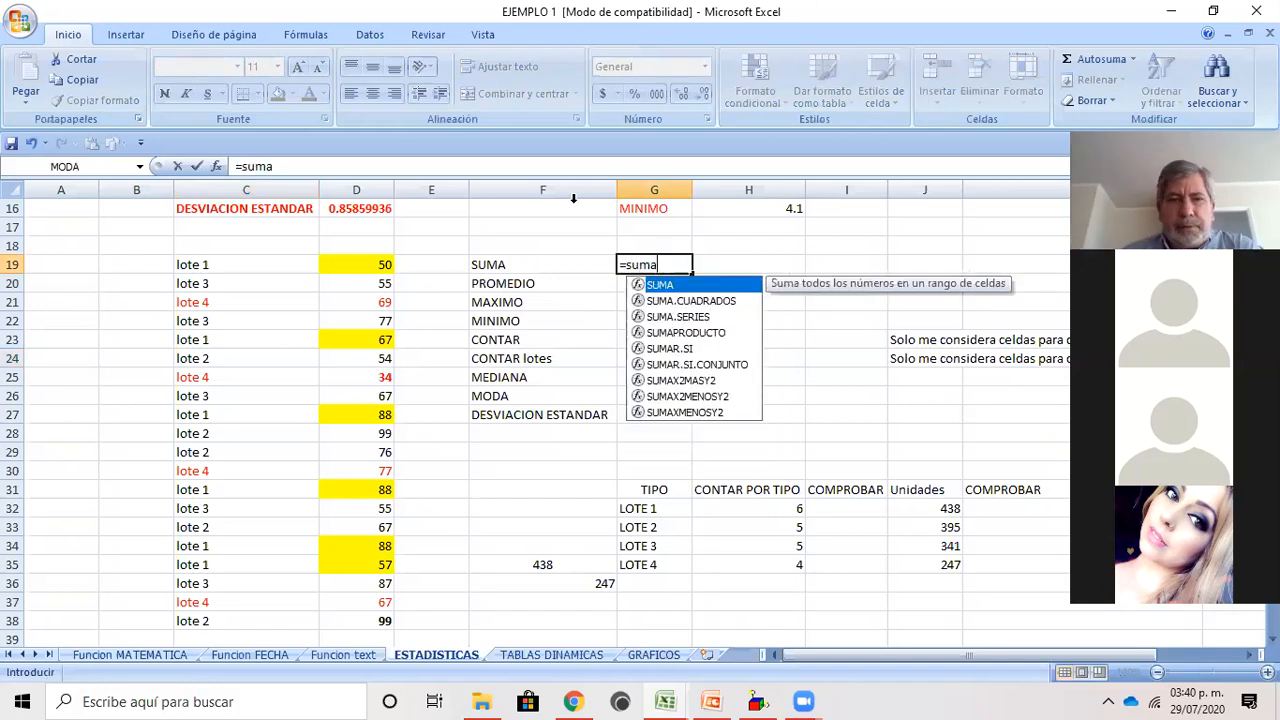
drag(350, 270, 372, 520)
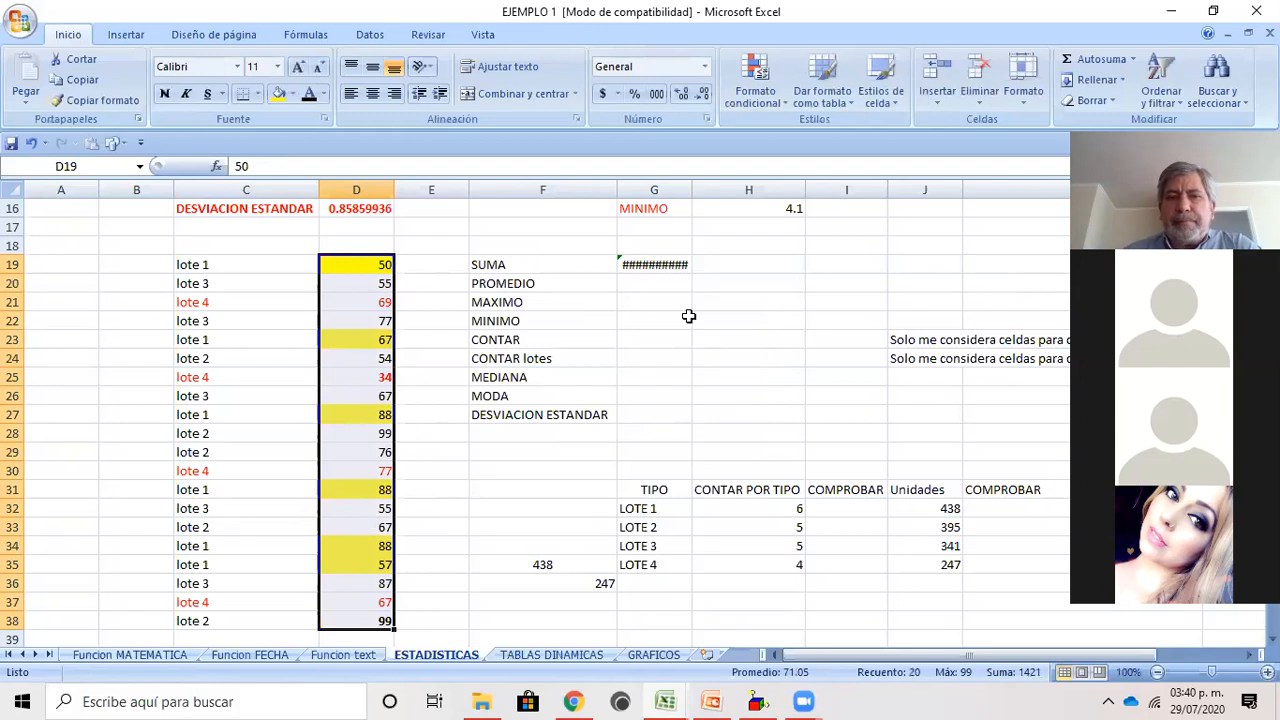
Step: Widen column G and clear the contents of cell G19
drag(692, 189, 729, 189)
click(668, 264)
key(Delete)
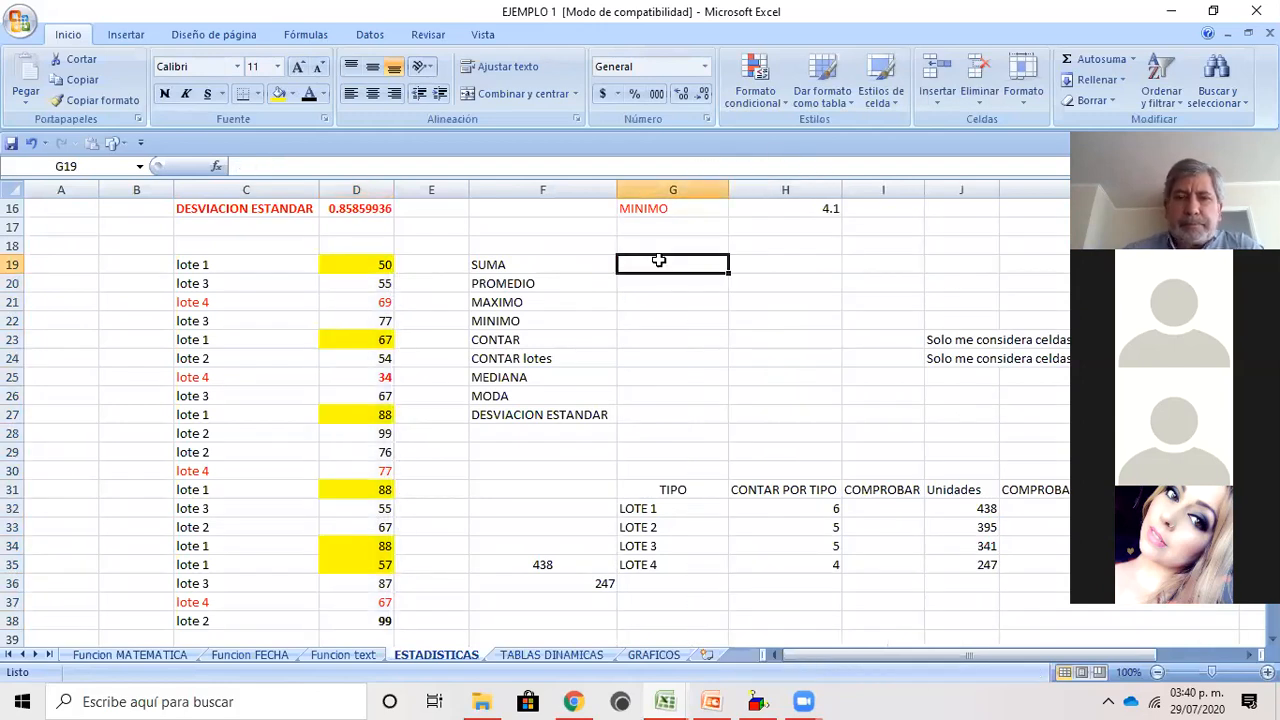
Step: Calculate the total of the lot quantities in cell G19 with the formula =SUMA(D19:D38) and check the entered formula
text(=)
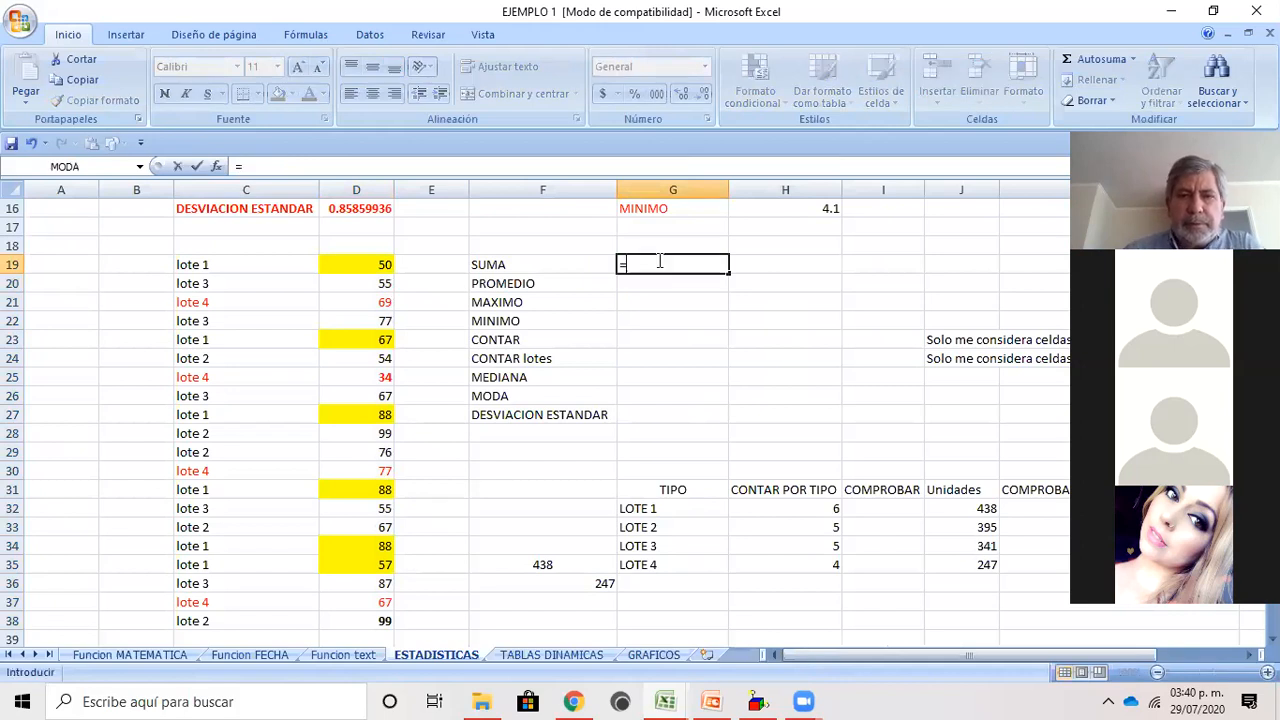
text(suma)
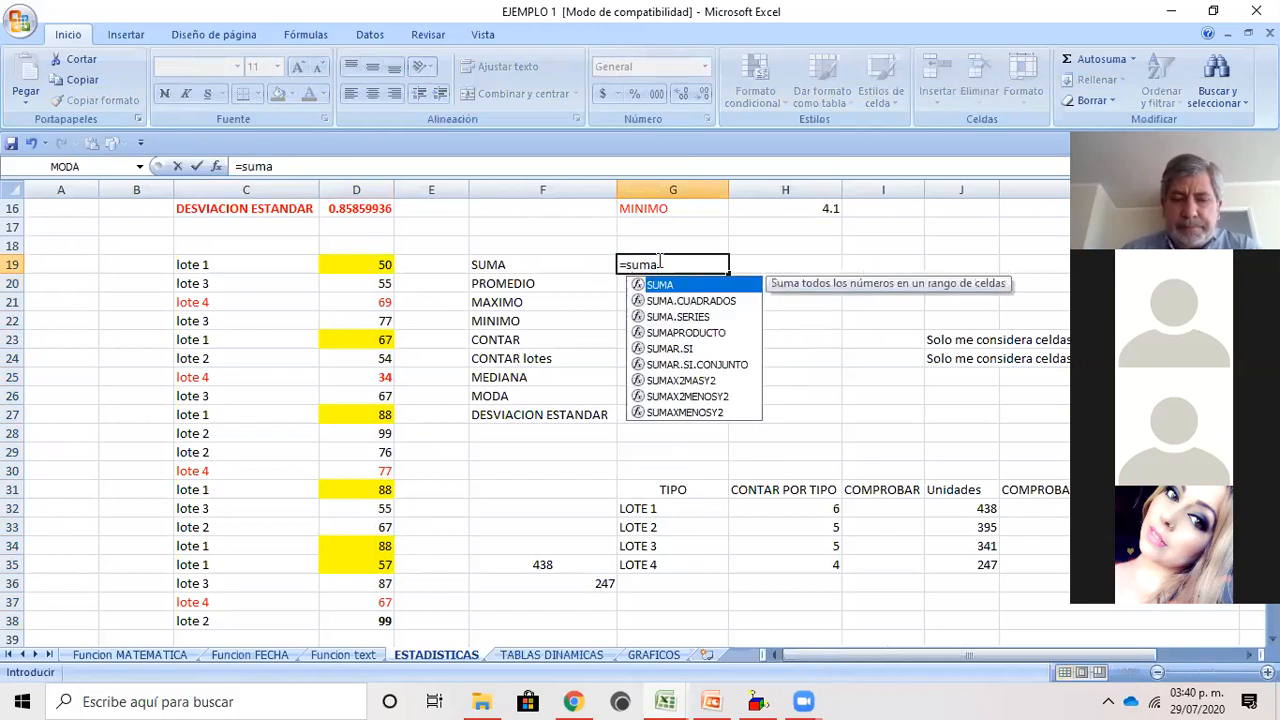
text(()
click(365, 265)
drag(365, 265, 372, 621)
text())
key(Return)
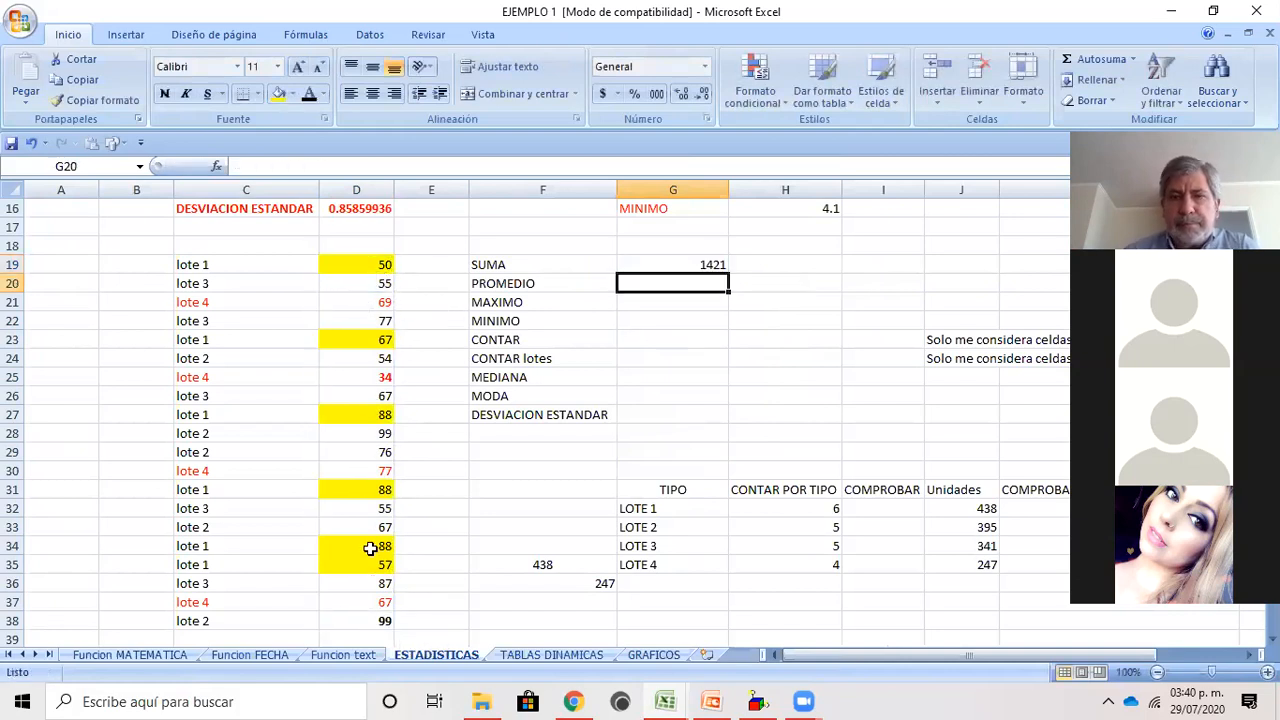
click(695, 261)
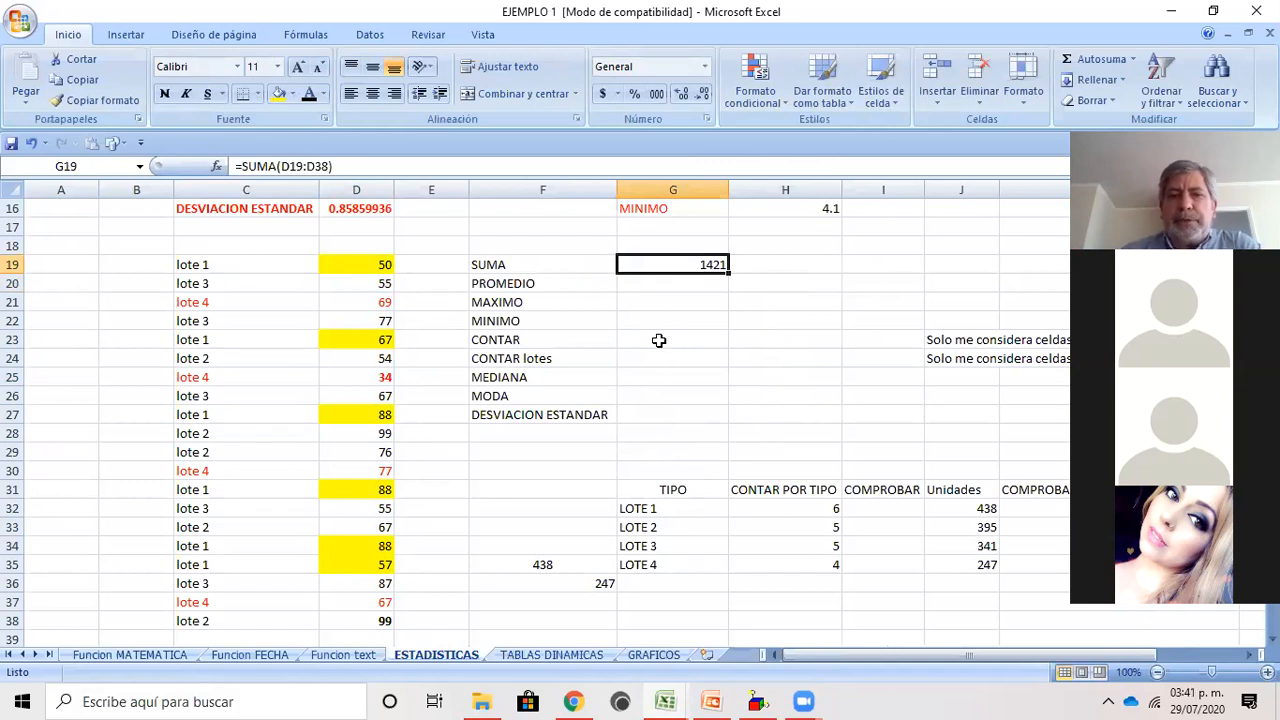
Step: Format cells G19:G27 as Número with 0 decimal places and the thousands separator
drag(668, 262, 672, 410)
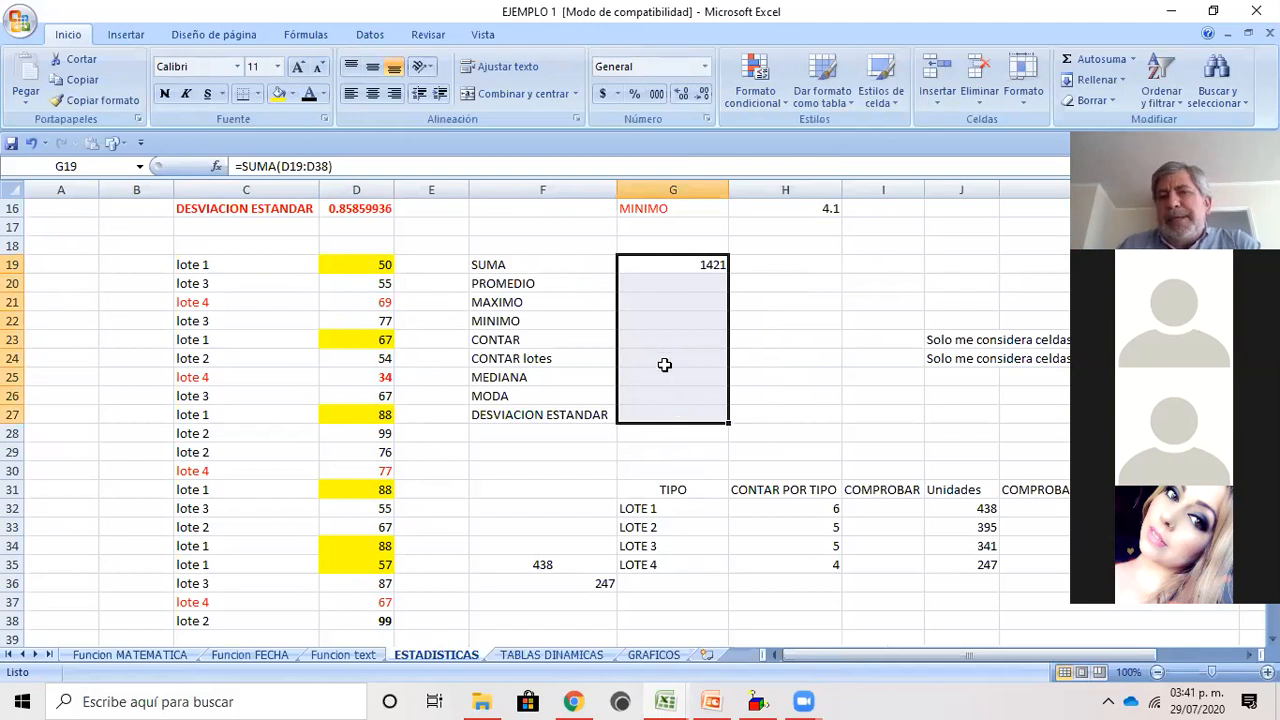
right_click(679, 308)
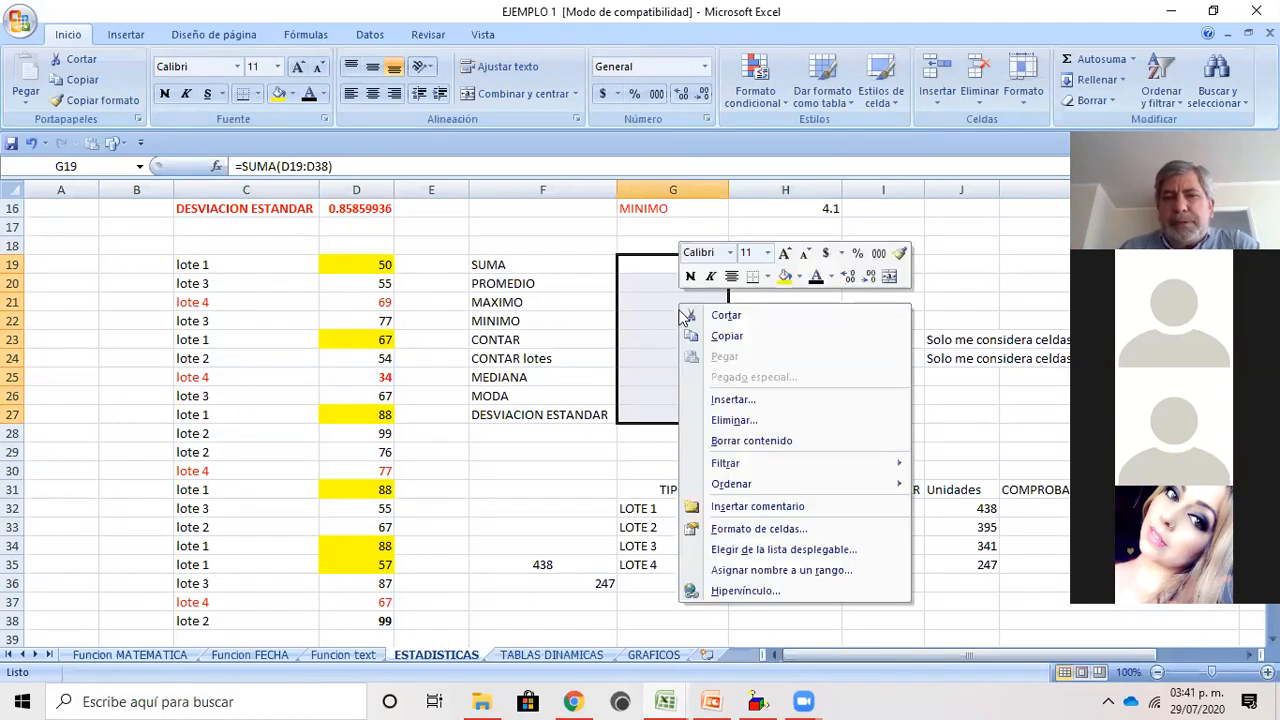
click(720, 530)
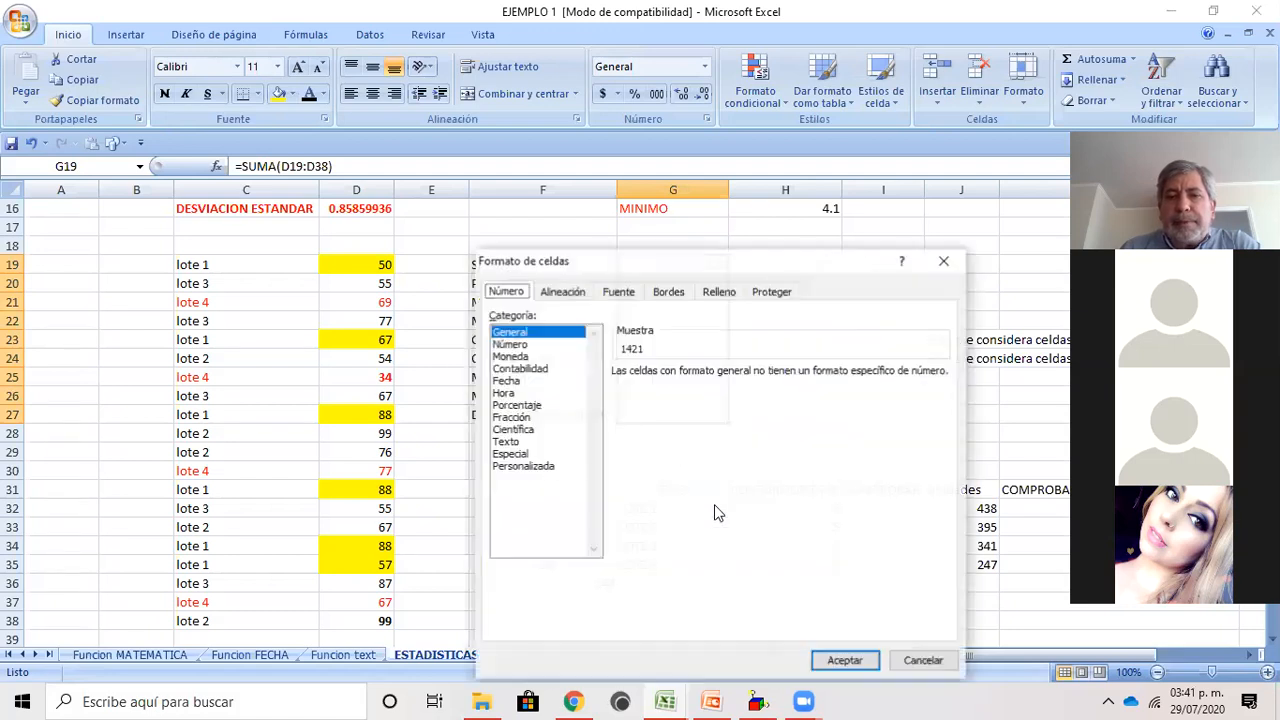
click(524, 344)
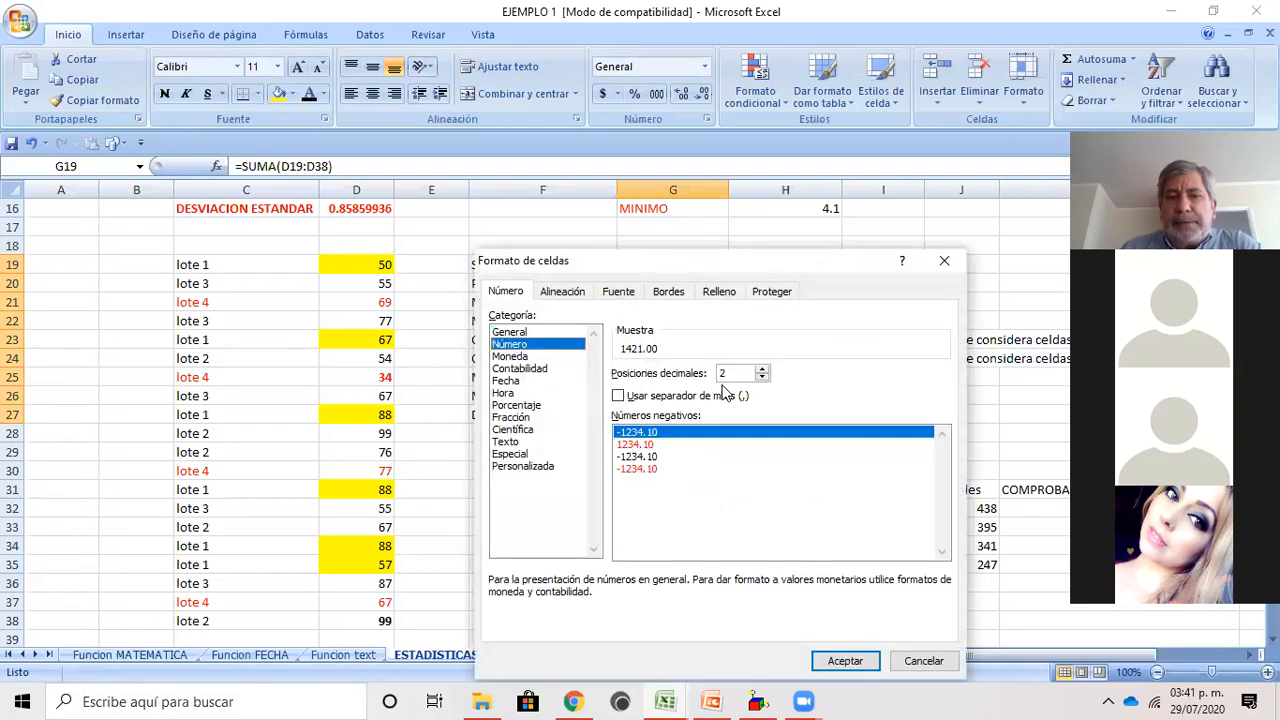
click(762, 378)
click(762, 378)
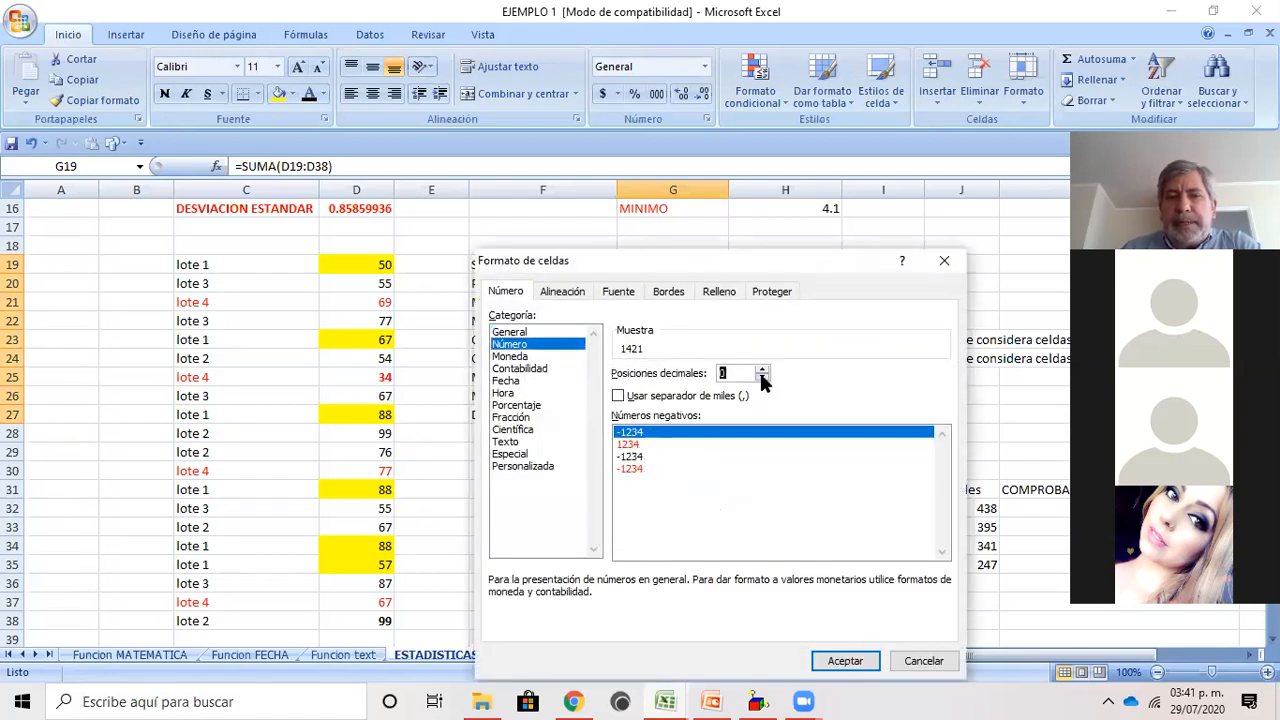
click(618, 396)
click(845, 661)
click(808, 345)
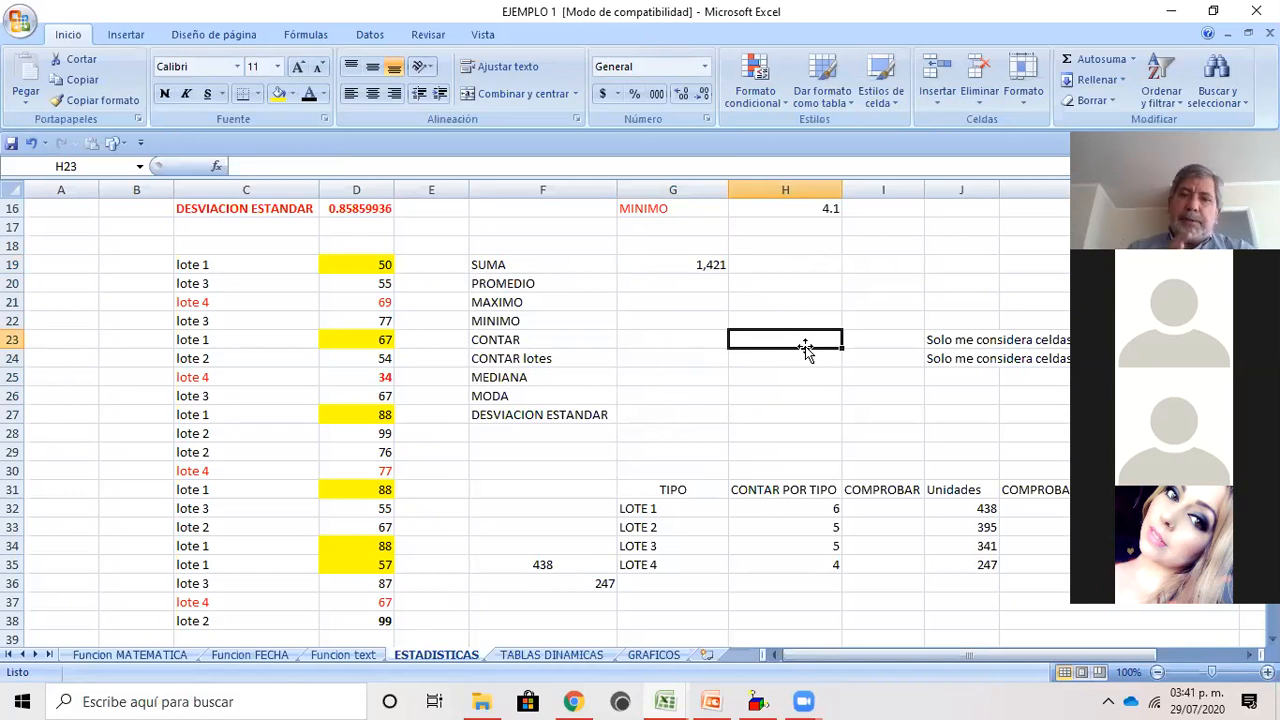
Step: Review the sum in G19 and its quantities, and calculate their average beside PROMEDIO in G20 with =PROMEDIO(D19:D38)
click(692, 266)
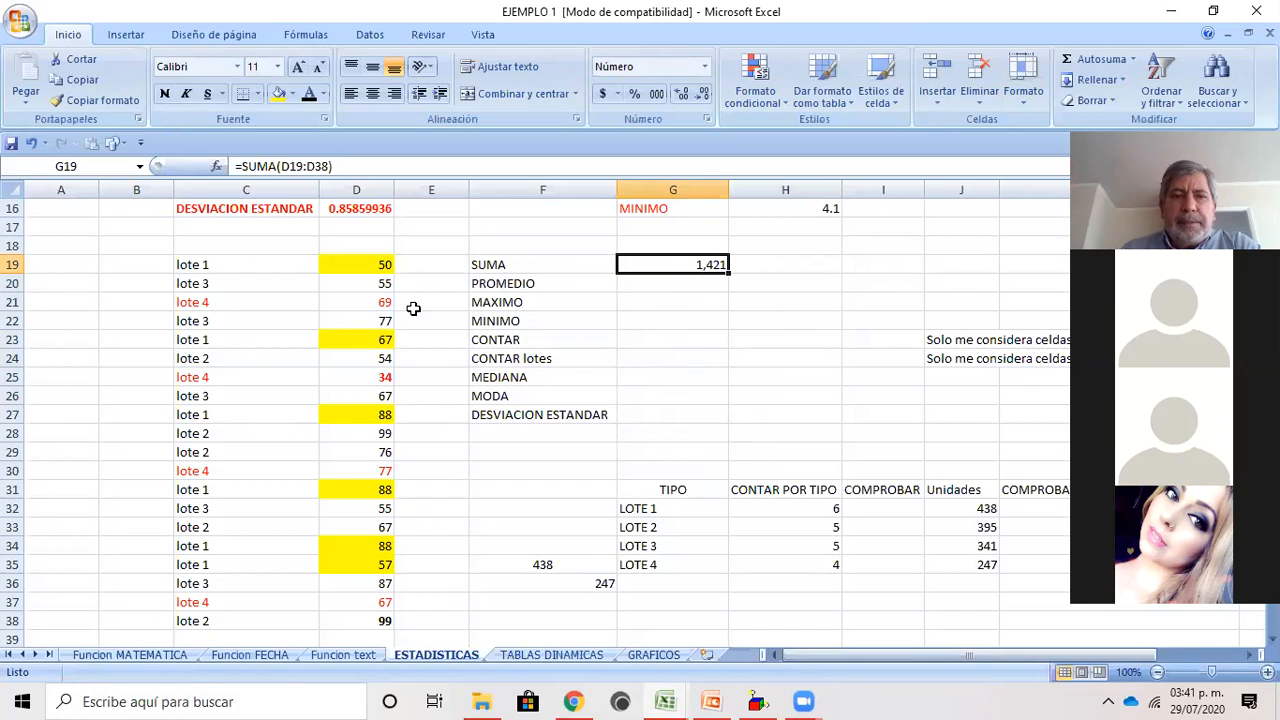
drag(346, 265, 365, 621)
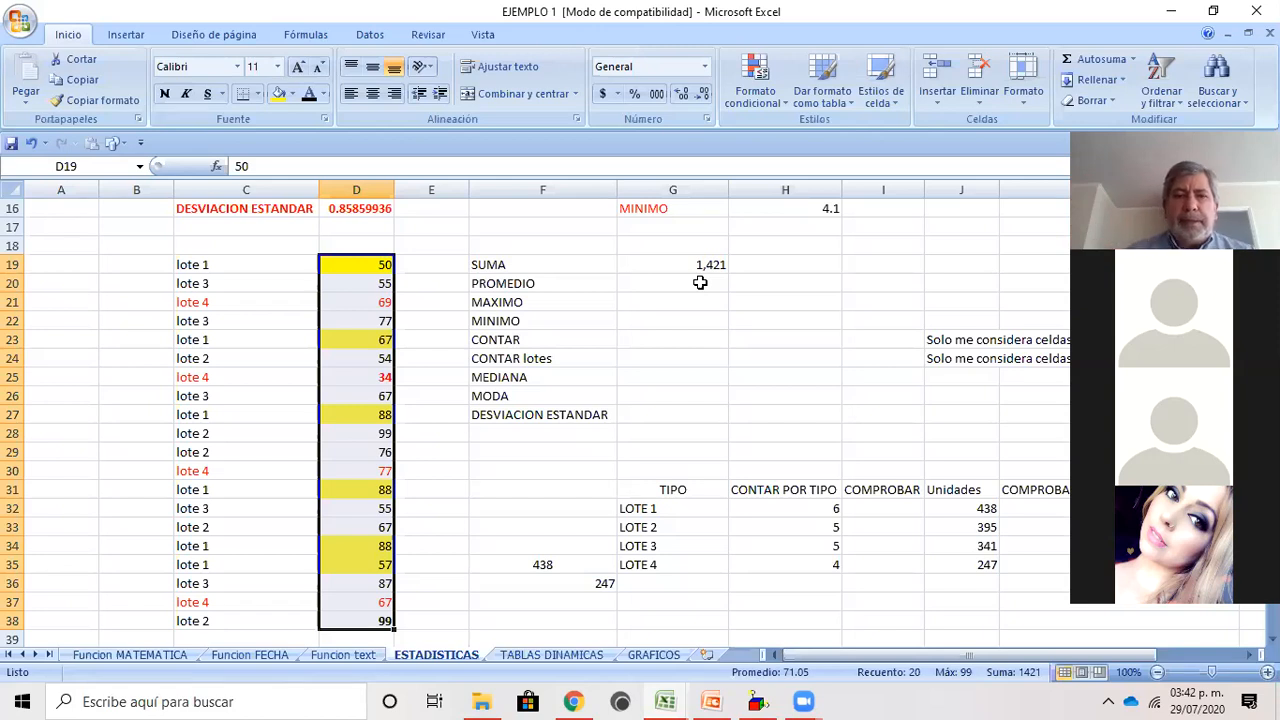
click(692, 284)
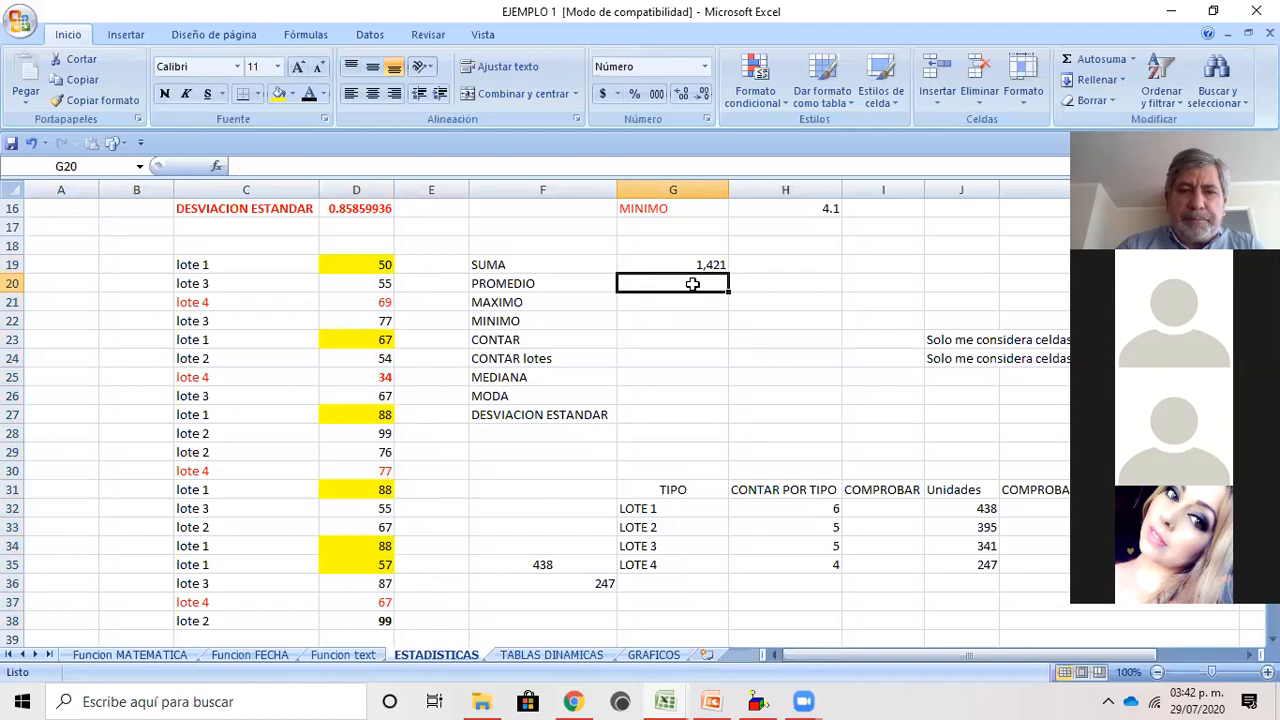
text(=pro)
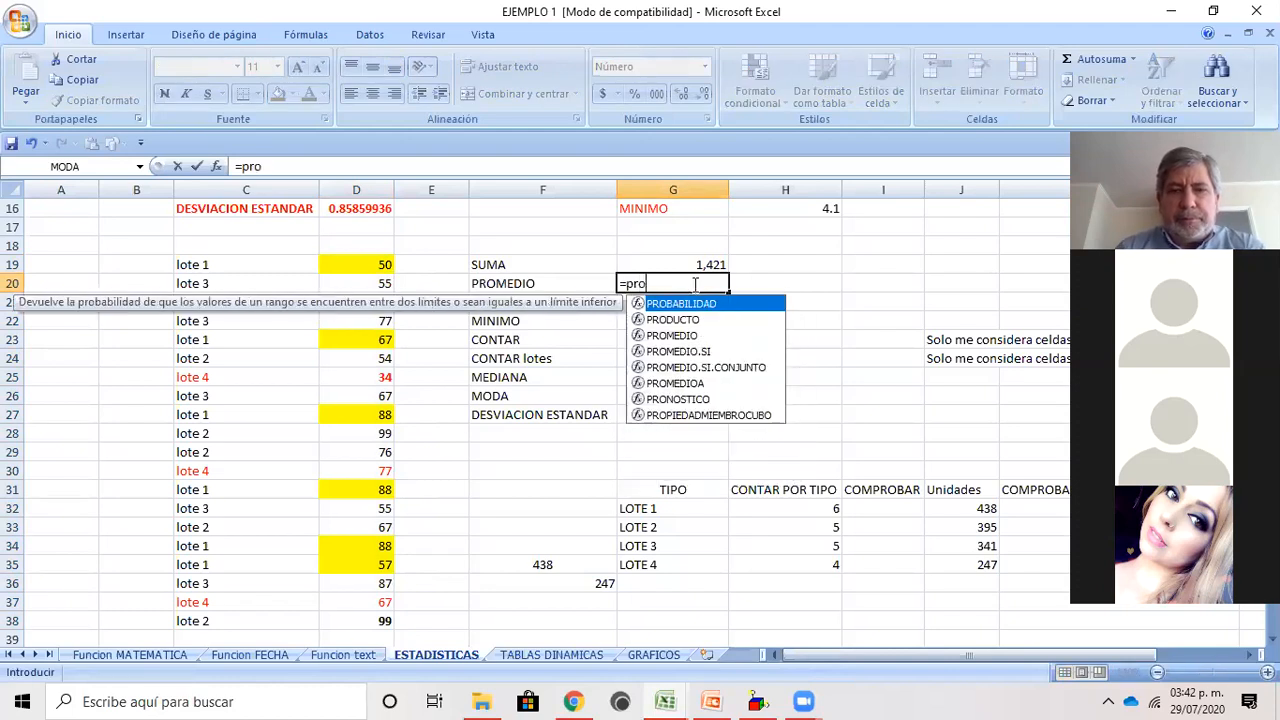
text(med)
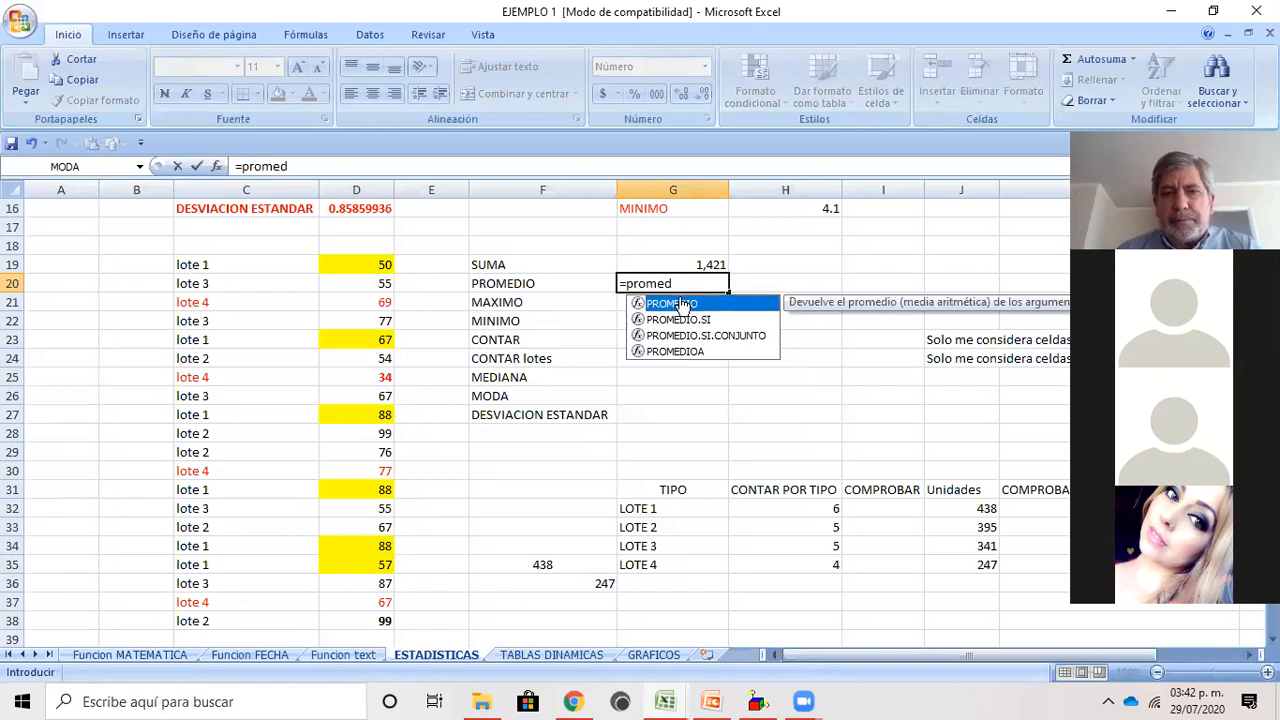
double_click(680, 304)
drag(350, 268, 382, 497)
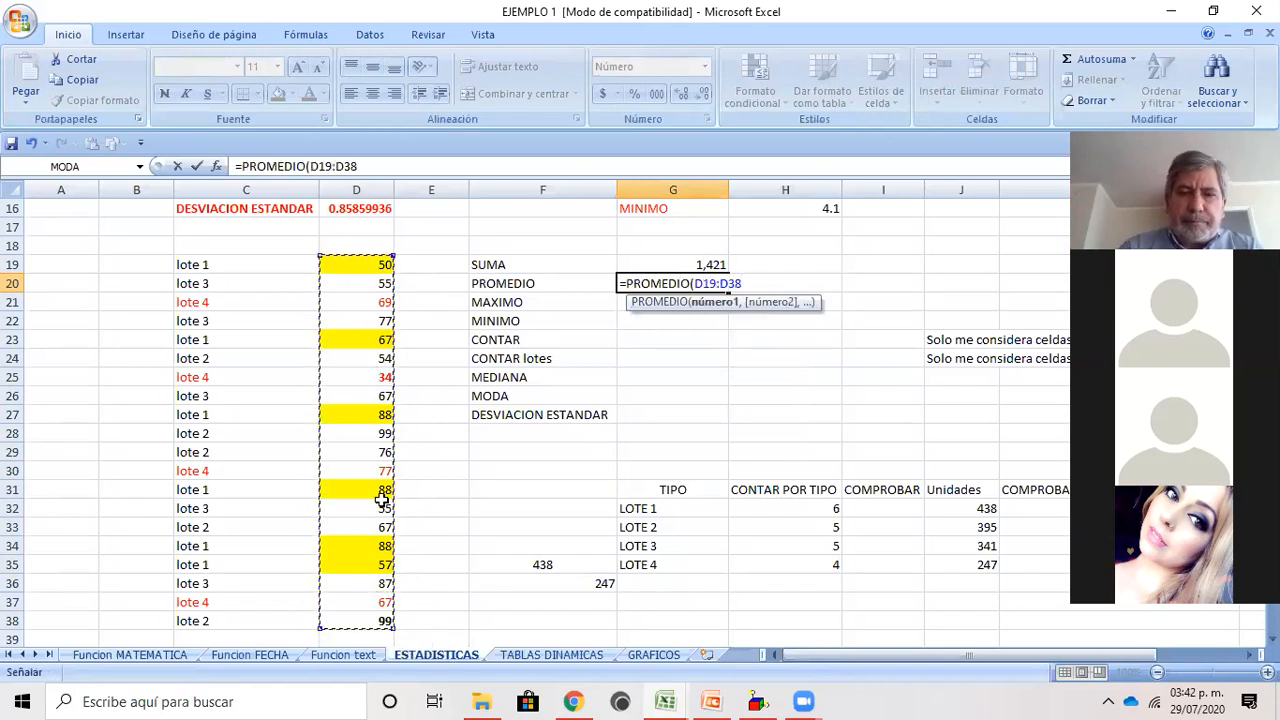
text())
key(Return)
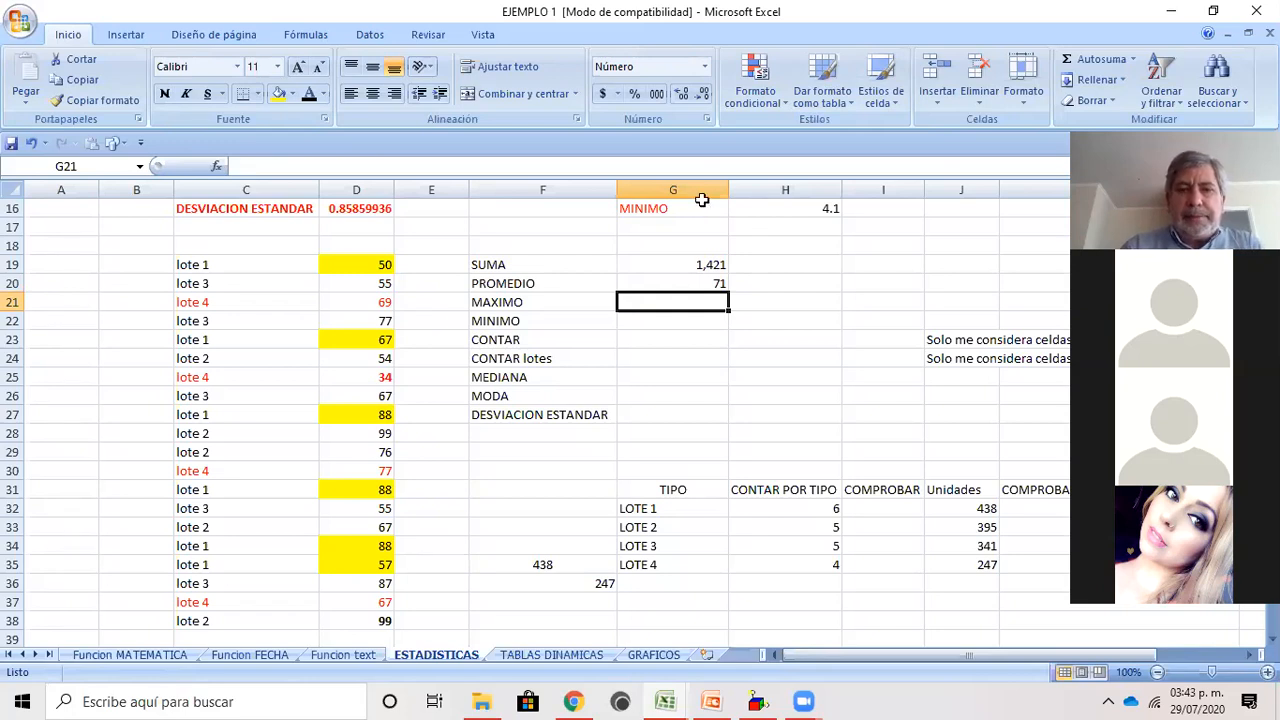
Step: Calculate the largest lot quantity beside MAXIMO in cell G21 with the formula =MAX(D19:D38)
text(=ma)
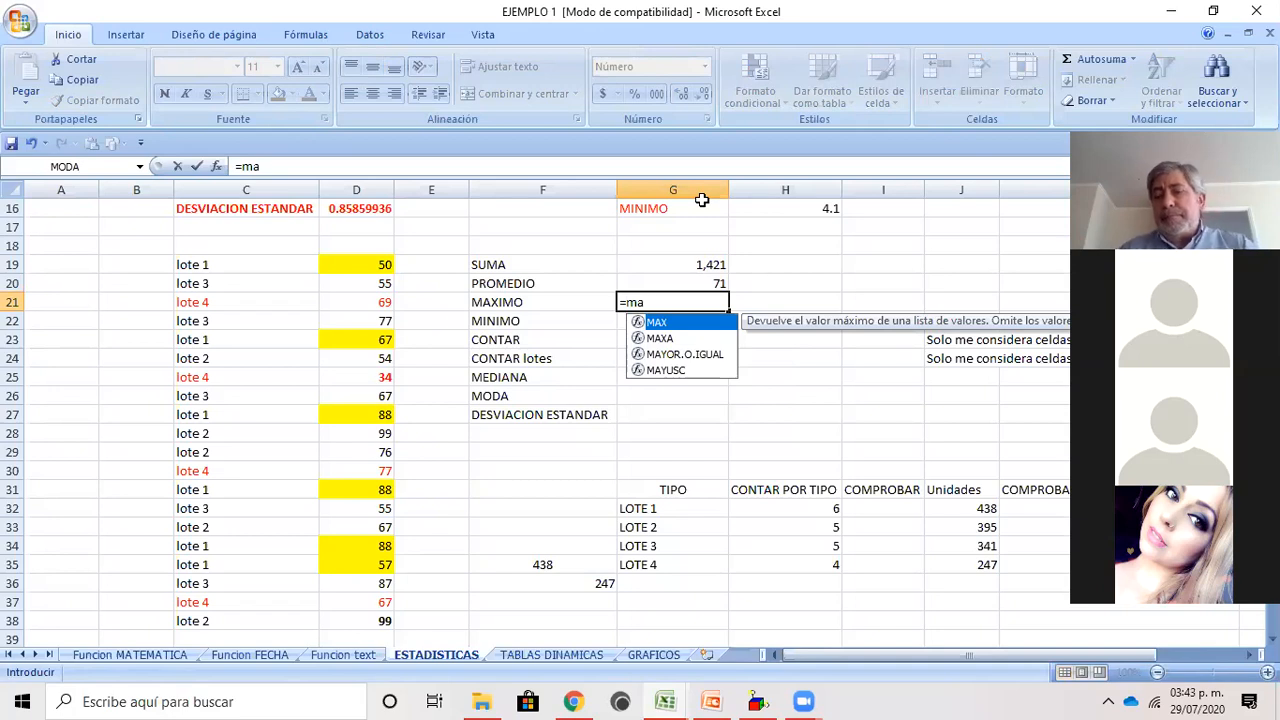
double_click(662, 324)
drag(345, 265, 367, 548)
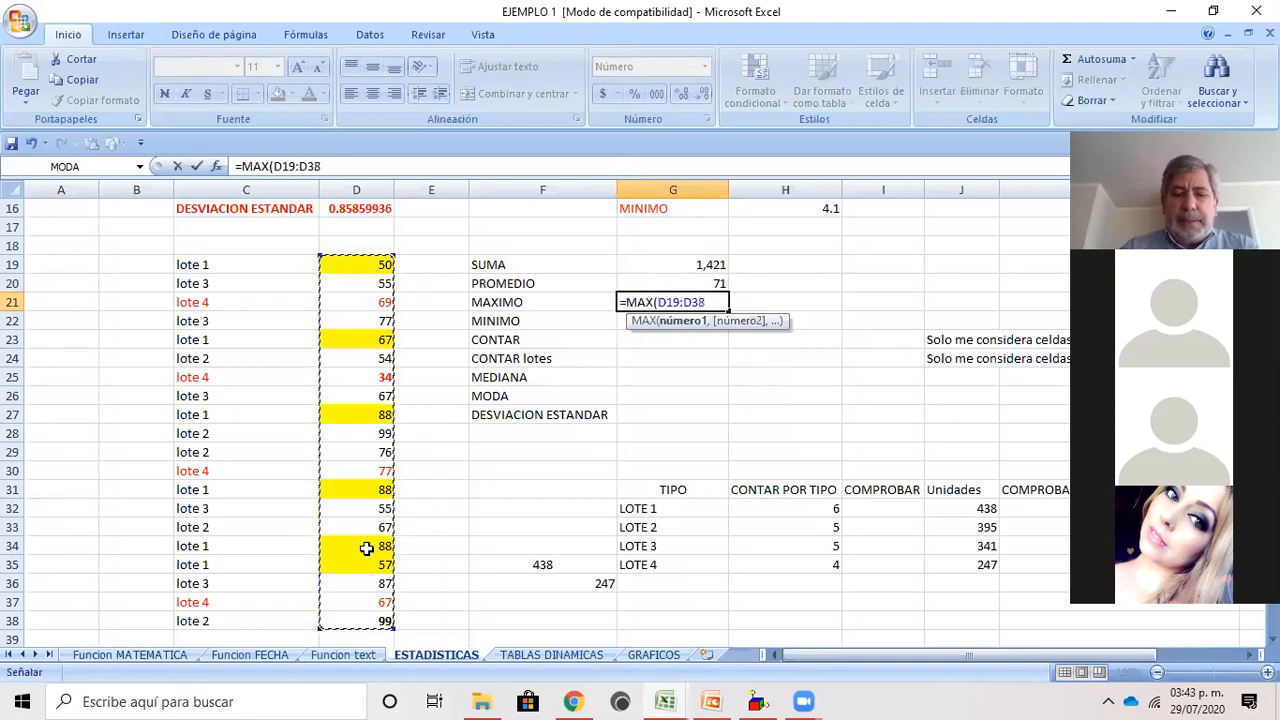
text())
key(Return)
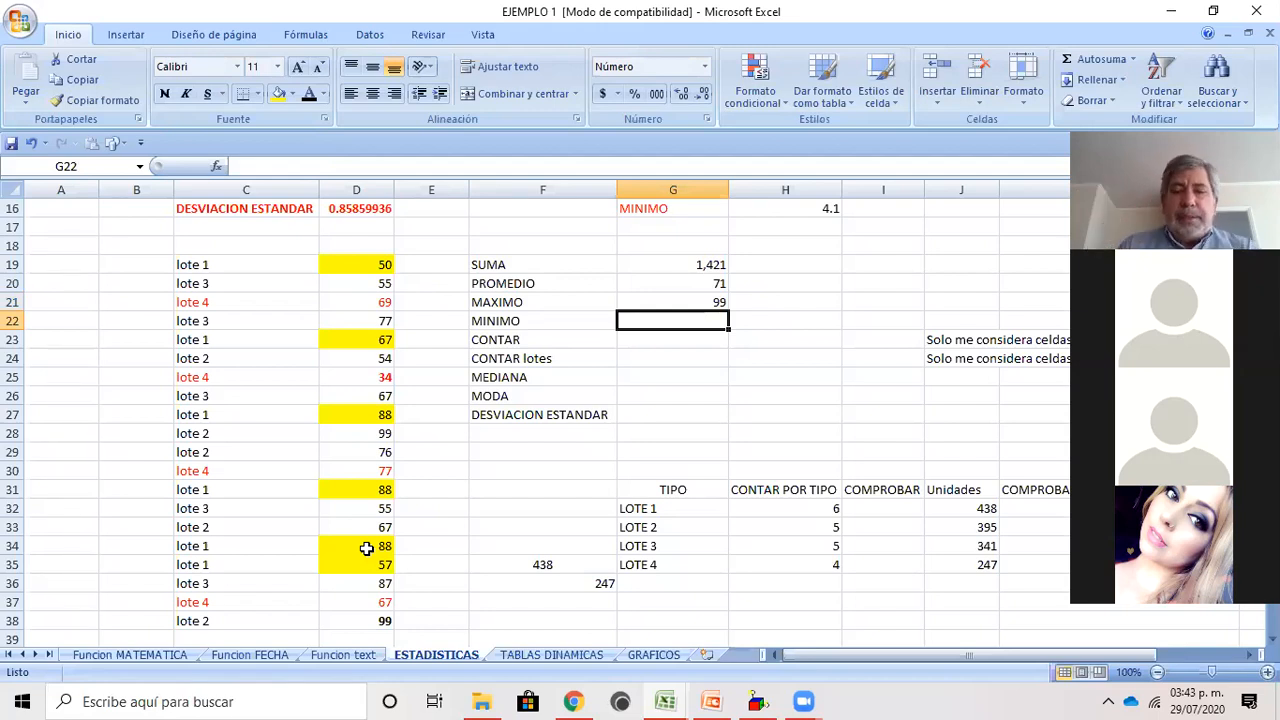
Step: Calculate the smallest lot quantity beside MINIMO in cell G22 with =MIN(D19:D38), and narrow column I
text(=)
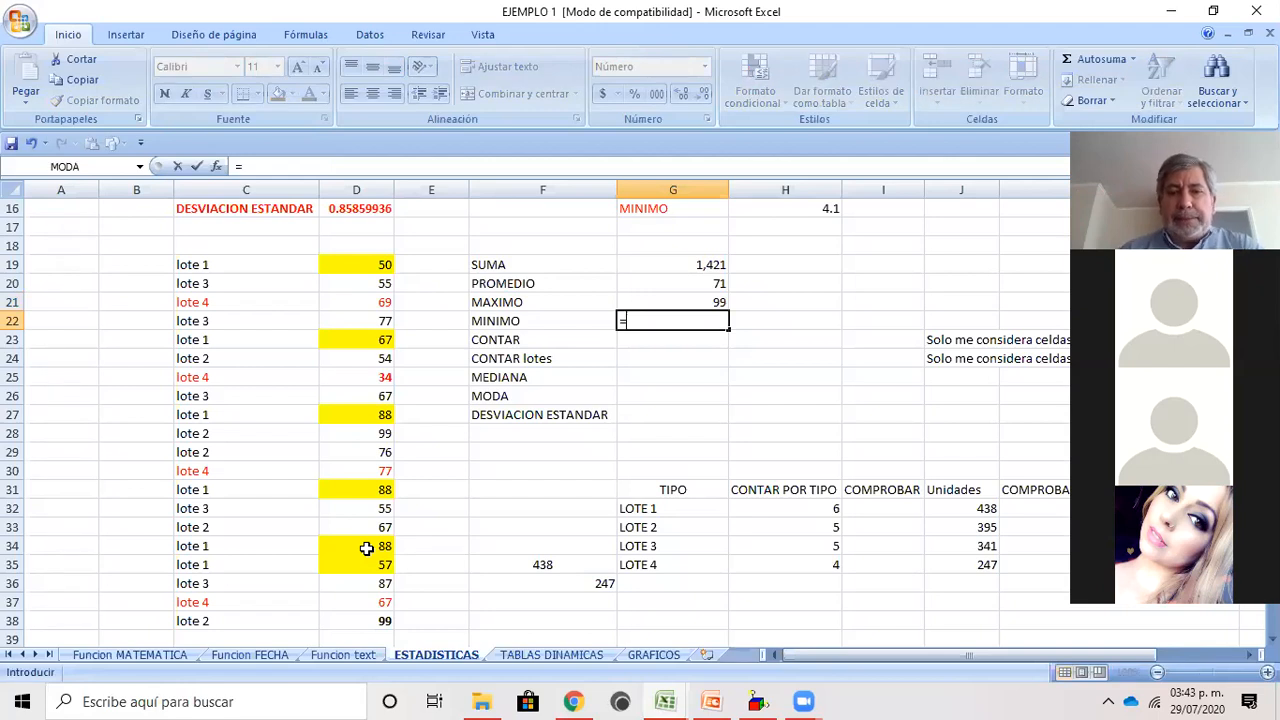
text(min)
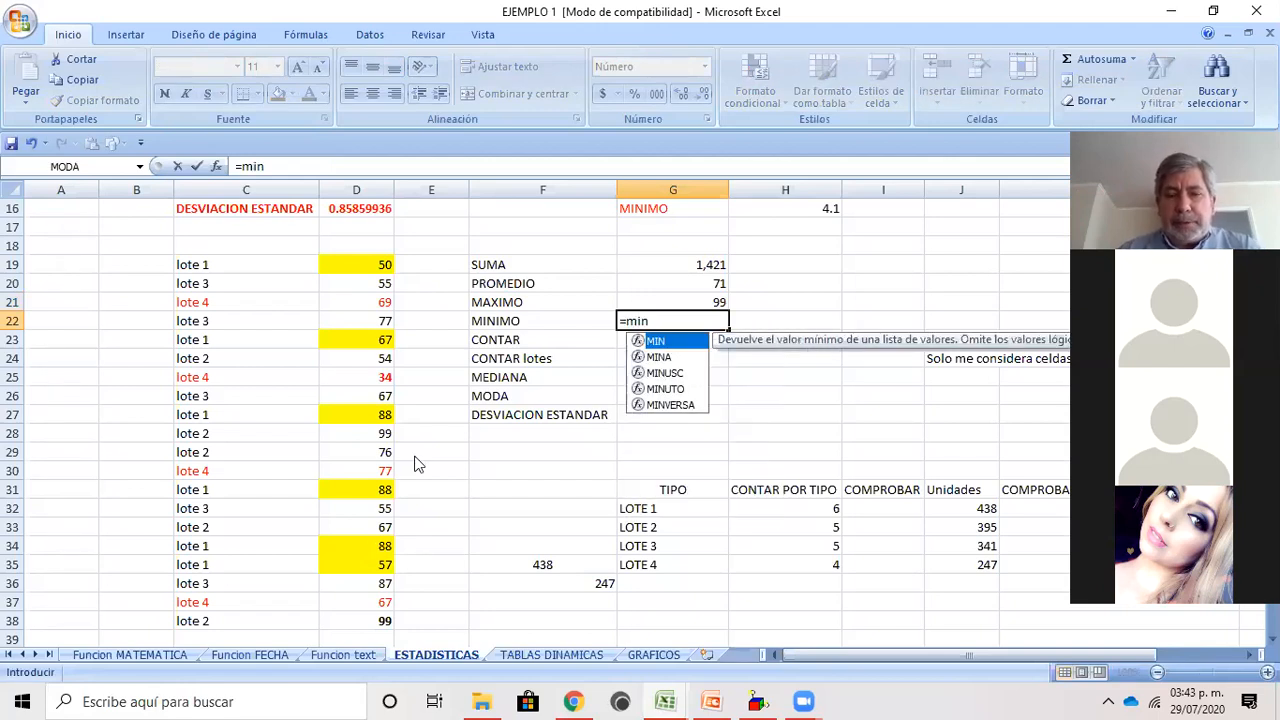
double_click(654, 340)
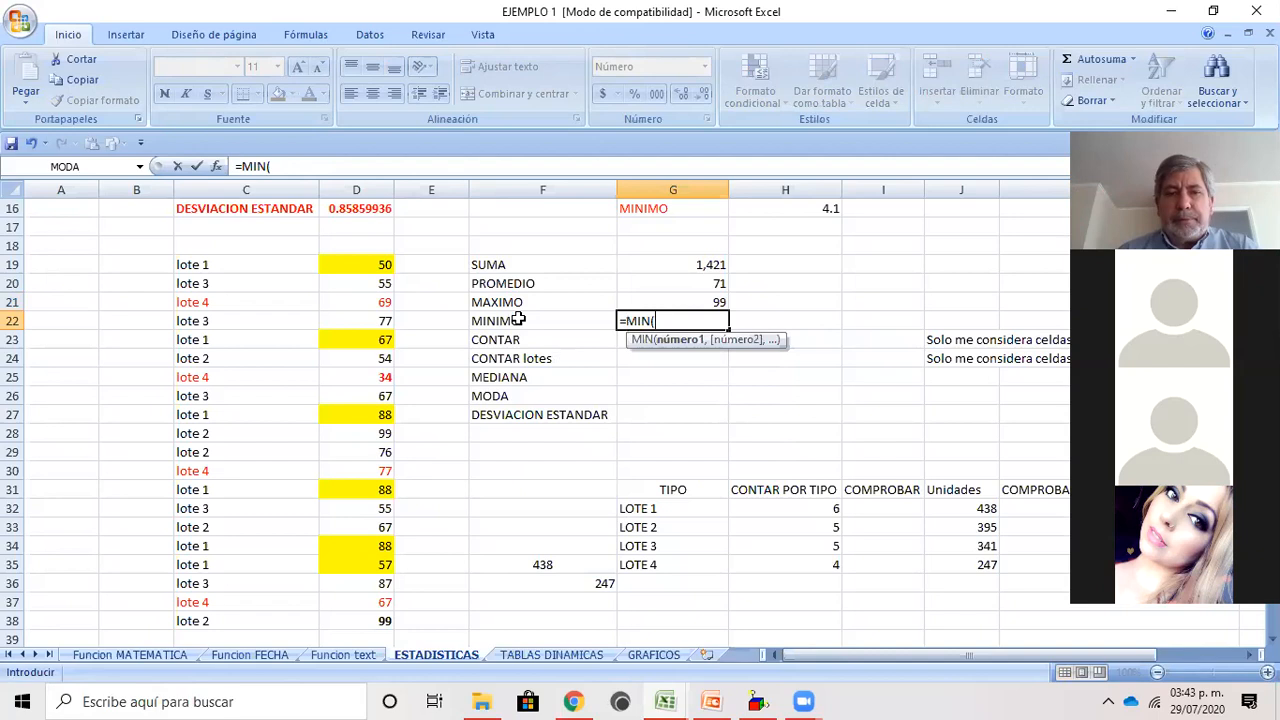
click(360, 268)
drag(385, 590, 385, 621)
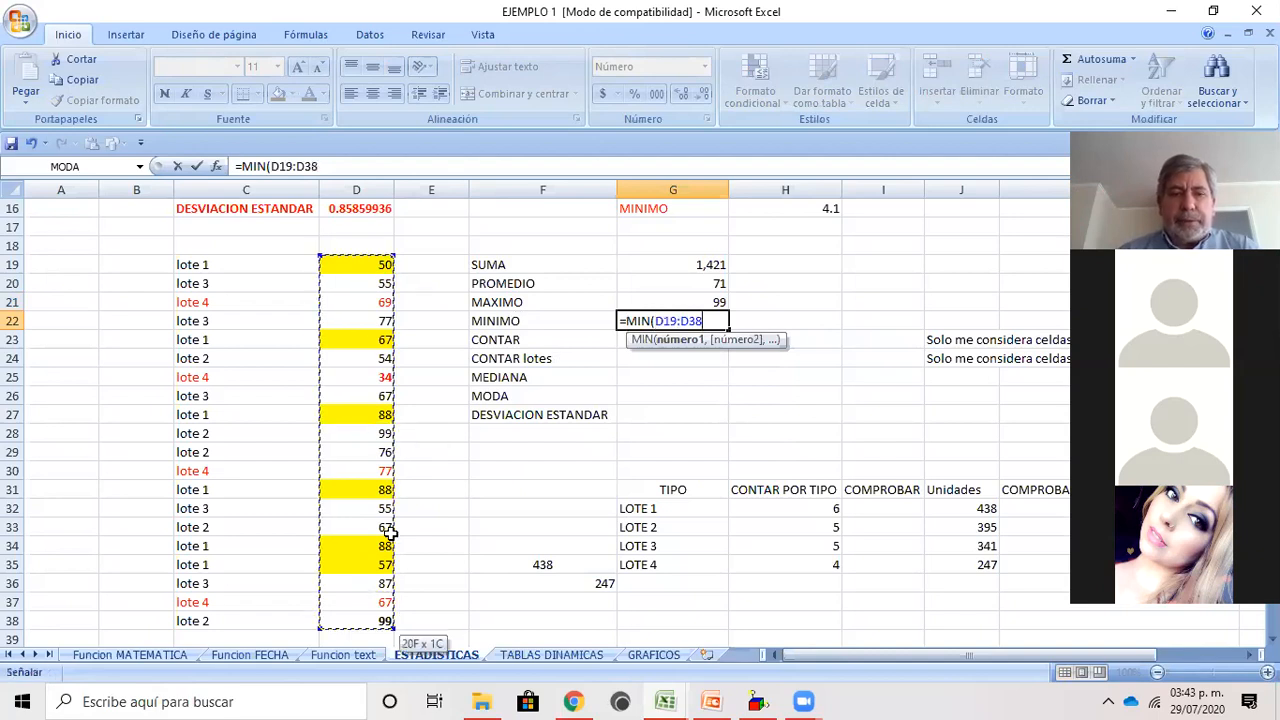
text())
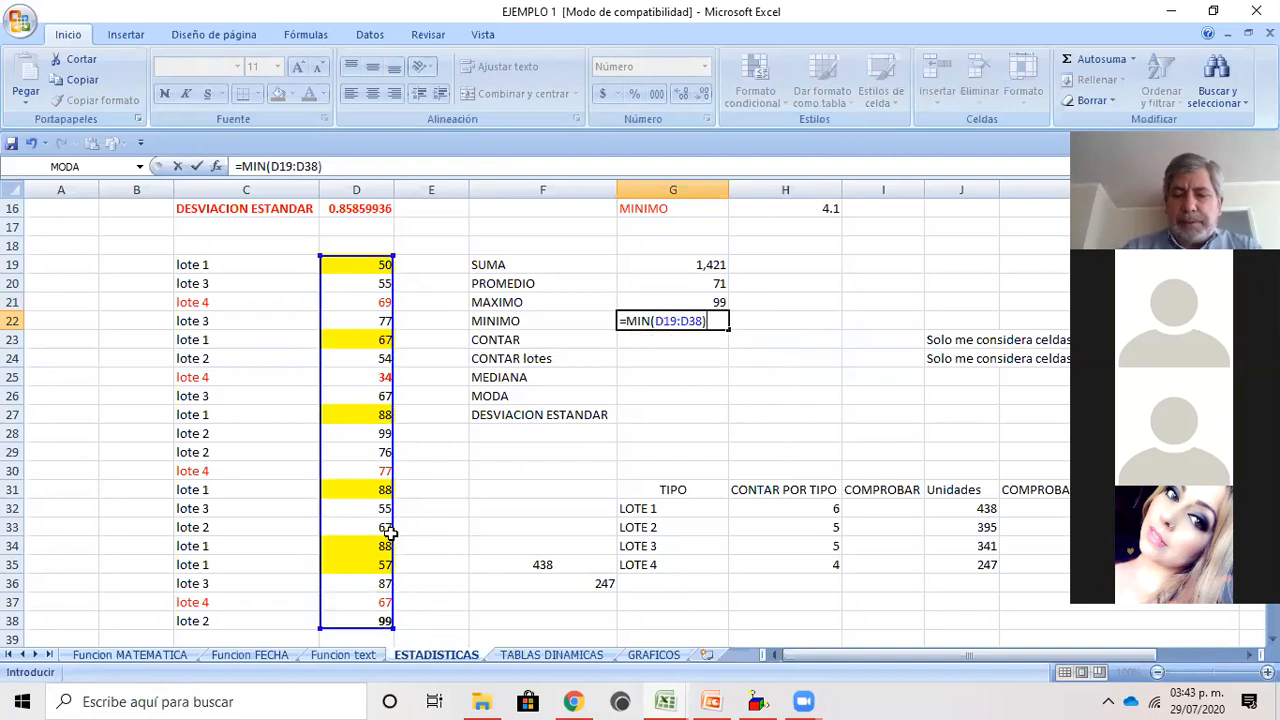
key(Return)
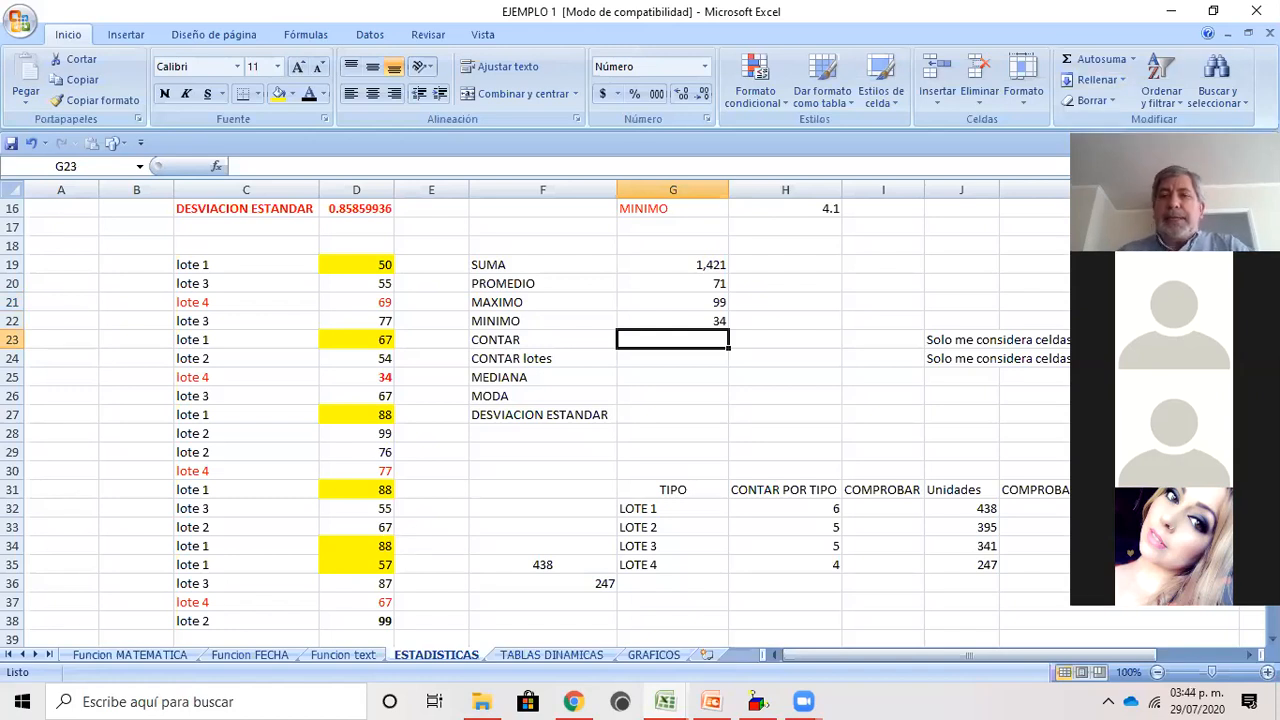
drag(931, 191, 911, 191)
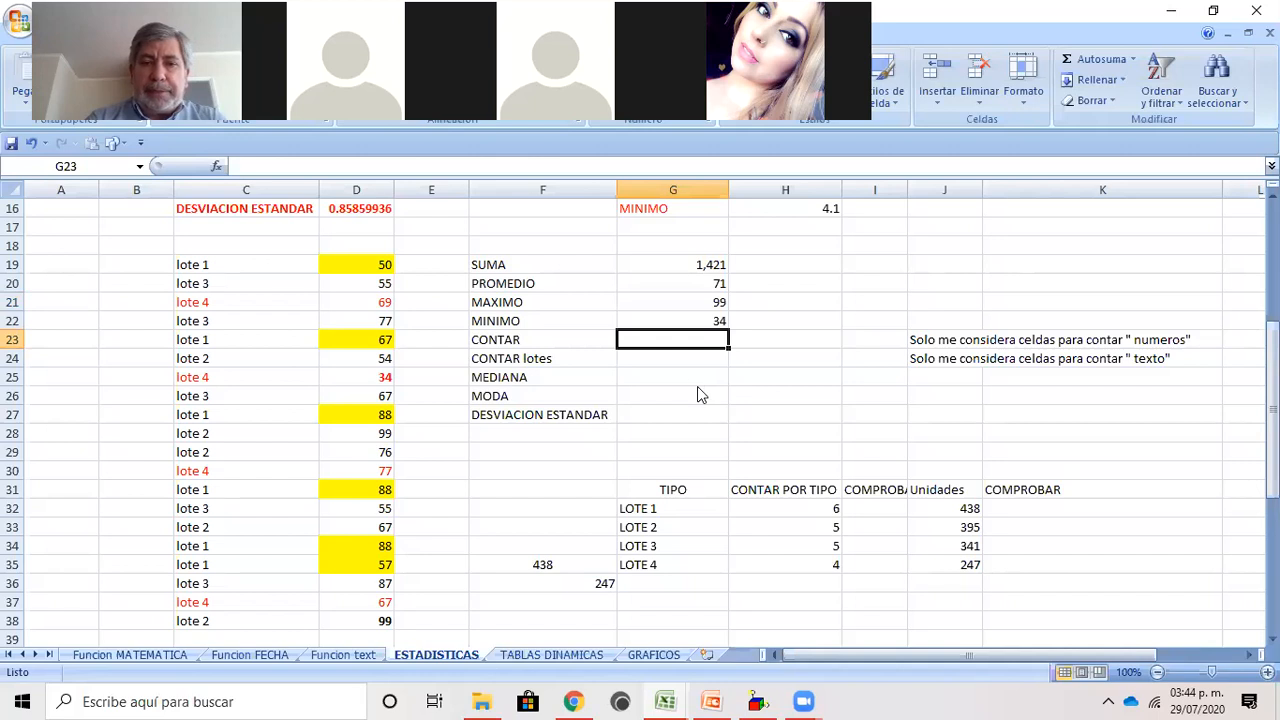
Step: Try to count the lot names in cell G23 with the formula =CONTAR(C19:C38), and clear the cell
text(=)
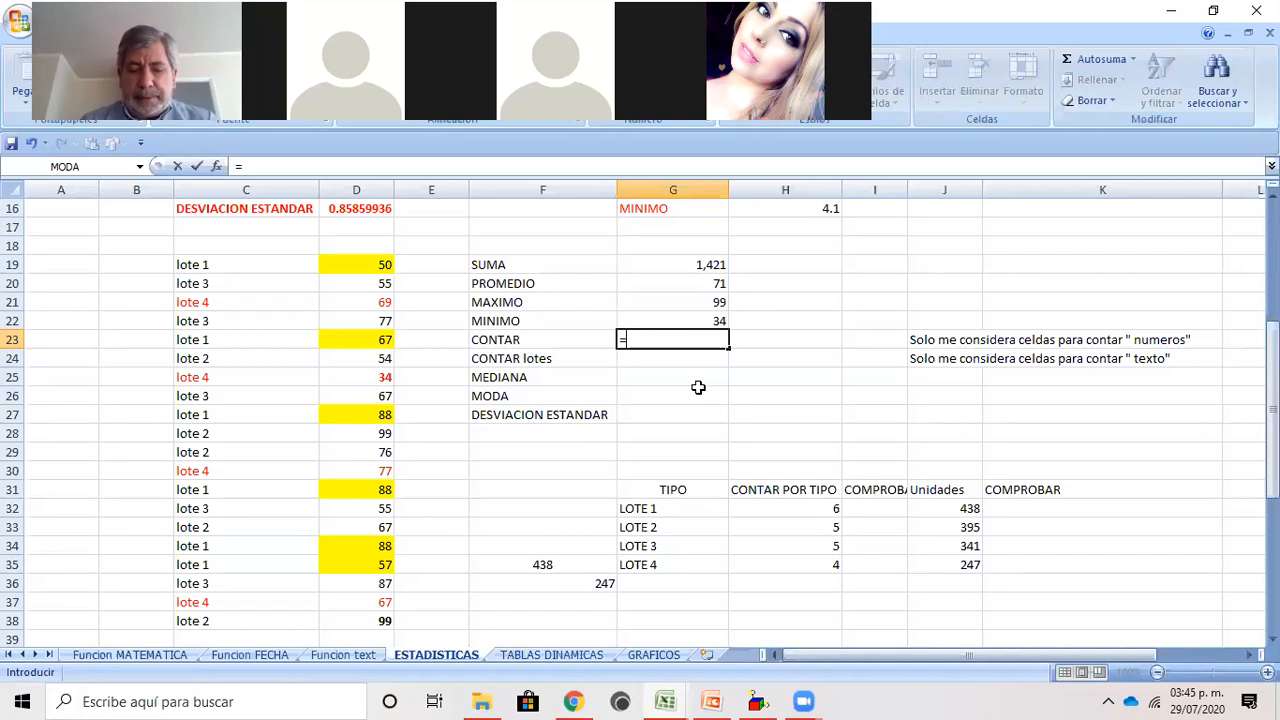
text(co)
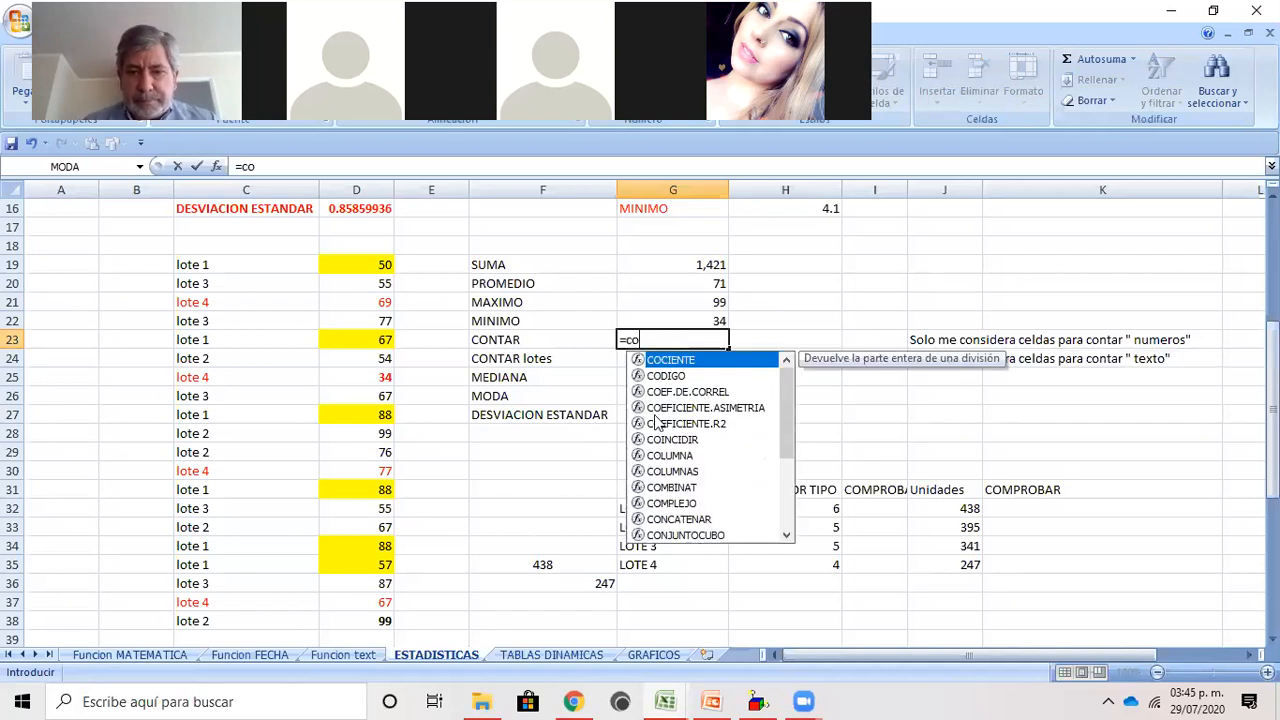
text(n)
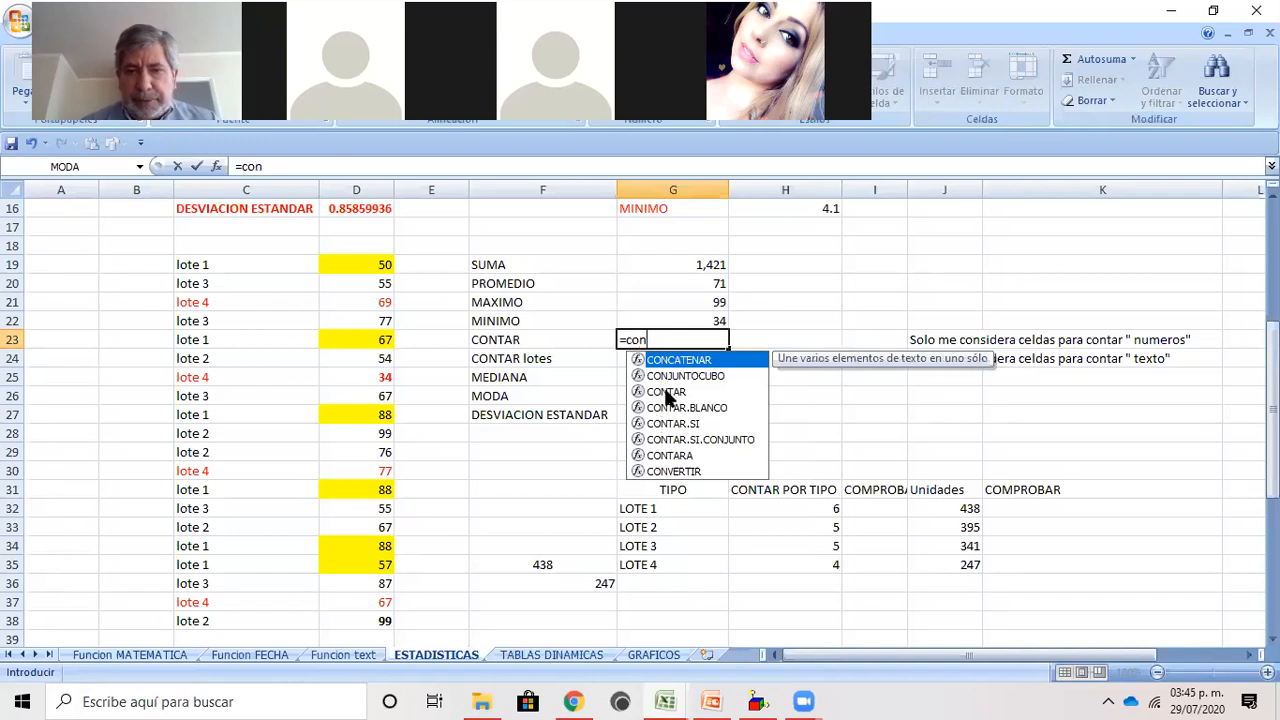
double_click(667, 392)
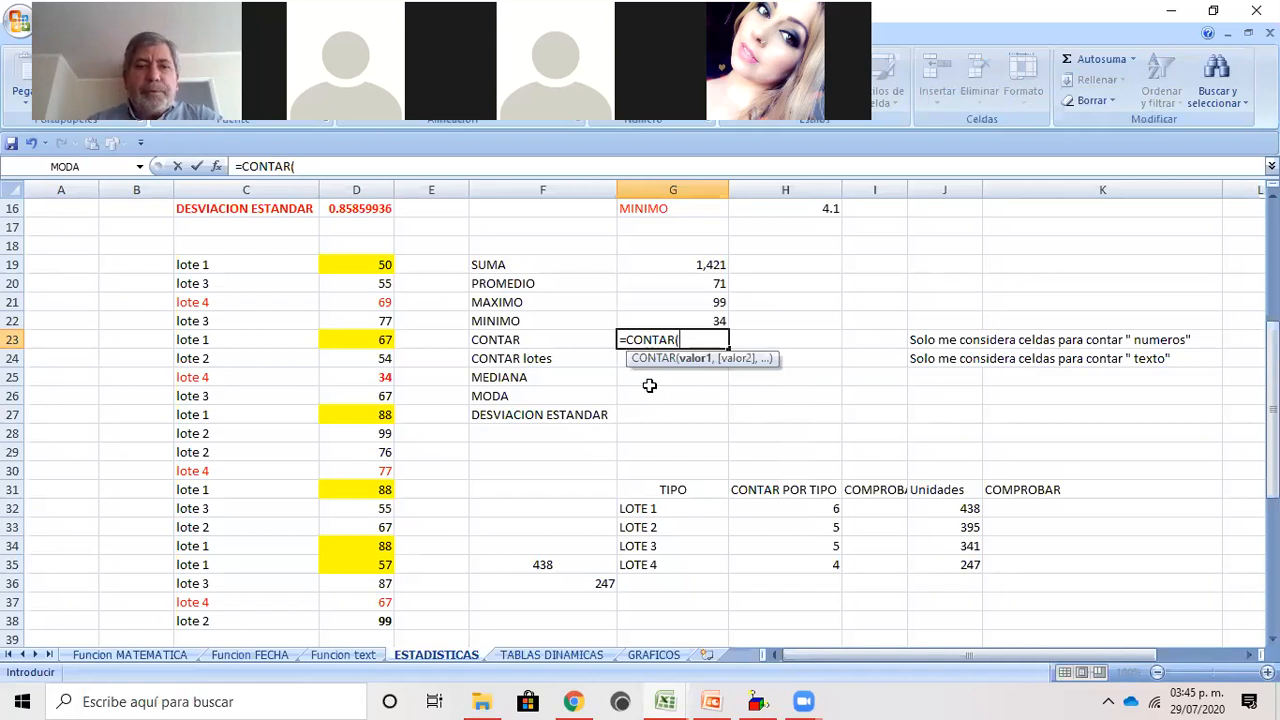
drag(214, 264, 249, 553)
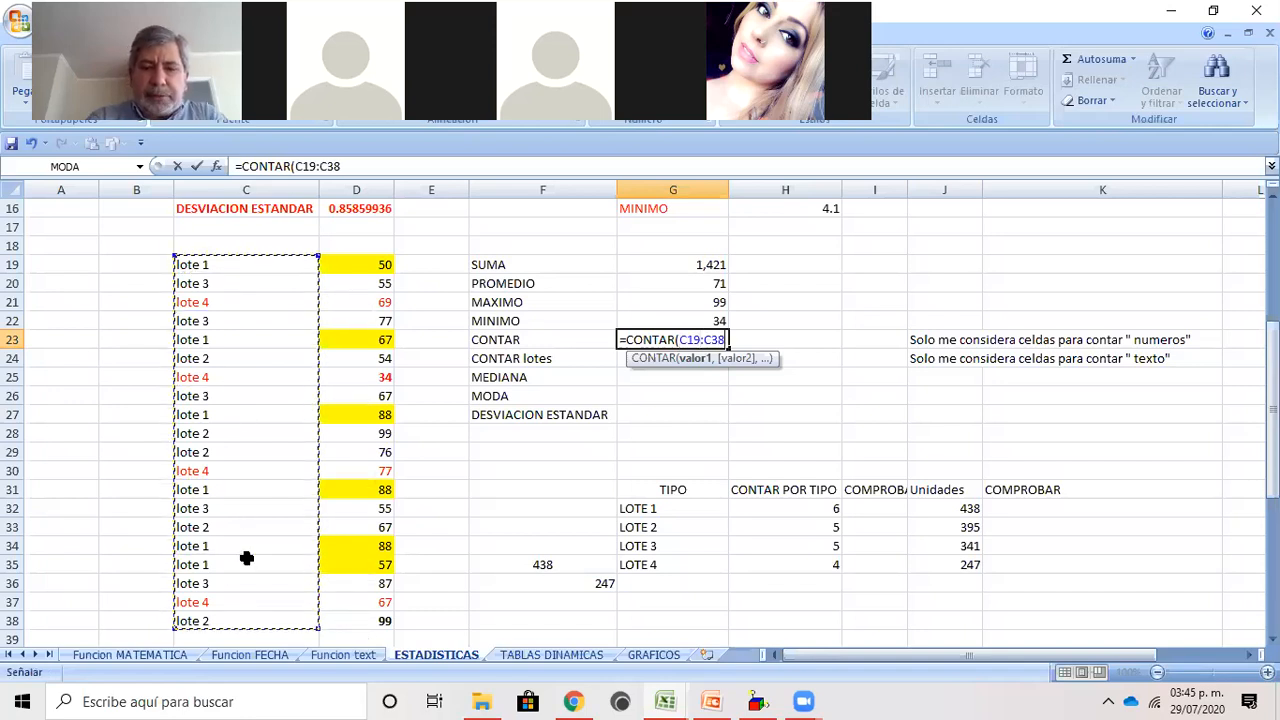
key(Return)
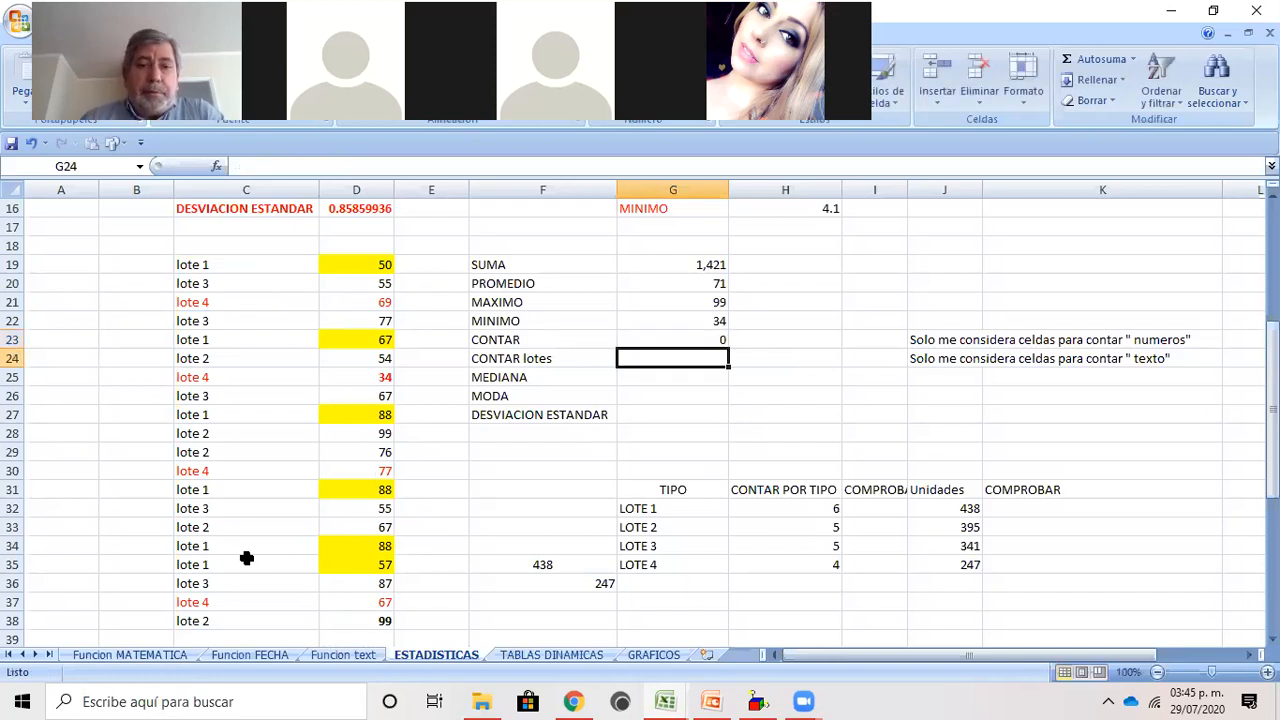
click(650, 339)
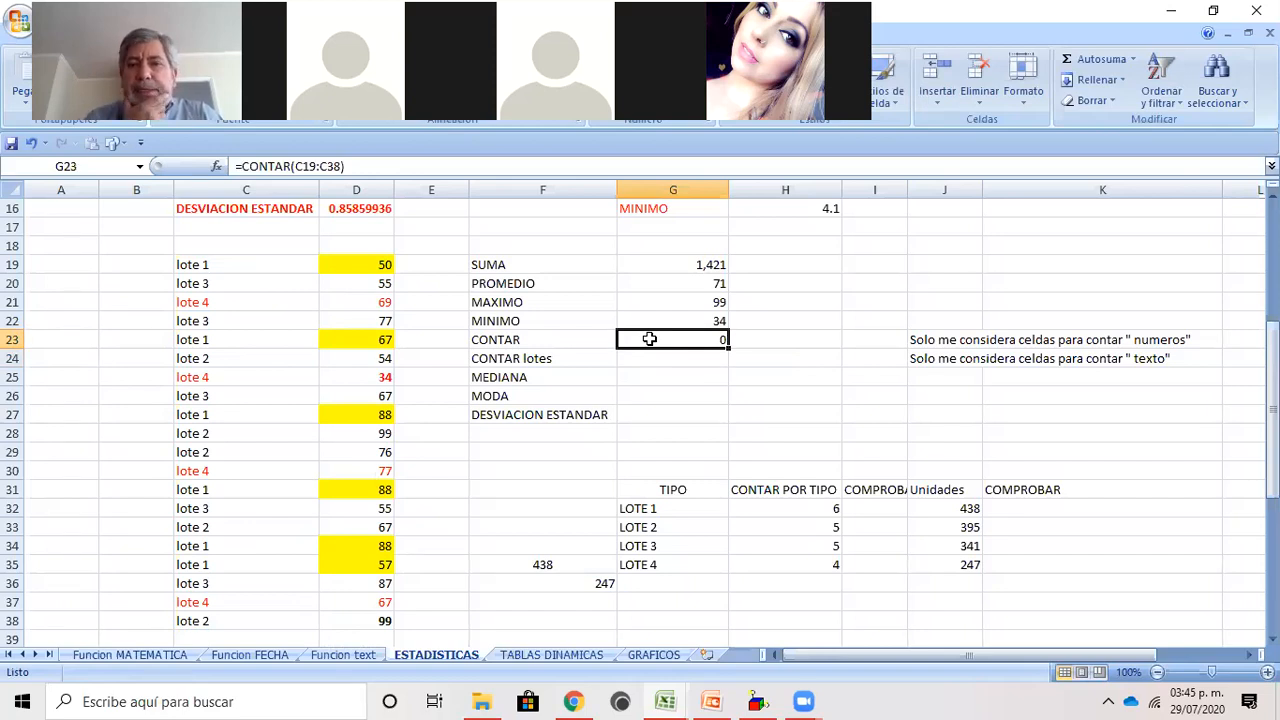
key(Delete)
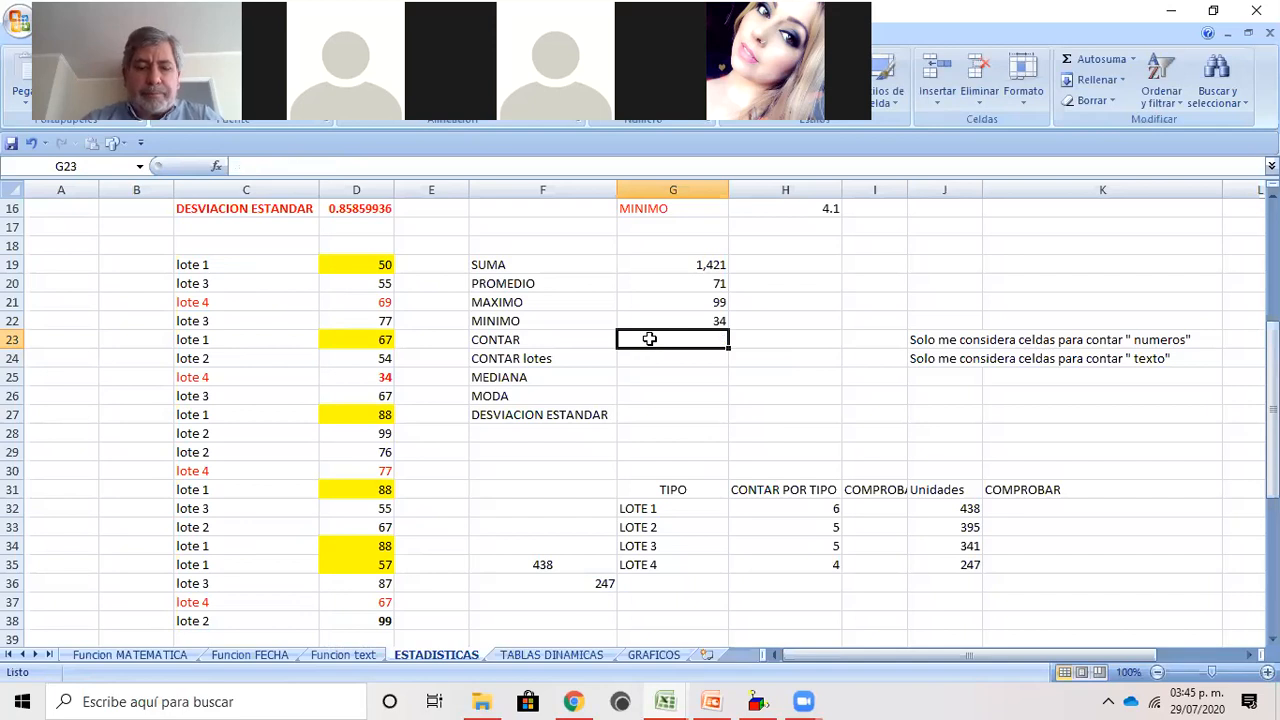
Step: Count the numeric lot quantities beside CONTAR in cell G23 with the formula =CONTAR(D19:D38)
text(=)
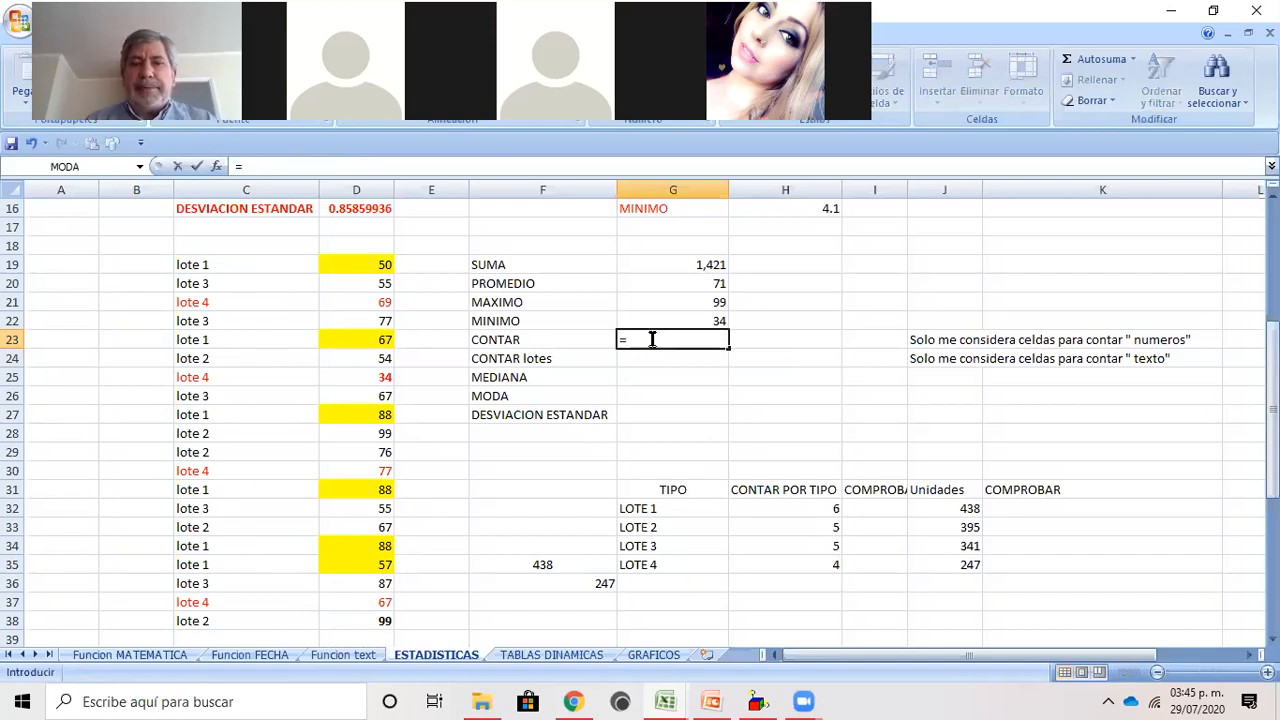
text(contar)
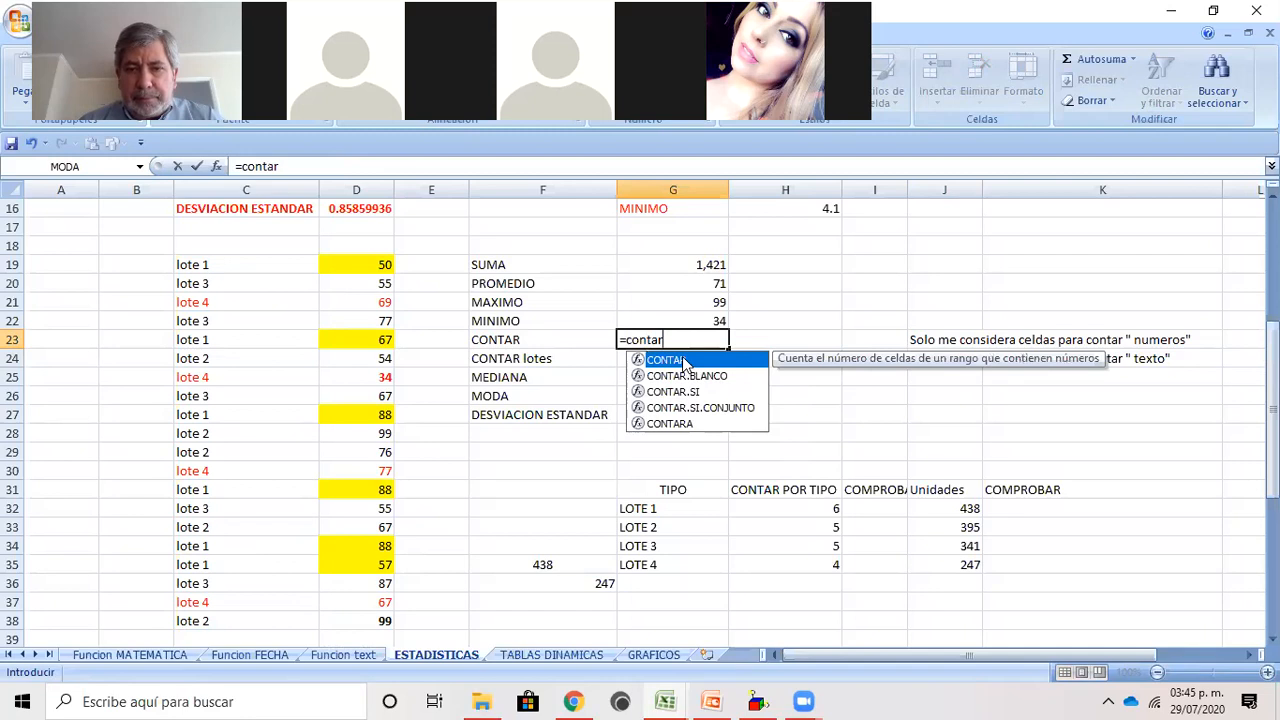
double_click(685, 362)
click(354, 264)
drag(353, 307, 352, 621)
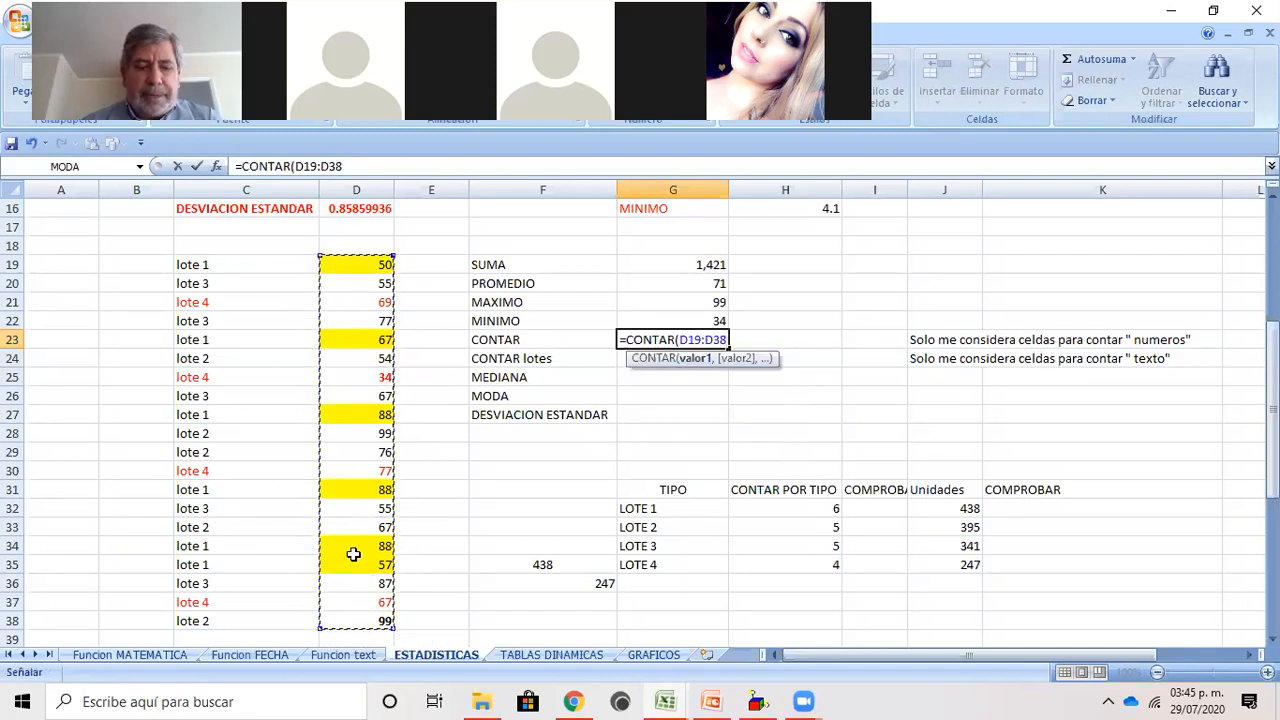
text())
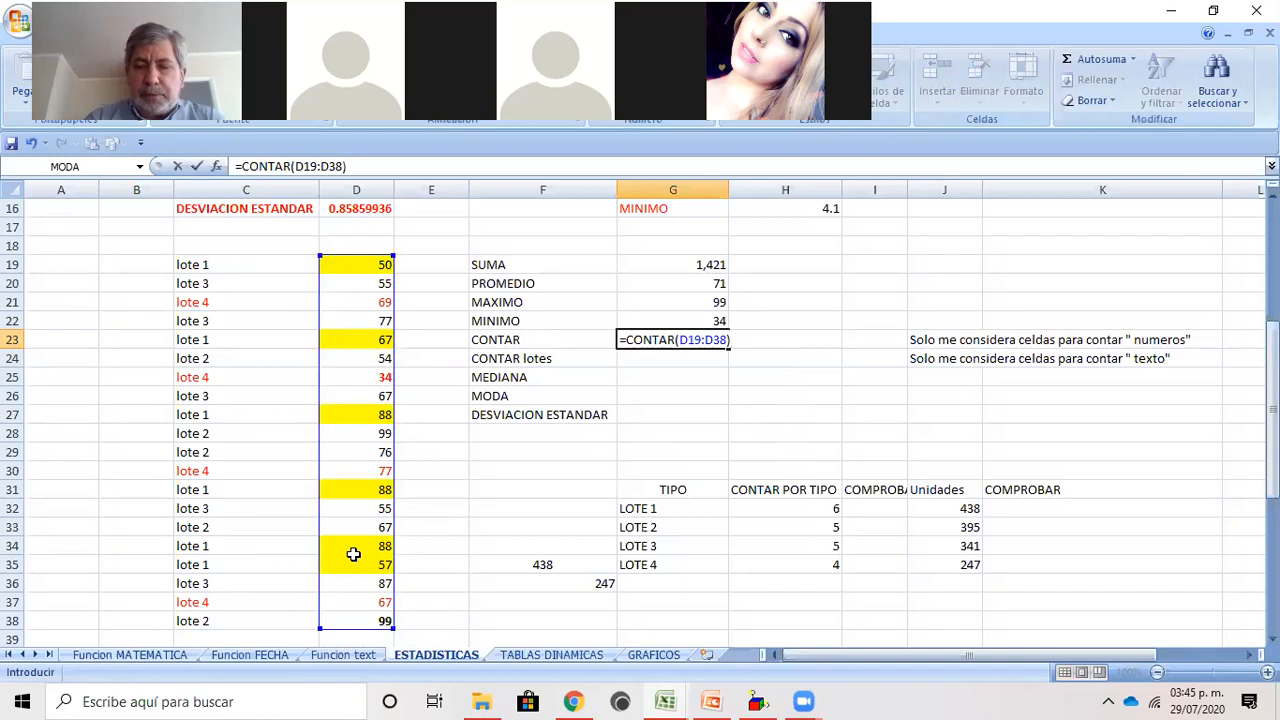
key(Return)
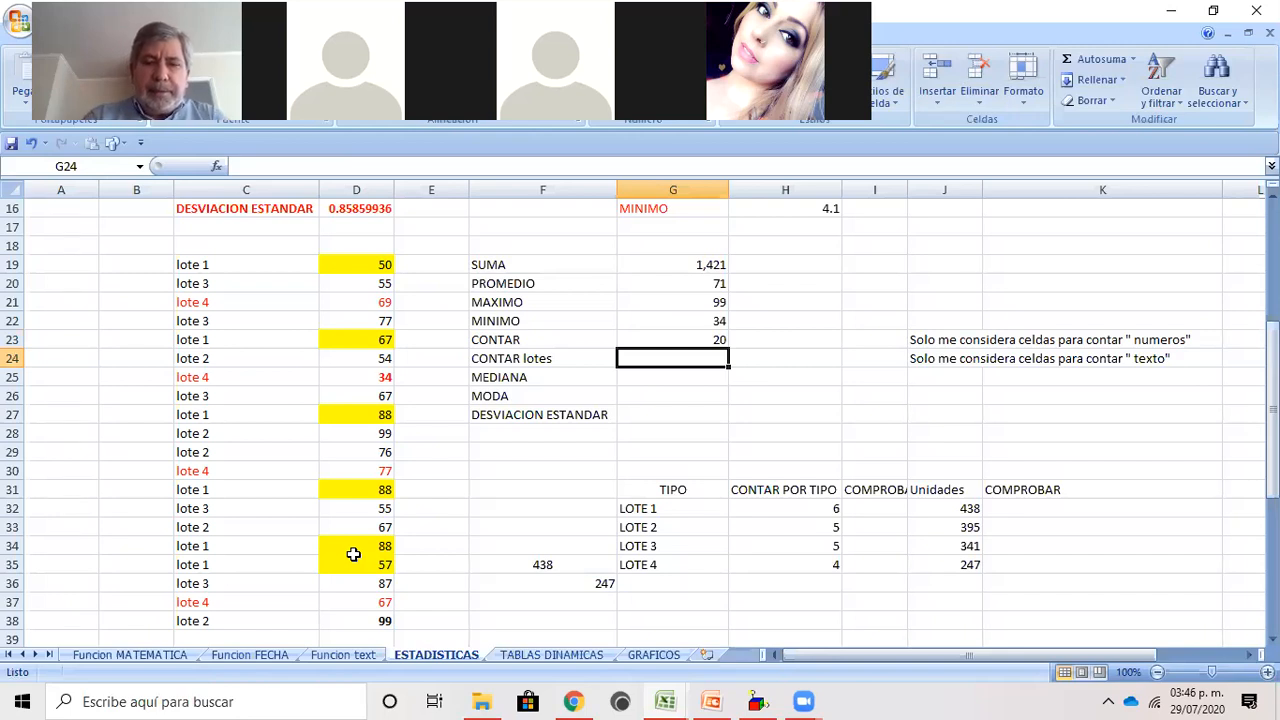
Step: Count the lot names listed in column C beside CONTAR lotes in cell G24 with the CONTARA function
text(=v)
key(BackSpace)
text(contar)
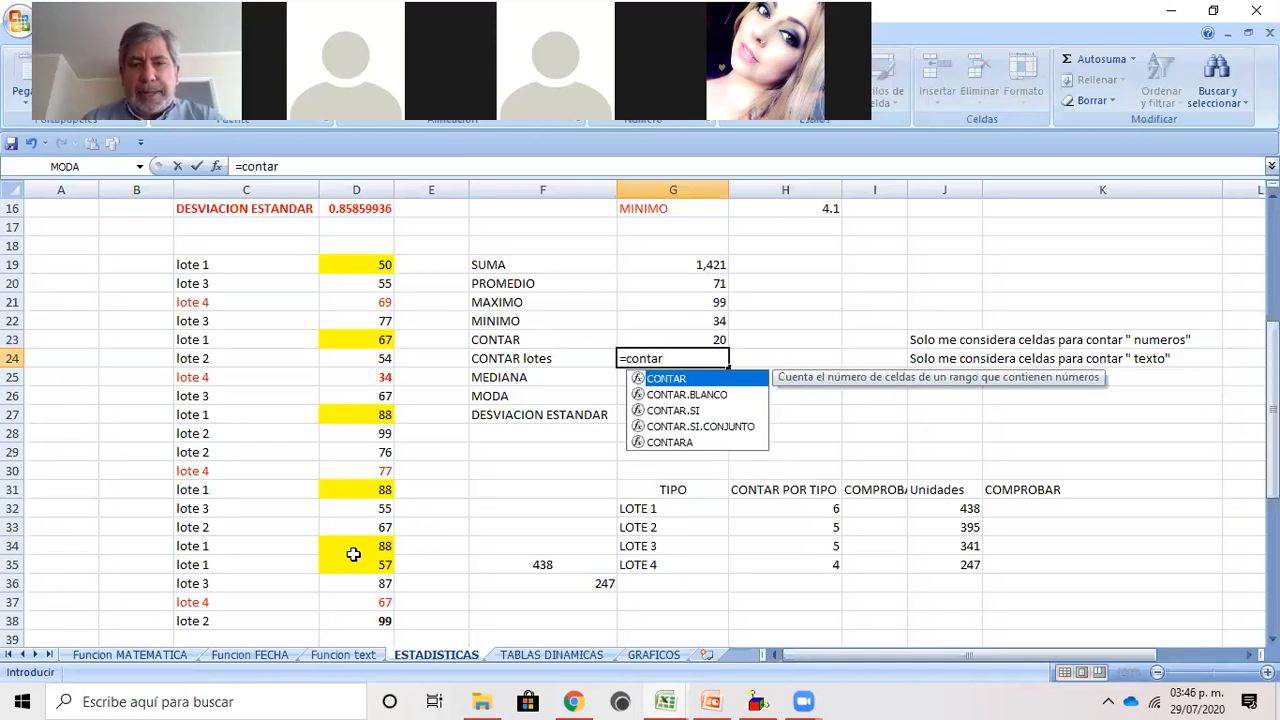
text(a)
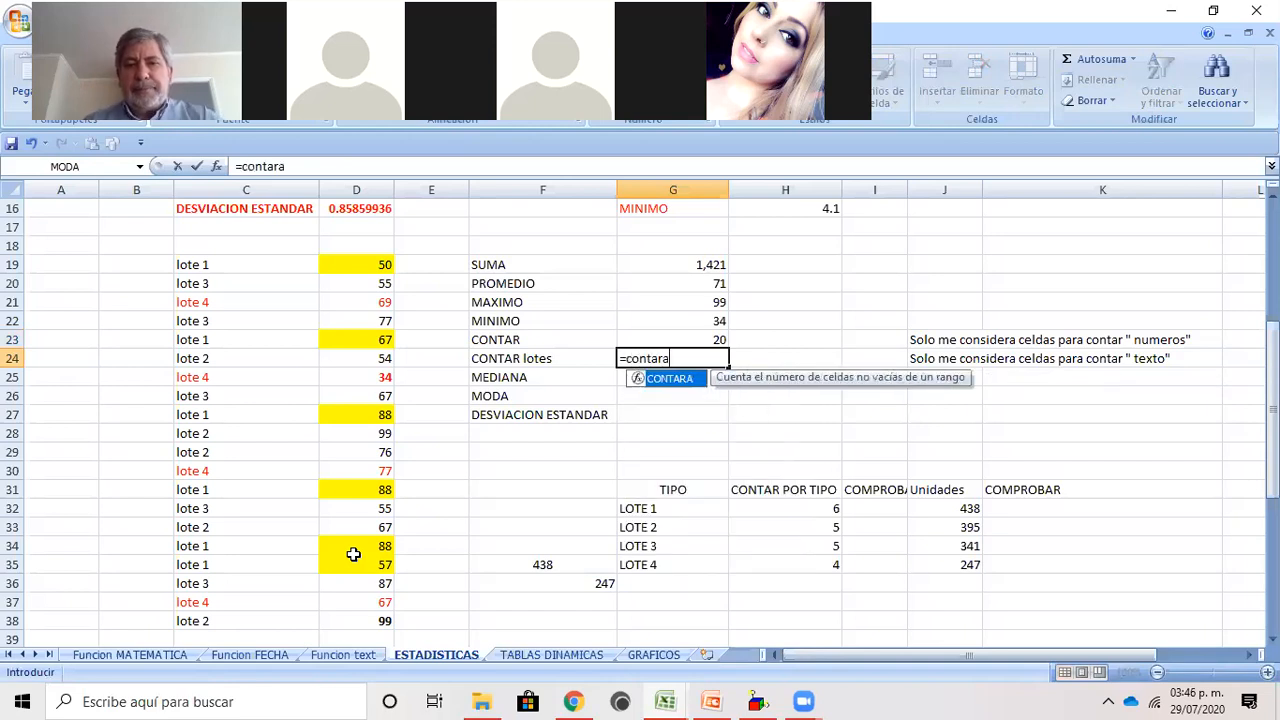
double_click(670, 379)
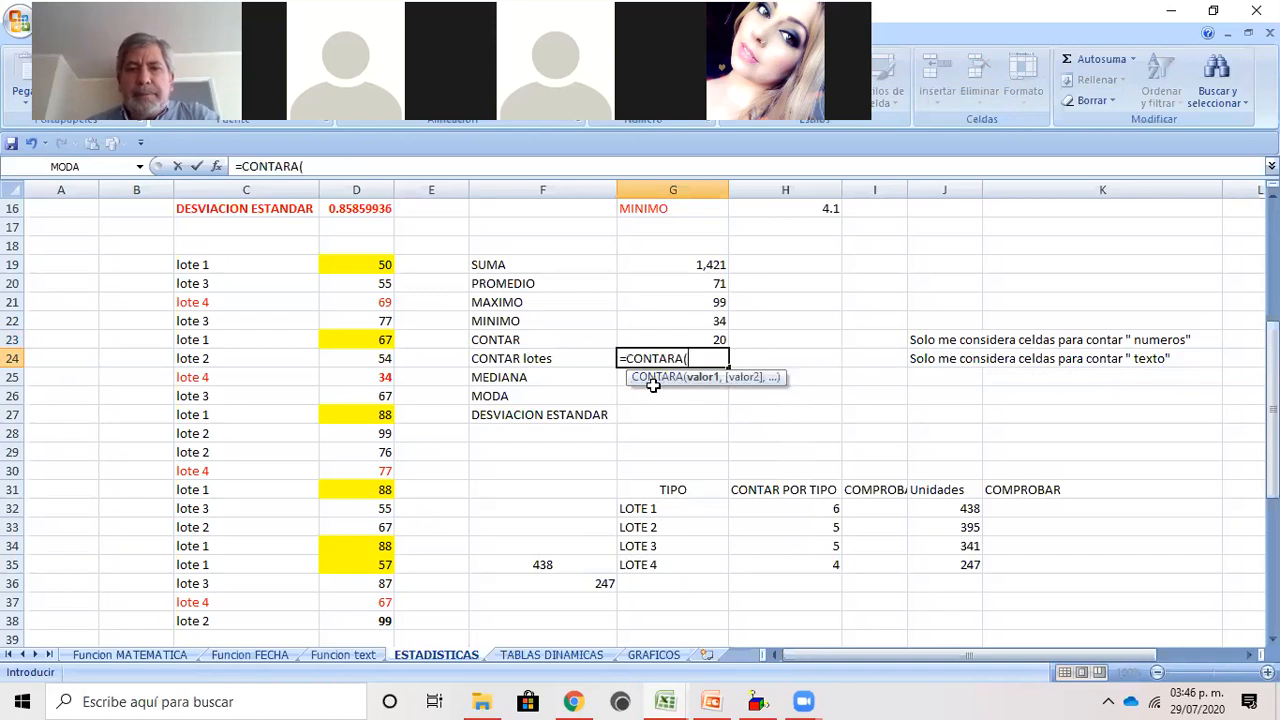
click(193, 265)
drag(193, 265, 187, 535)
text())
key(Return)
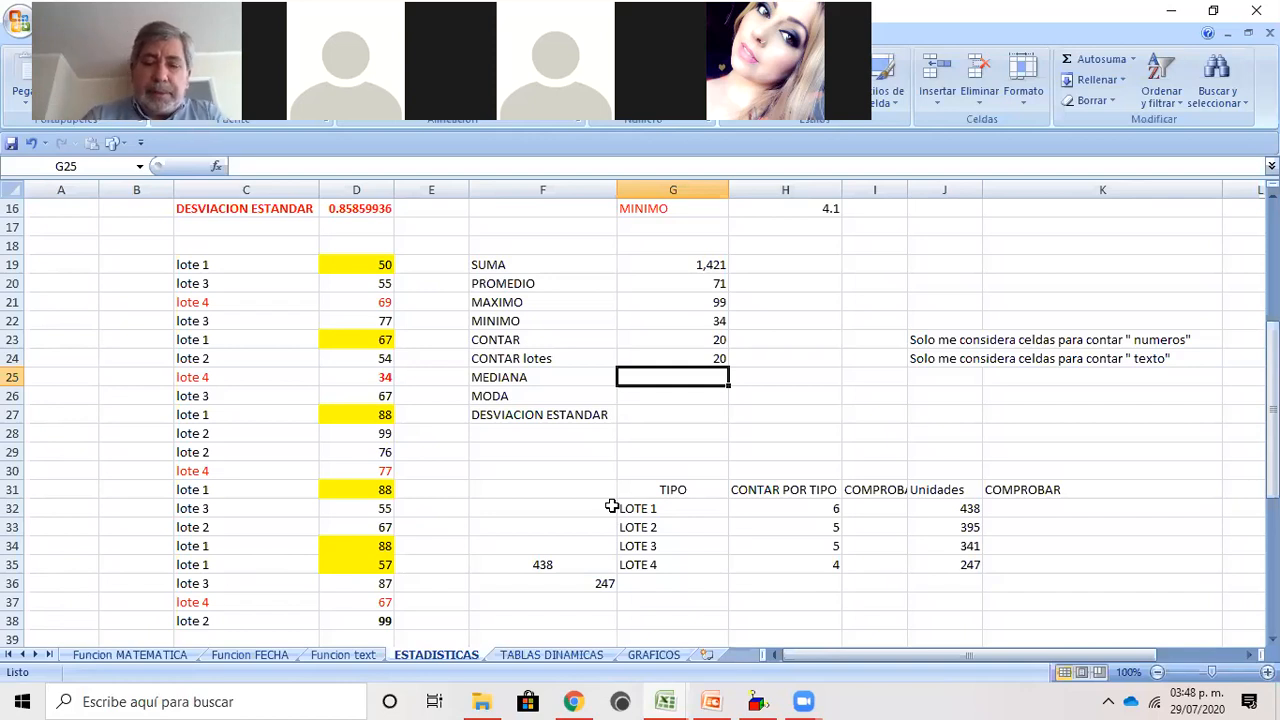
Step: Calculate the median of the lot quantities beside MEDIANA in cell G25 with the formula =MEDIANA(D19:D38)
text(=)
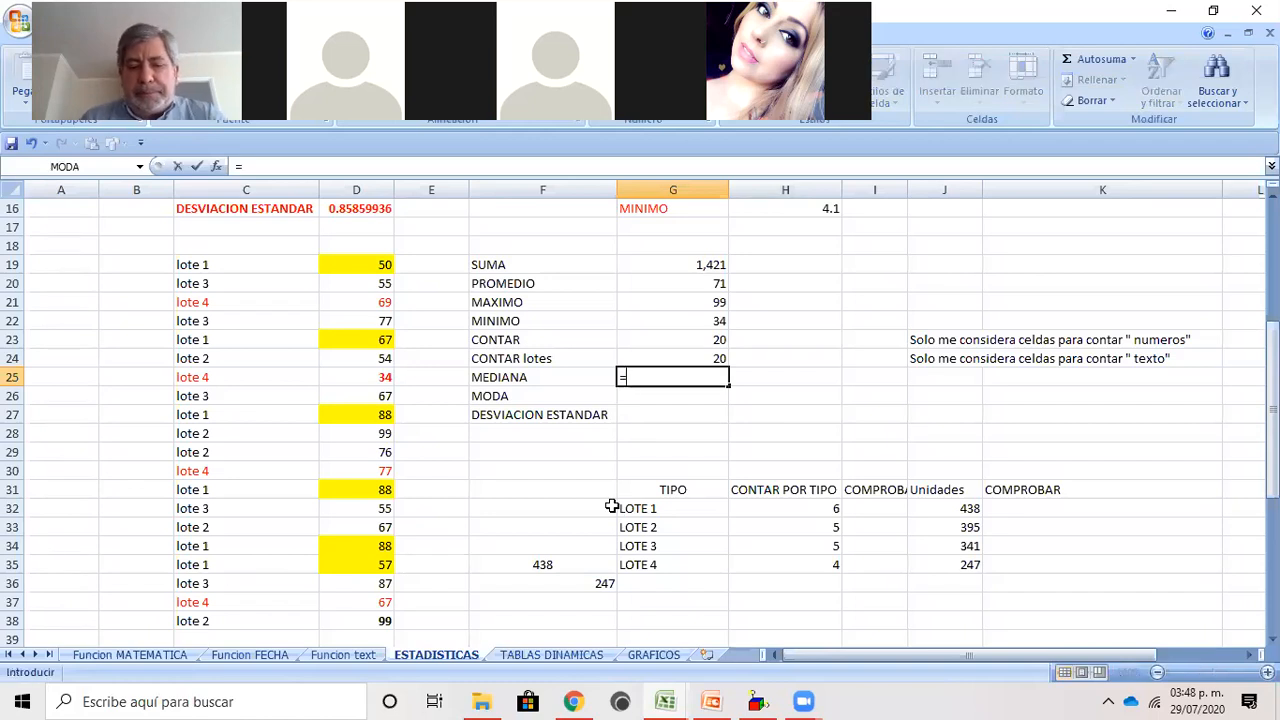
text(med)
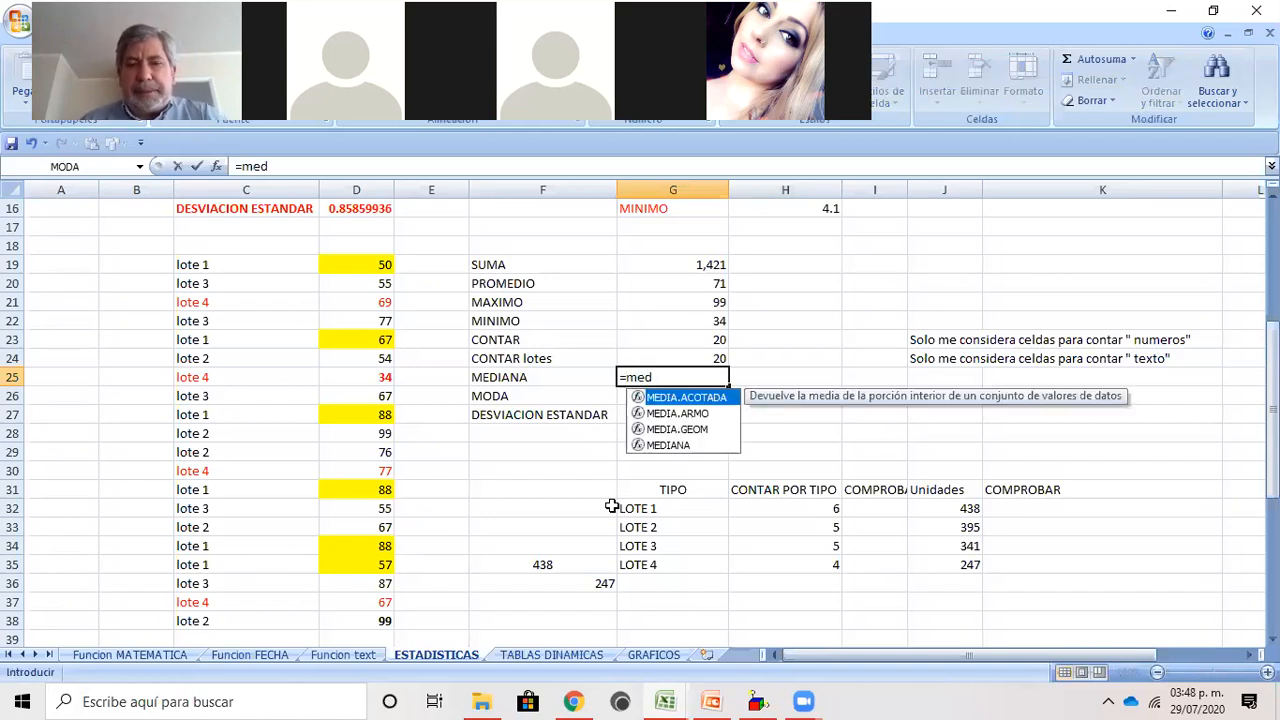
double_click(668, 445)
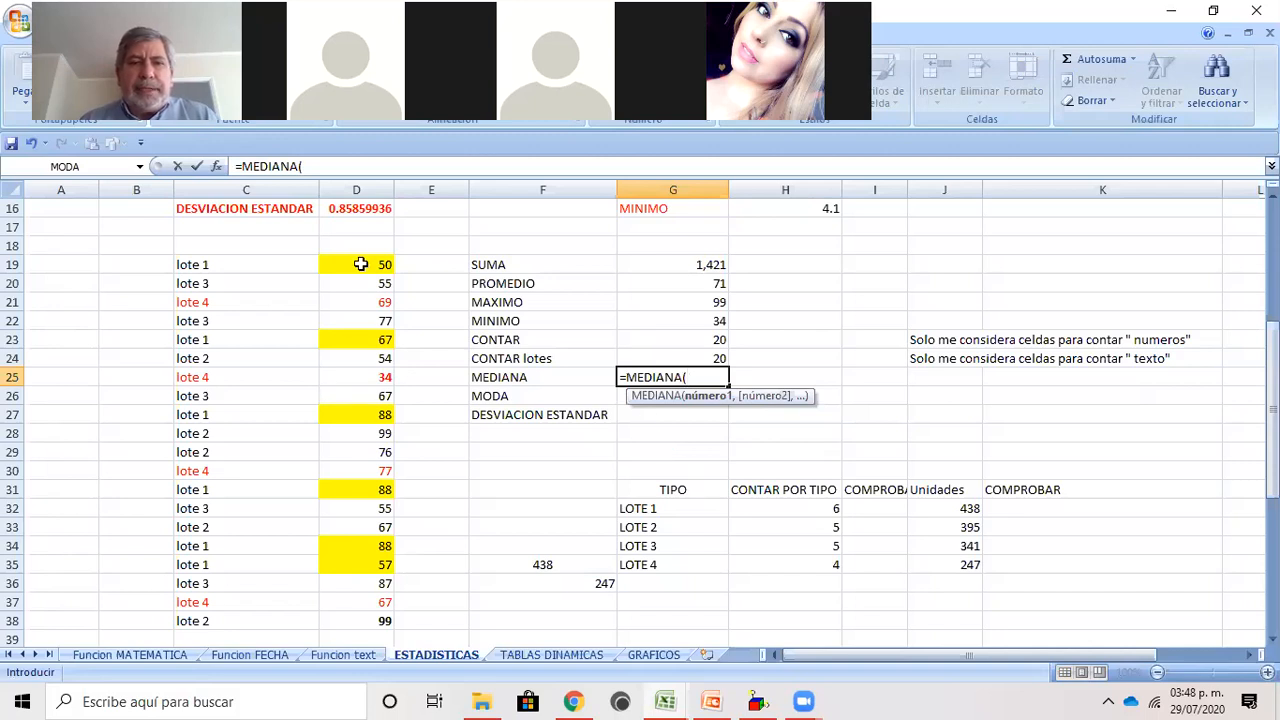
drag(357, 262, 366, 621)
text())
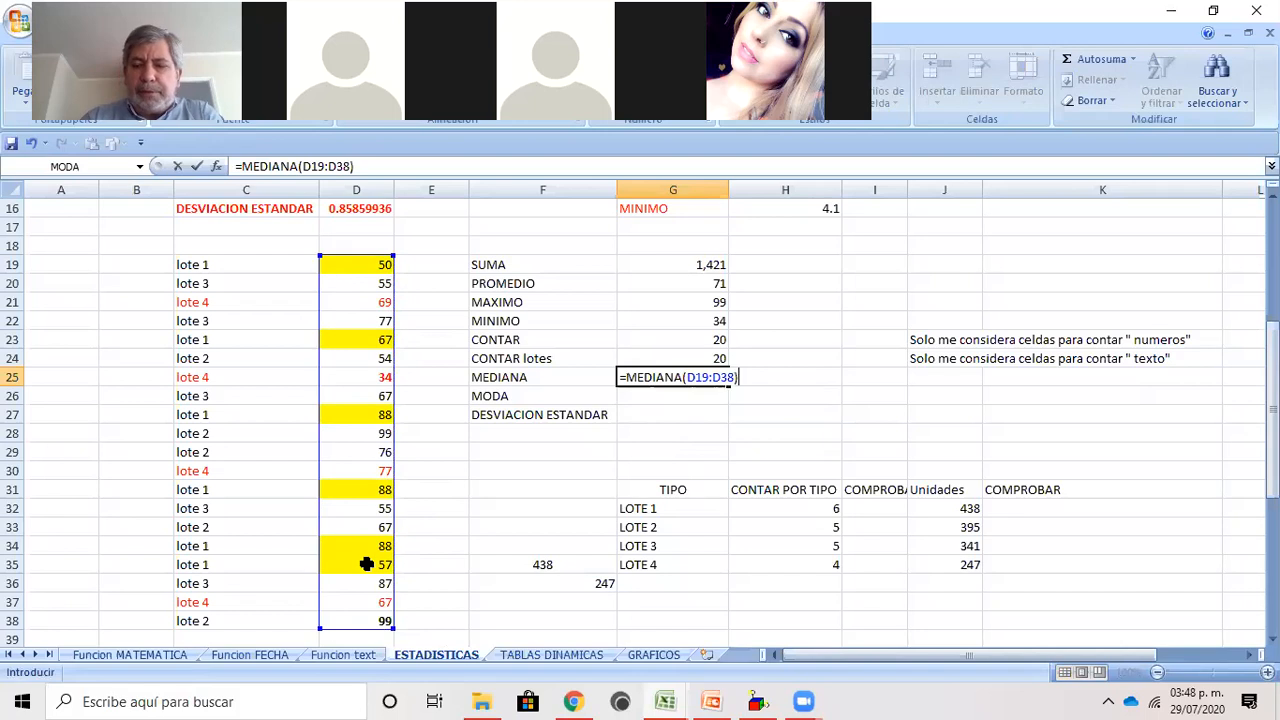
key(Return)
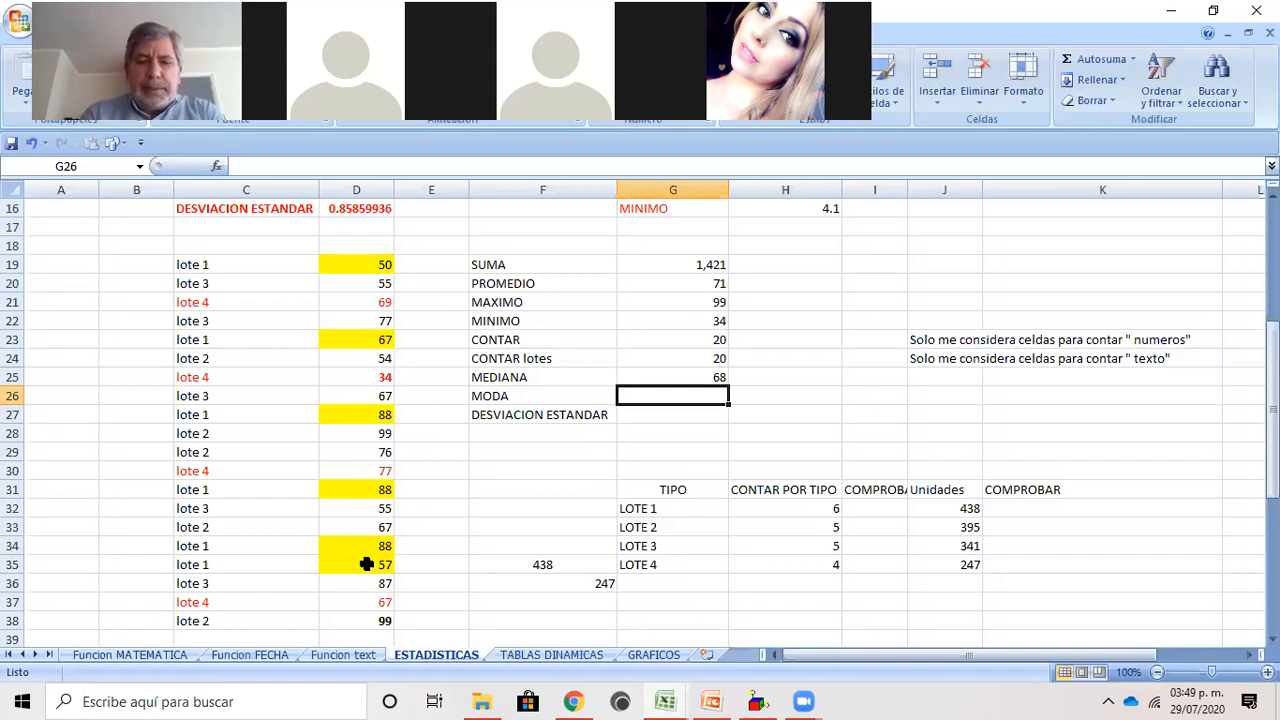
Step: Enter the formula =MEDIANA(D19:D38) for the lot quantities beside MODA in cell G26
text(=)
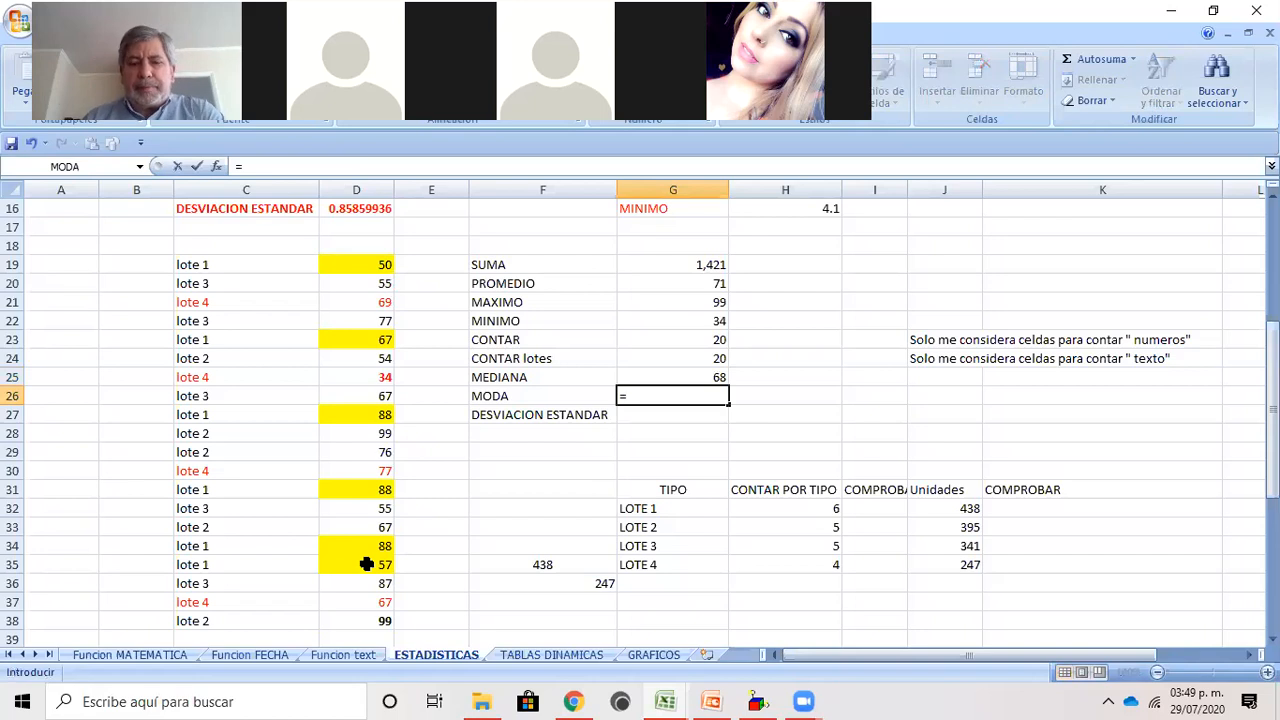
text(me)
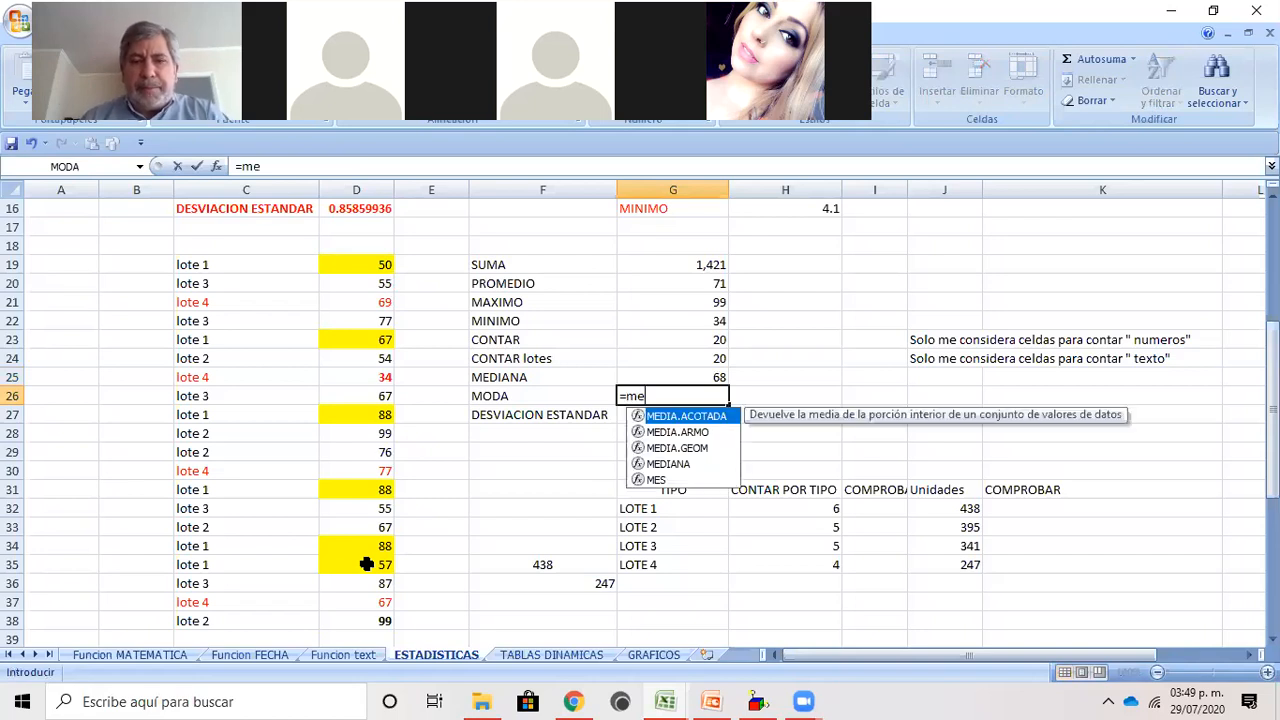
click(668, 464)
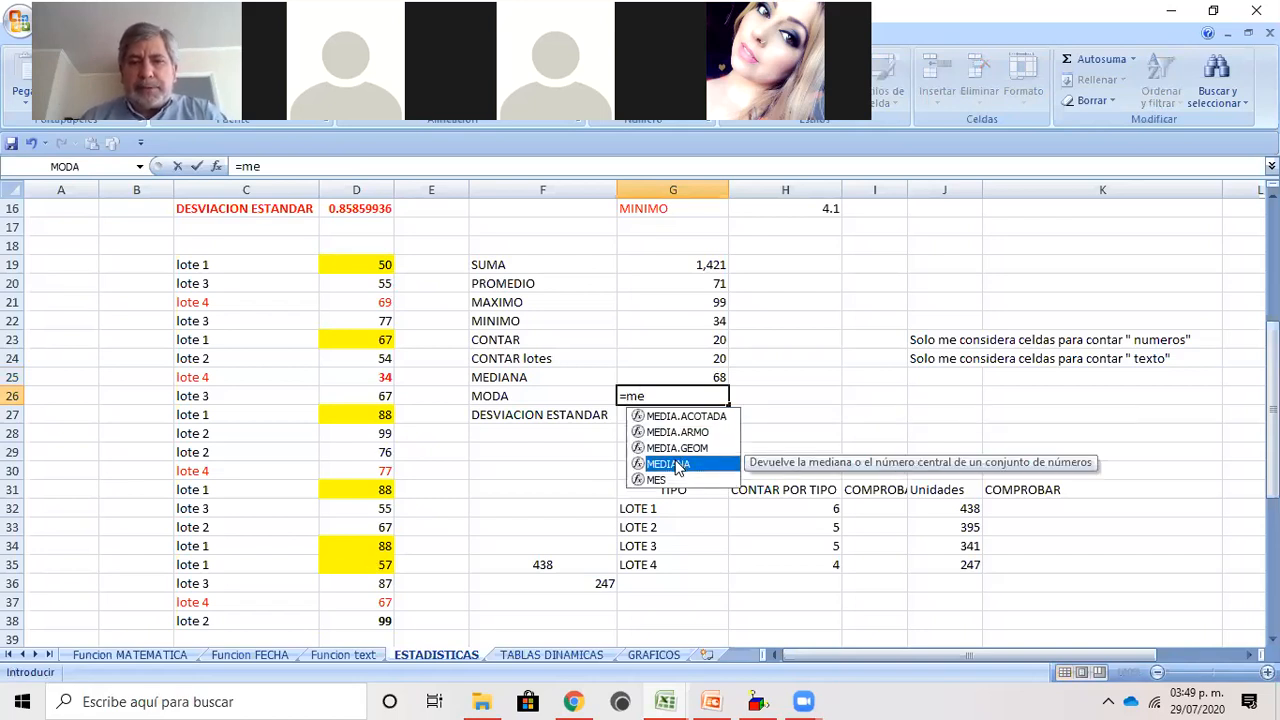
double_click(668, 464)
drag(357, 264, 356, 621)
text())
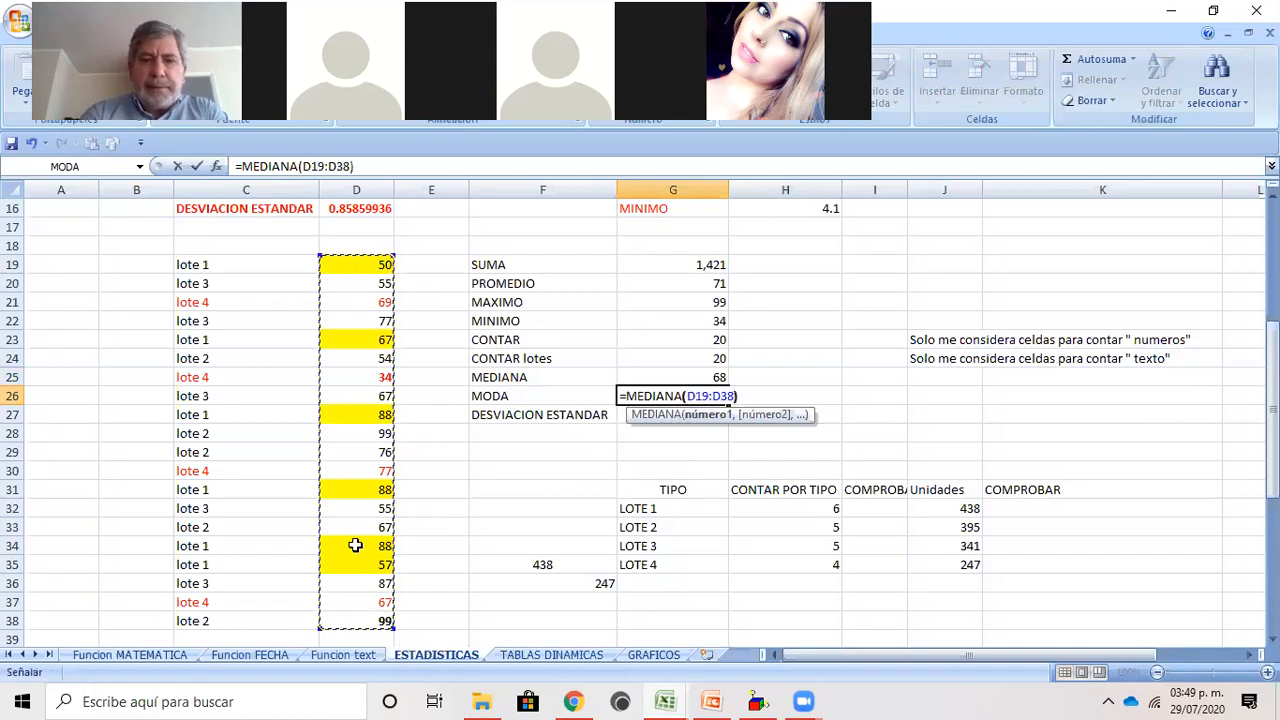
key(Return)
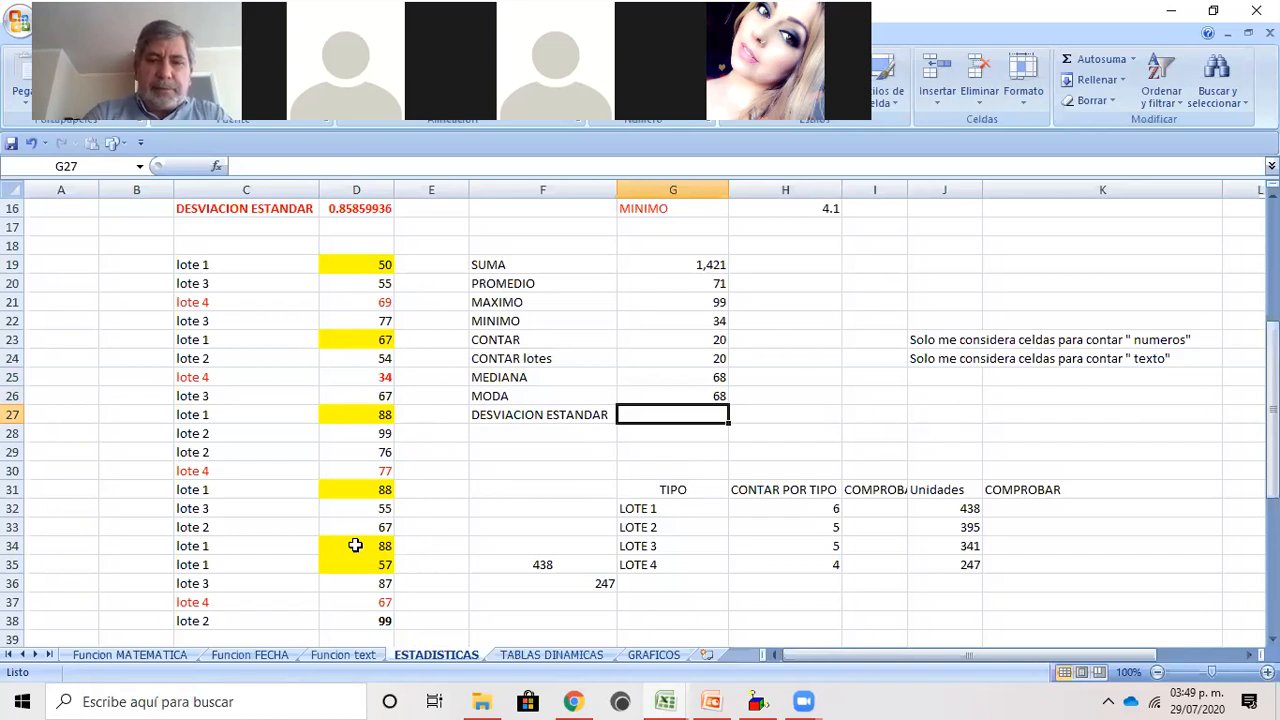
Step: Calculate the standard deviation of the lot quantities beside DESVIACION ESTANDAR in cell G27 with the formula =DESVEST(D19:D38)
text(=des)
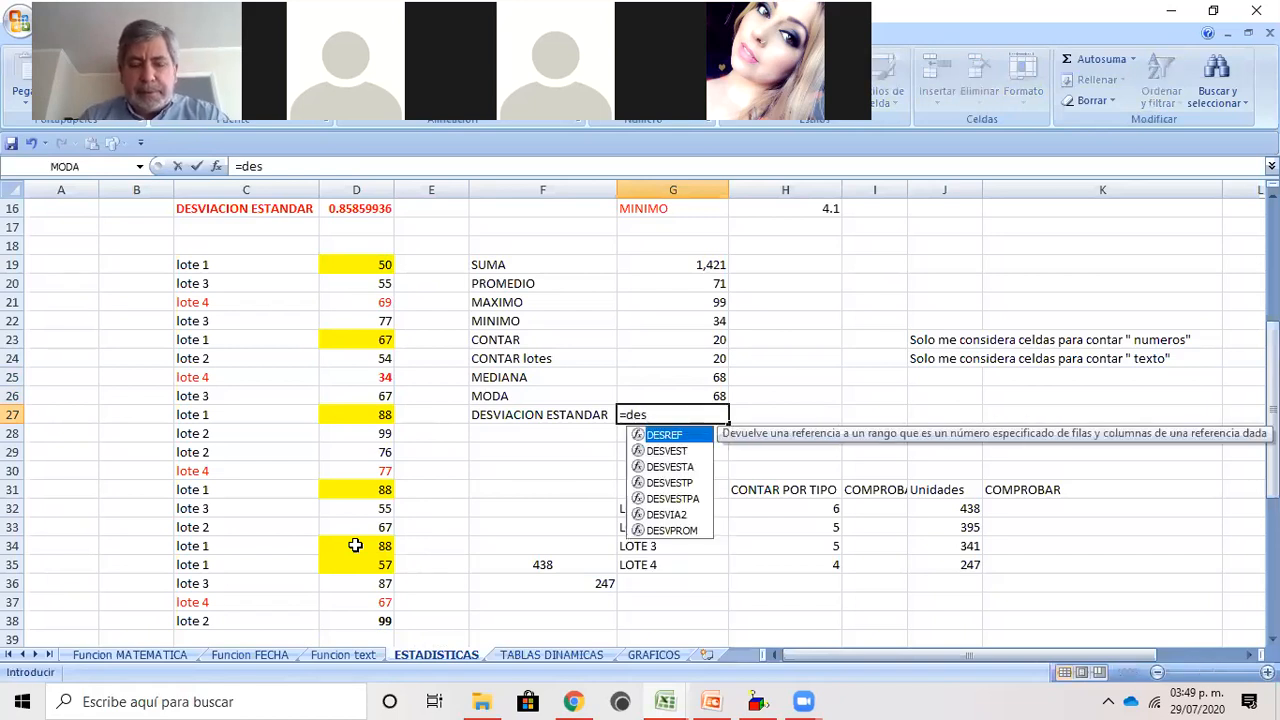
double_click(666, 451)
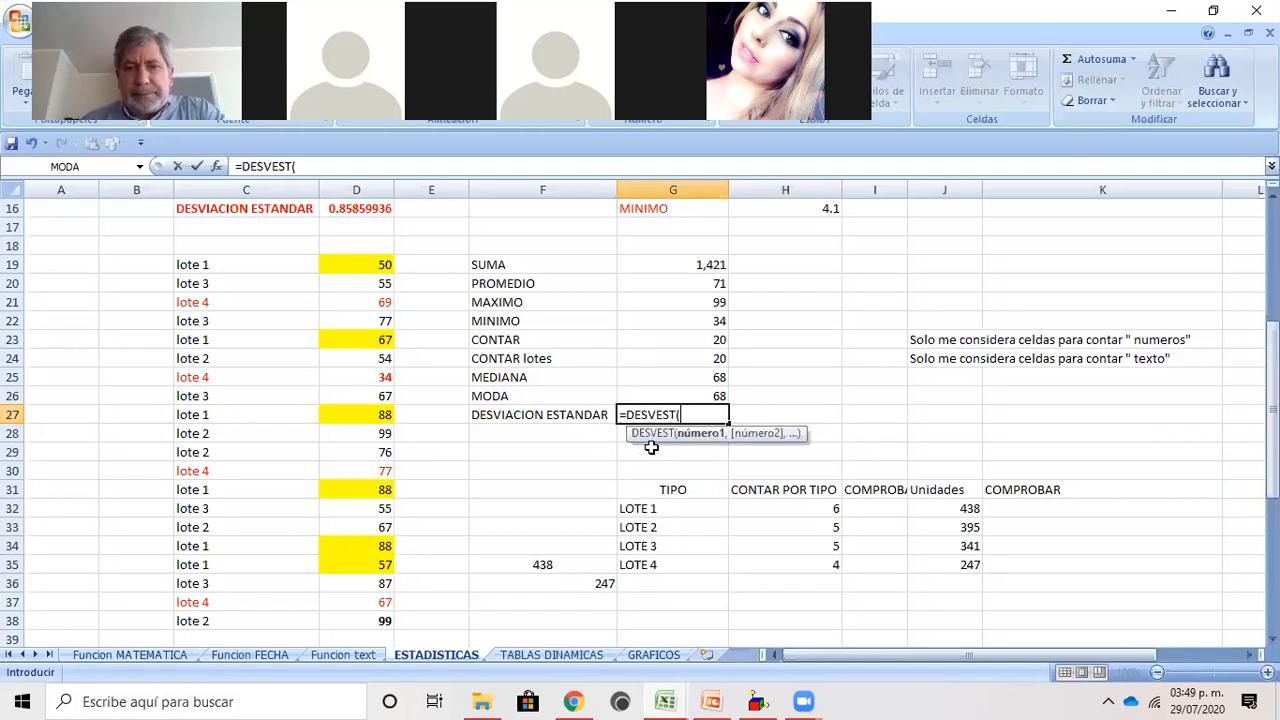
drag(340, 262, 360, 625)
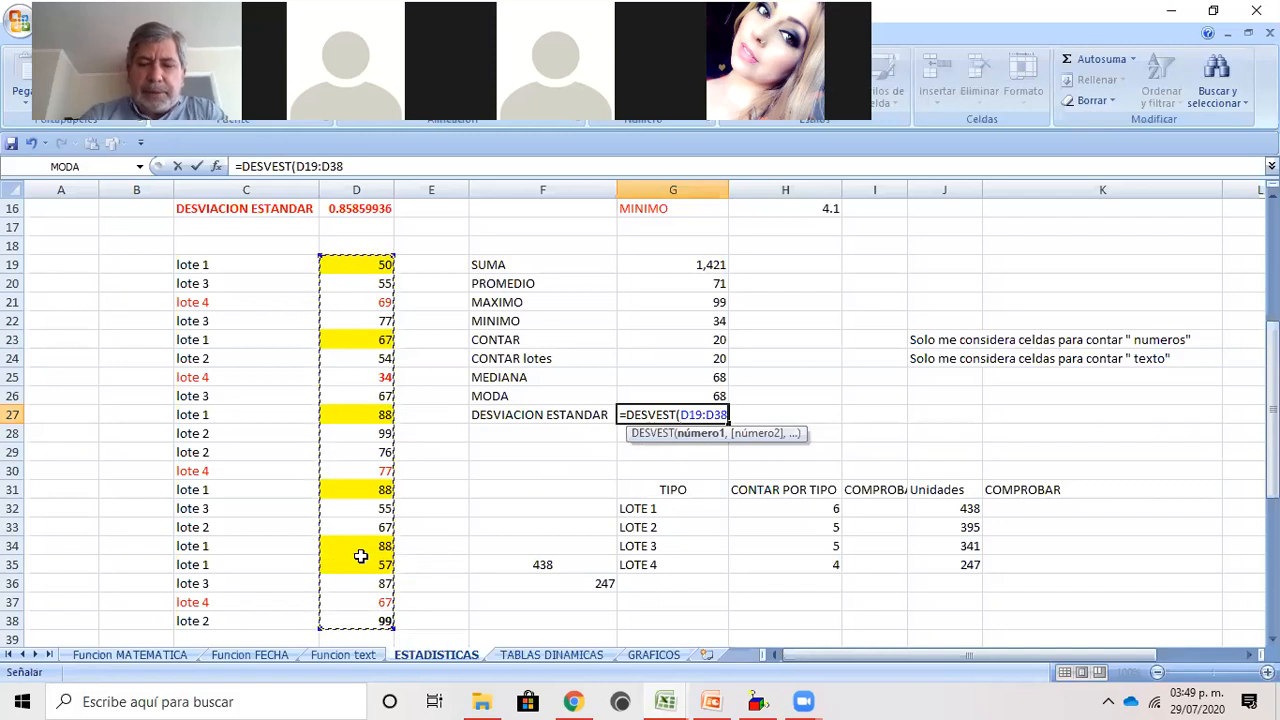
text())
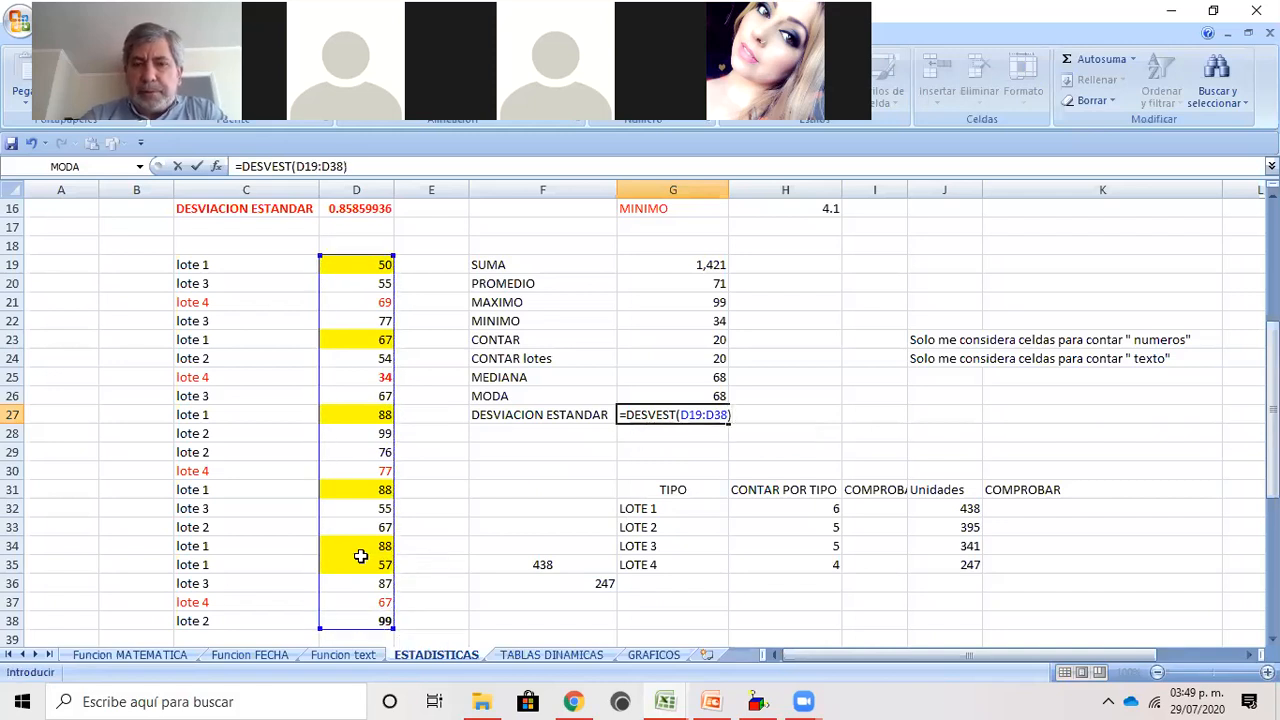
key(Return)
scroll(361, 556, down, 2)
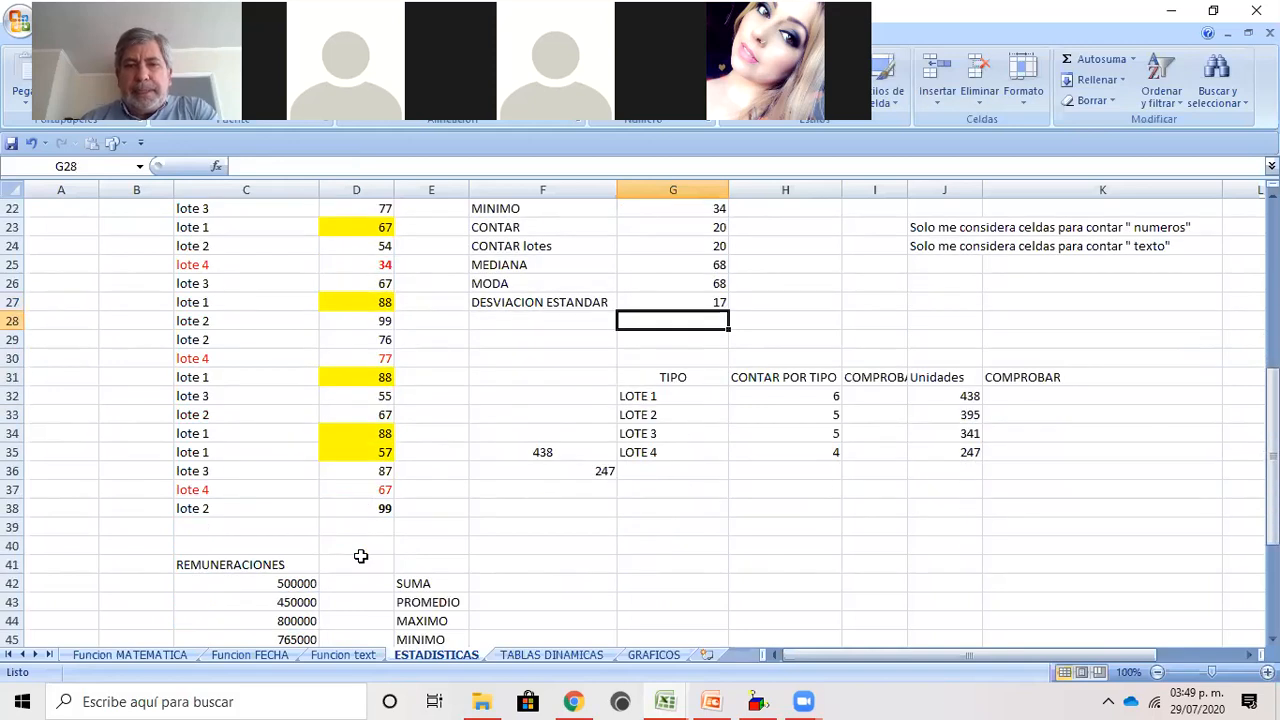
scroll(602, 539, up, 2)
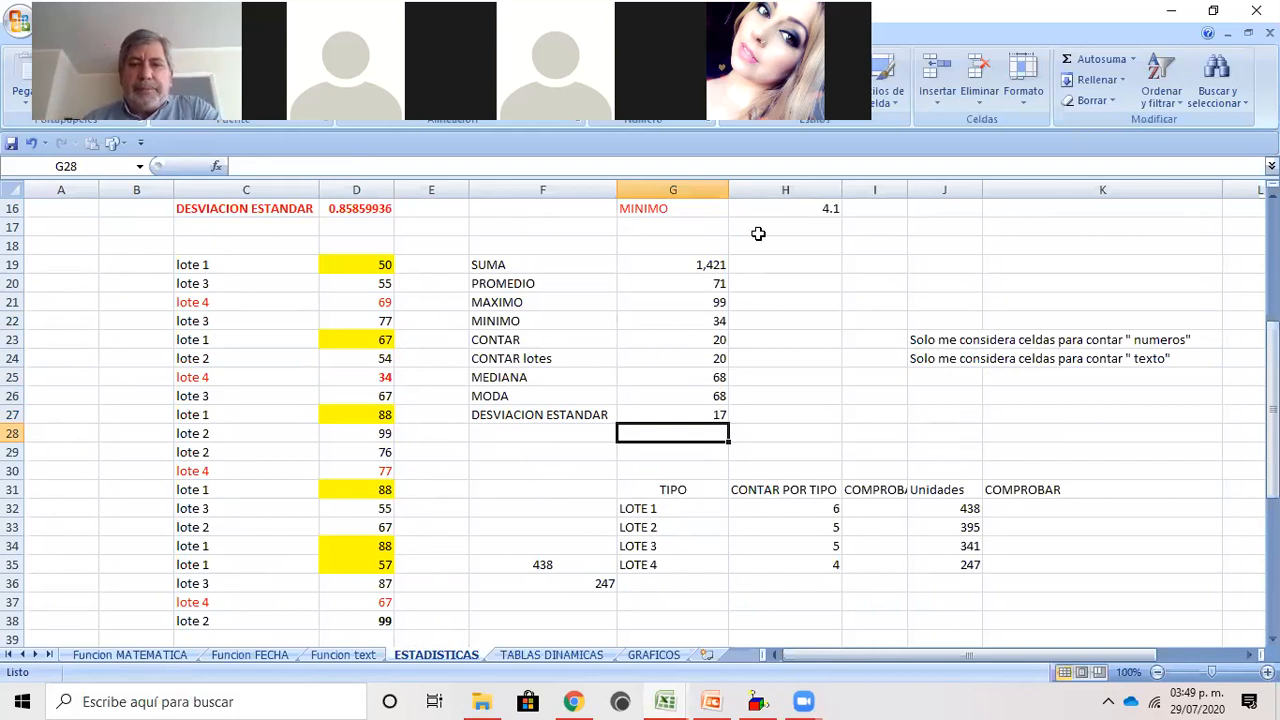
scroll(850, 397, down, 3)
scroll(845, 395, up, 2)
scroll(844, 393, up, 1)
scroll(842, 392, down, 4)
scroll(830, 388, up, 3)
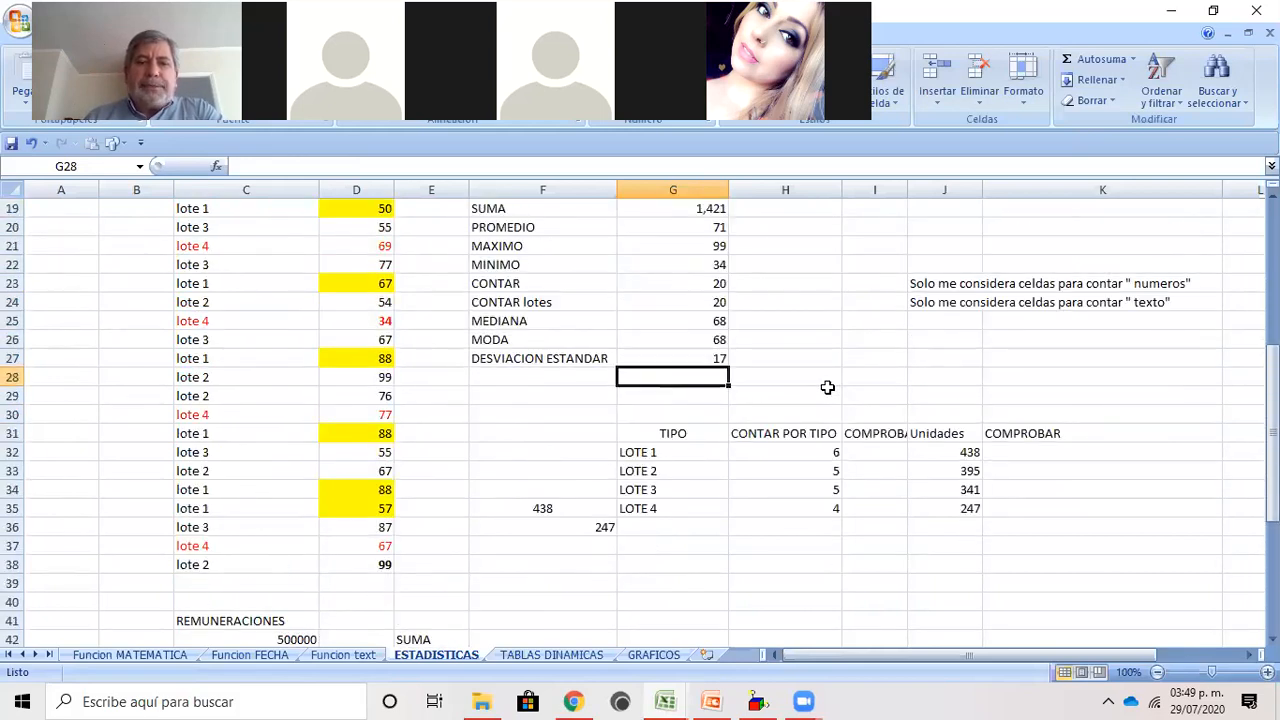
Step: Examine the LOTE 1 counting formula under CONTAR POR TIPO and the list of lot names in C19:C38
scroll(691, 243, down, 2)
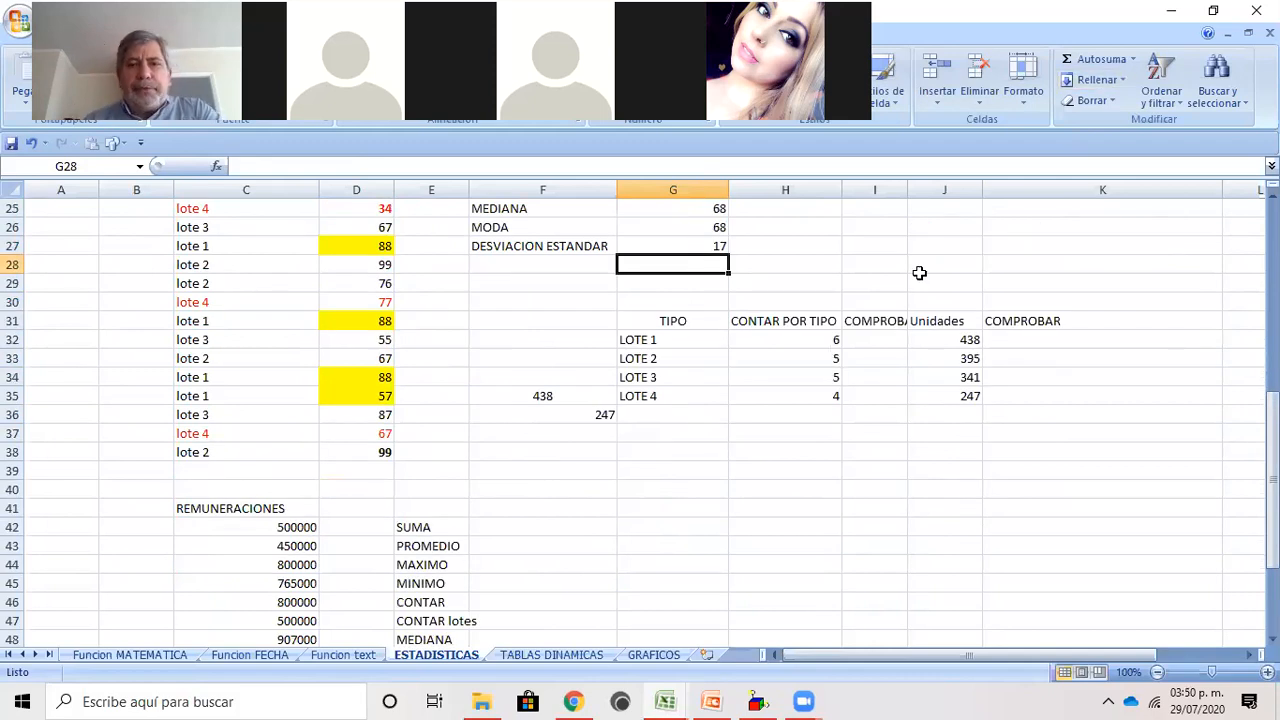
click(781, 339)
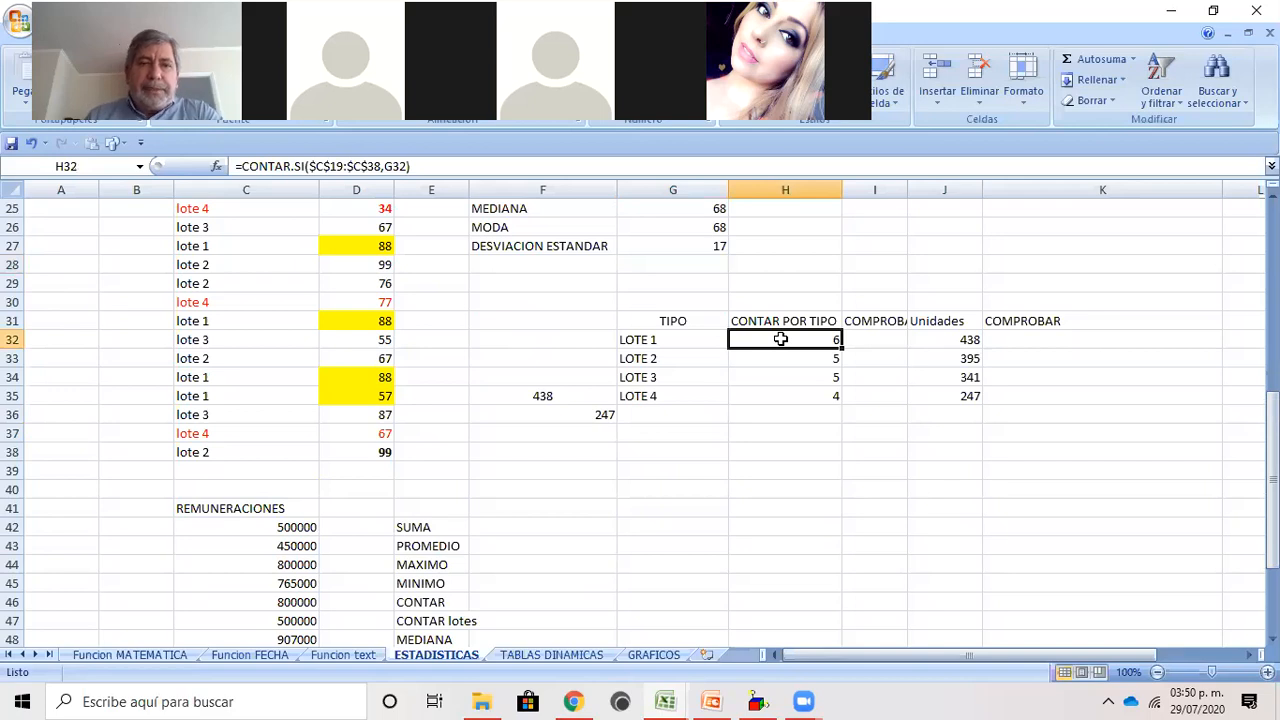
scroll(500, 257, up, 3)
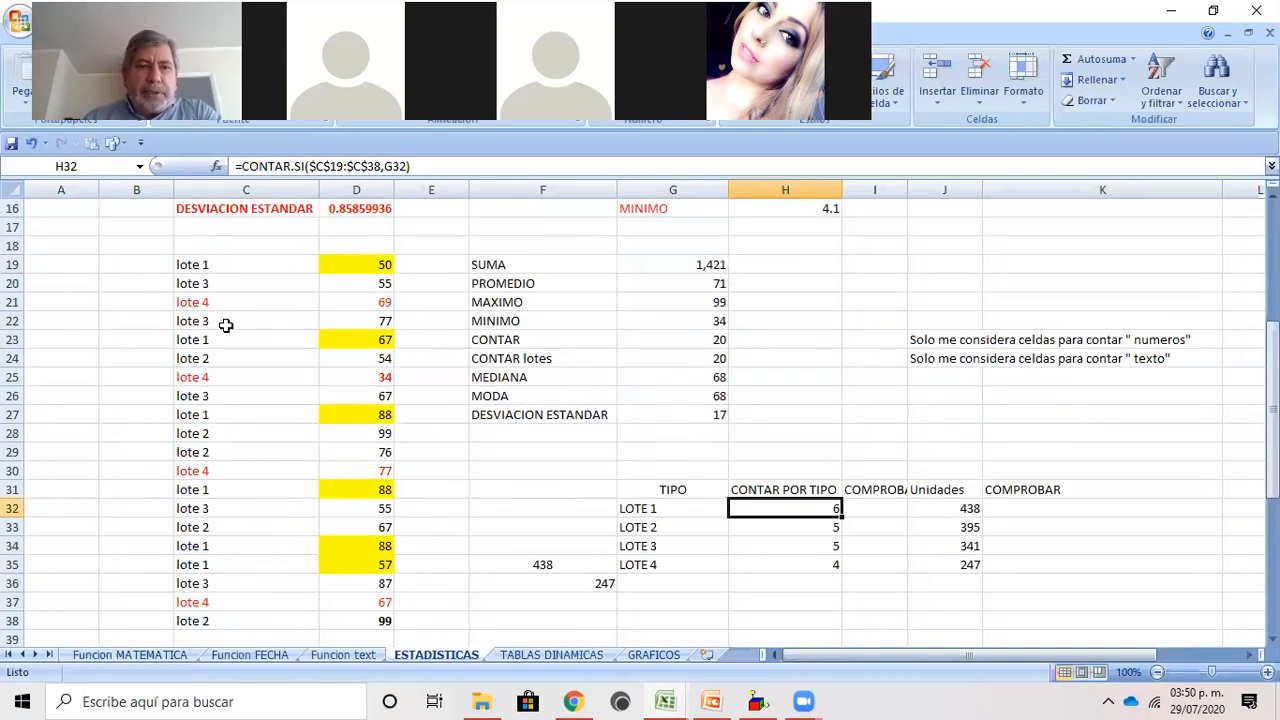
drag(200, 263, 200, 558)
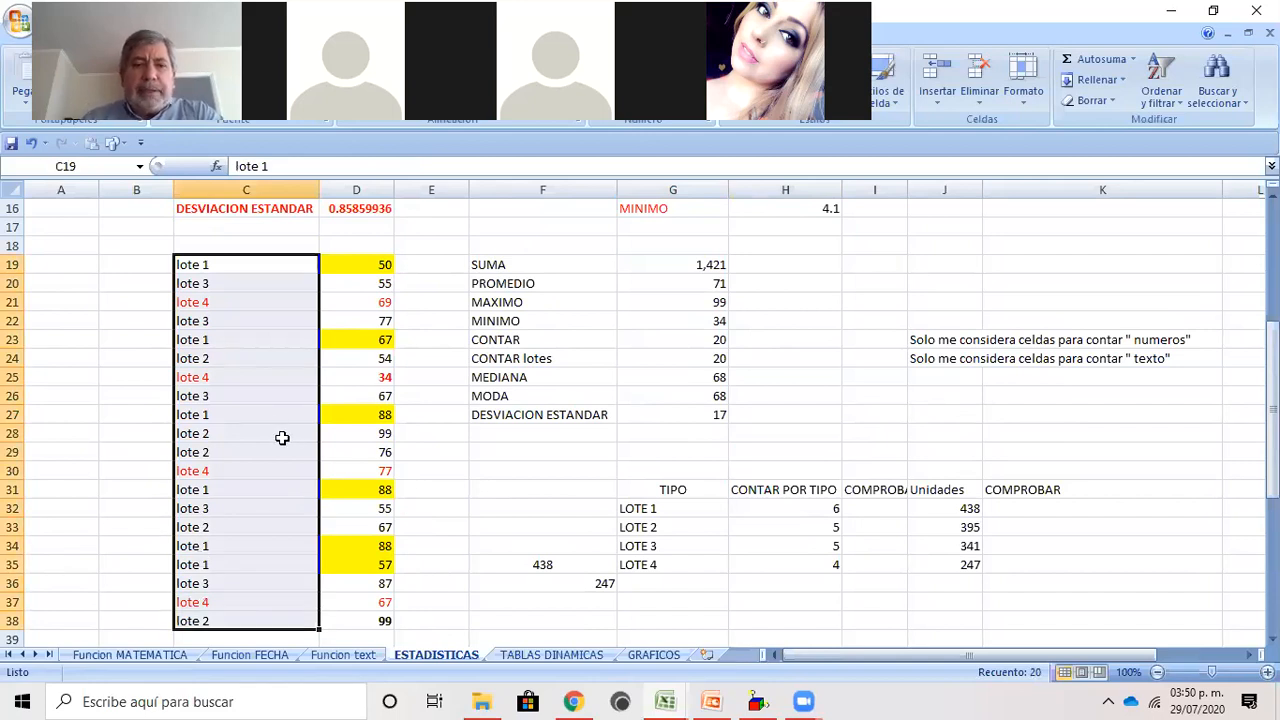
click(256, 377)
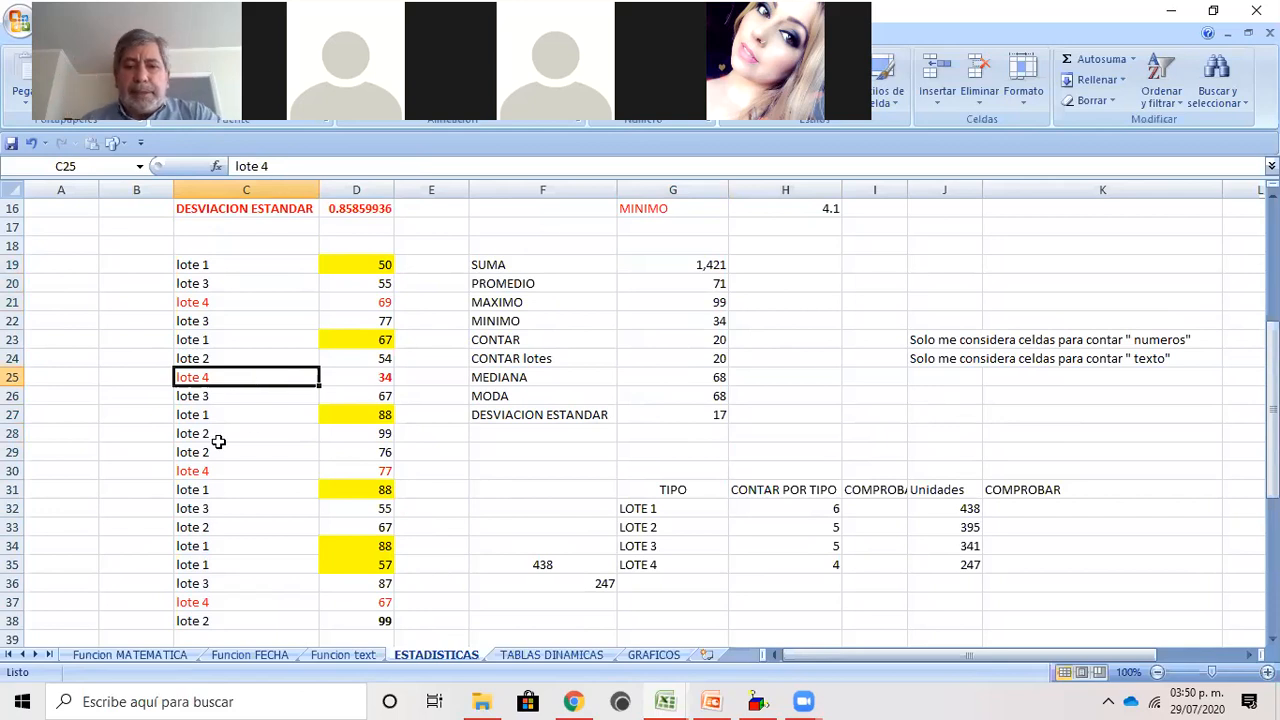
scroll(424, 368, down, 1)
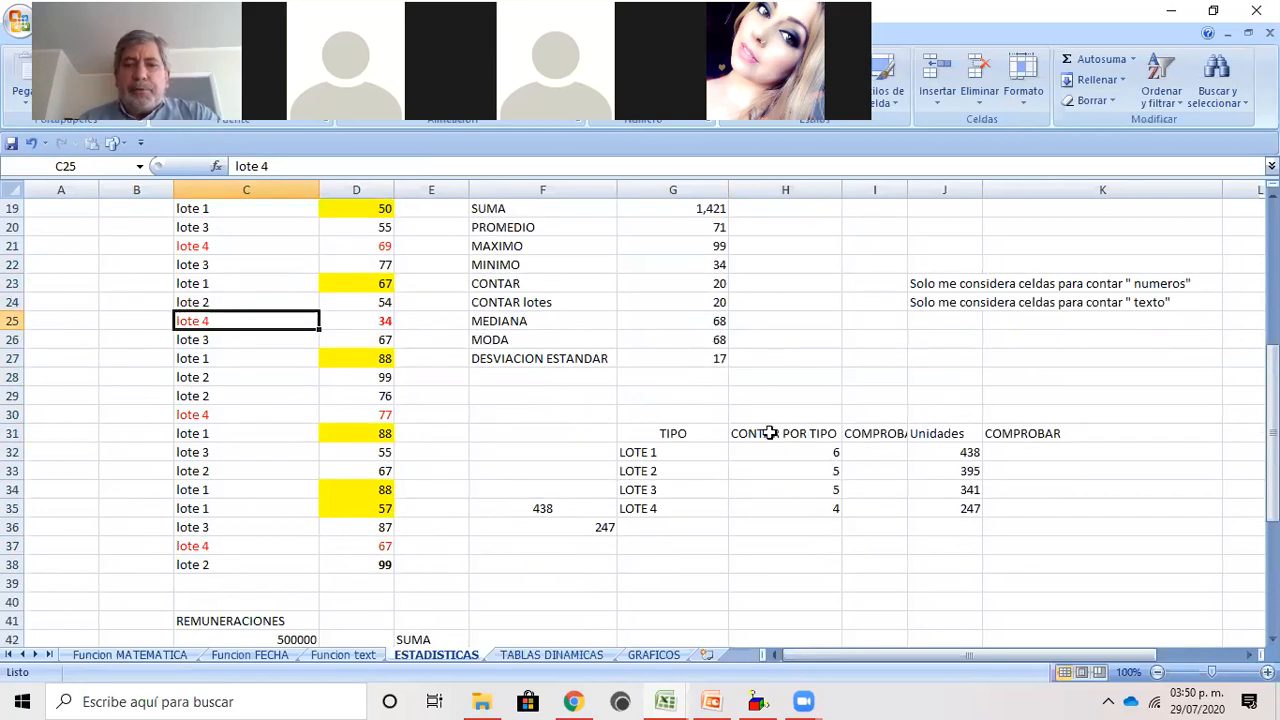
click(770, 433)
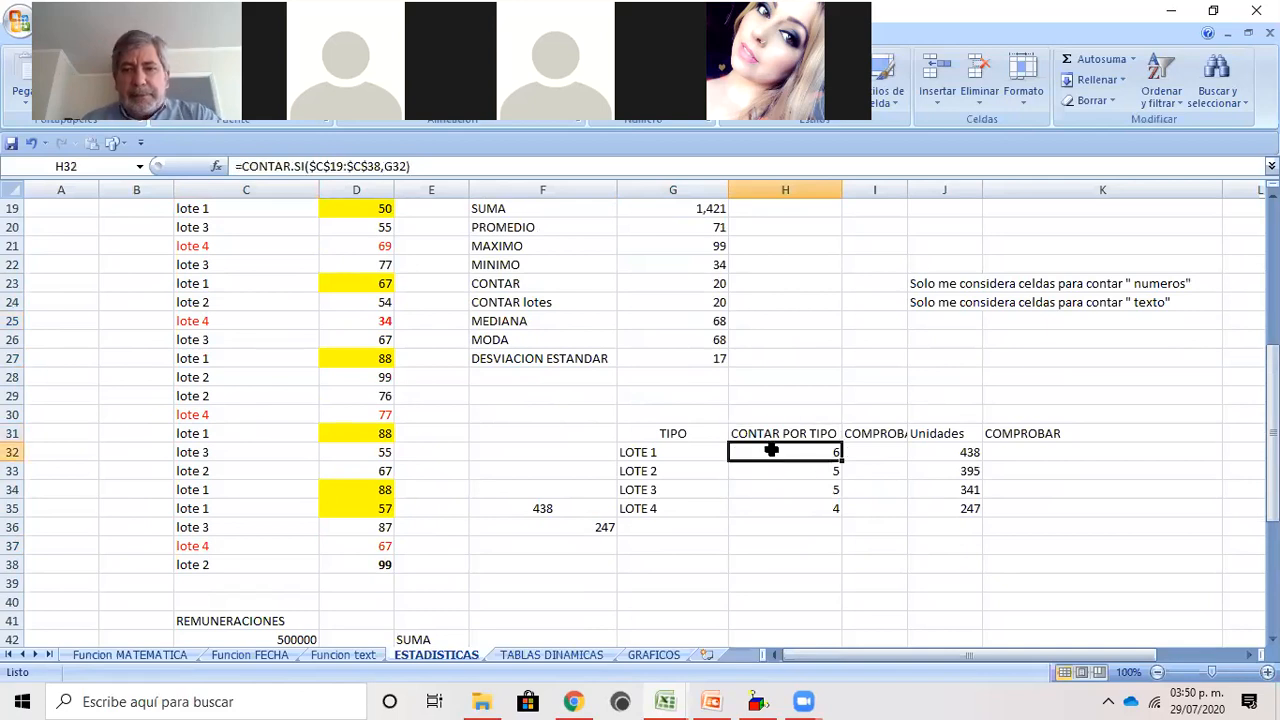
Step: Start a CONTAR.SI formula under COMPROBAR in cell I32 for LOTE 1, with C19:C38 as its range
click(876, 452)
double_click(876, 452)
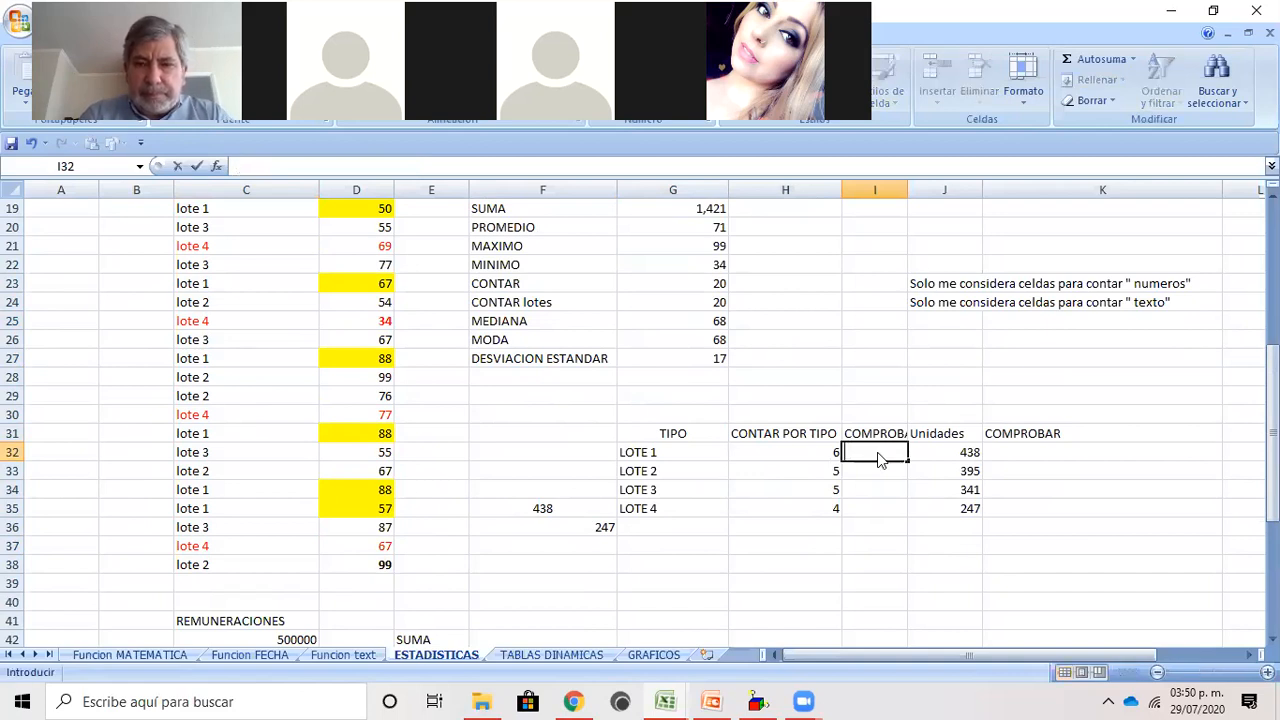
text(=con)
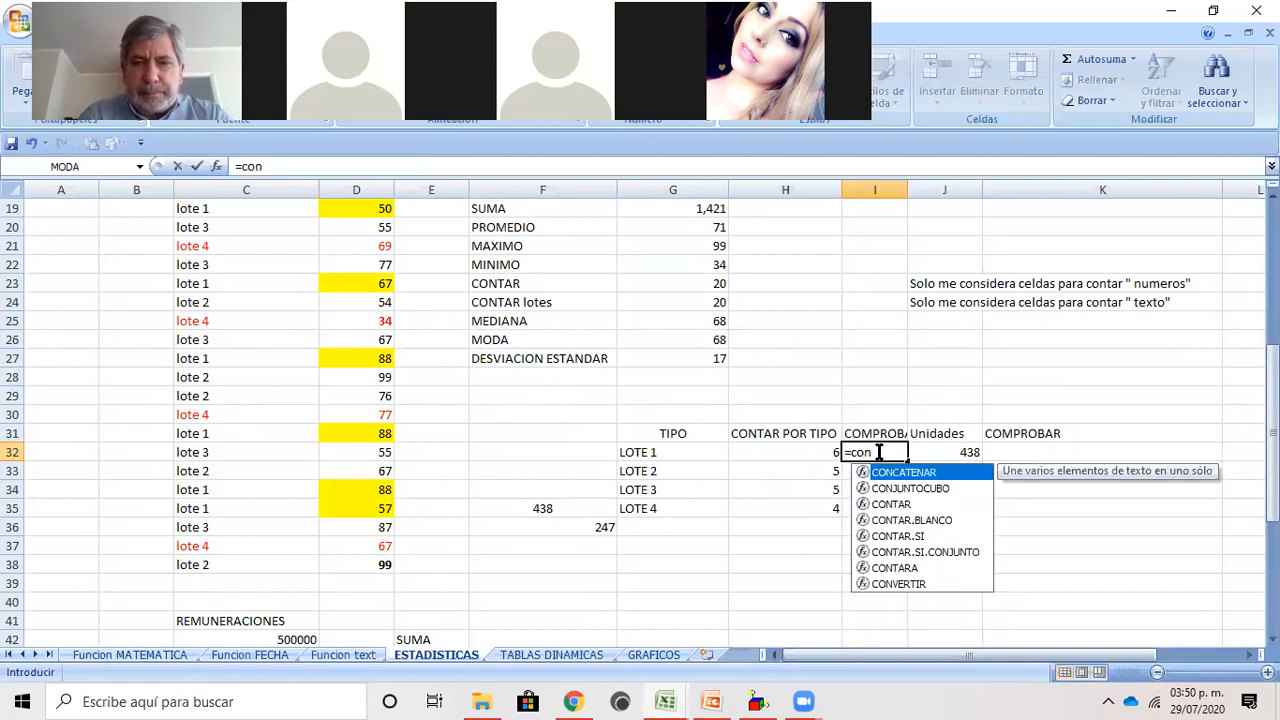
text(tar)
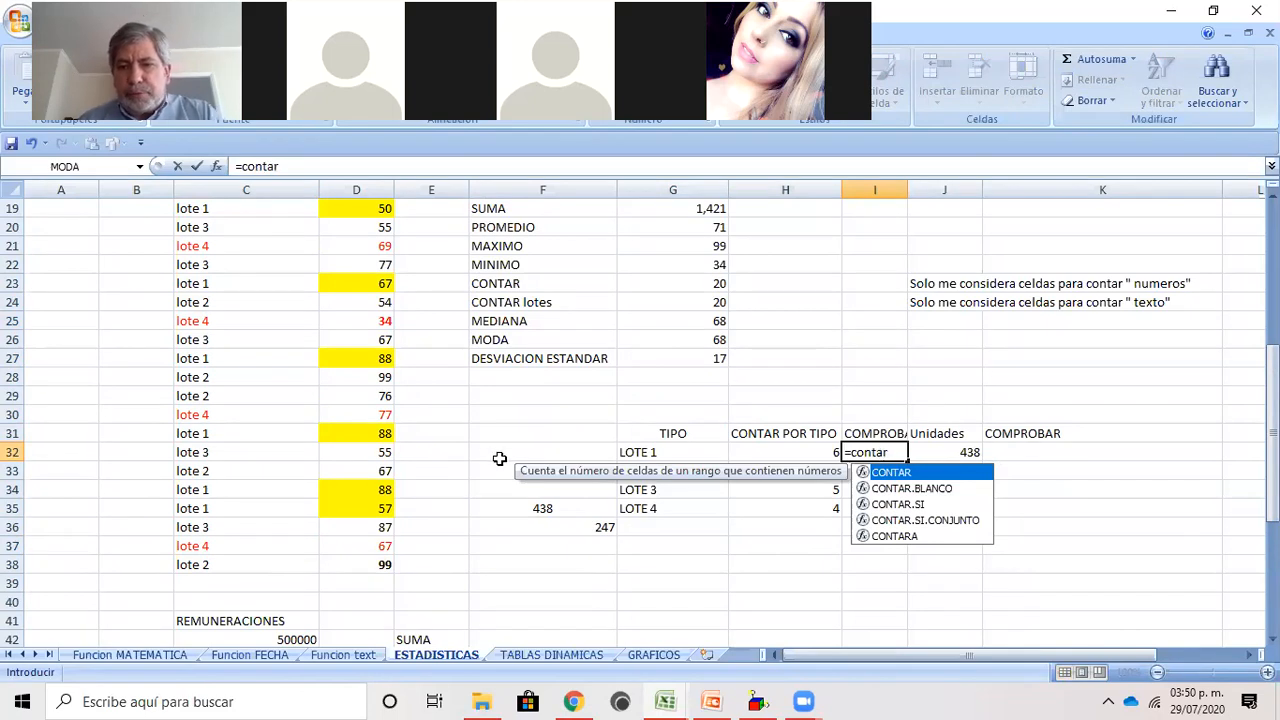
double_click(900, 504)
scroll(400, 500, up, 1)
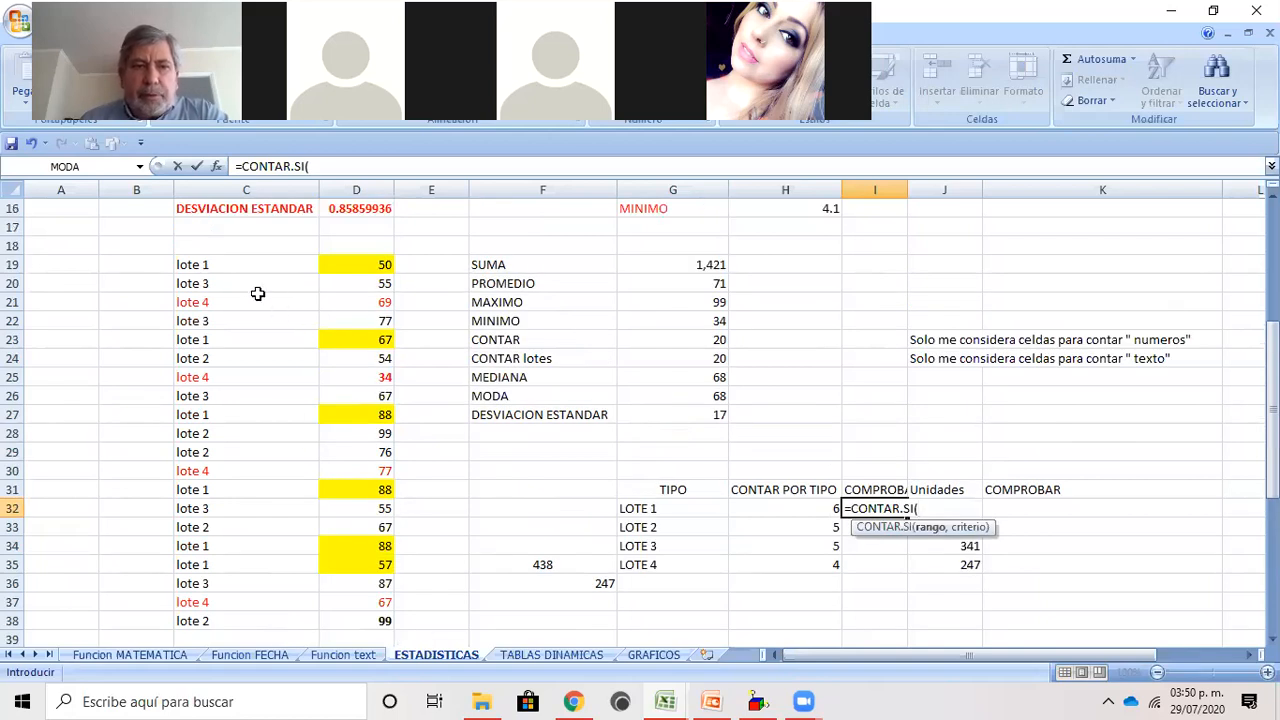
click(222, 264)
drag(222, 264, 229, 558)
key(shift+Up)
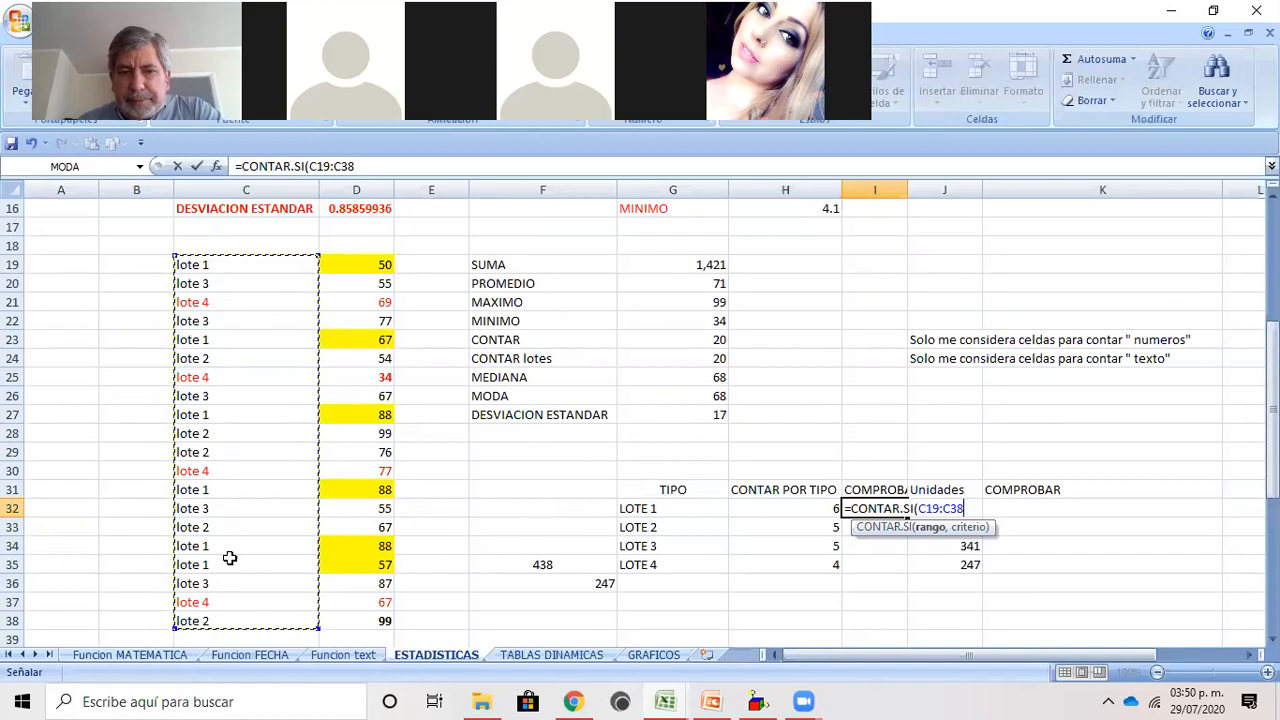
Step: Make H32 the range of the CONTAR.SI formula in I32, add the criterion "lote 1" and enter the formula
click(786, 509)
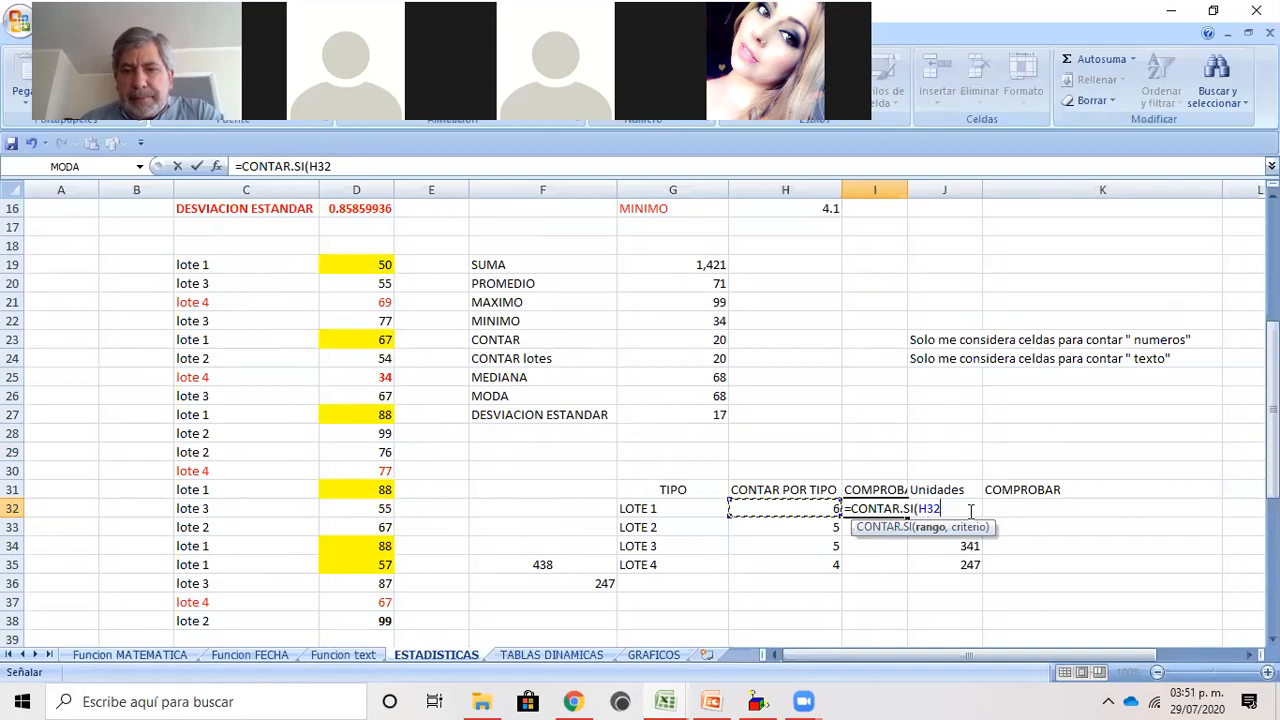
key(F2)
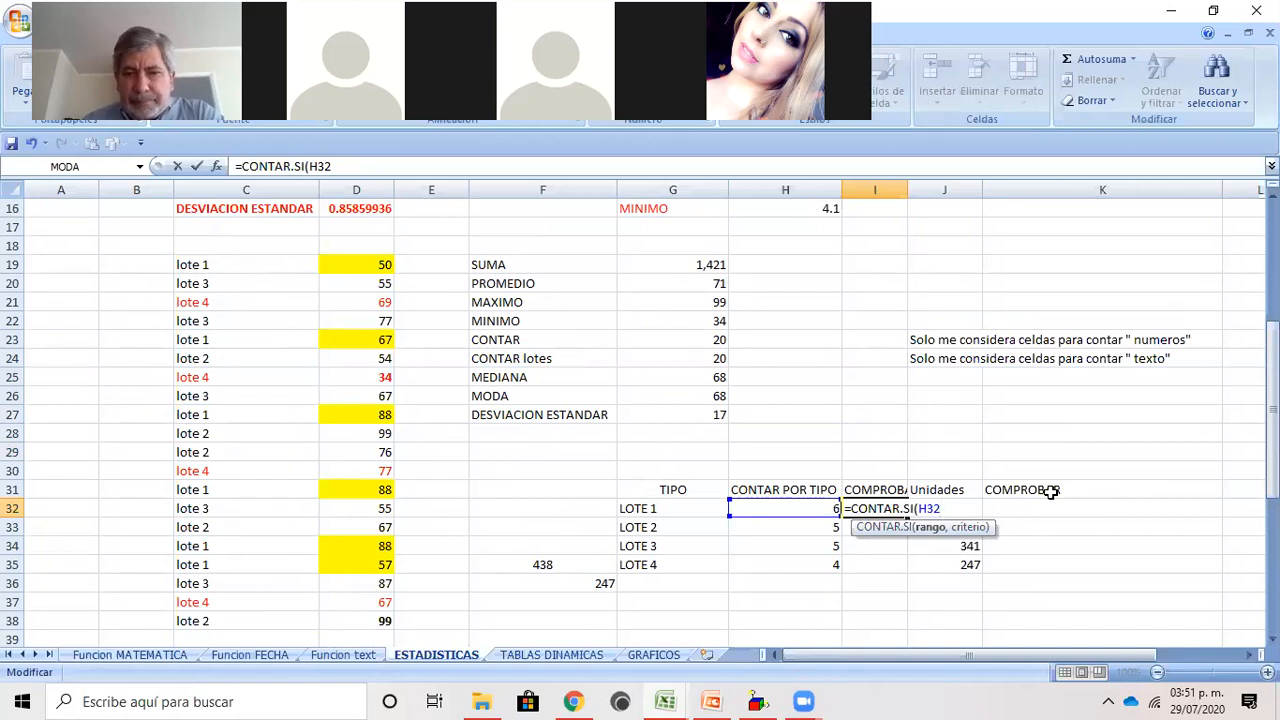
text(,"lote 1")
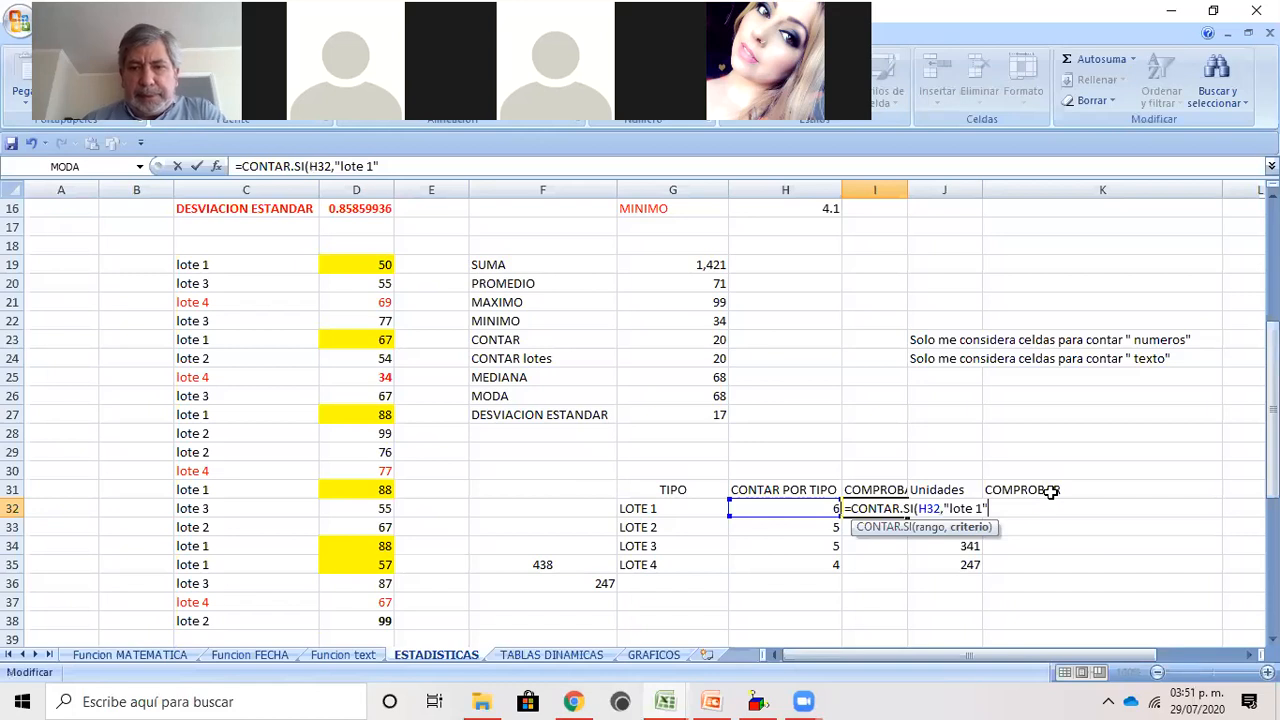
text())
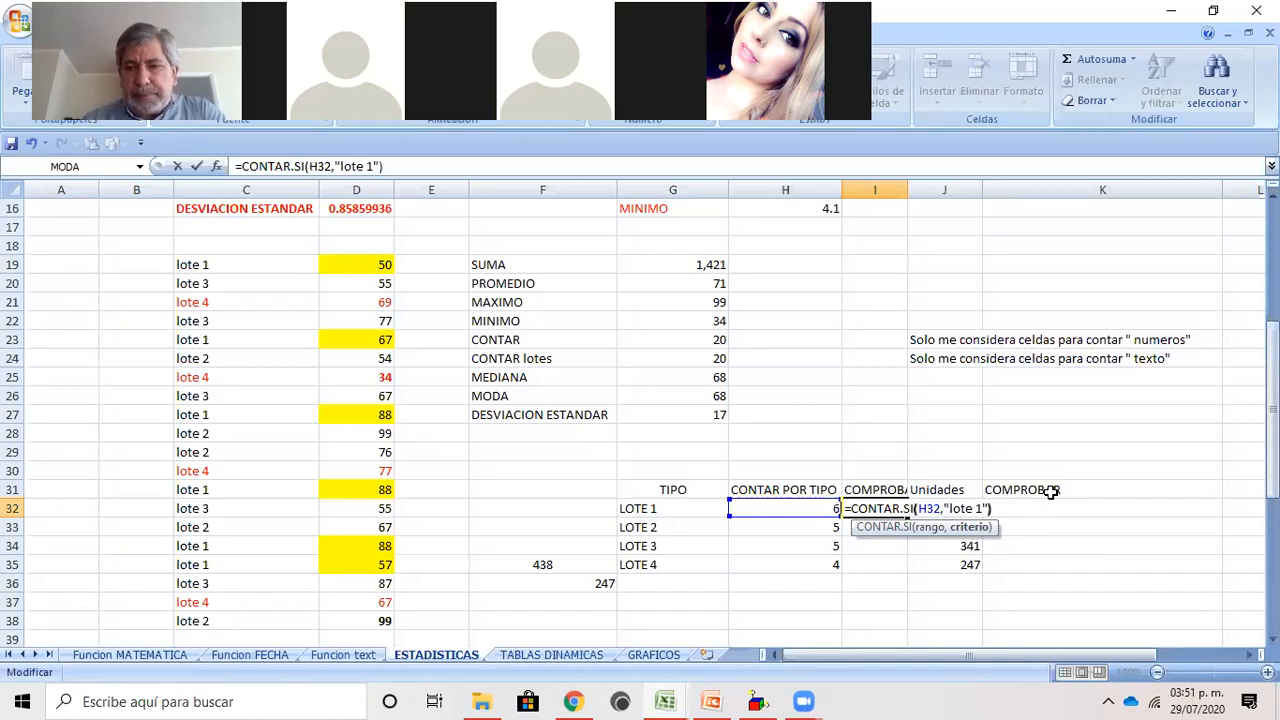
key(Return)
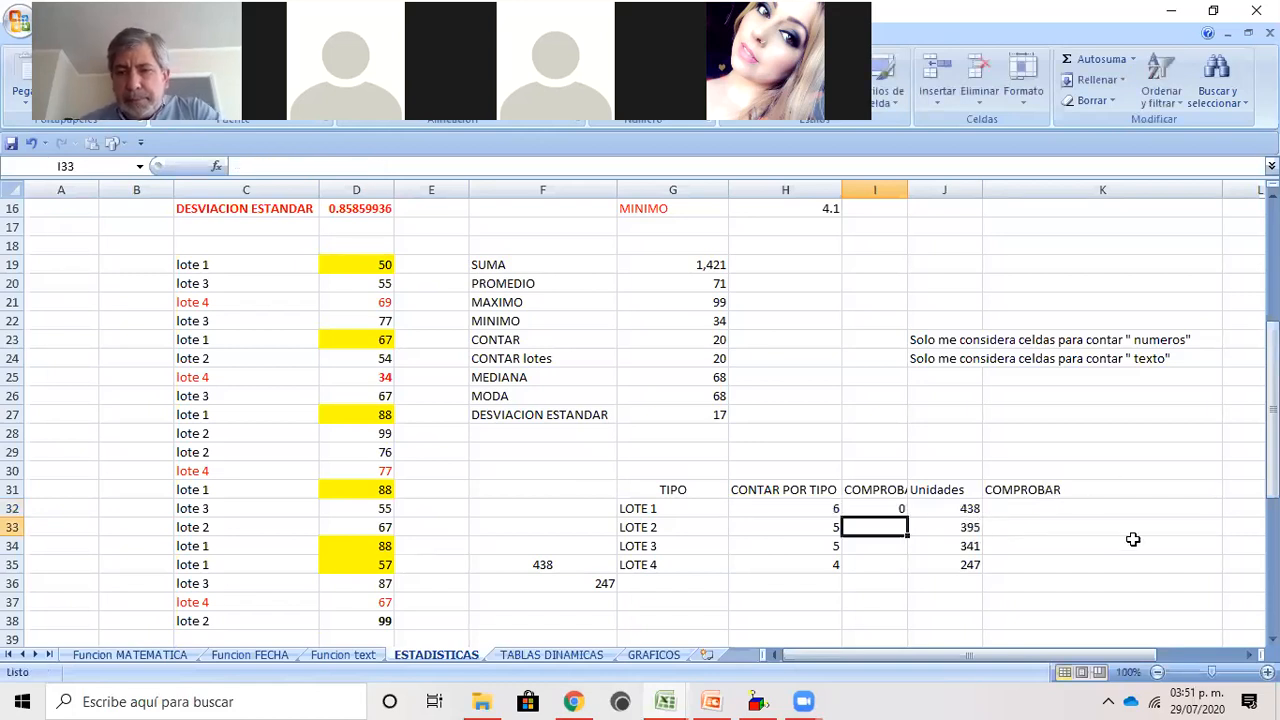
Step: Widen column I so the COMPROBAR heading fits, and compare the LOTE 1 formulas in cells H32 and I32
click(899, 508)
drag(907, 189, 977, 189)
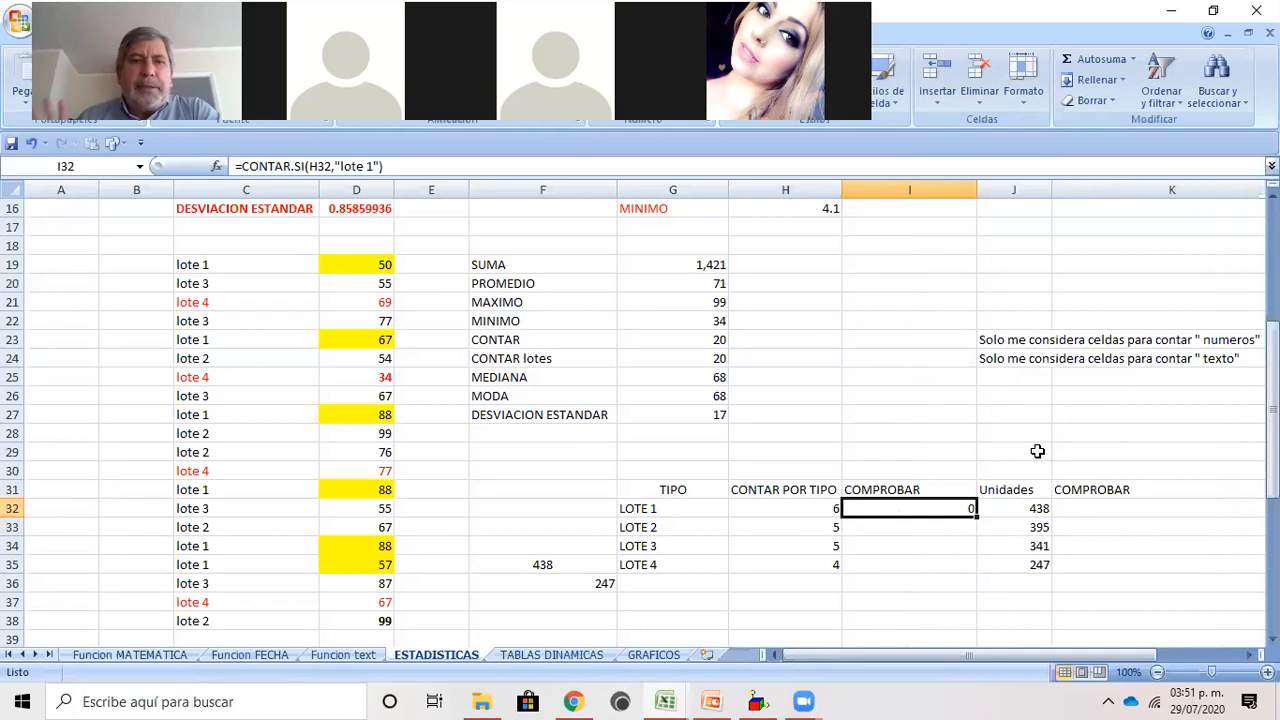
click(788, 508)
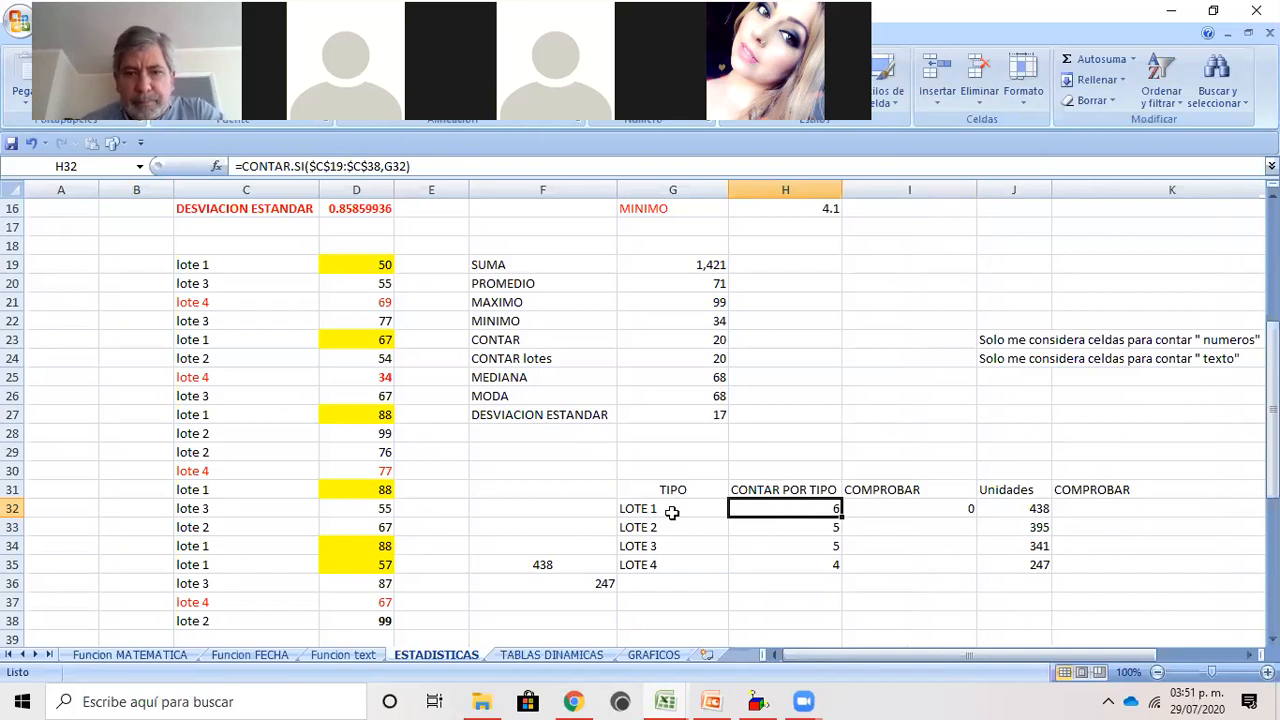
click(668, 510)
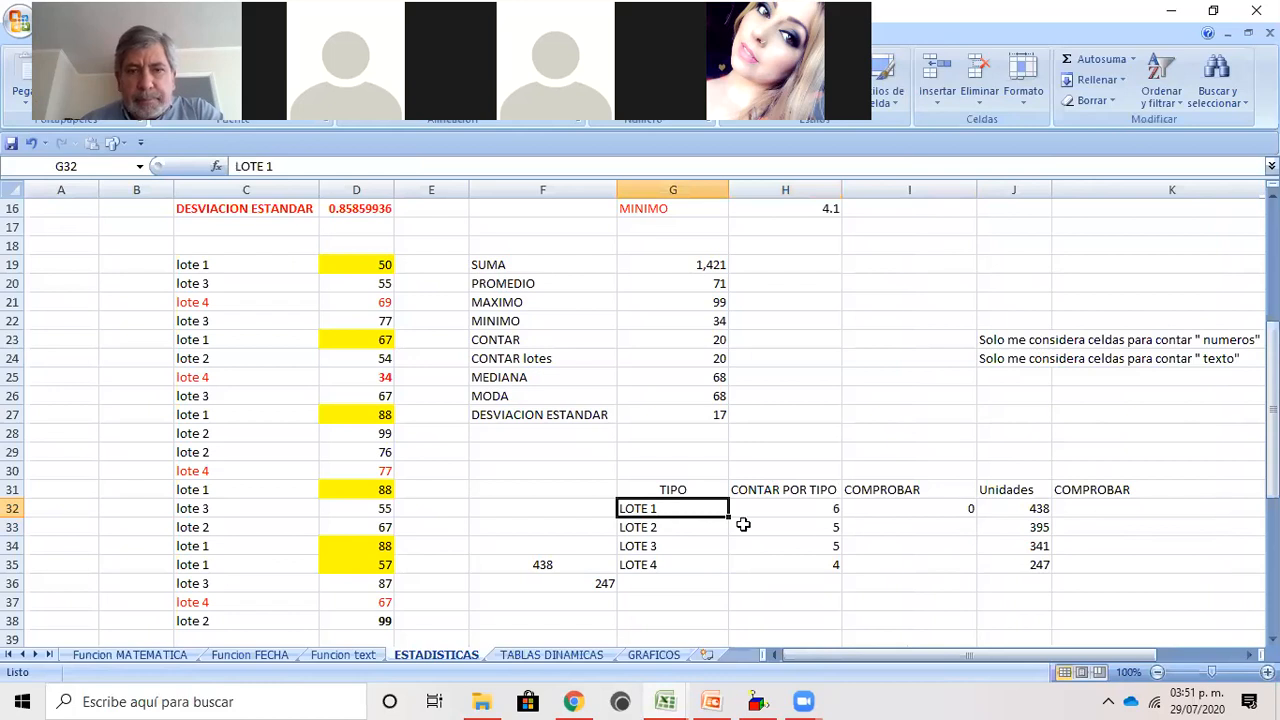
click(910, 510)
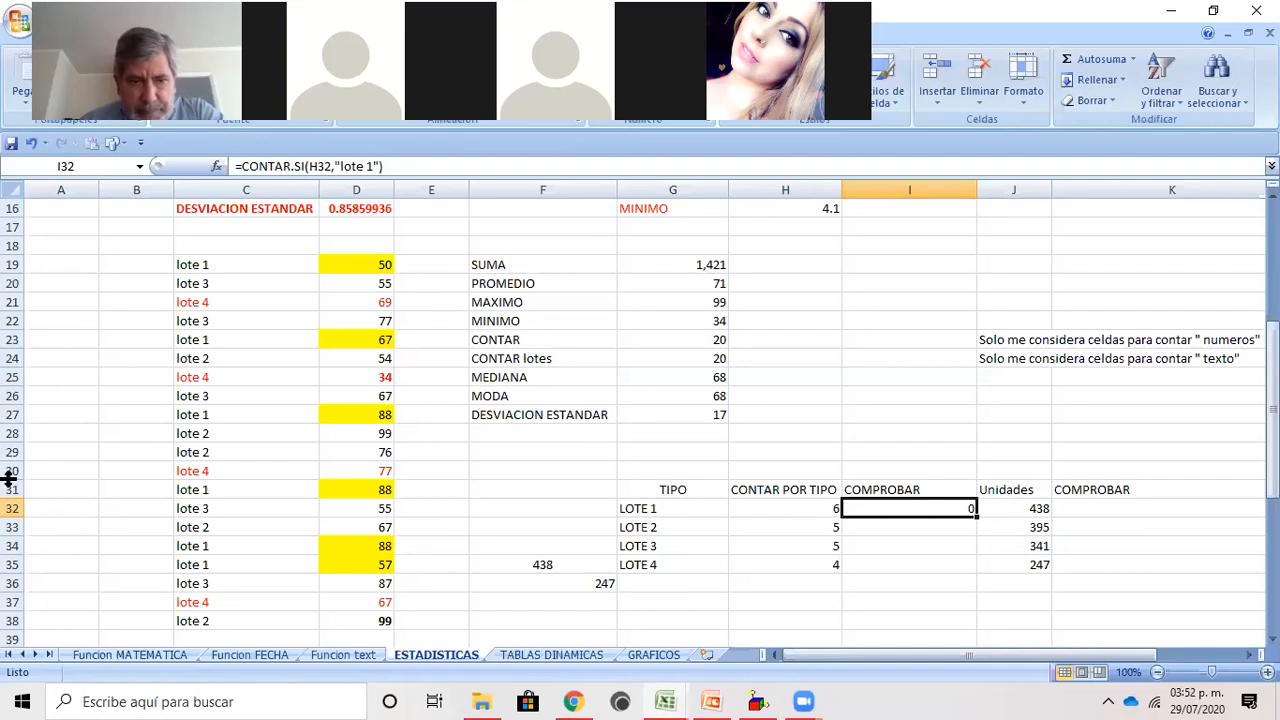
click(811, 509)
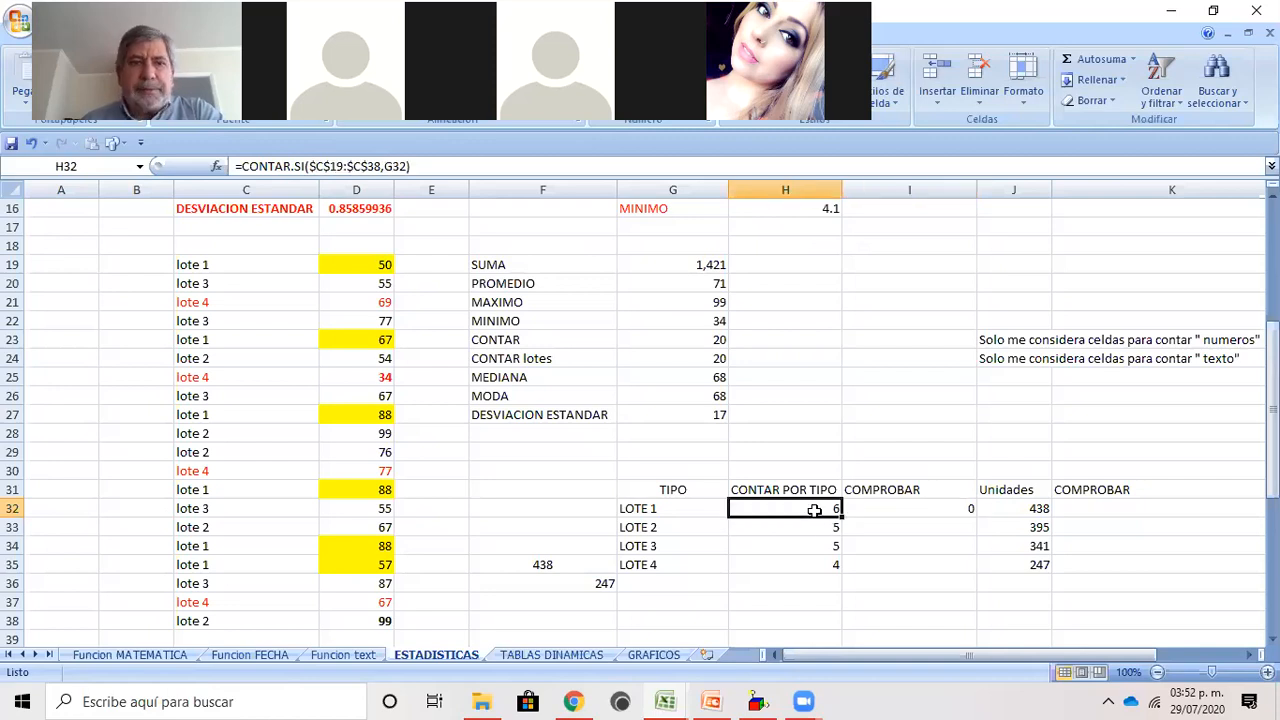
Step: Correct the range in cell I32 so the formula reads =CONTAR.SI(C19:C38,"lote 1")
click(902, 500)
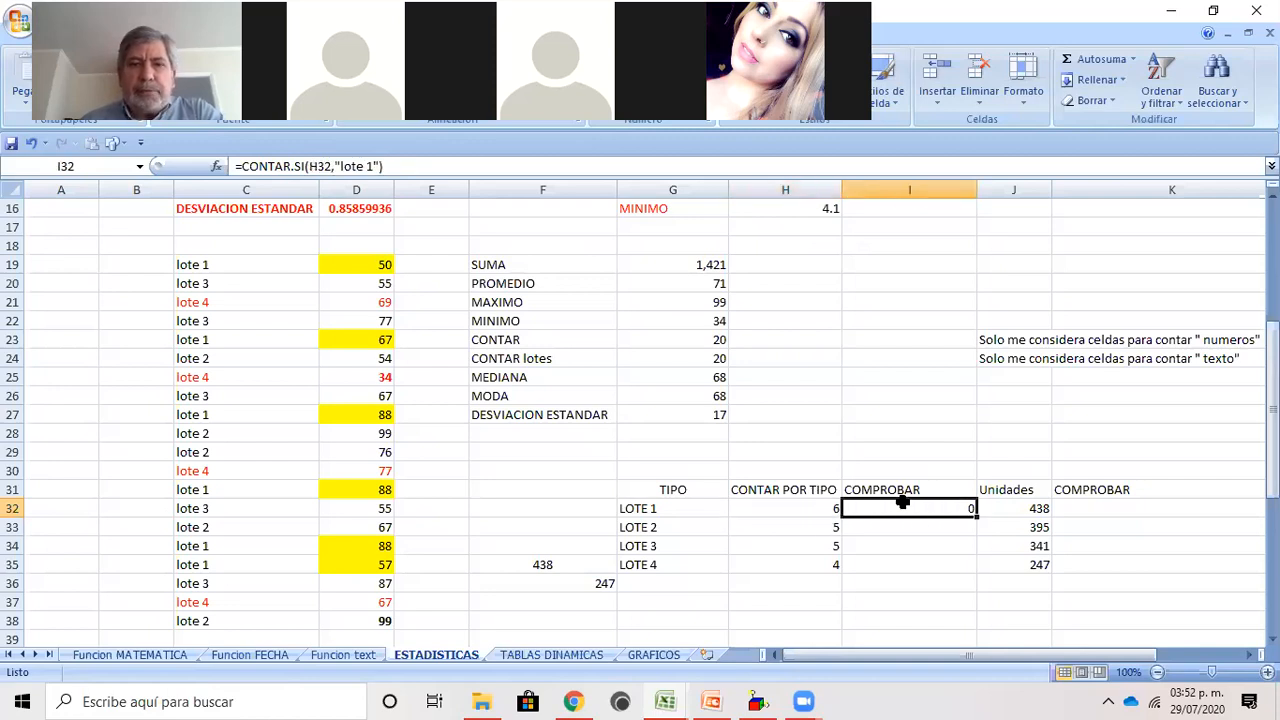
click(378, 167)
click(322, 167)
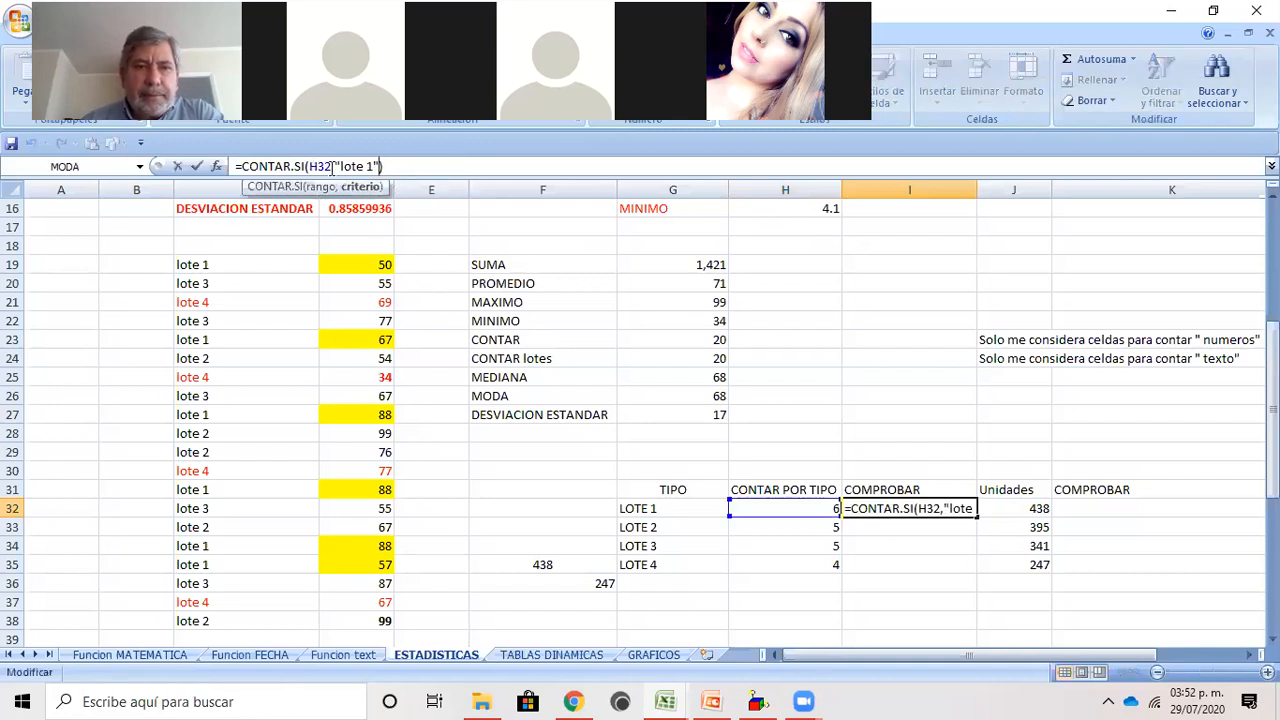
key(Delete)
key(BackSpace)
key(BackSpace)
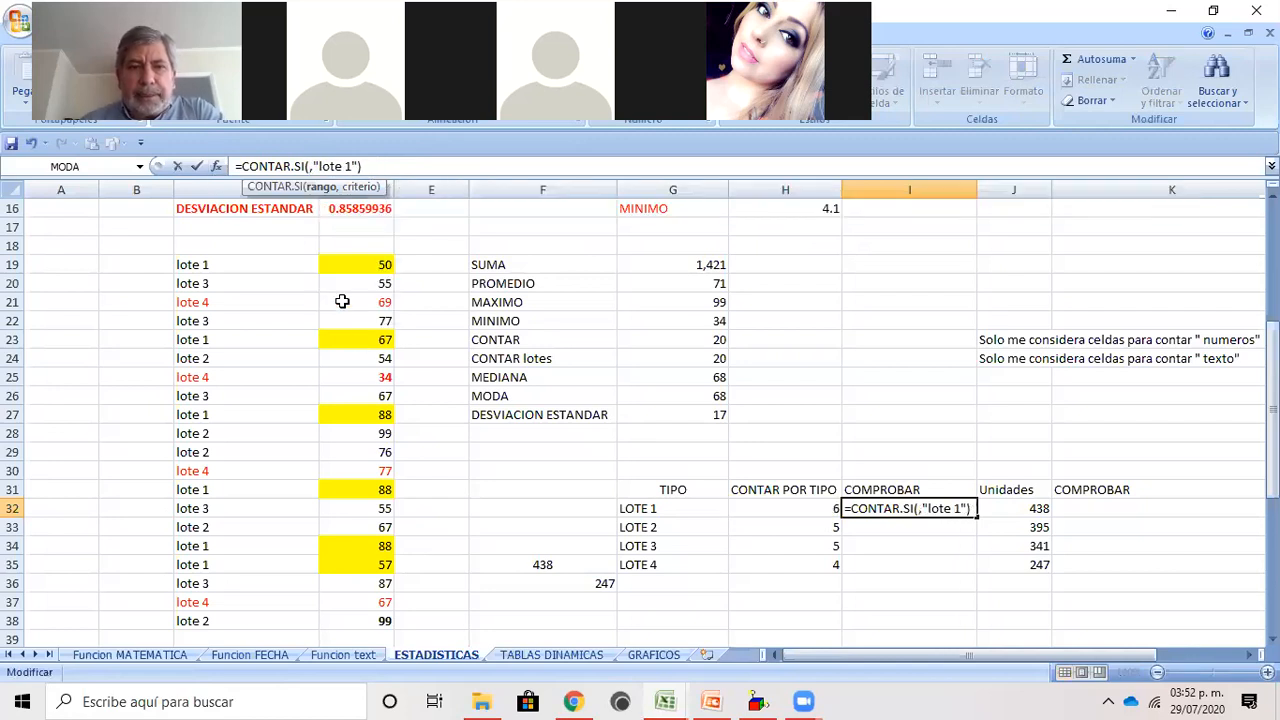
drag(233, 264, 250, 600)
key(shift+Down)
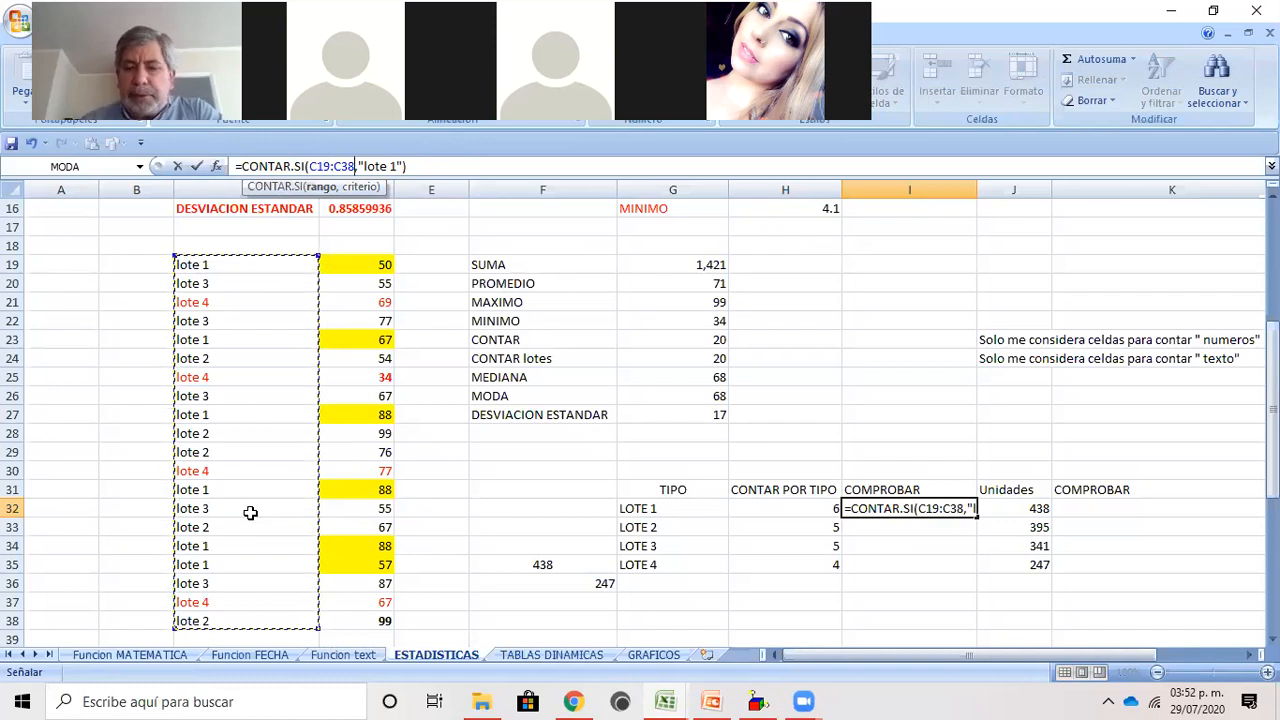
key(Return)
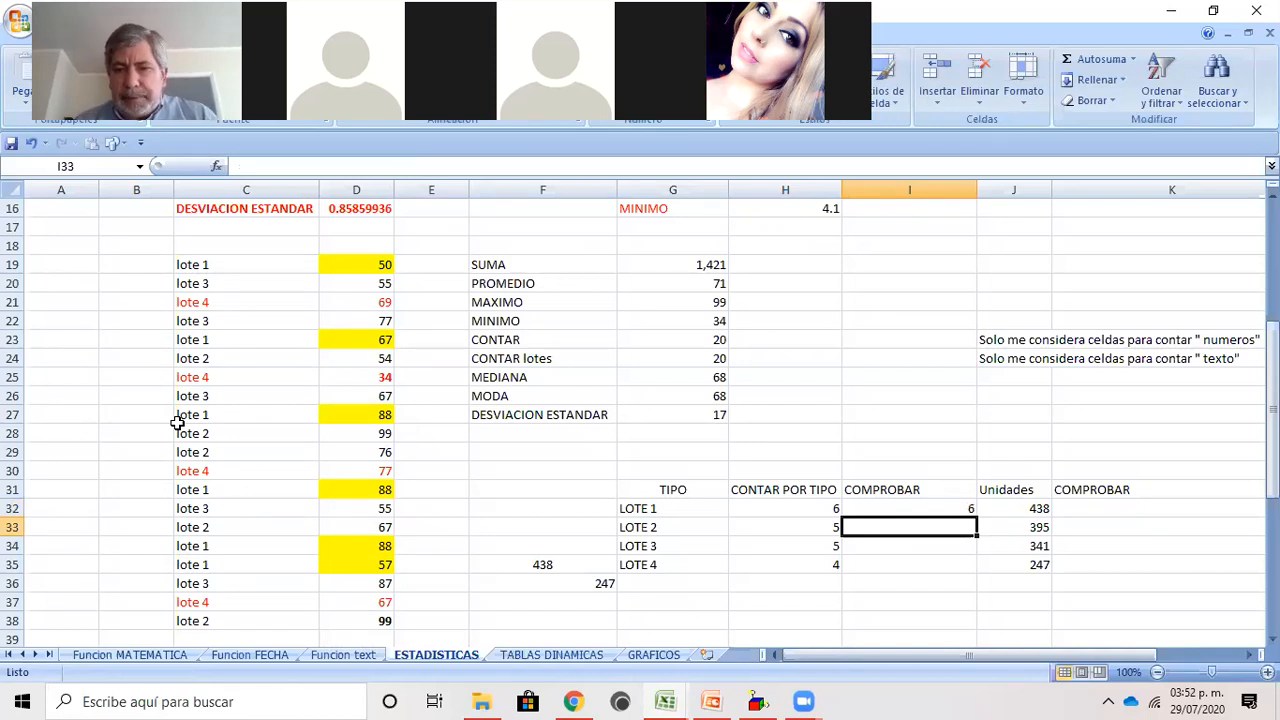
click(943, 509)
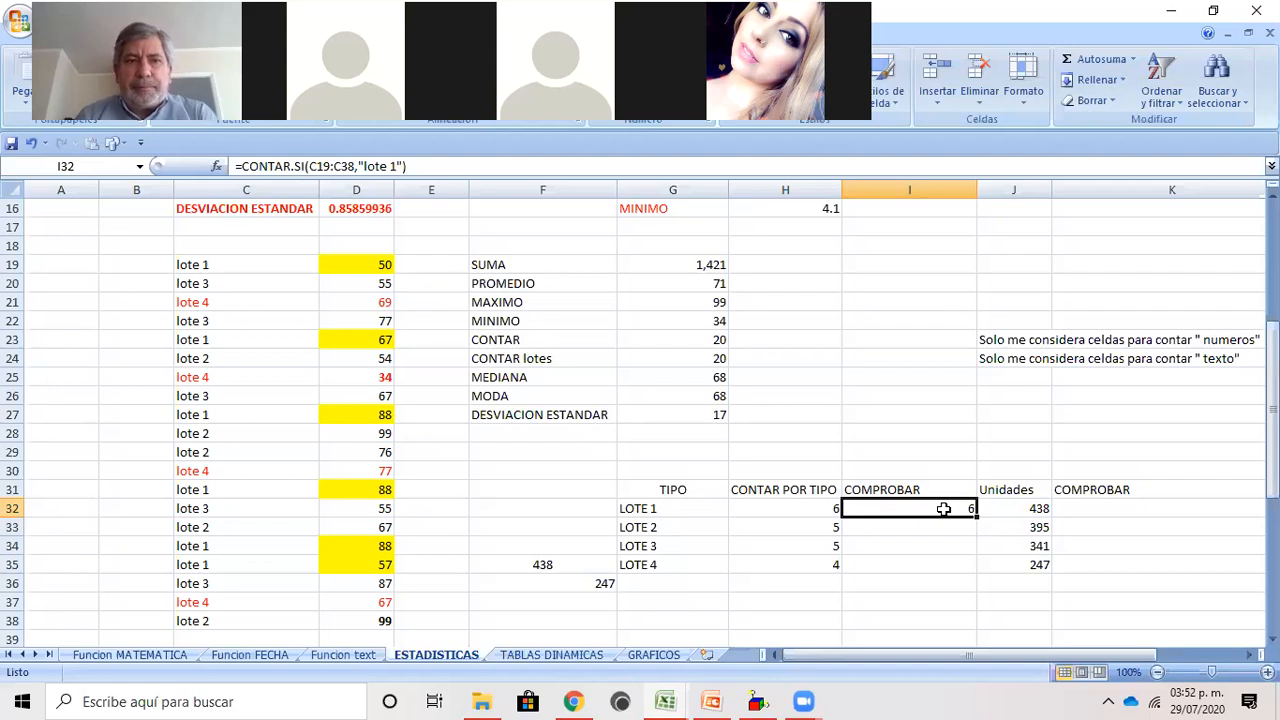
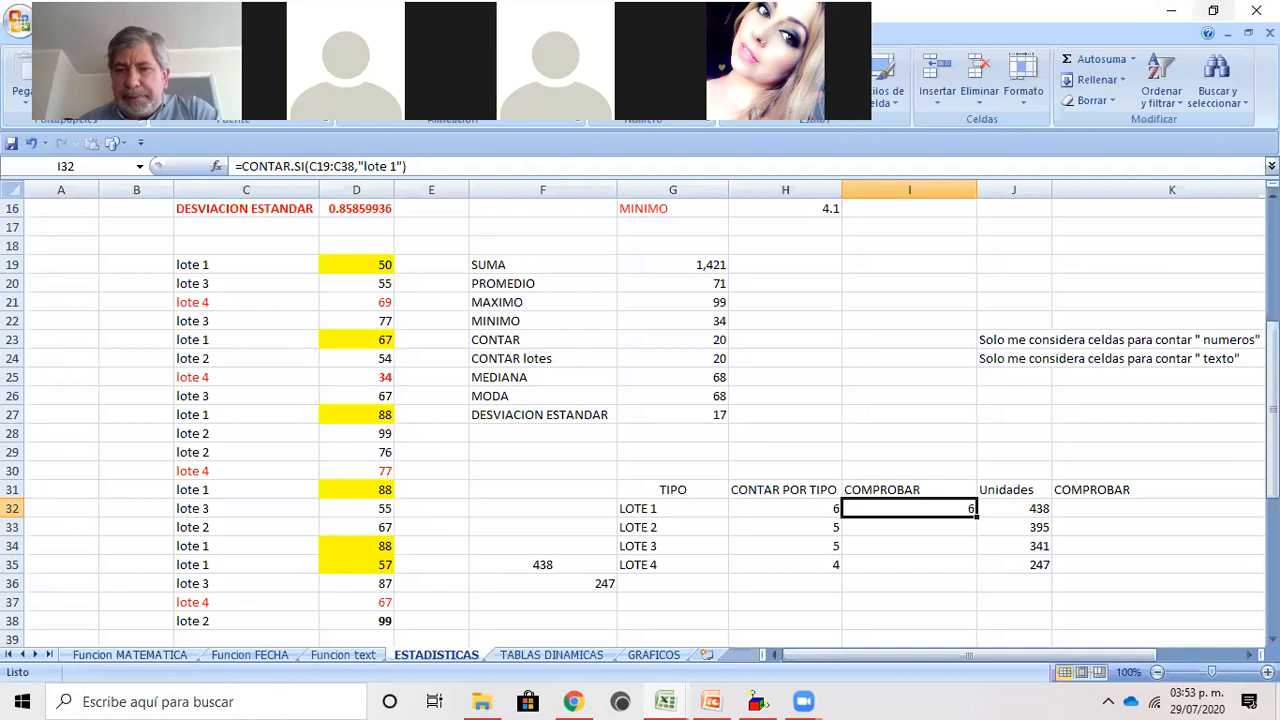
Step: Compare the LOTE 1 formulas in H32 and I32, and fill the I32 formula down through I35
click(800, 507)
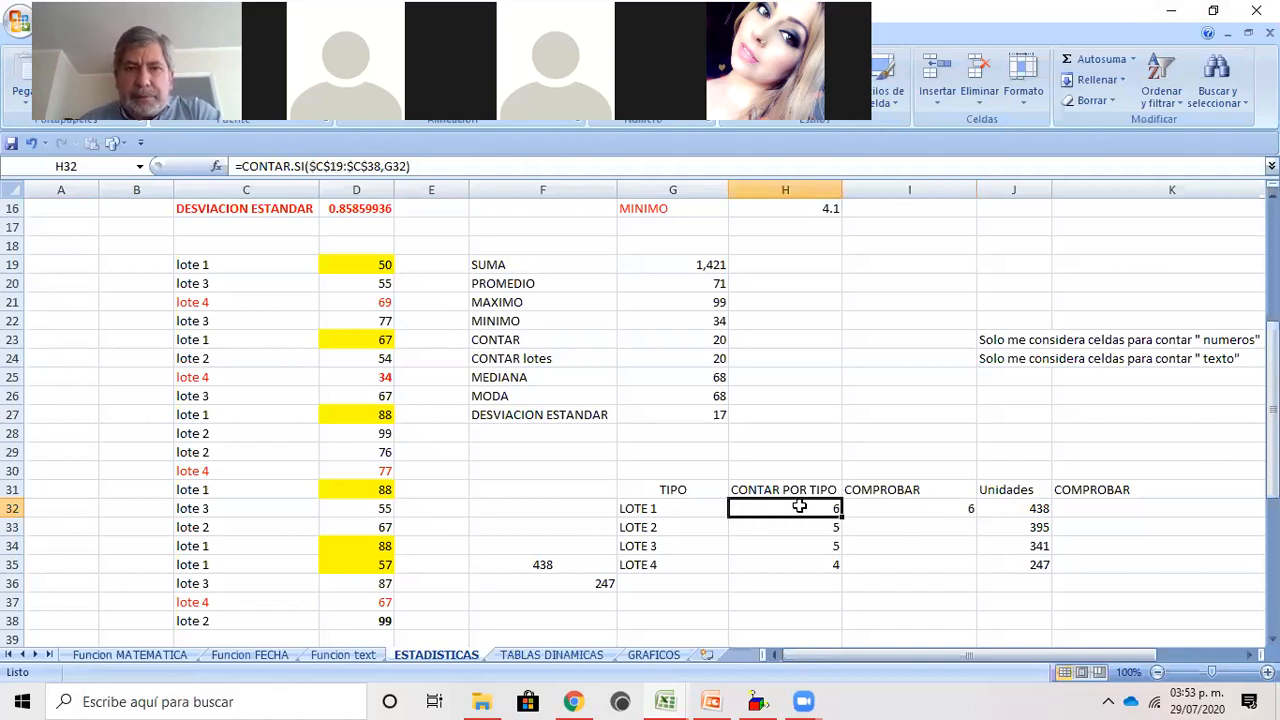
click(917, 507)
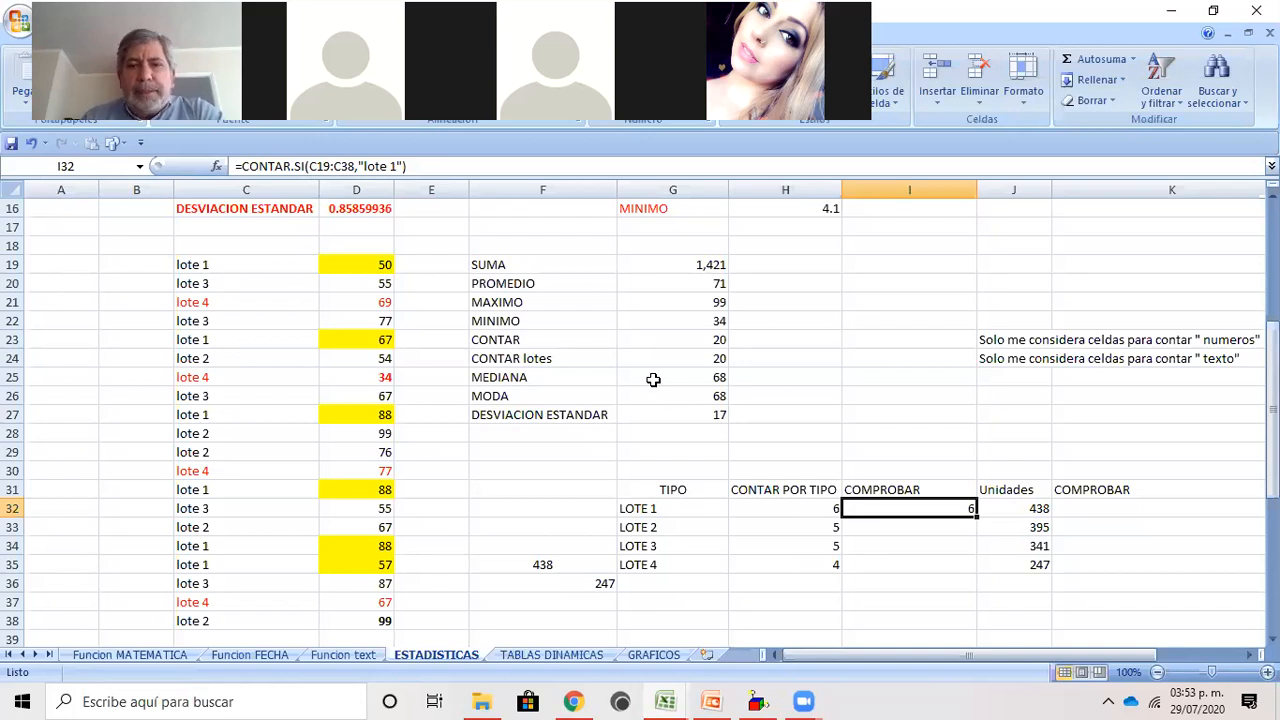
drag(975, 512, 983, 585)
click(1200, 563)
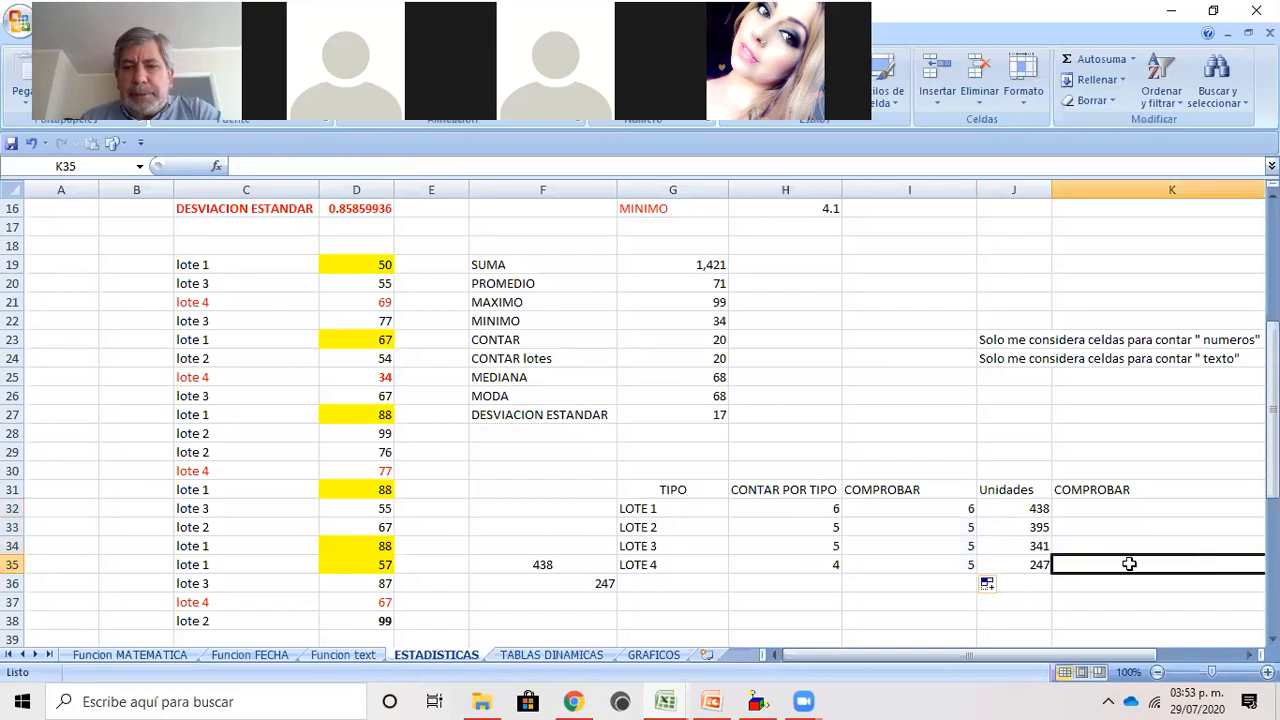
Step: Check the COMPROBAR counts in I33:I35 and compare the LOTE 4 count with the lote 4 entries in column C
click(907, 527)
click(904, 548)
click(902, 564)
click(904, 530)
click(904, 545)
click(900, 580)
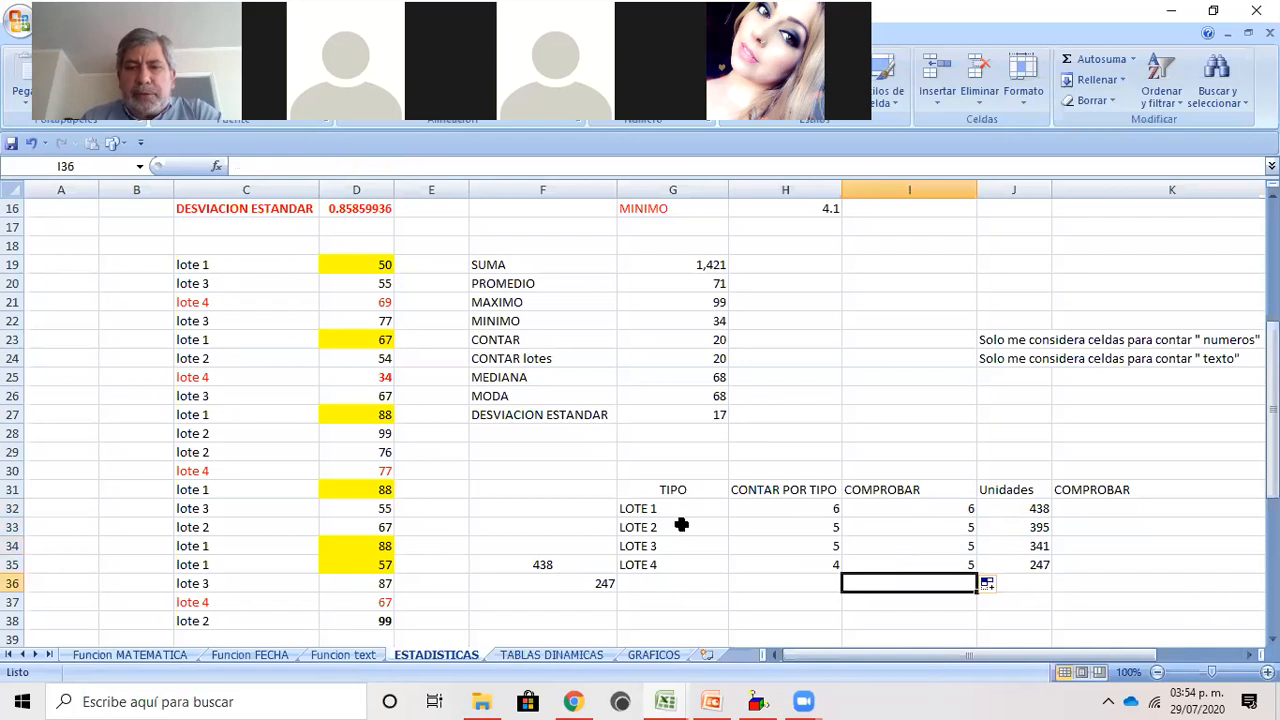
click(643, 564)
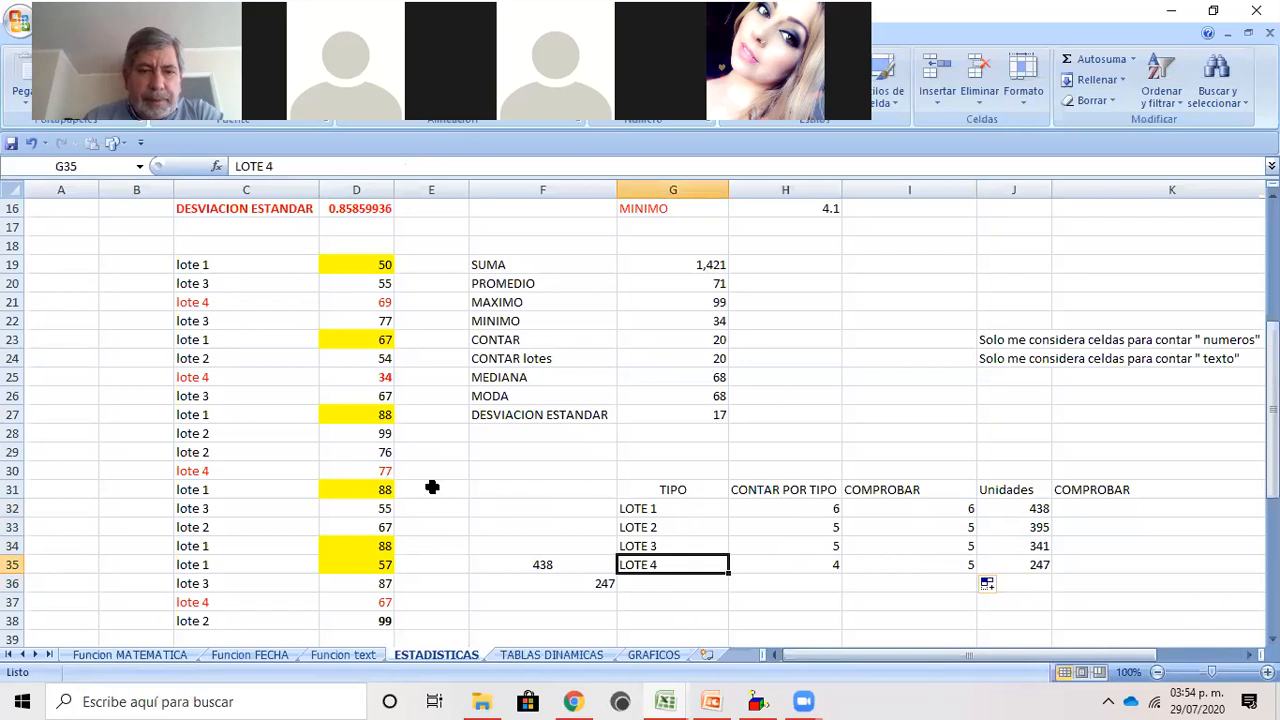
click(358, 301)
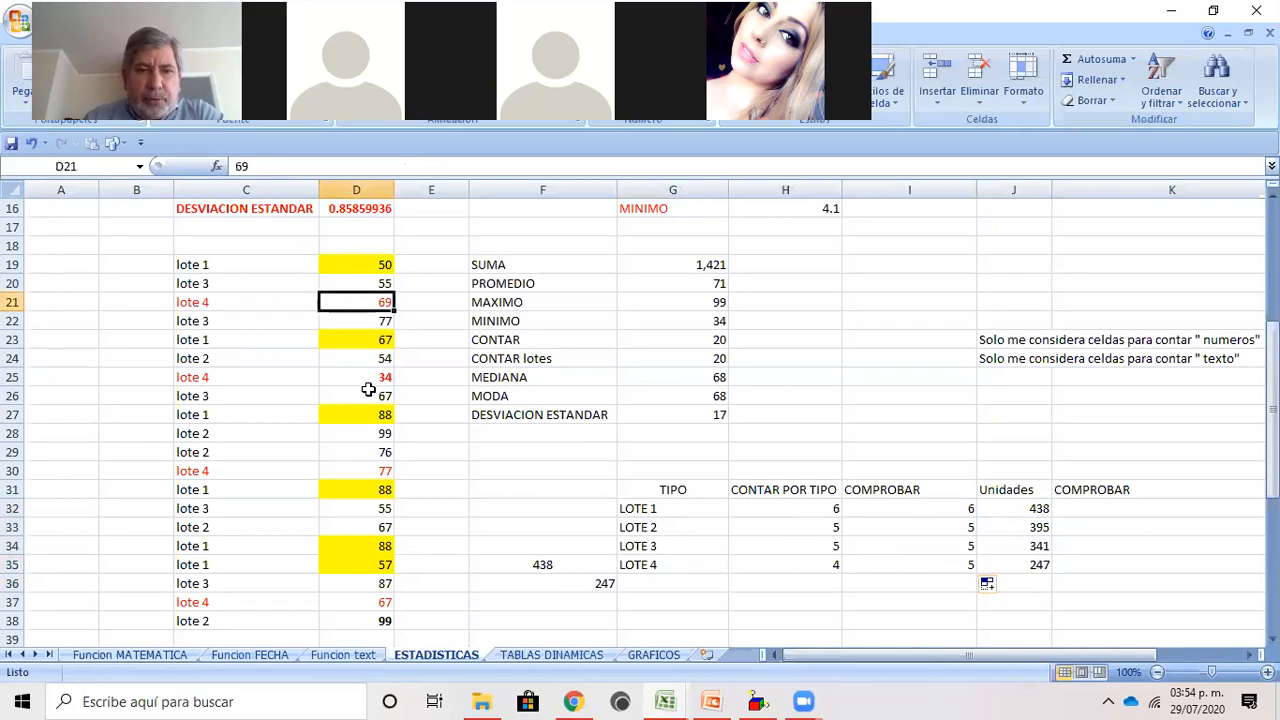
click(206, 376)
click(196, 304)
click(186, 467)
click(200, 602)
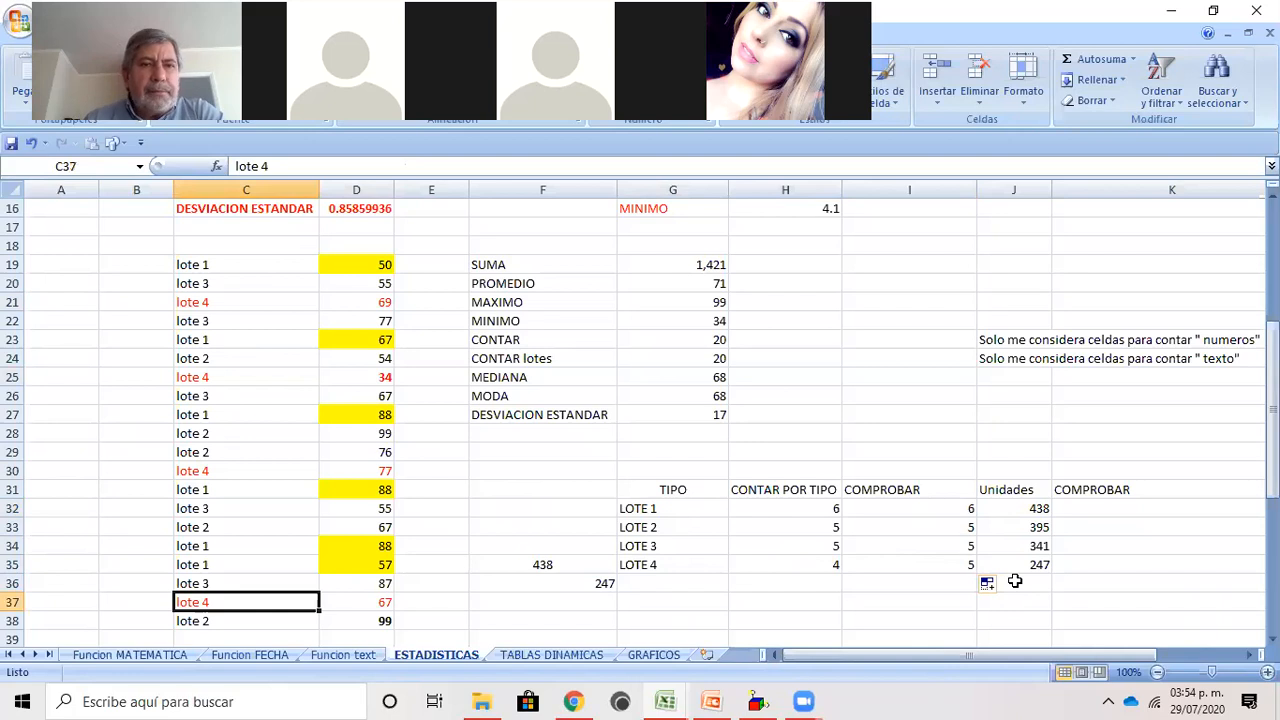
Step: Inspect the range and criterion of each CONTAR.SI formula from I32 to I35
click(966, 508)
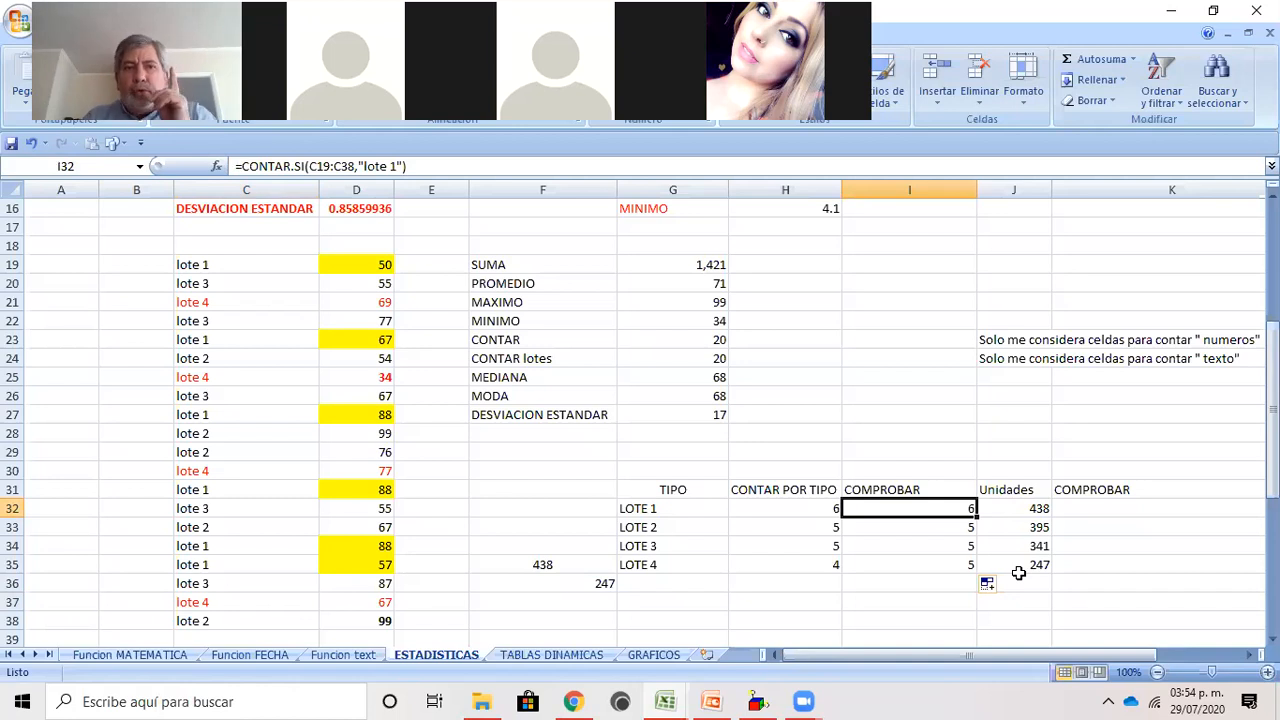
click(932, 524)
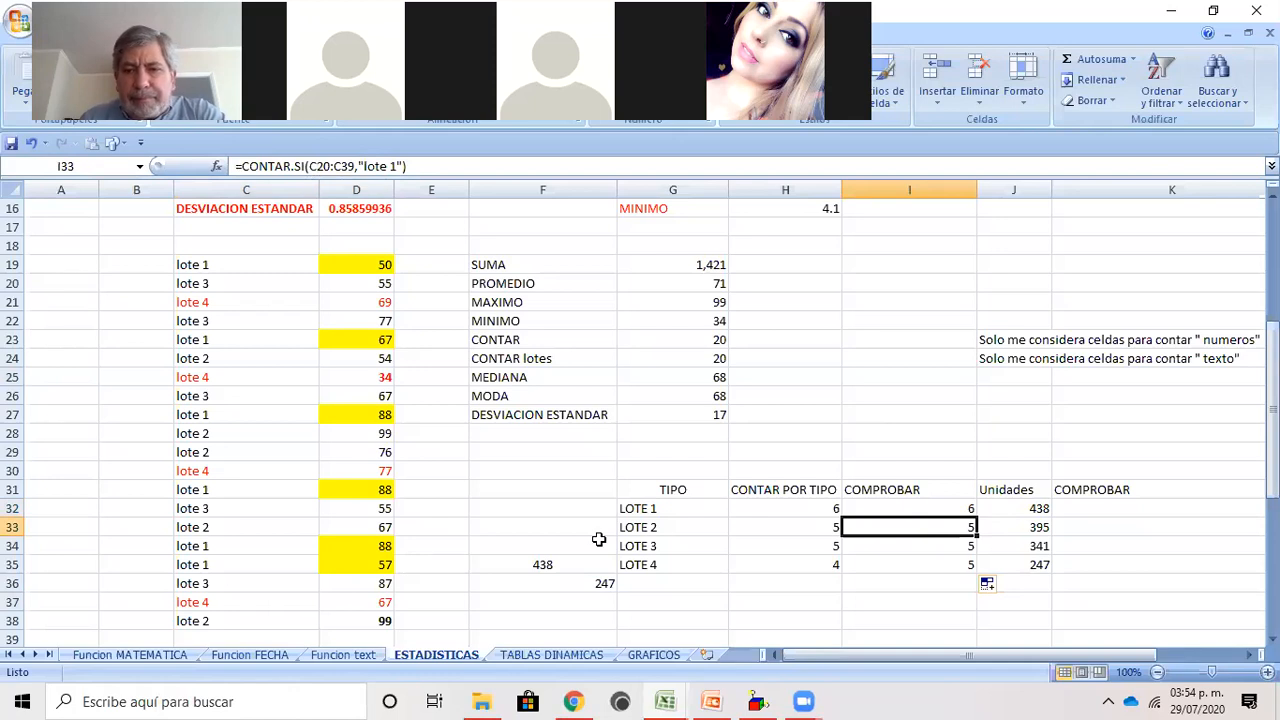
click(899, 544)
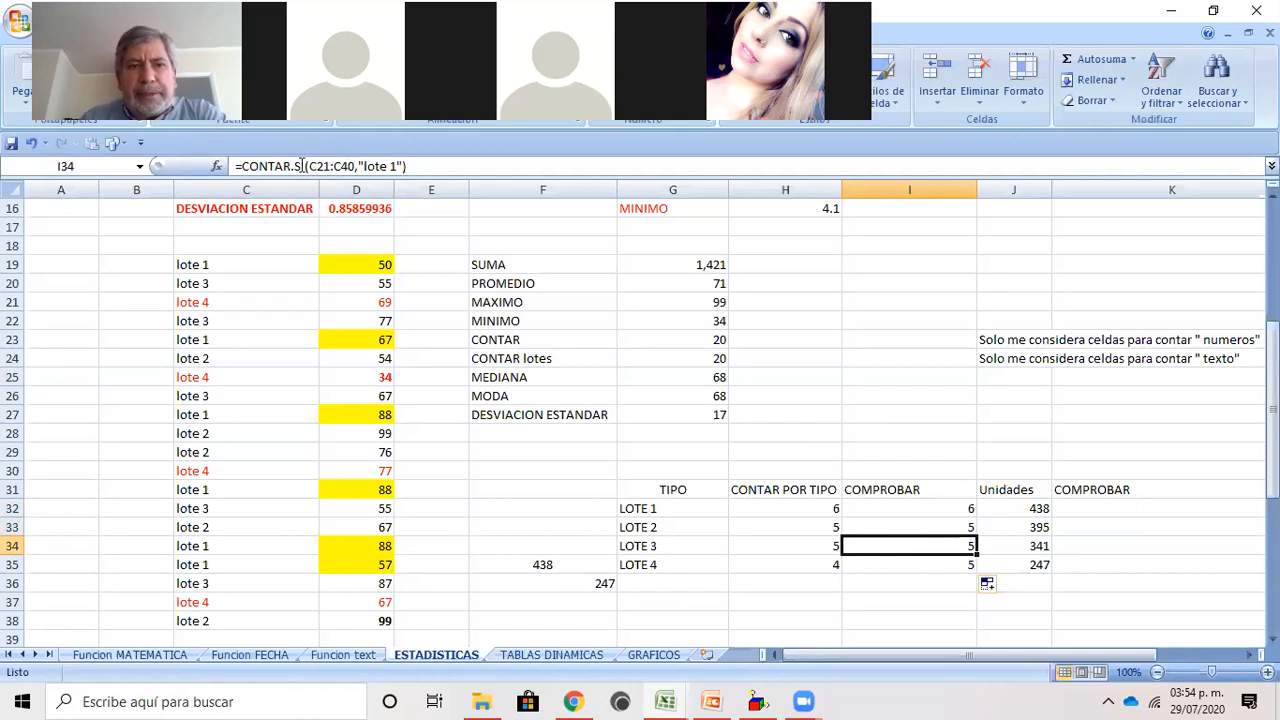
key(Down)
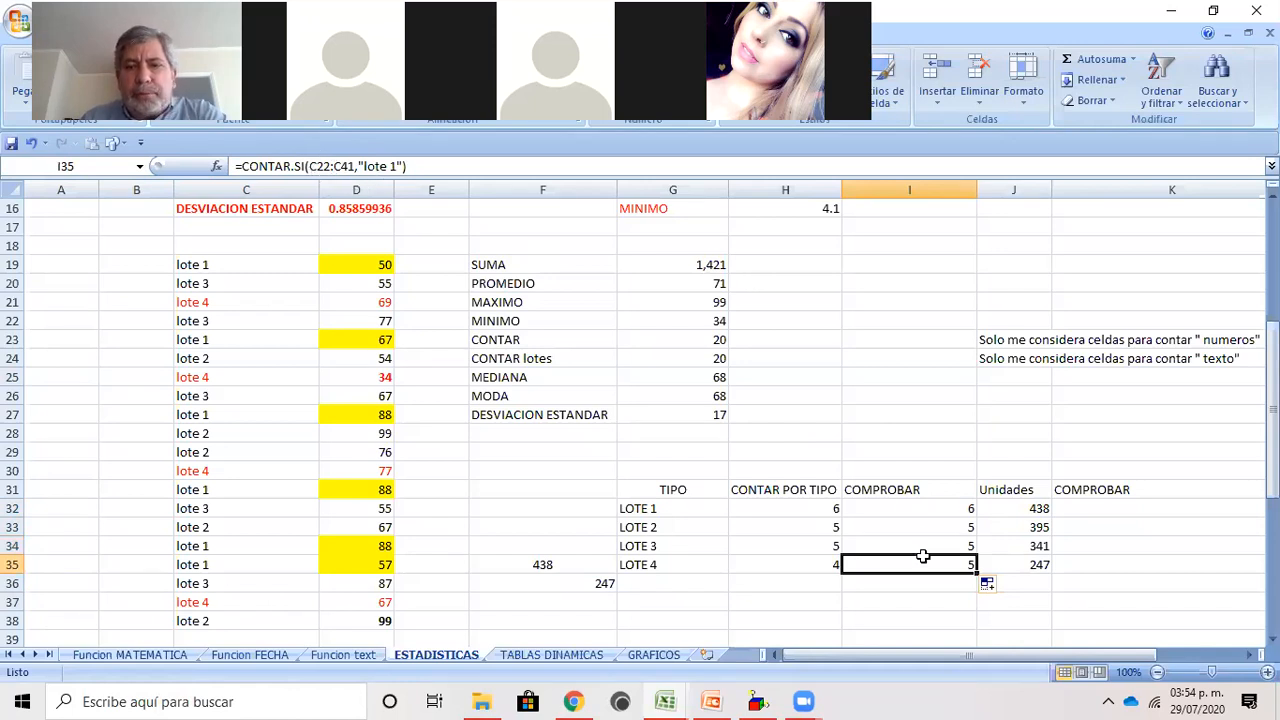
Step: Make the range in cell I32 absolute so the formula reads =CONTAR.SI($C$19:$C$38,"lote 1")
click(910, 512)
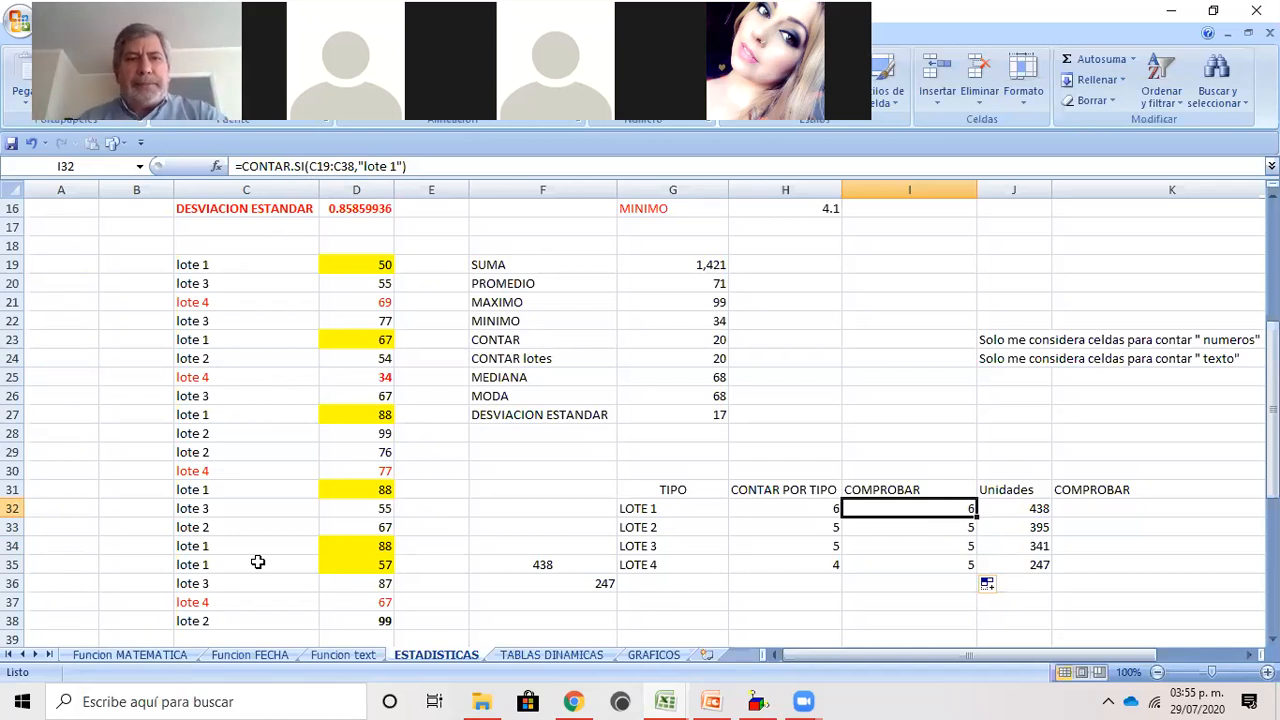
click(316, 166)
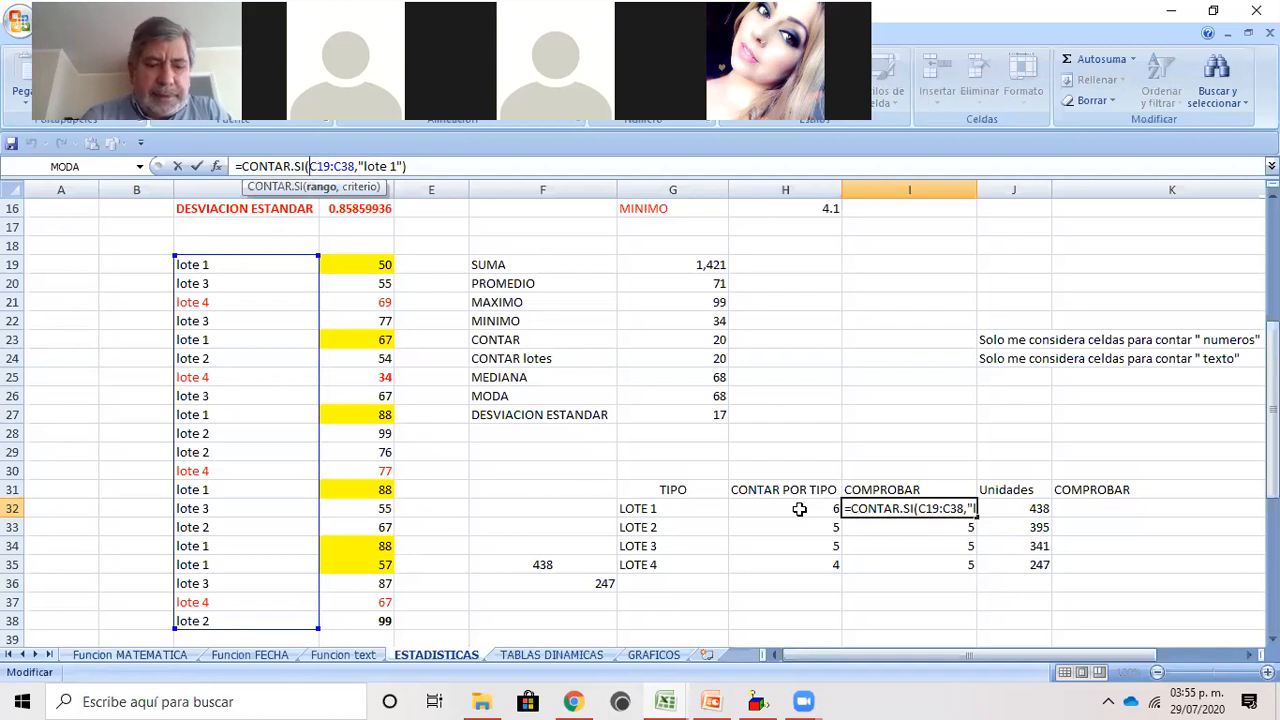
text($C)
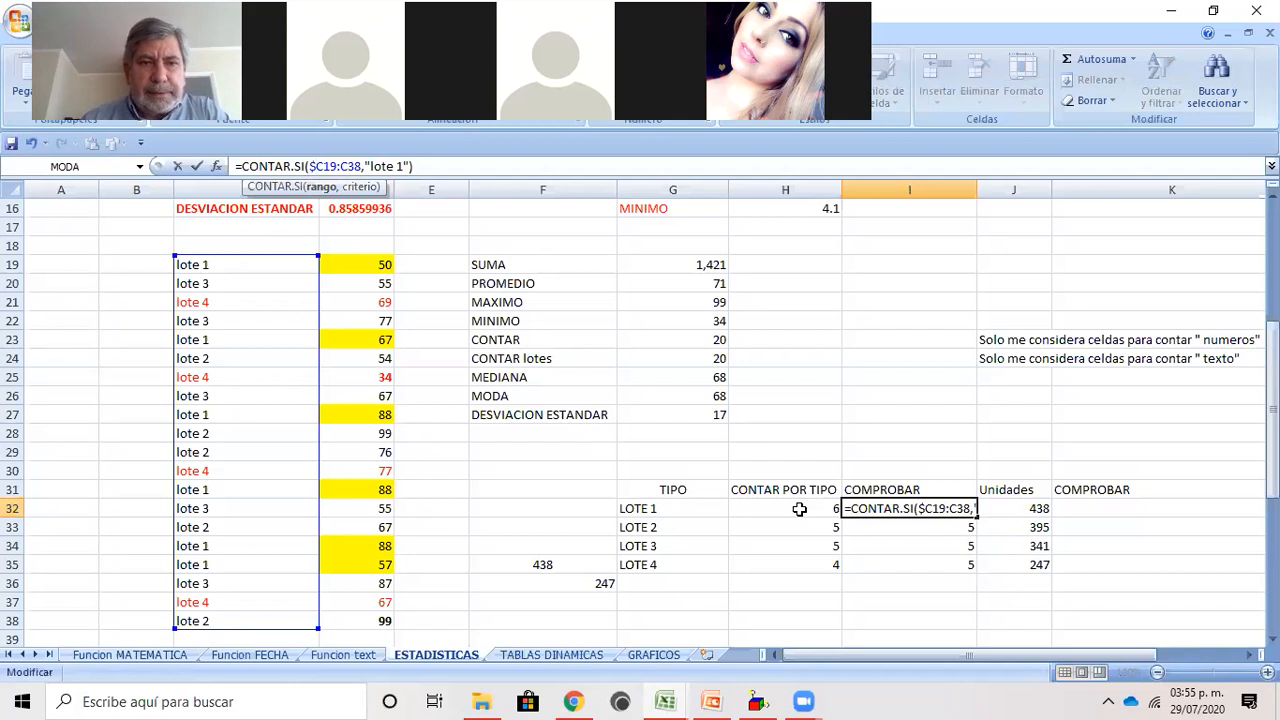
text($19:)
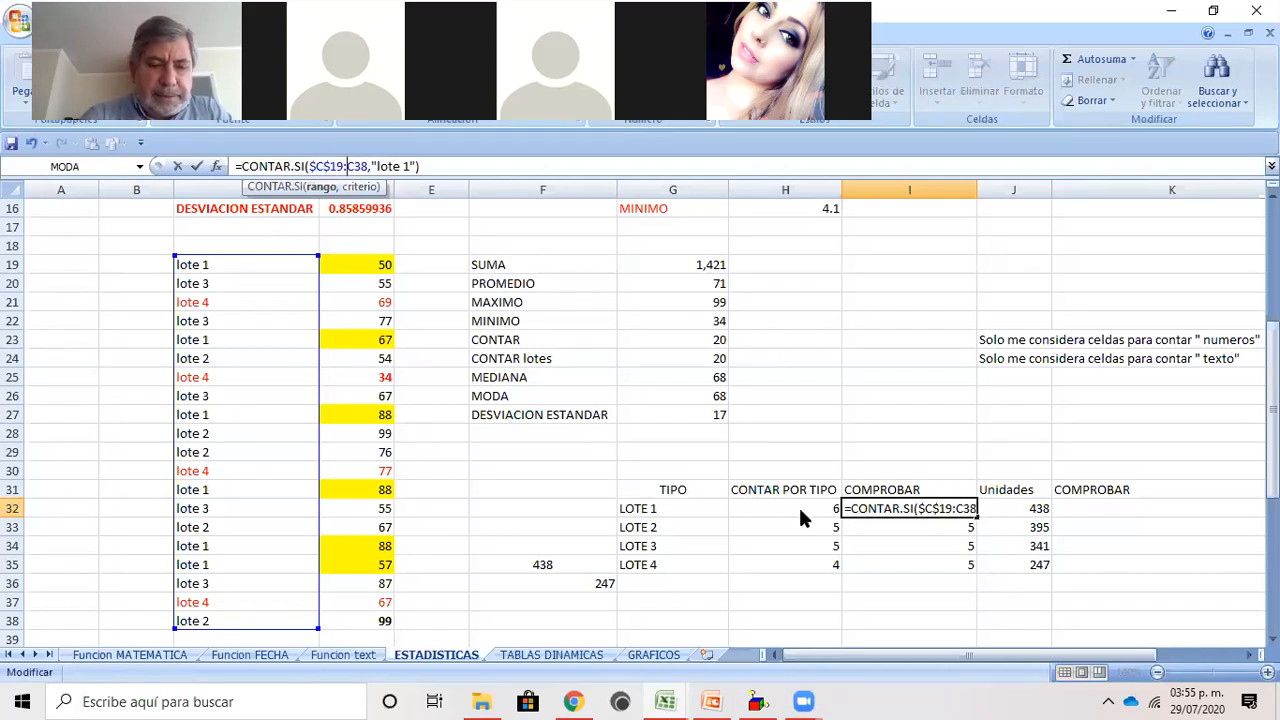
text($)
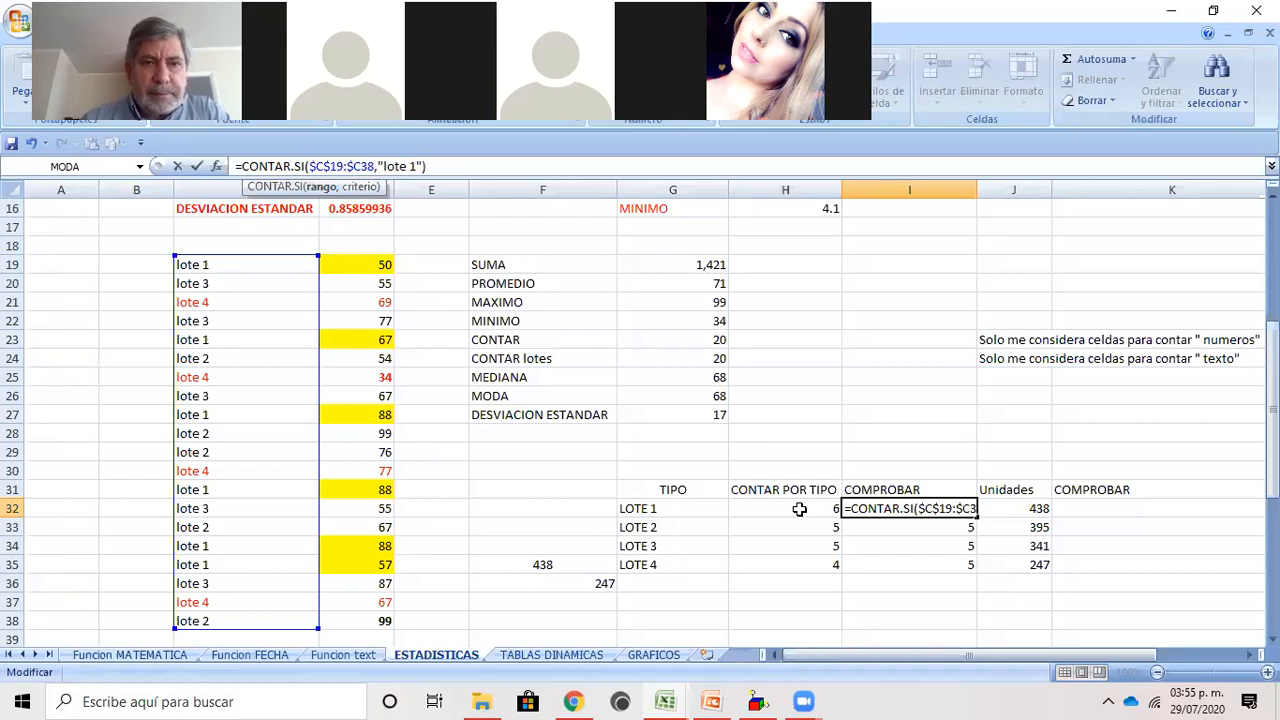
key(Right)
text($)
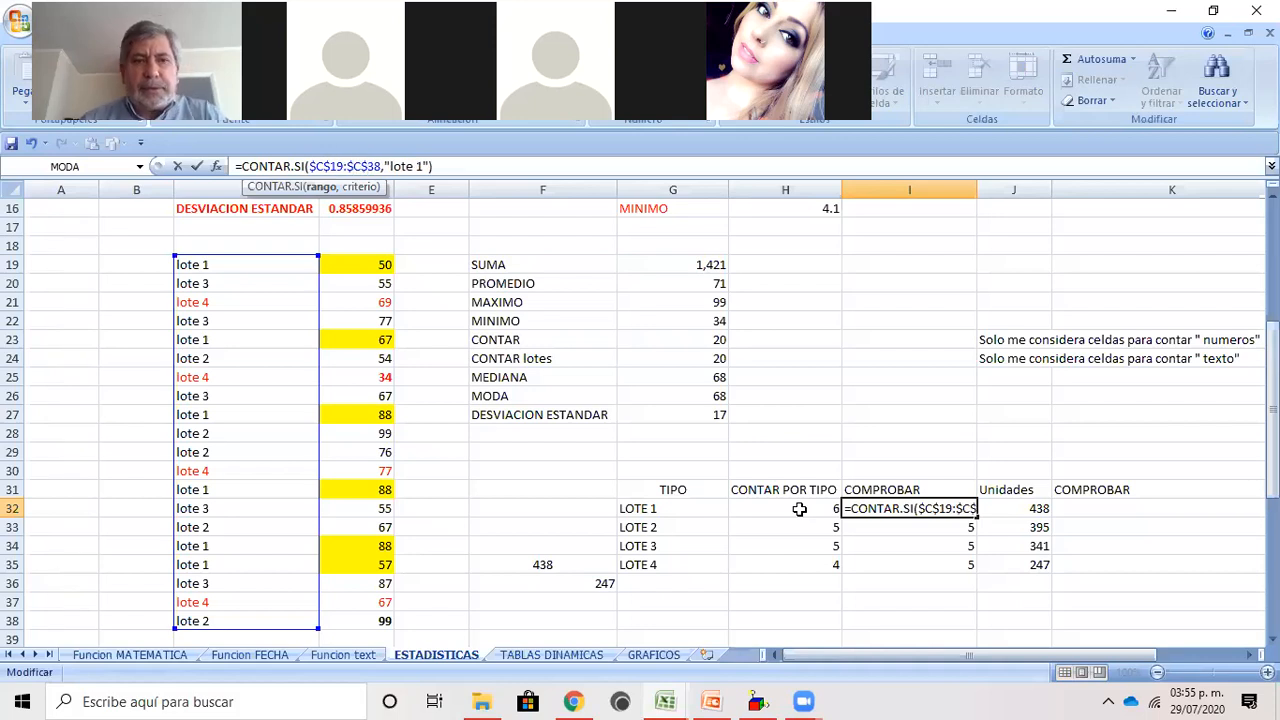
key(Return)
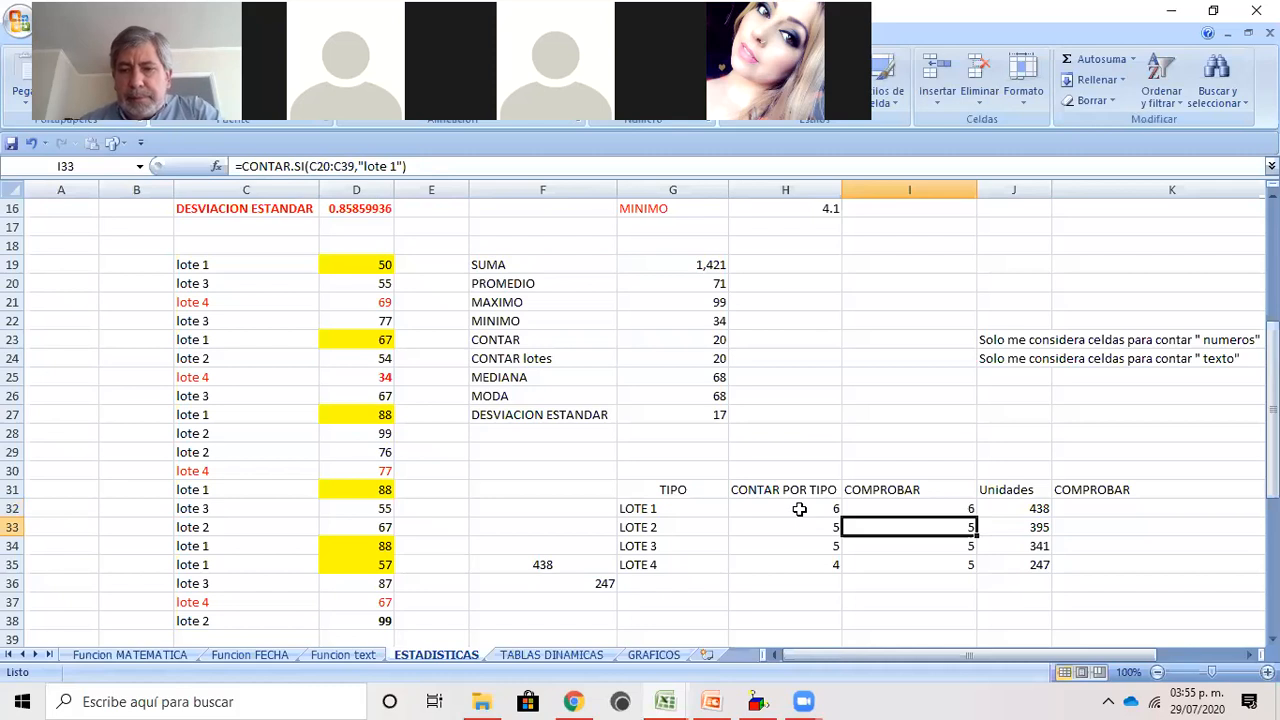
Step: Fill the I32 formula with the absolute range down through I35 and review the copied counts
click(943, 510)
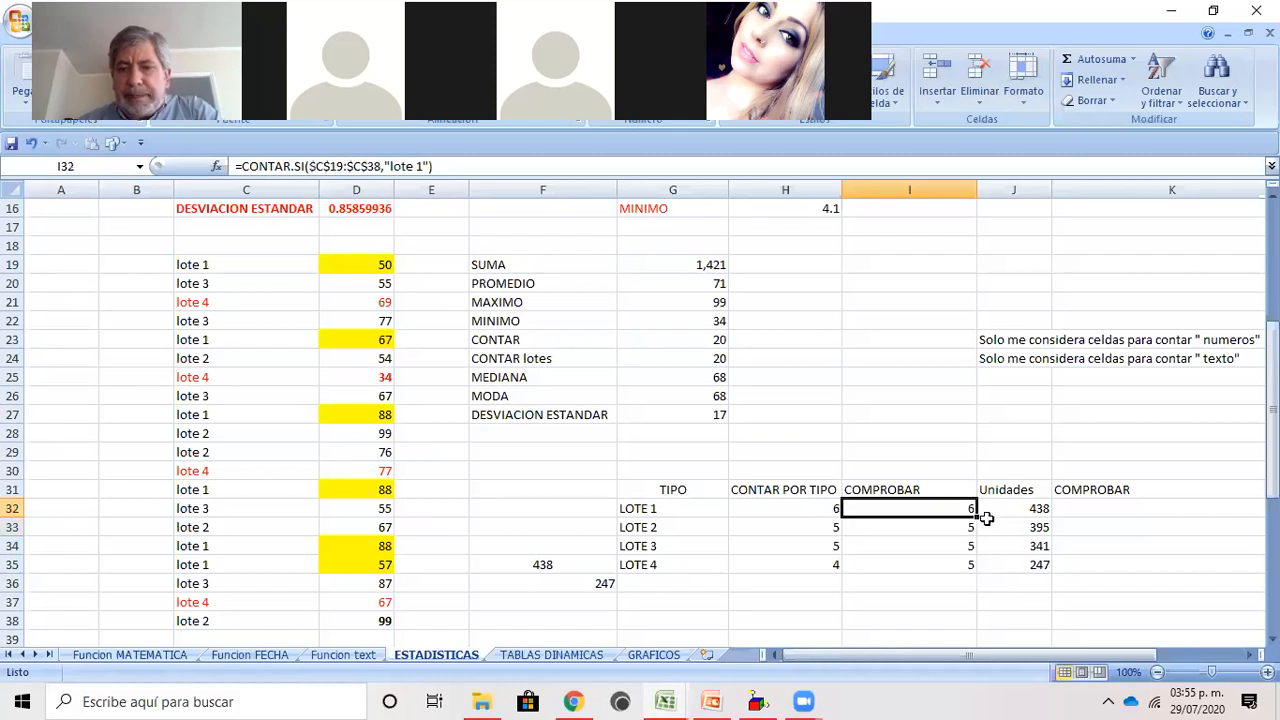
double_click(977, 518)
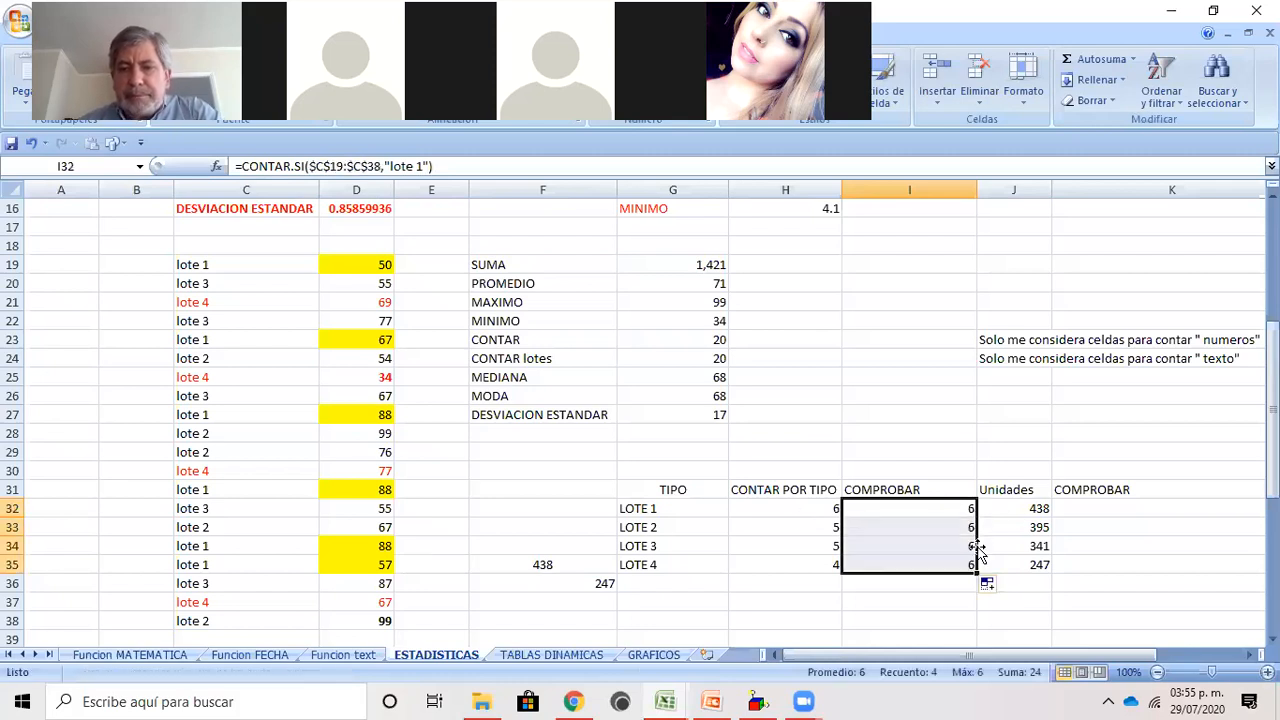
key(Down)
key(Down)
key(Down)
key(Down)
key(Down)
key(Down)
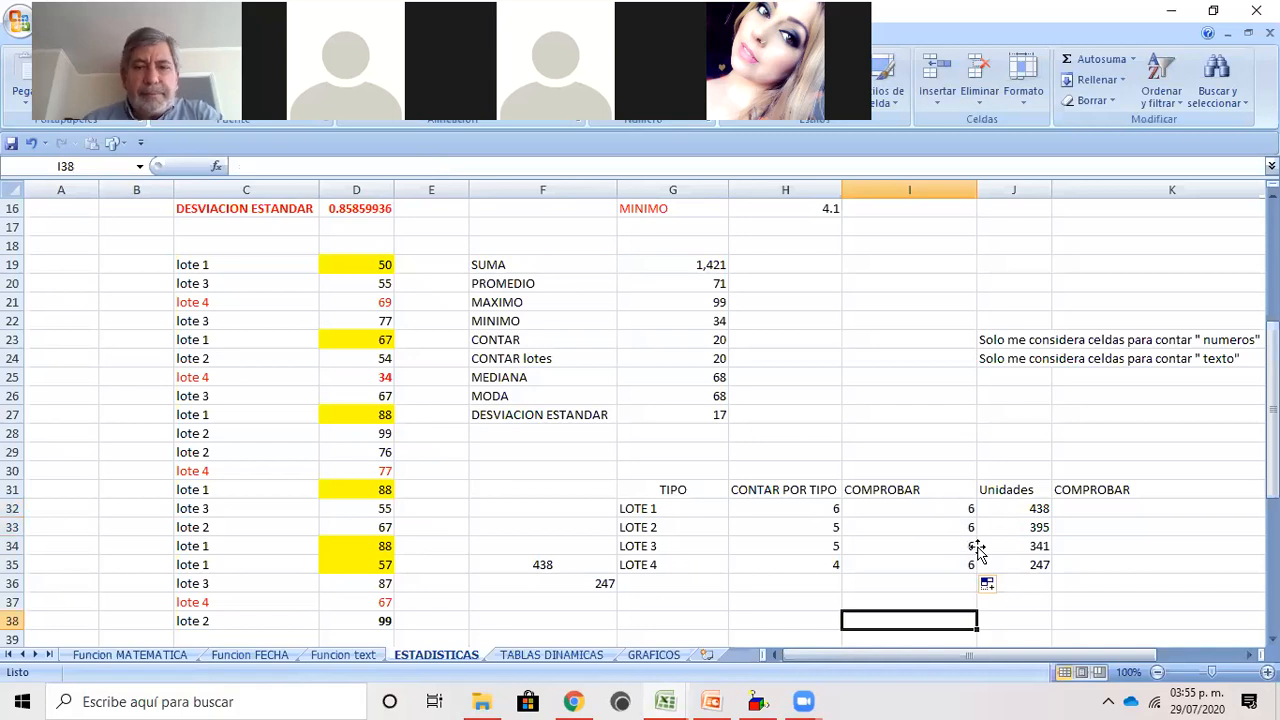
Step: Replace the "lote 1" criterion in I32 with the LOTE 1 cell, making the formula =CONTAR.SI($C$19:$C$38,G32)
click(942, 515)
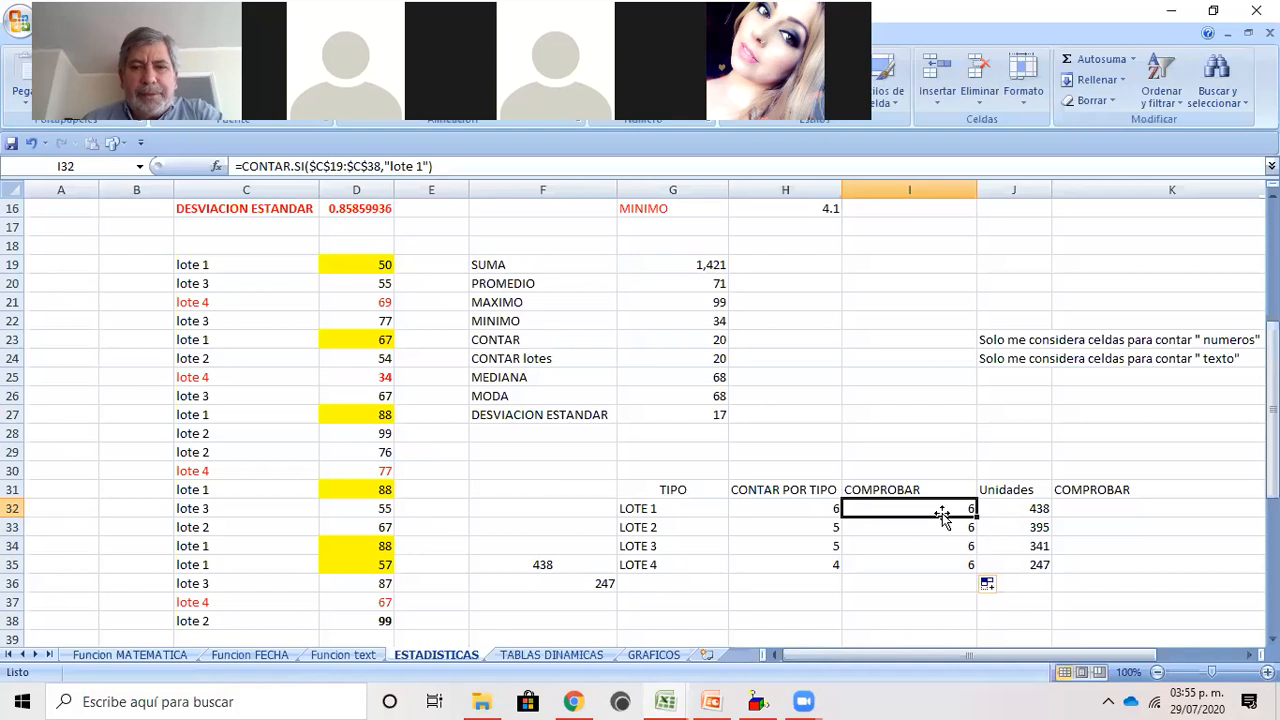
click(640, 511)
click(655, 531)
click(668, 511)
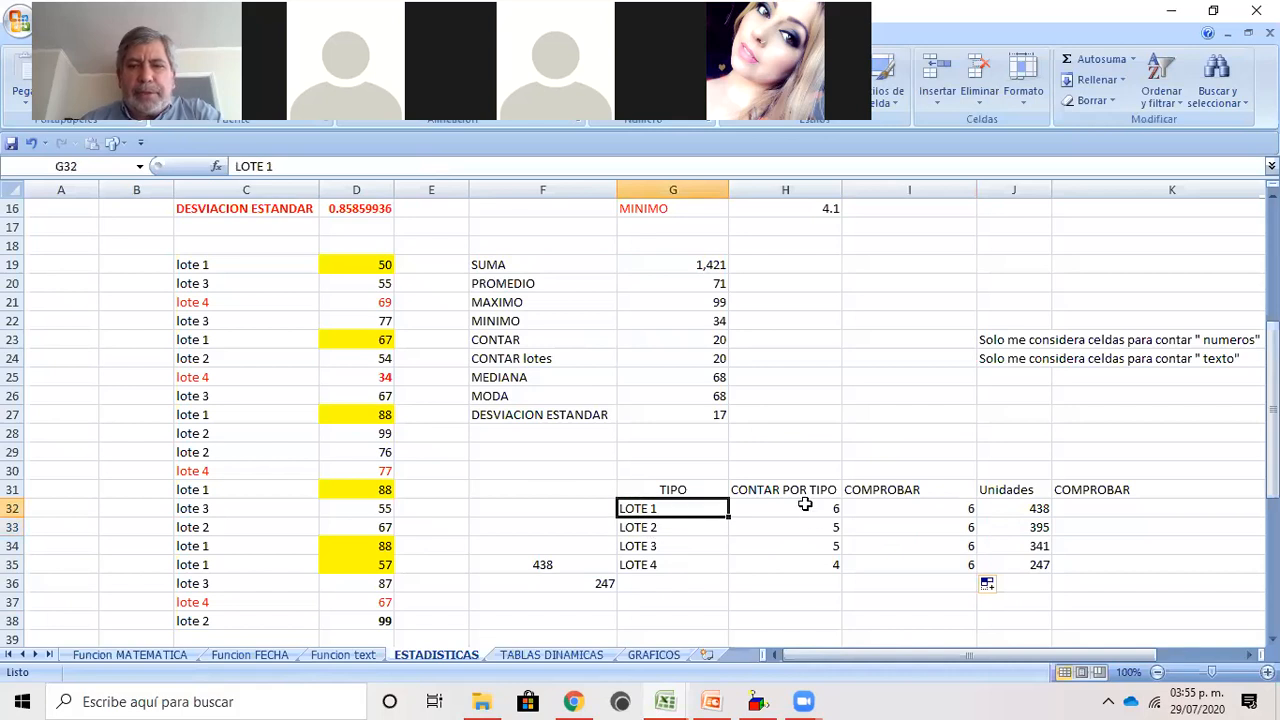
click(926, 511)
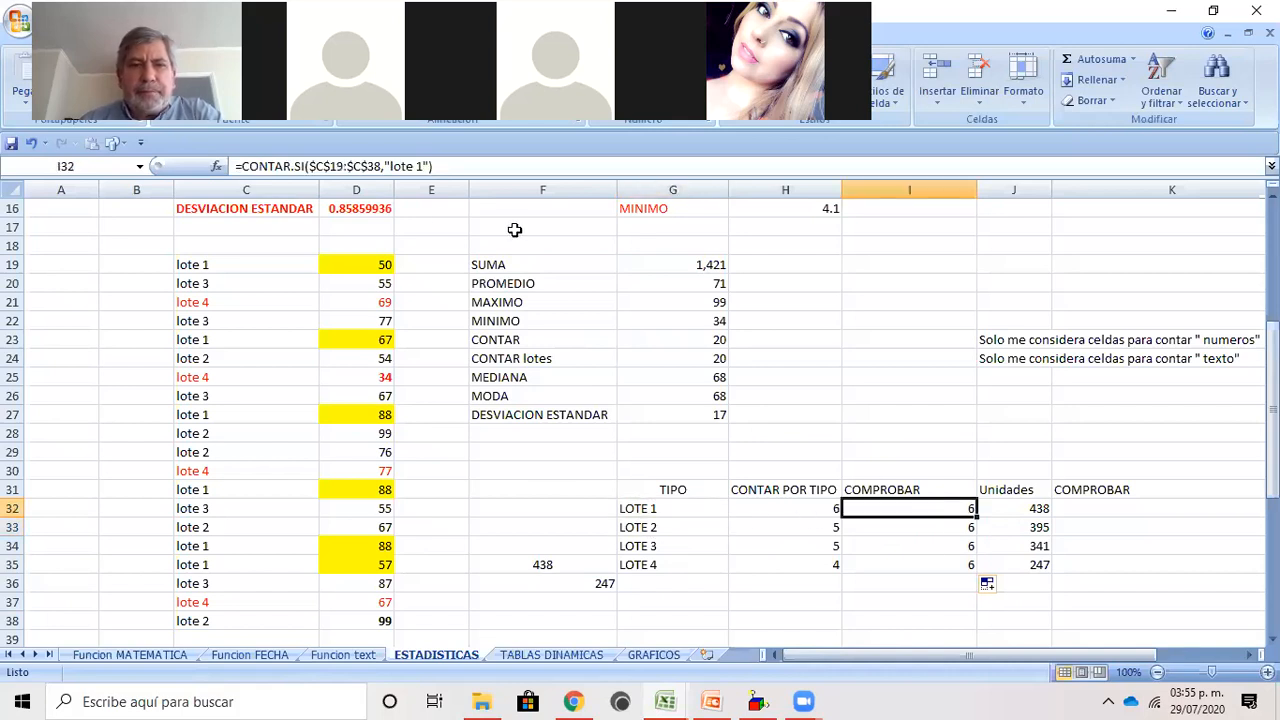
click(424, 166)
key(Right)
key(BackSpace)
key(BackSpace)
key(BackSpace)
key(BackSpace)
key(BackSpace)
key(BackSpace)
key(BackSpace)
key(BackSpace)
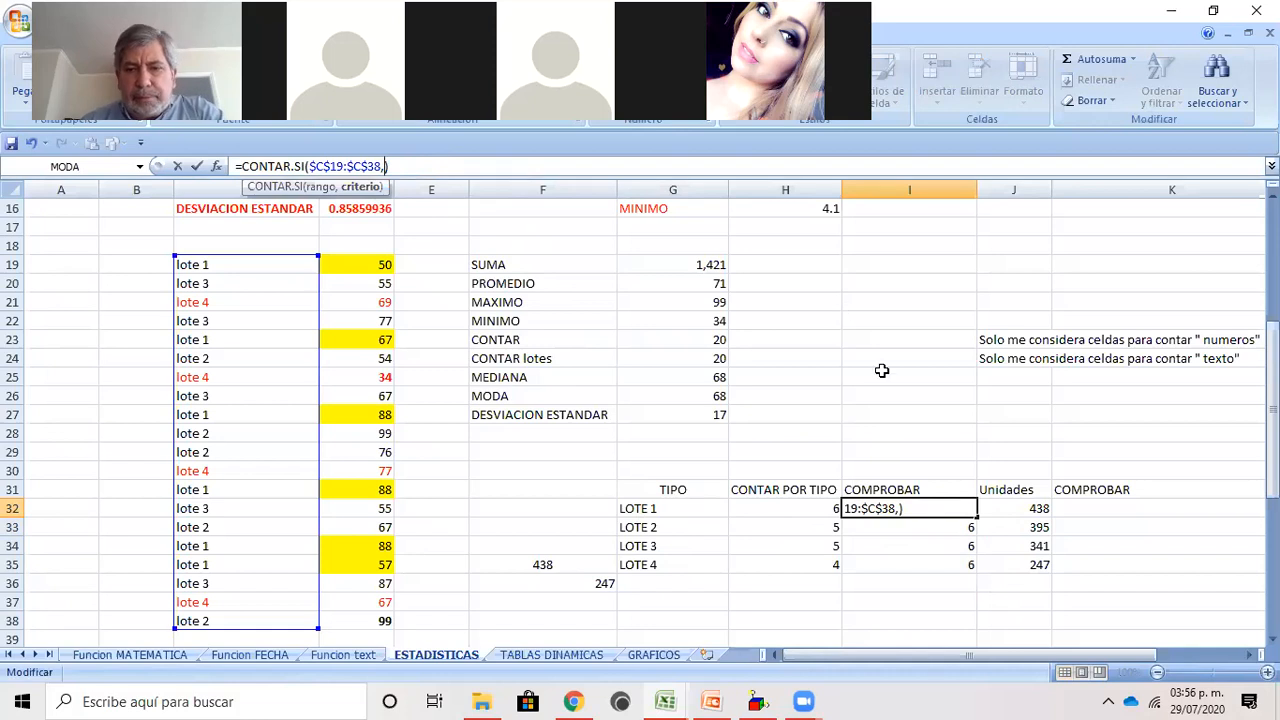
click(658, 508)
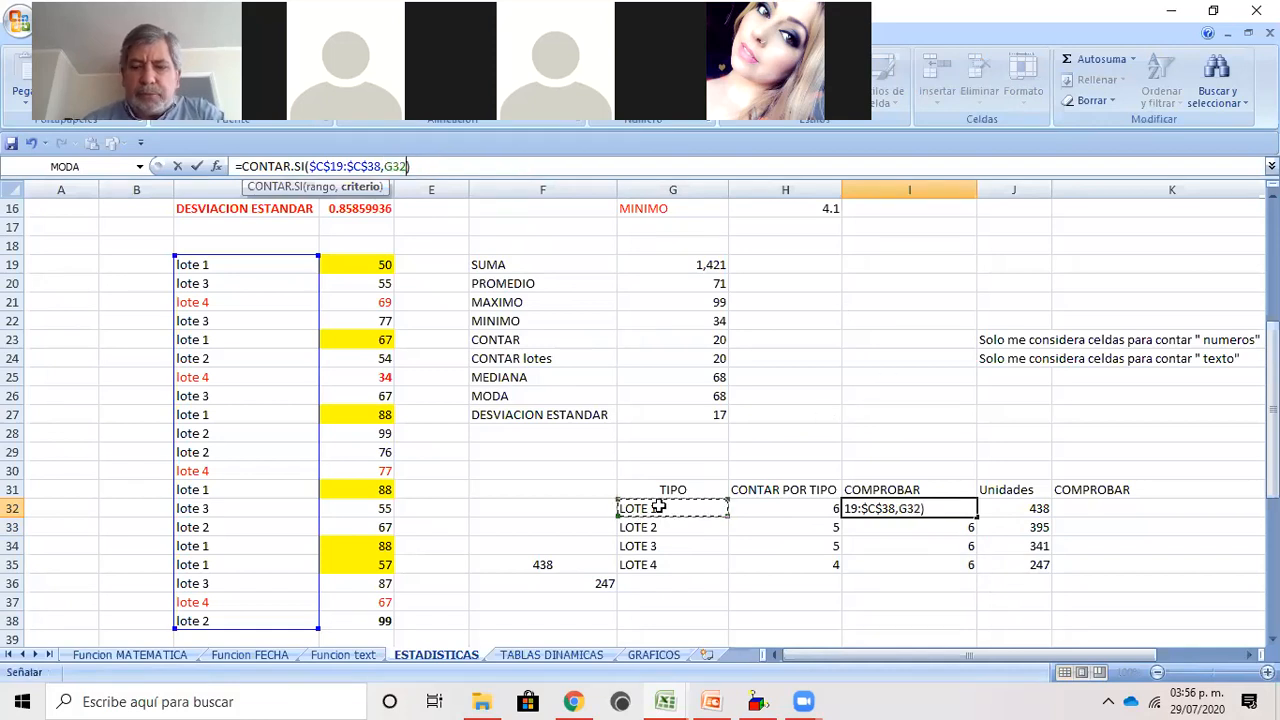
key(Return)
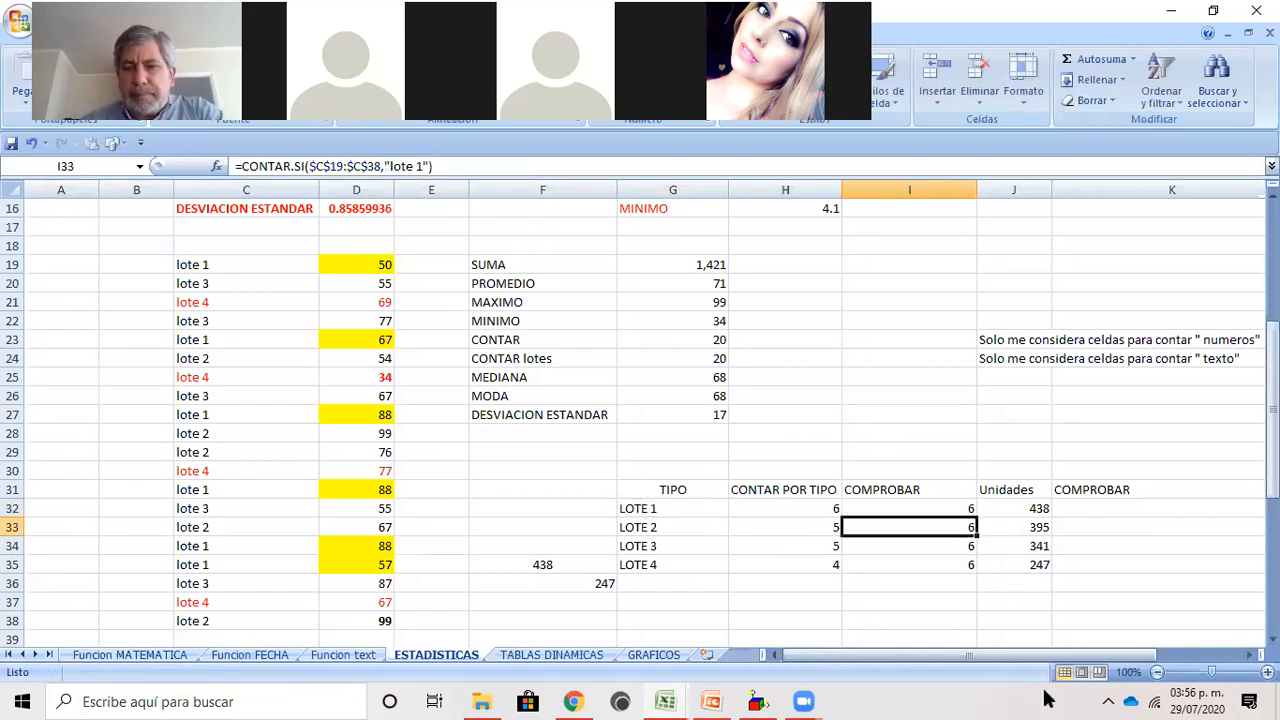
Step: Fill the I32 formula down and clear the COMPROBAR cells I33:I35
click(962, 511)
double_click(972, 517)
drag(951, 529, 948, 561)
key(Delete)
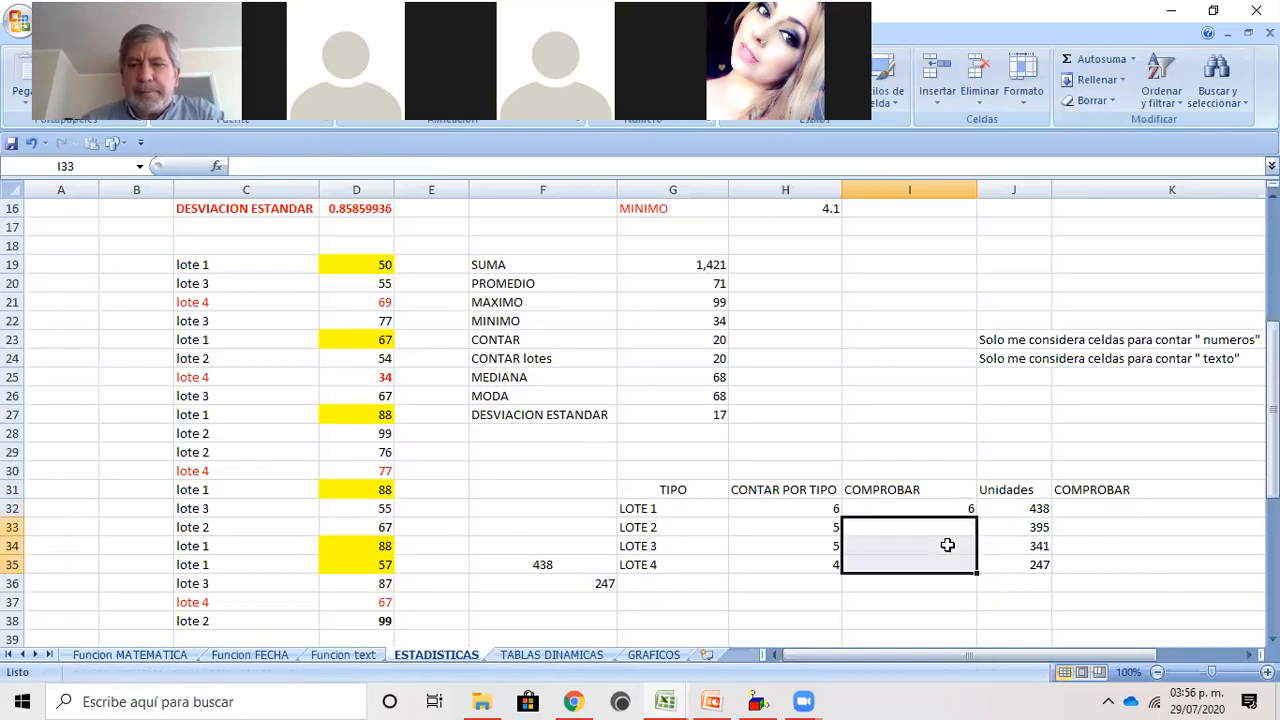
Step: Compare the formulas in H32 and I32, and inspect the criterion references in the CONTAR POR TIPO formulas down to H35
click(773, 509)
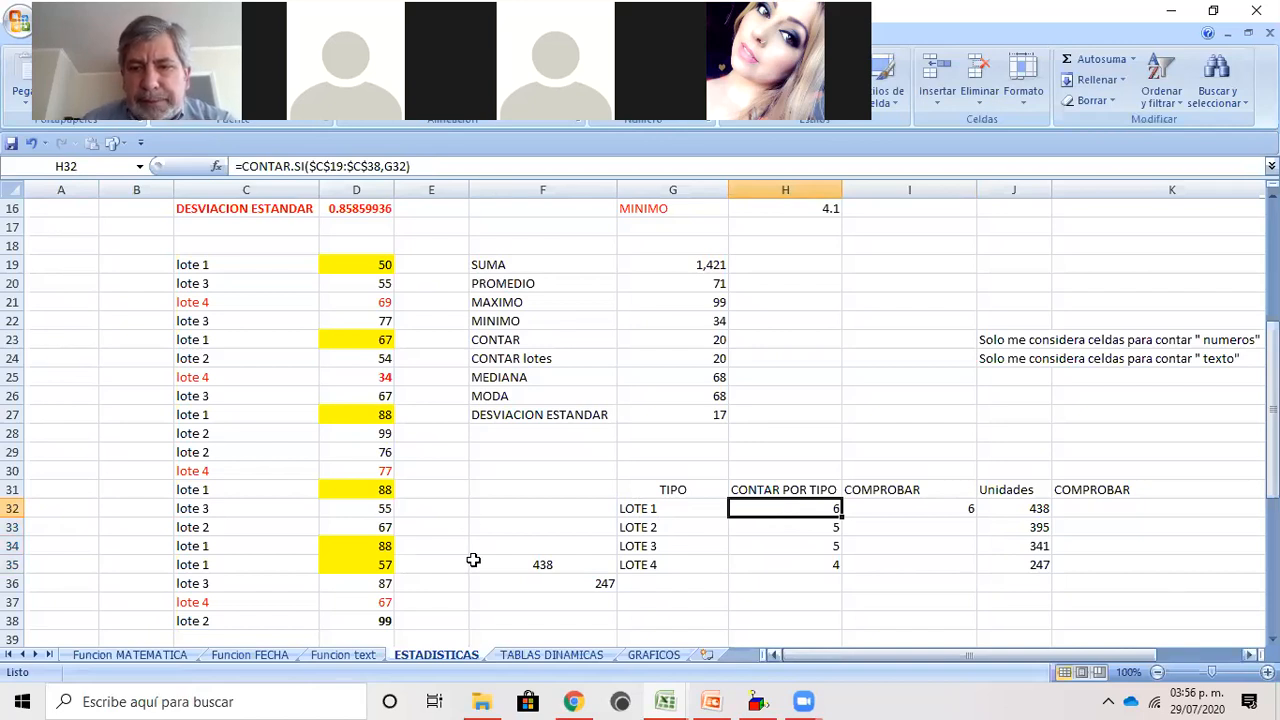
click(906, 507)
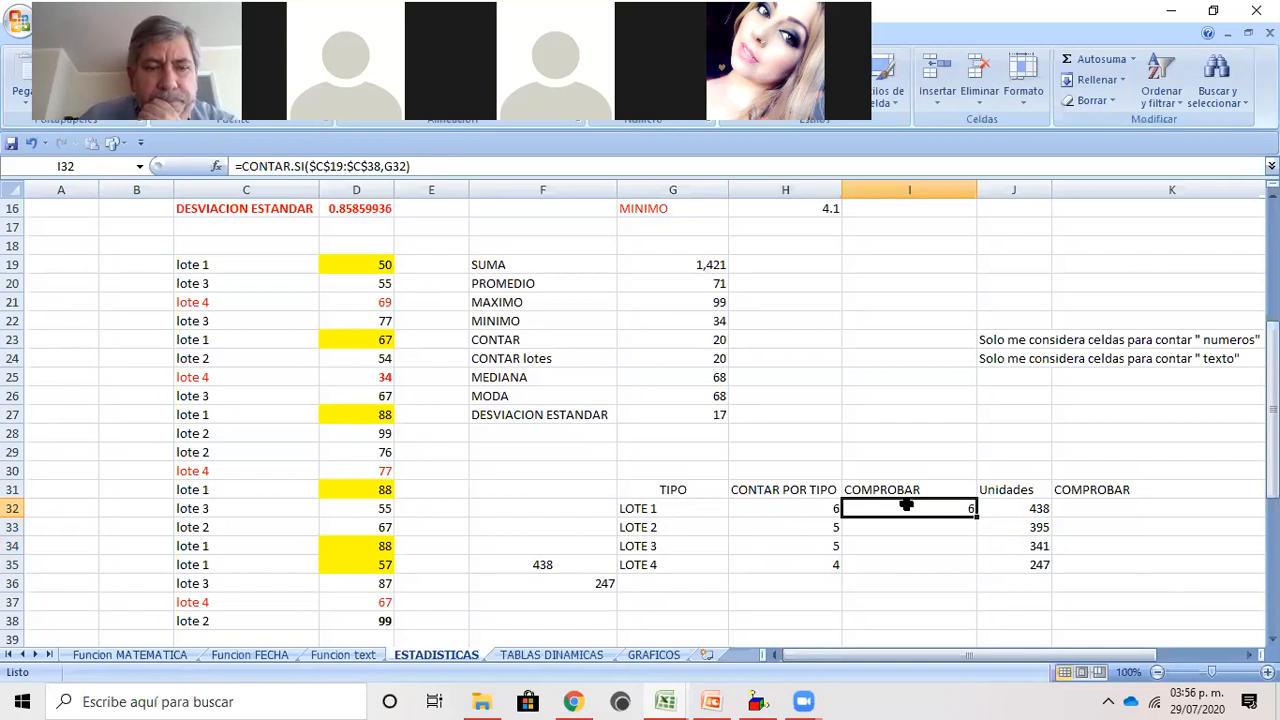
click(800, 510)
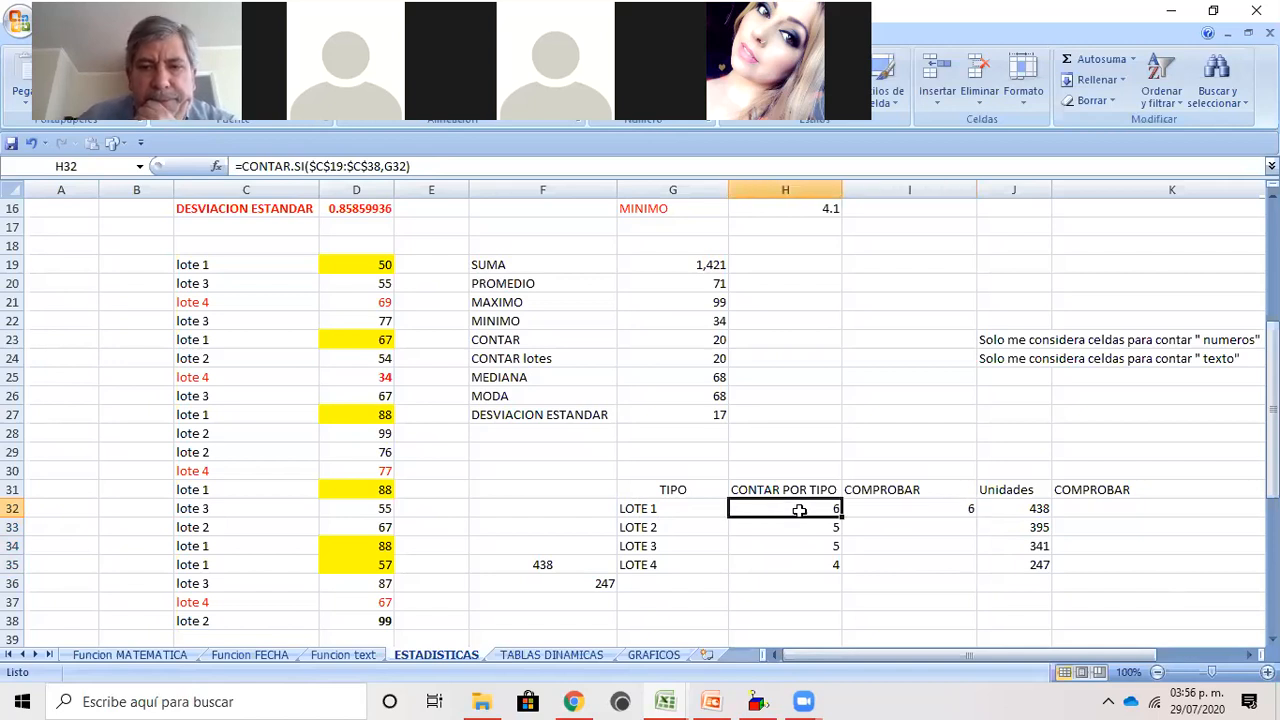
click(797, 528)
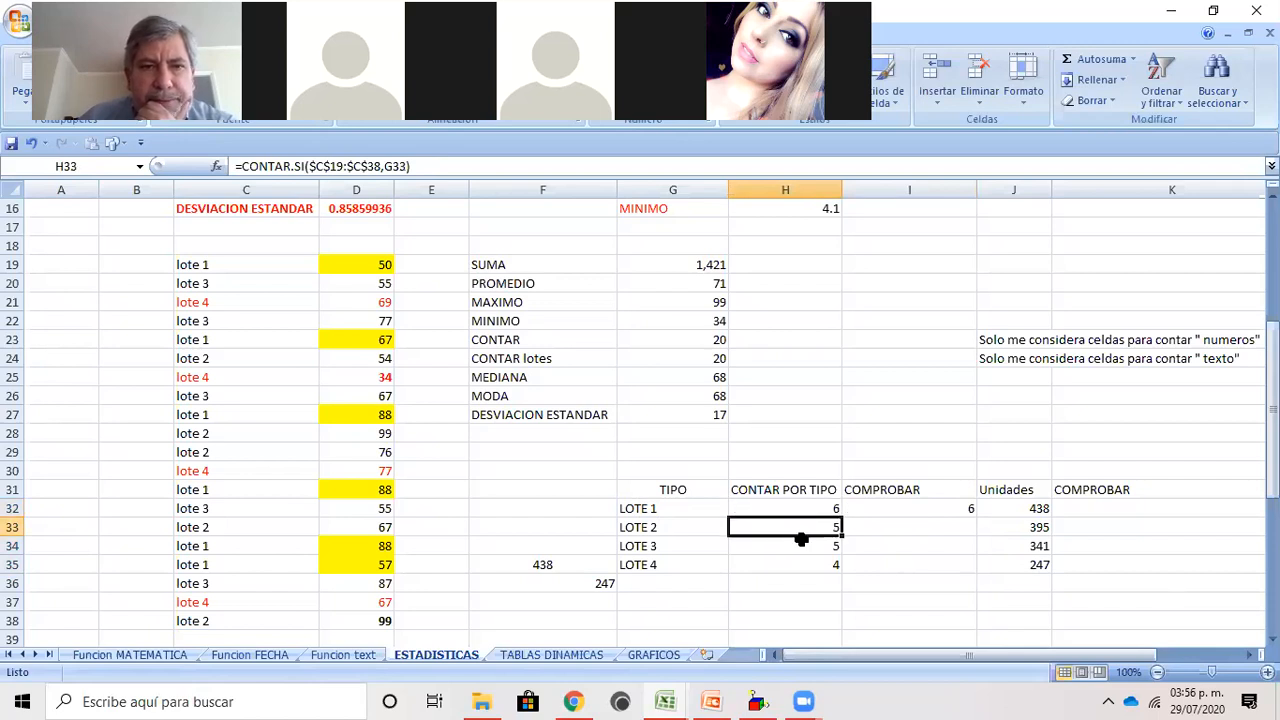
click(790, 547)
key(Down)
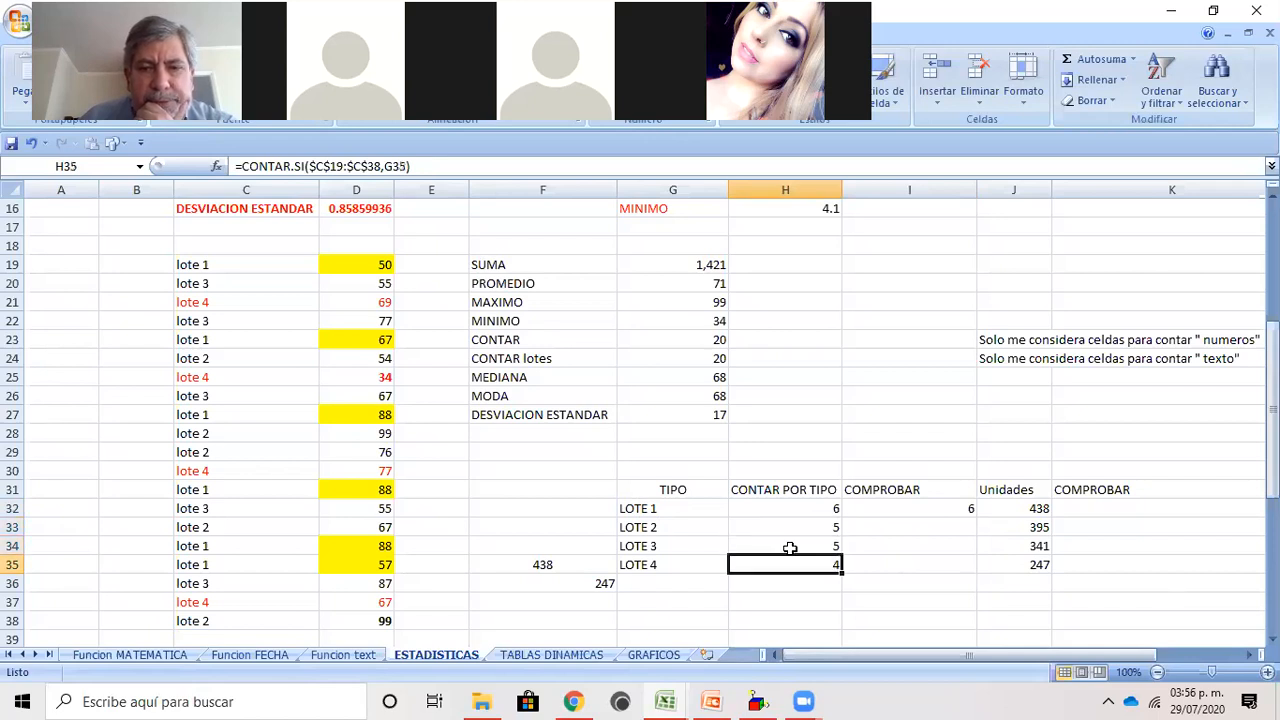
click(790, 511)
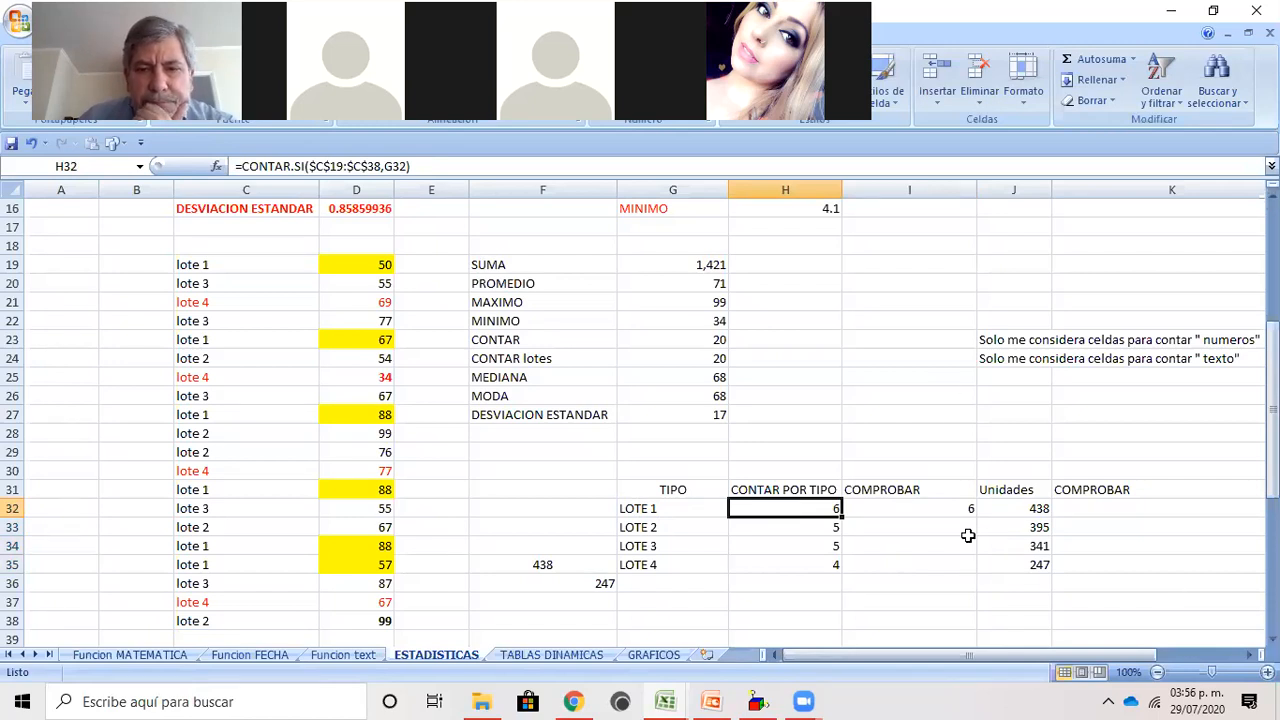
Step: Compare the CONTAR POR TIPO formulas in H32 and H33 with their LOTE criterion cells, and inspect the COMPROBAR formula in I32
click(672, 509)
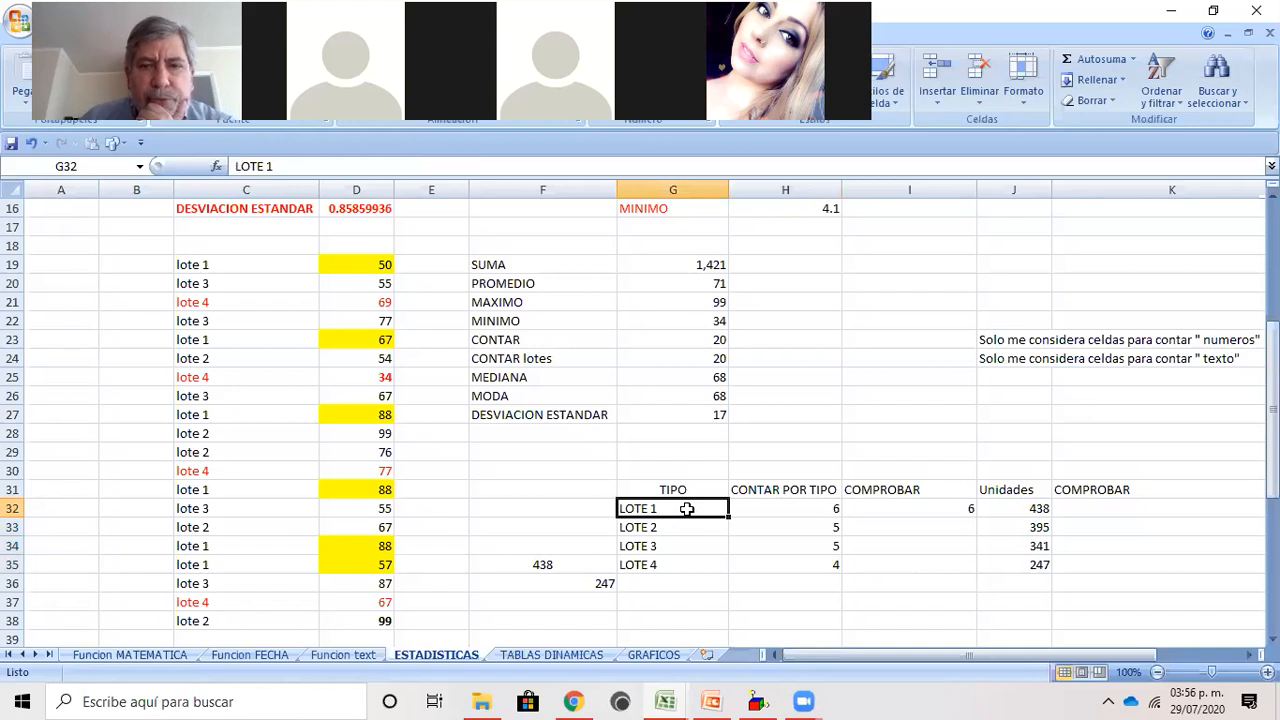
click(826, 508)
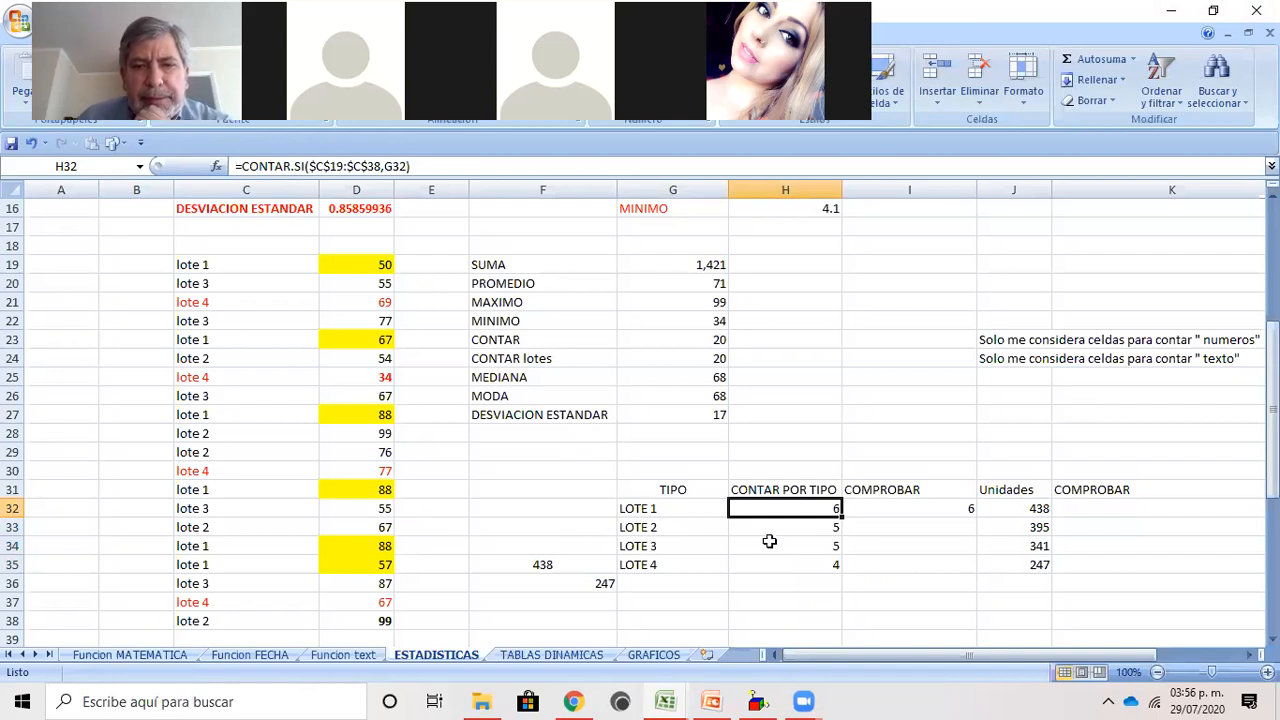
click(801, 527)
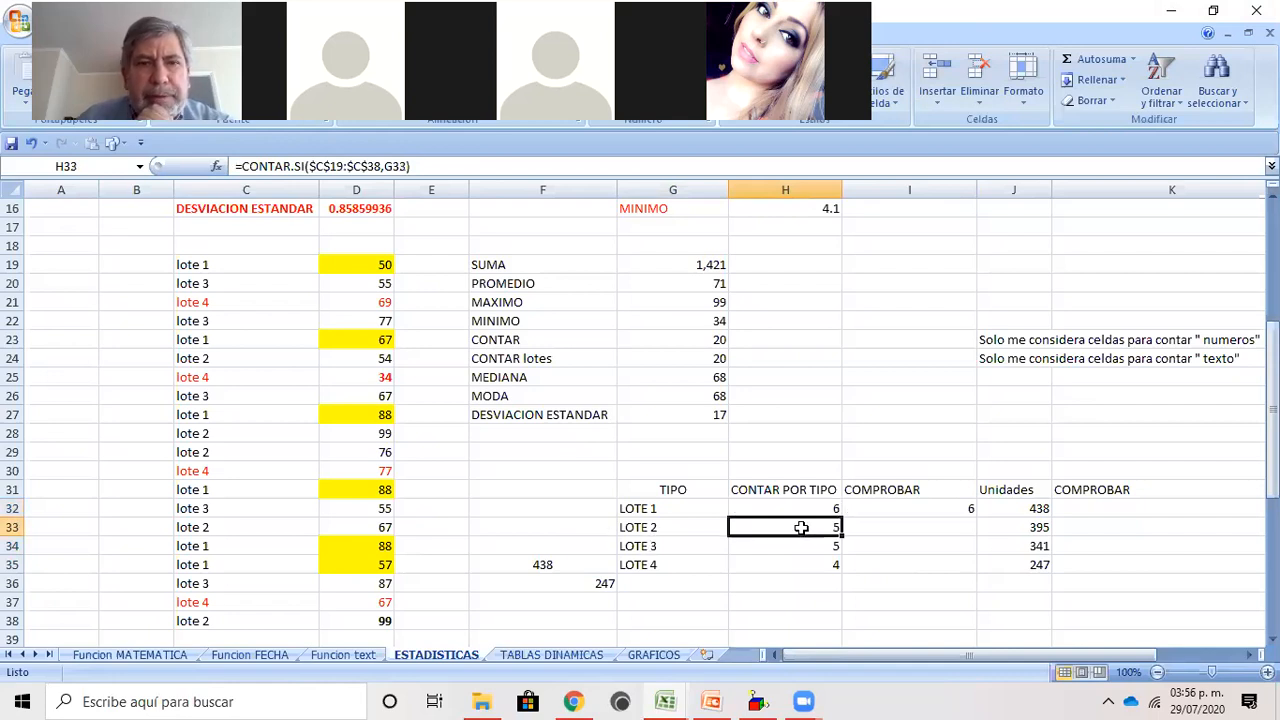
click(676, 530)
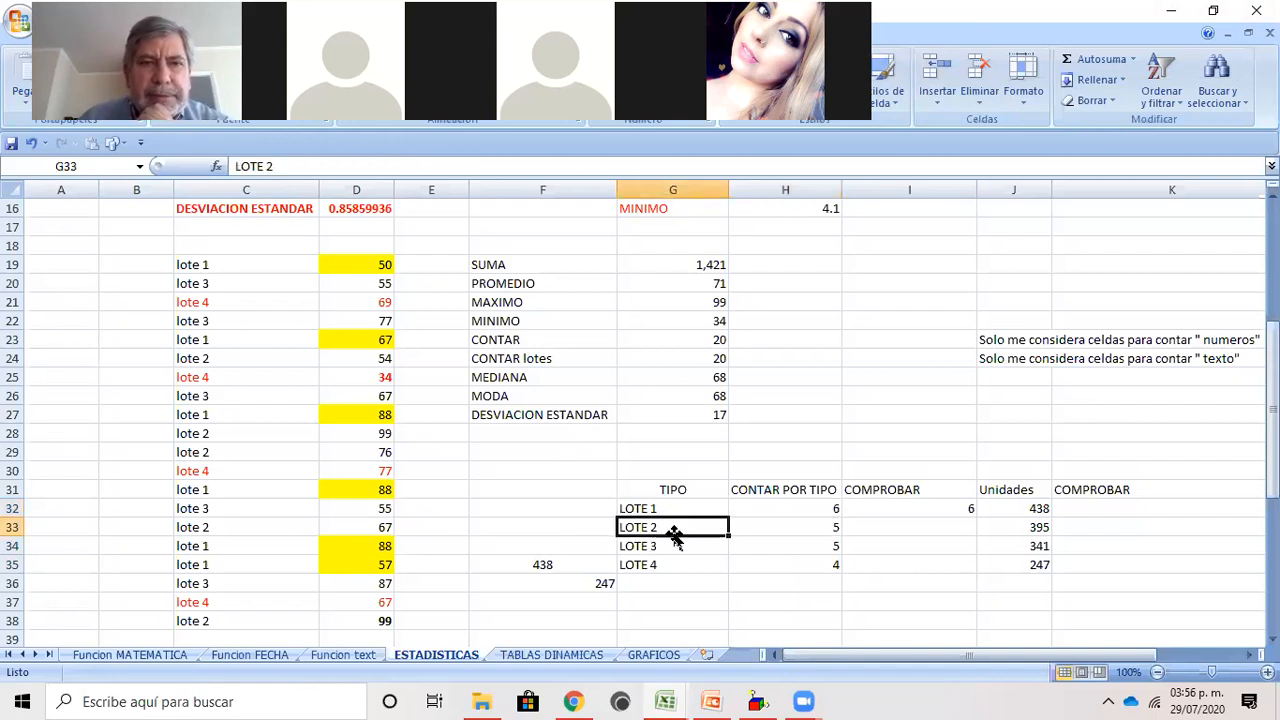
click(803, 508)
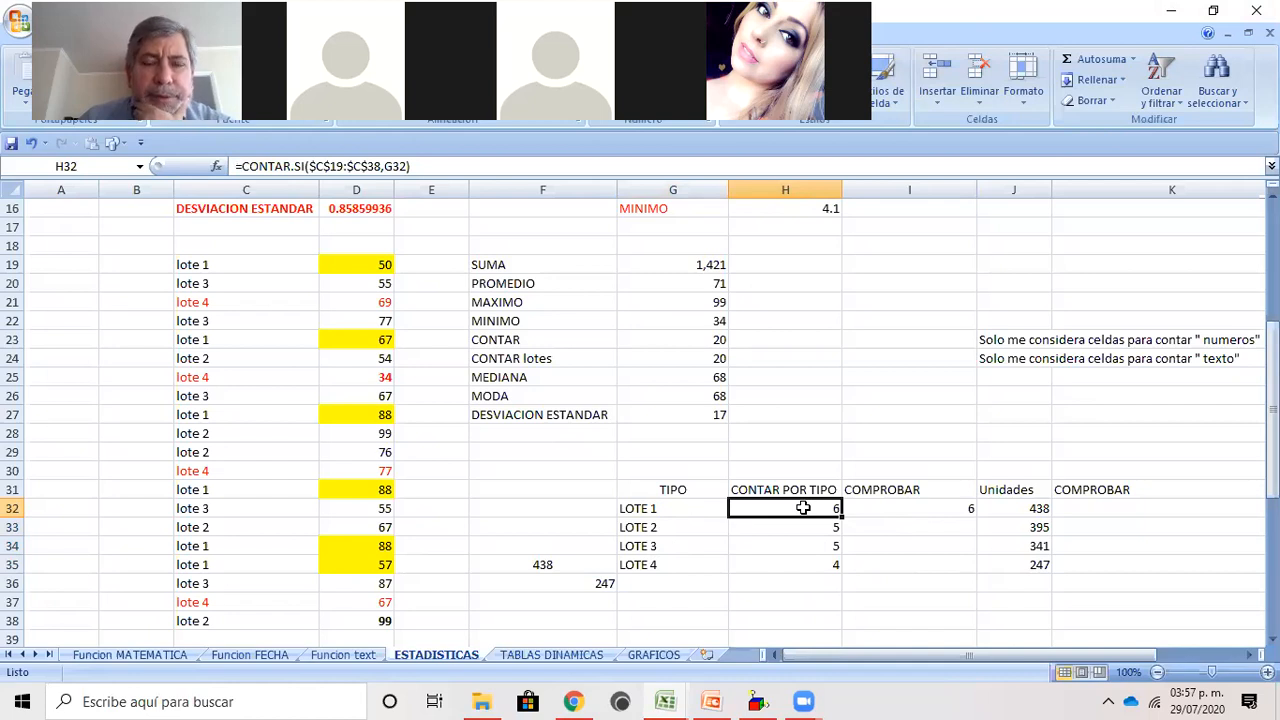
click(929, 512)
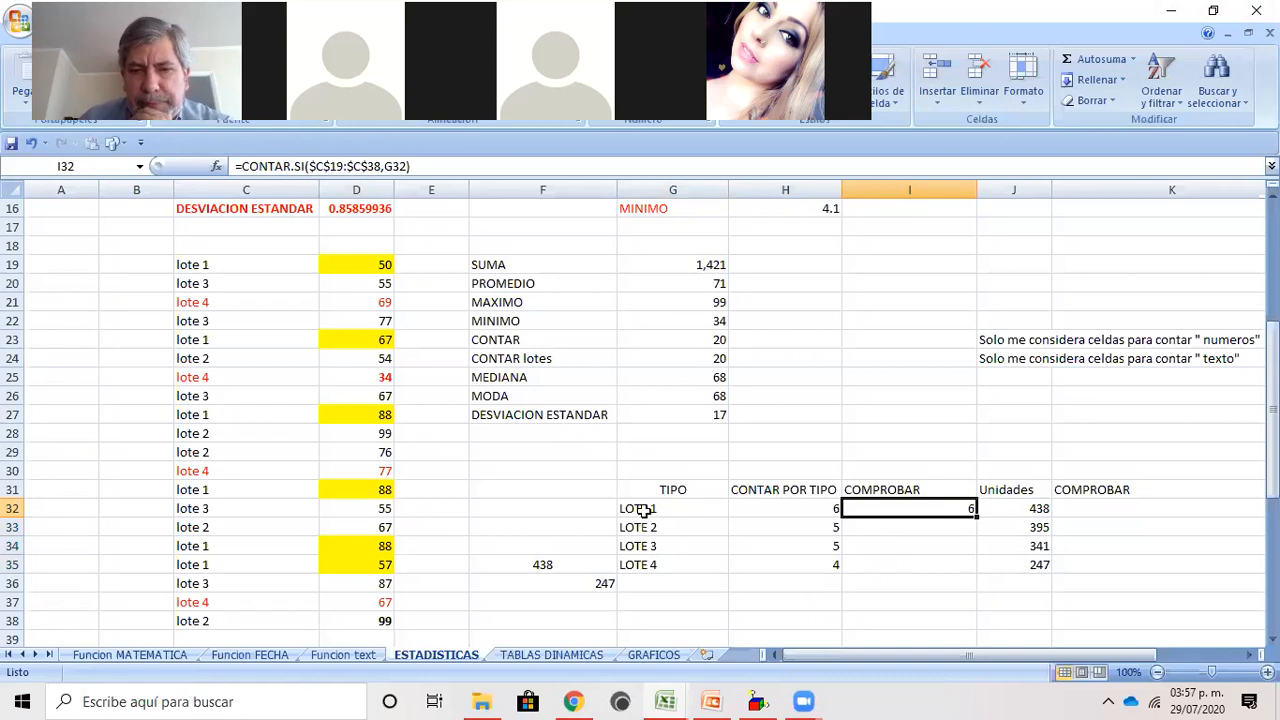
Step: Fill the COMPROBAR formula from I32 down through I35 for the remaining lot types
click(927, 526)
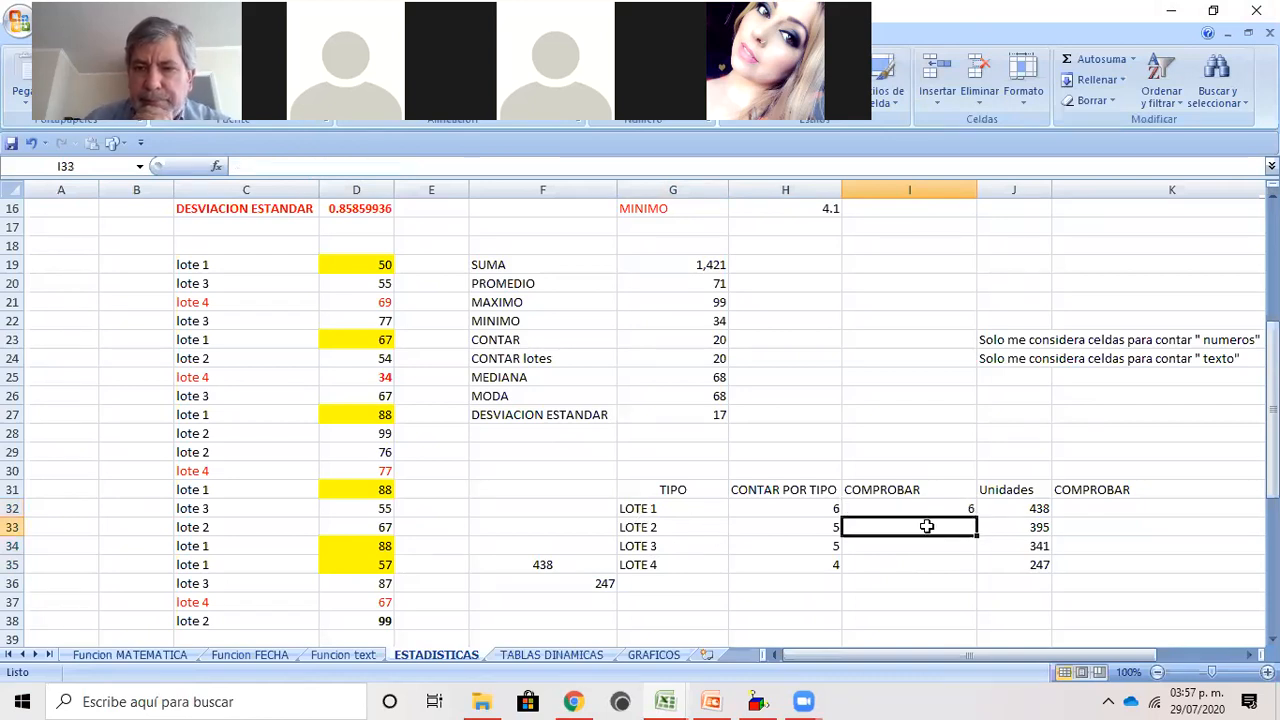
click(958, 512)
drag(977, 512, 978, 566)
click(1022, 618)
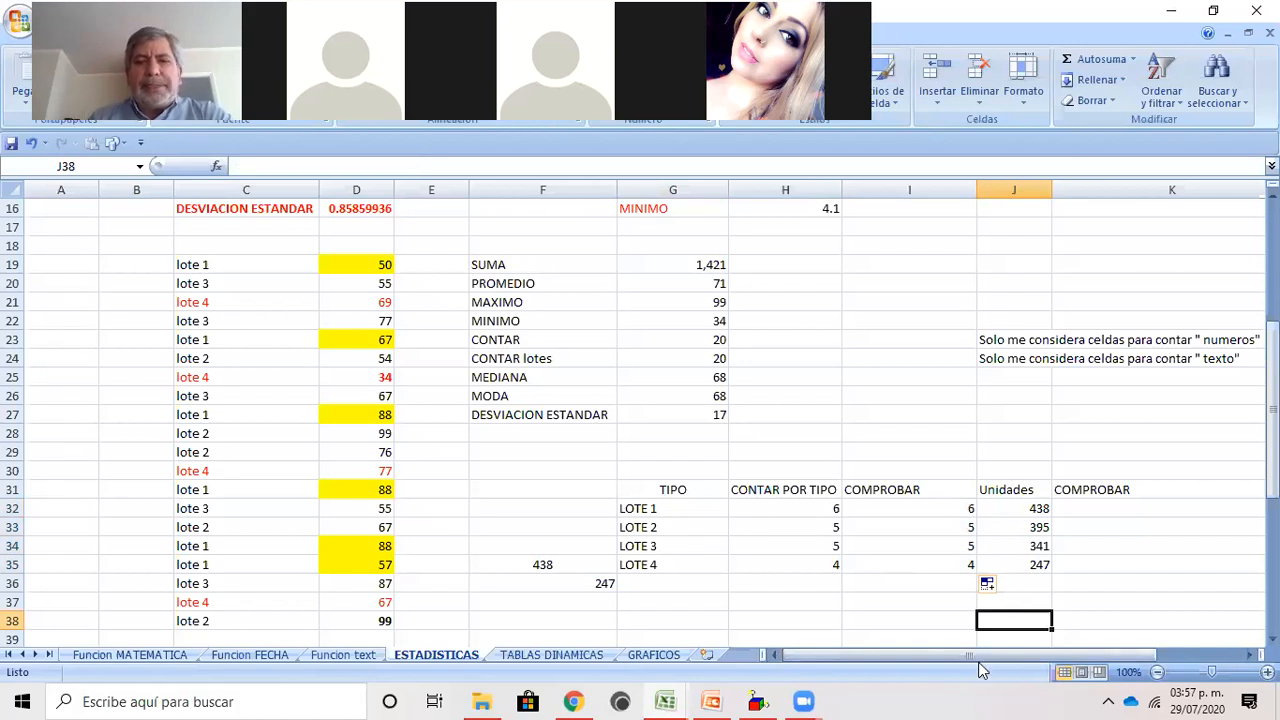
key(Left)
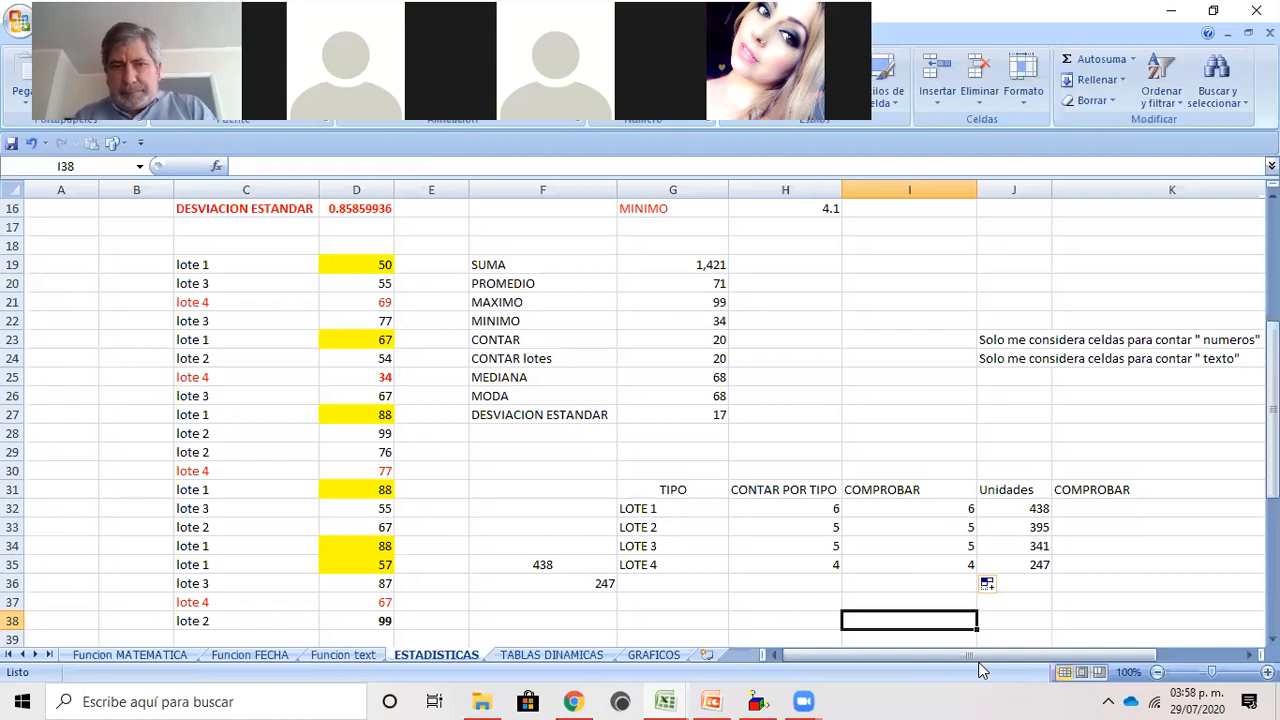
Step: Format the REMUNERACIONES values in C42:C55 as Número with zero decimals and a thousands separator
scroll(886, 543, down, 6)
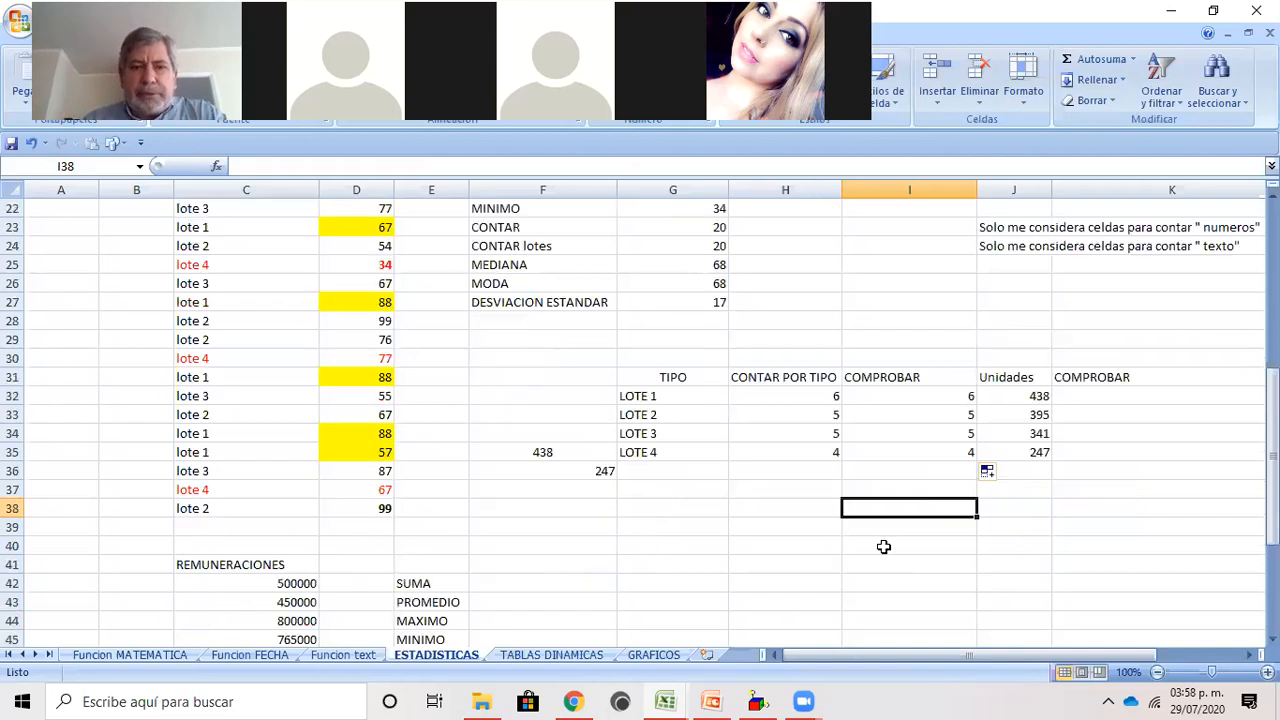
scroll(739, 526, down, 1)
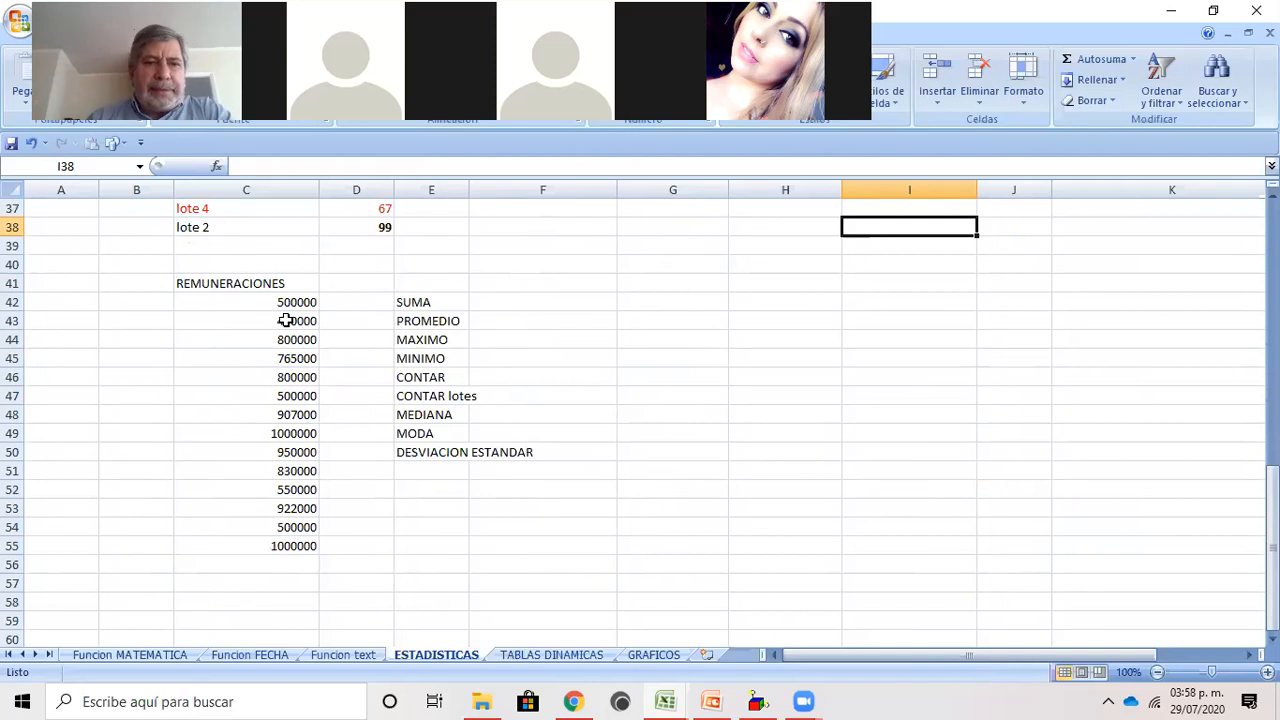
drag(243, 300, 240, 541)
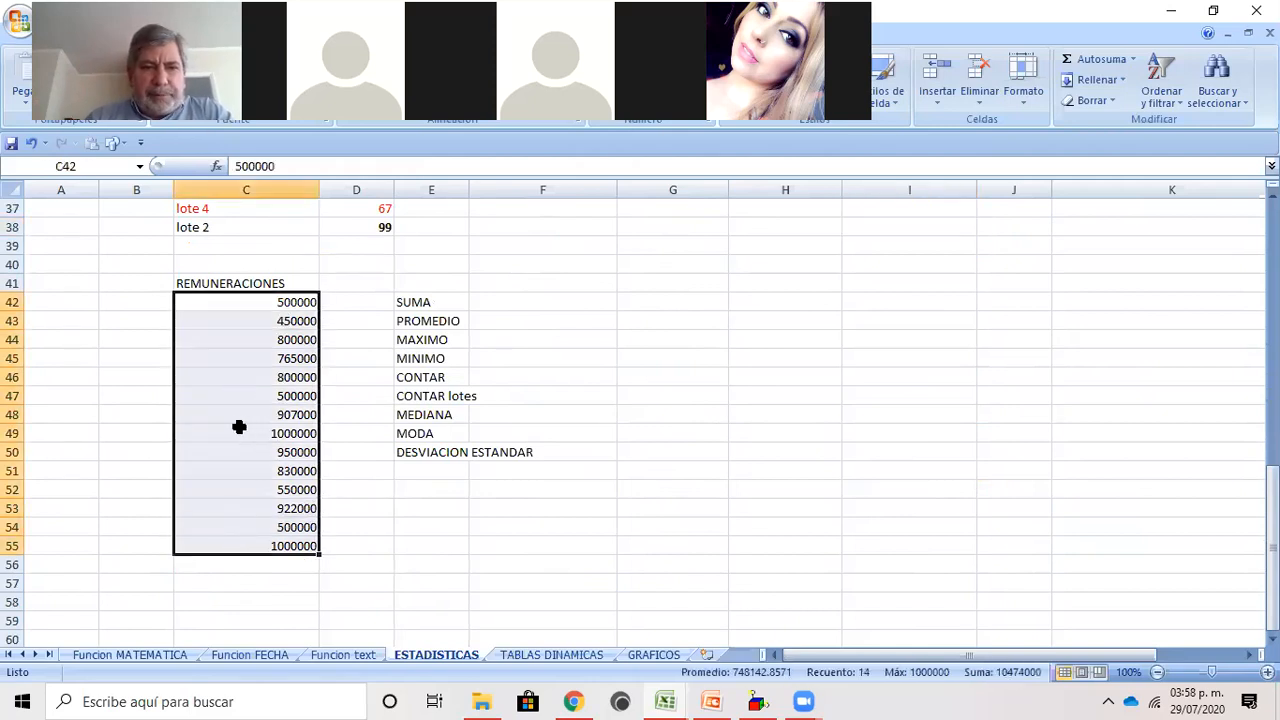
right_click(239, 427)
click(300, 353)
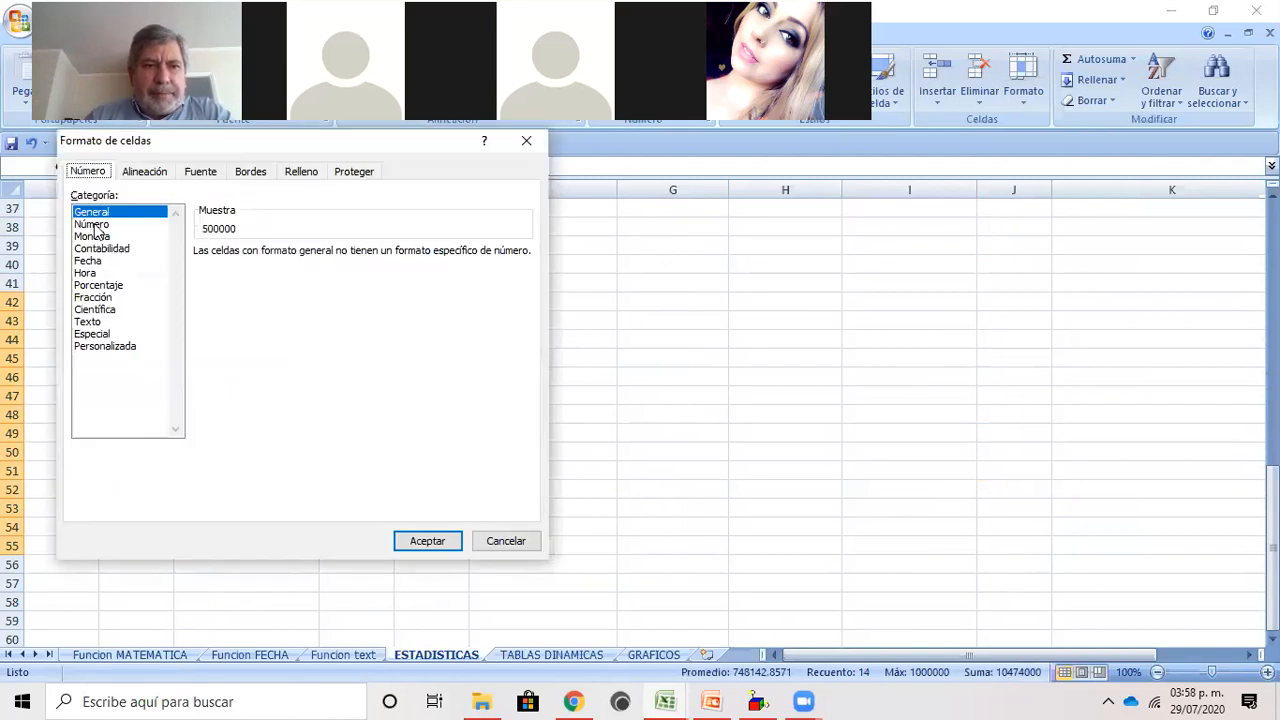
click(91, 225)
double_click(343, 258)
click(203, 277)
click(427, 541)
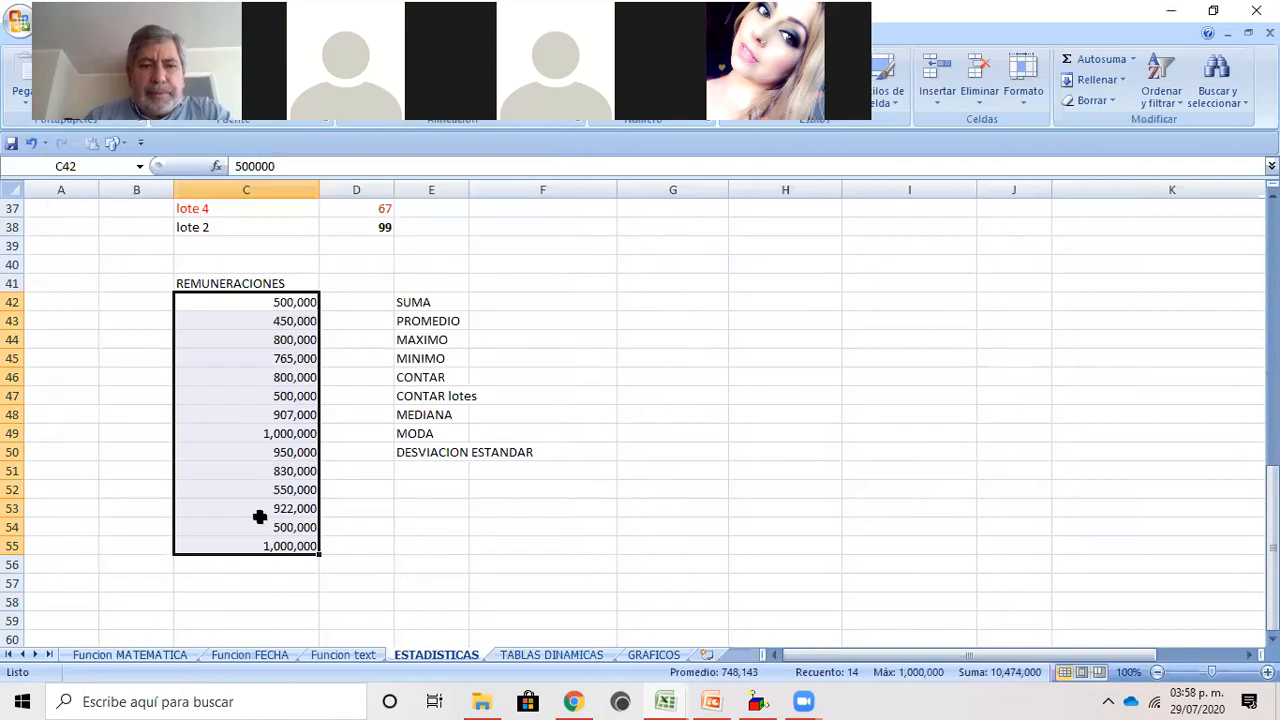
click(216, 488)
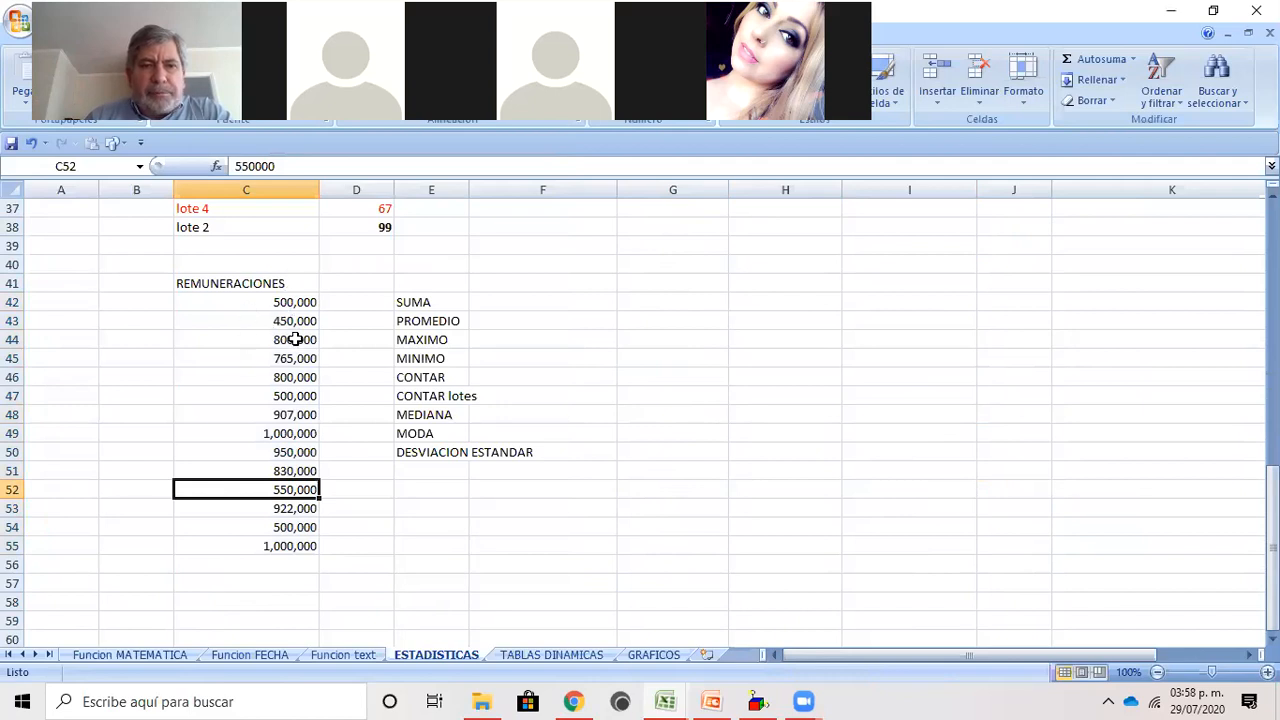
Step: Apply the Moneda number format to the REMUNERACIONES values in C42:C55
drag(262, 302, 251, 541)
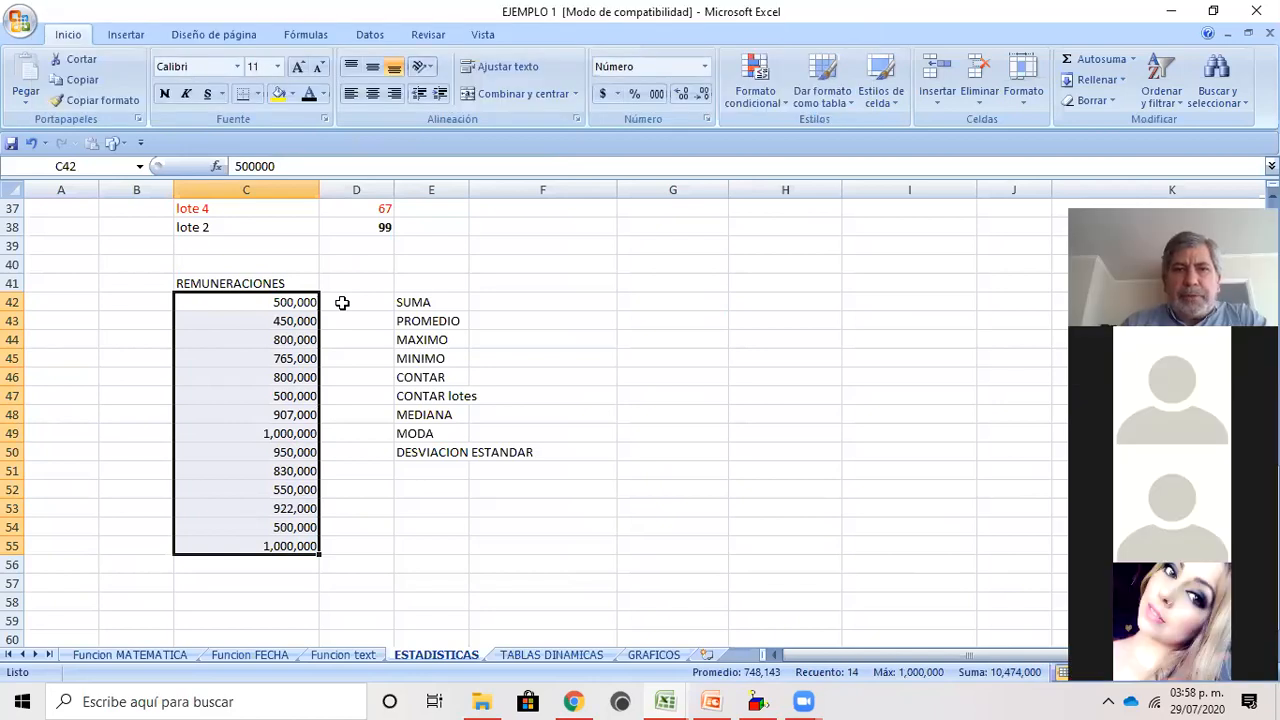
click(705, 69)
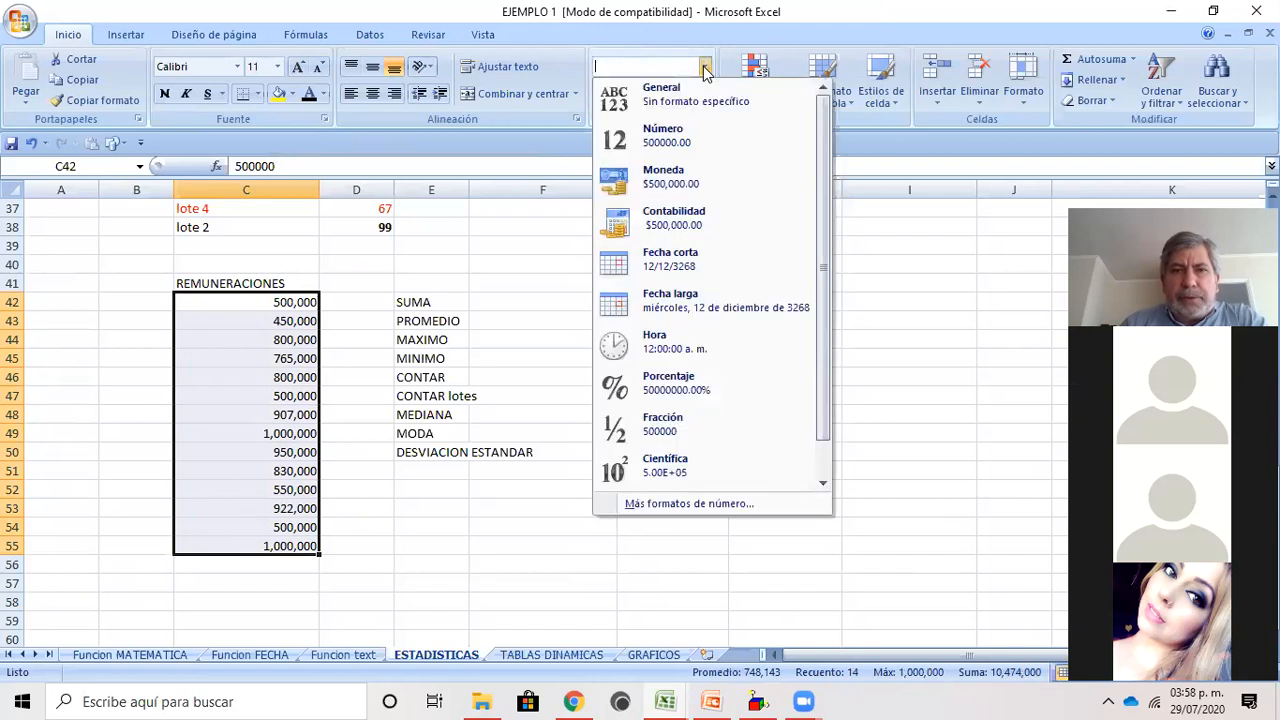
click(686, 183)
click(668, 376)
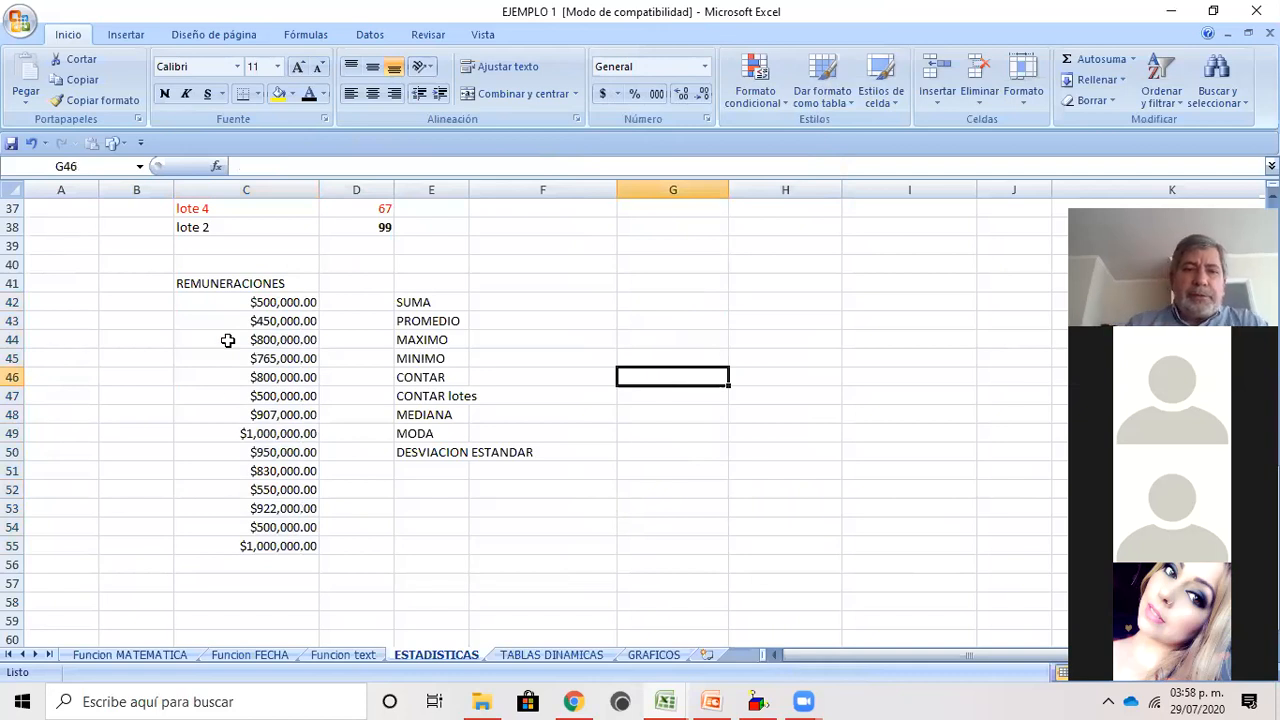
drag(226, 302, 257, 546)
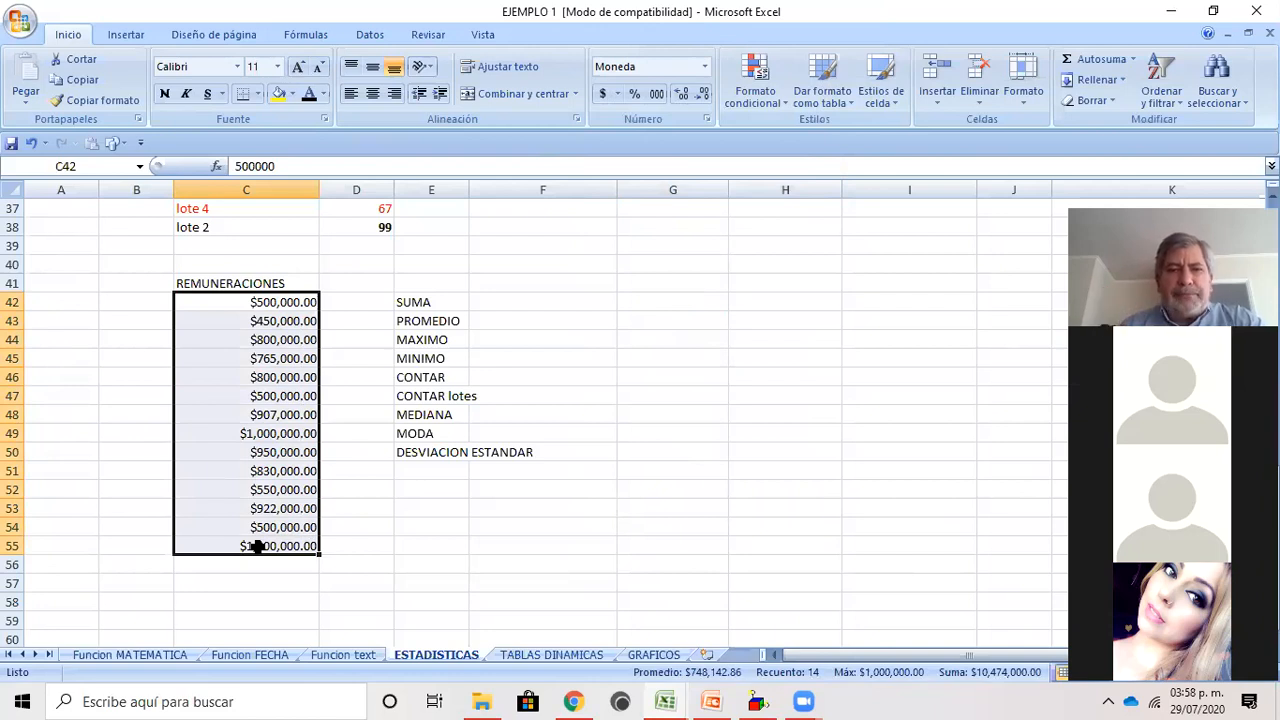
Step: Enter =SUMA(C42:C55) in F42, beside the SUMA label, to total the REMUNERACIONES values
click(506, 308)
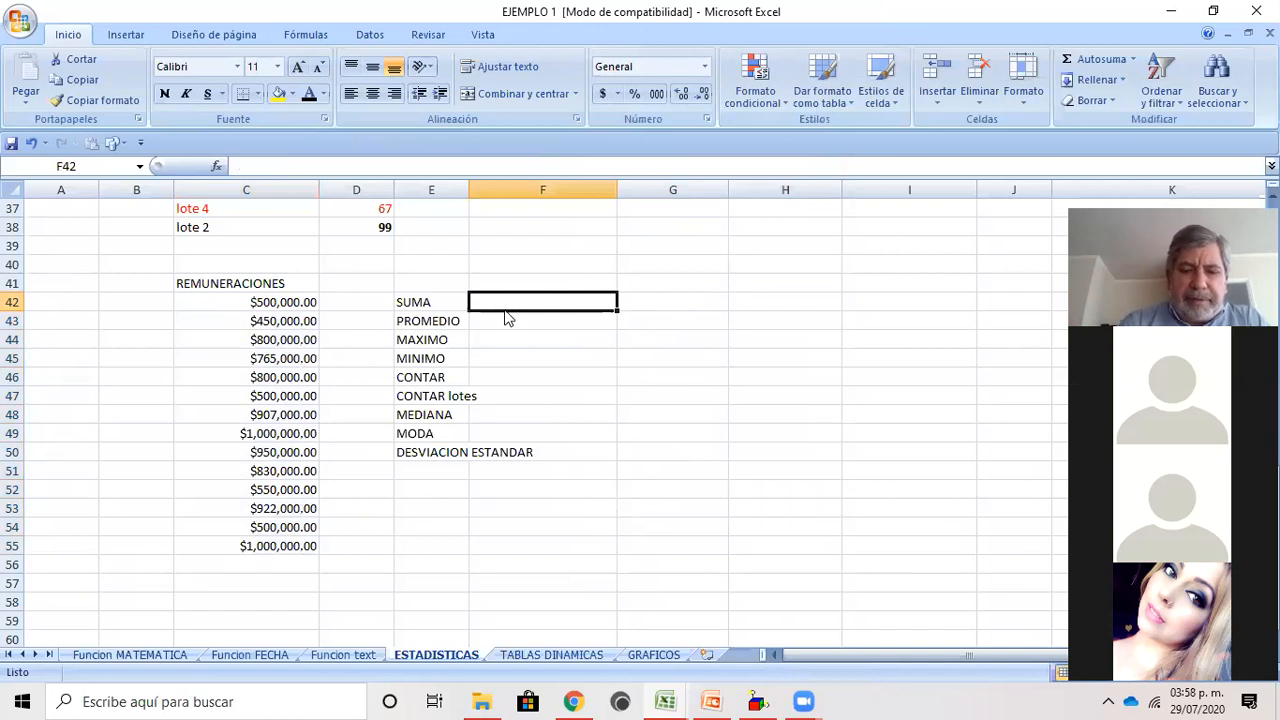
text(=s)
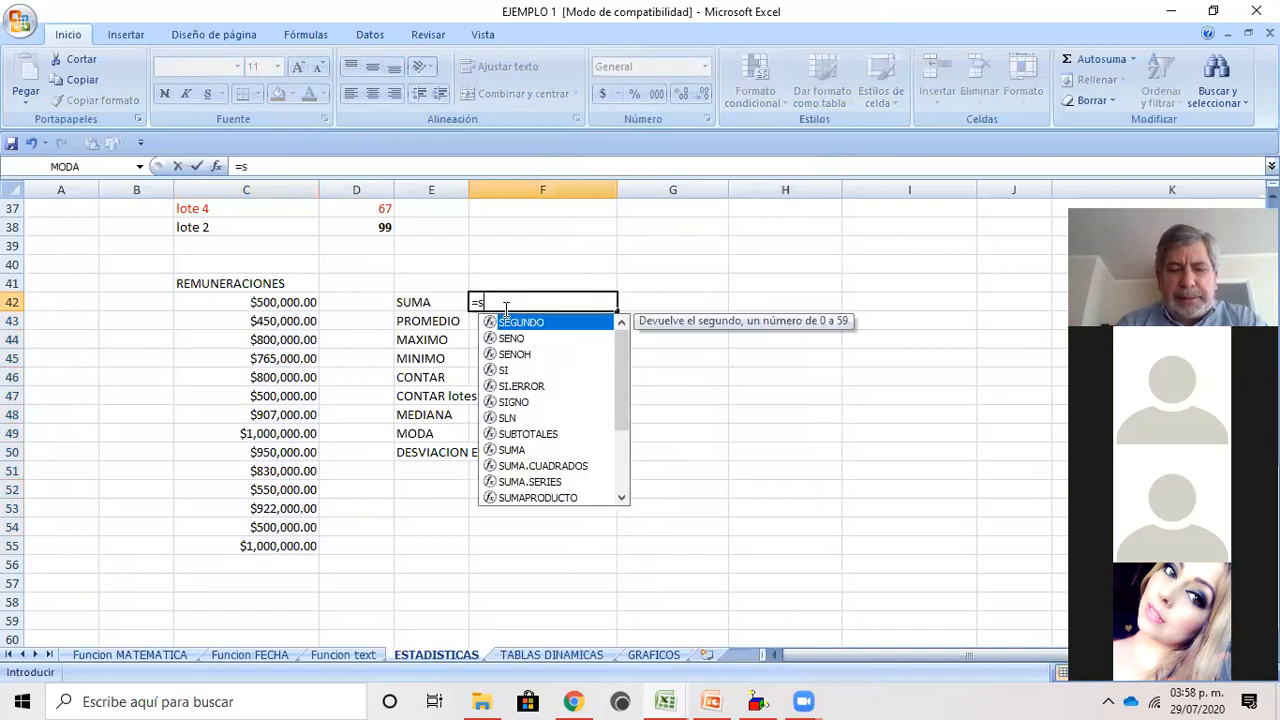
text(uma)
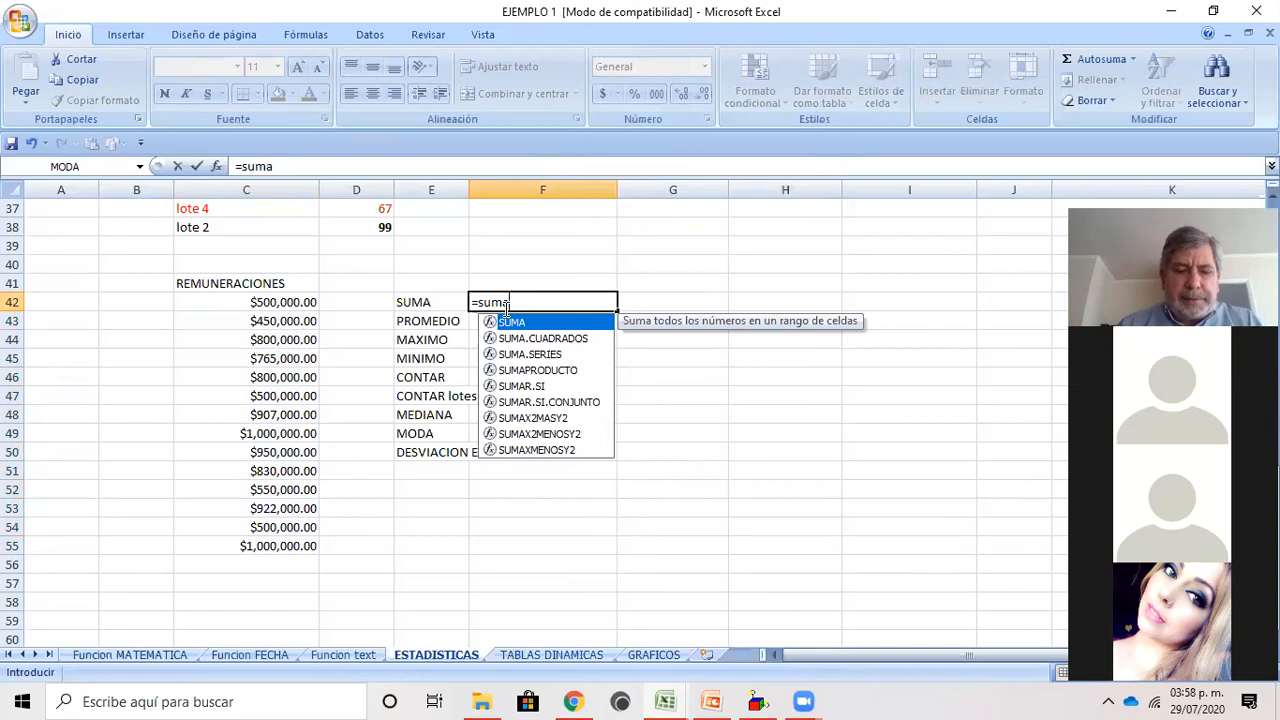
text(()
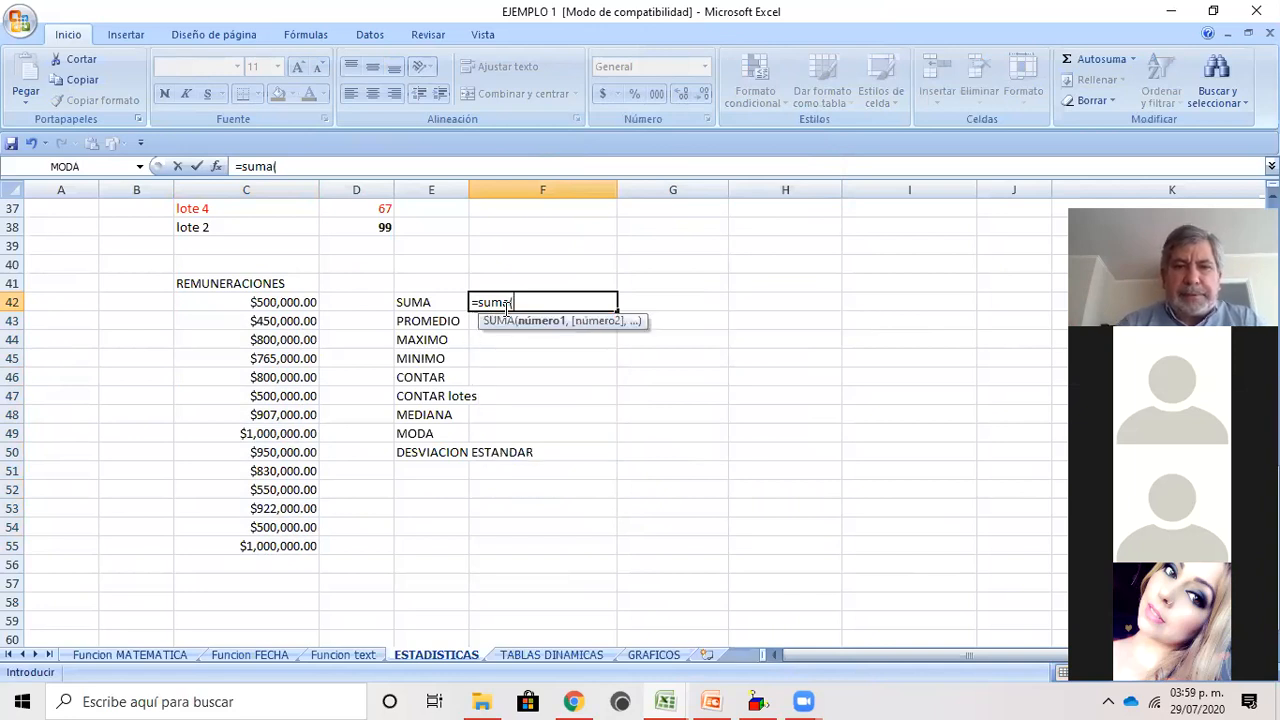
click(233, 306)
drag(242, 315, 265, 548)
text())
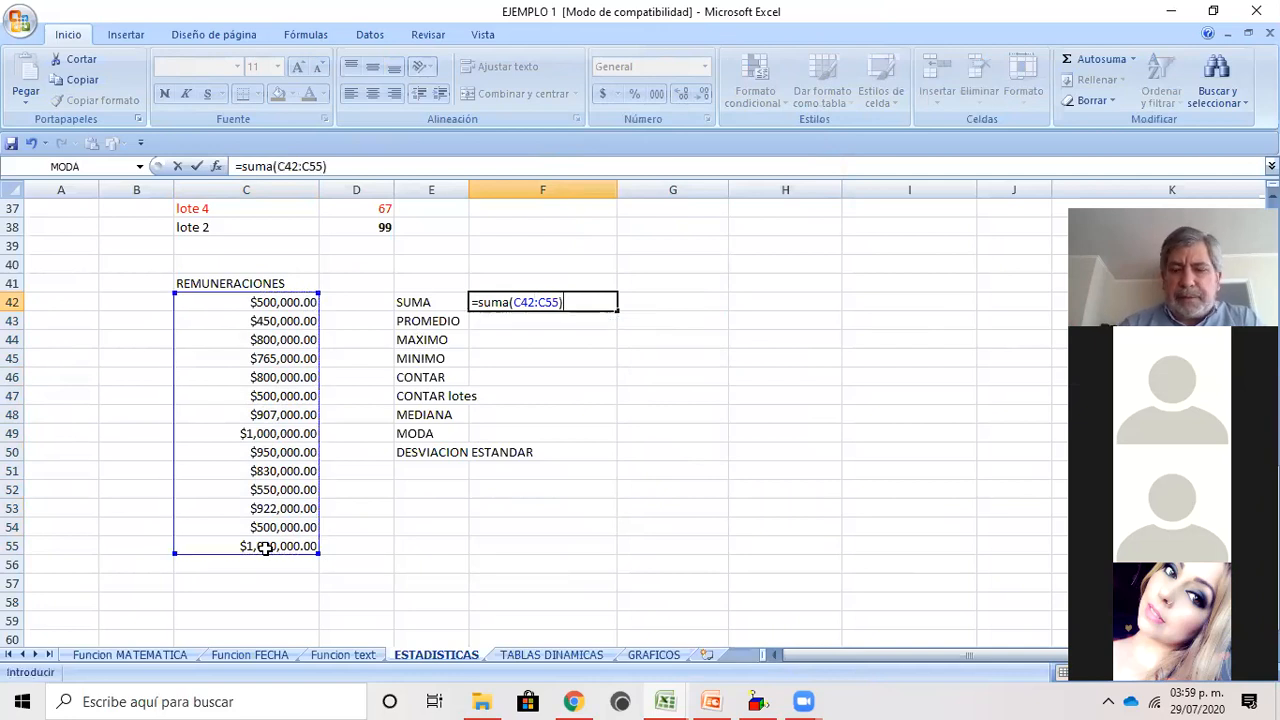
key(Return)
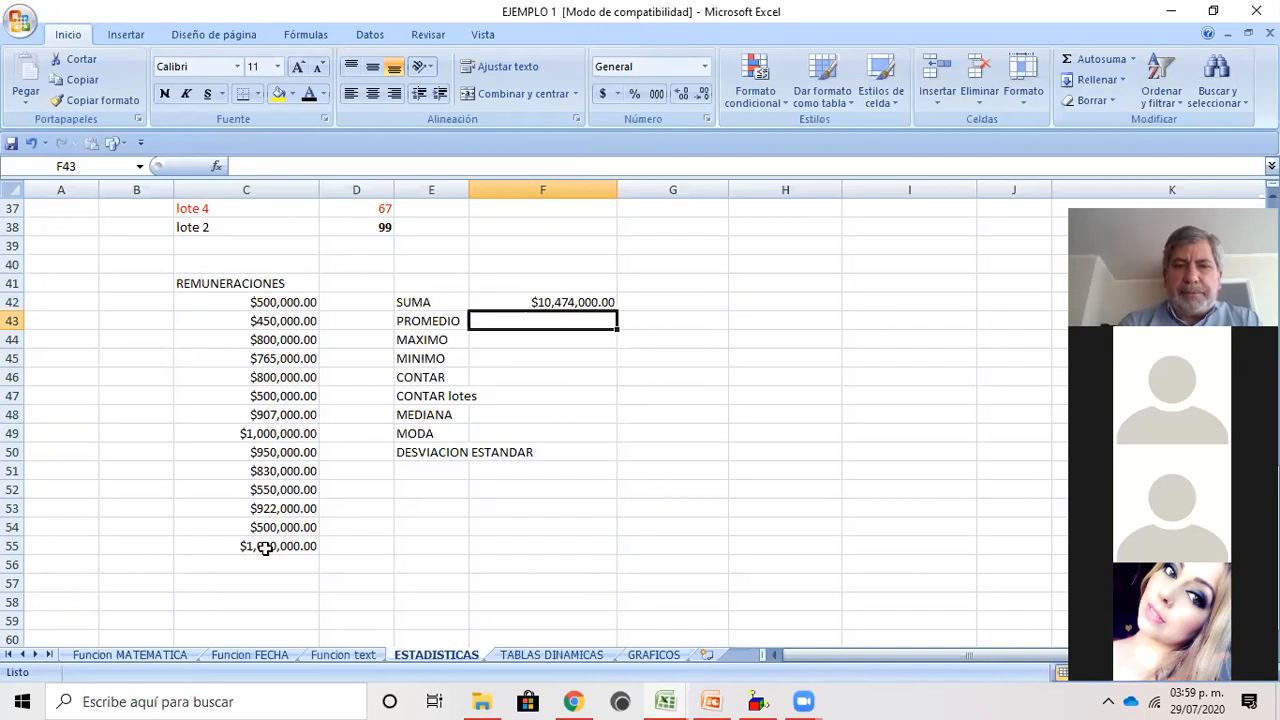
Step: Calculate the average of the REMUNERACIONES values in F43 with =PROMEDIO(C42:C55)
text(=pro)
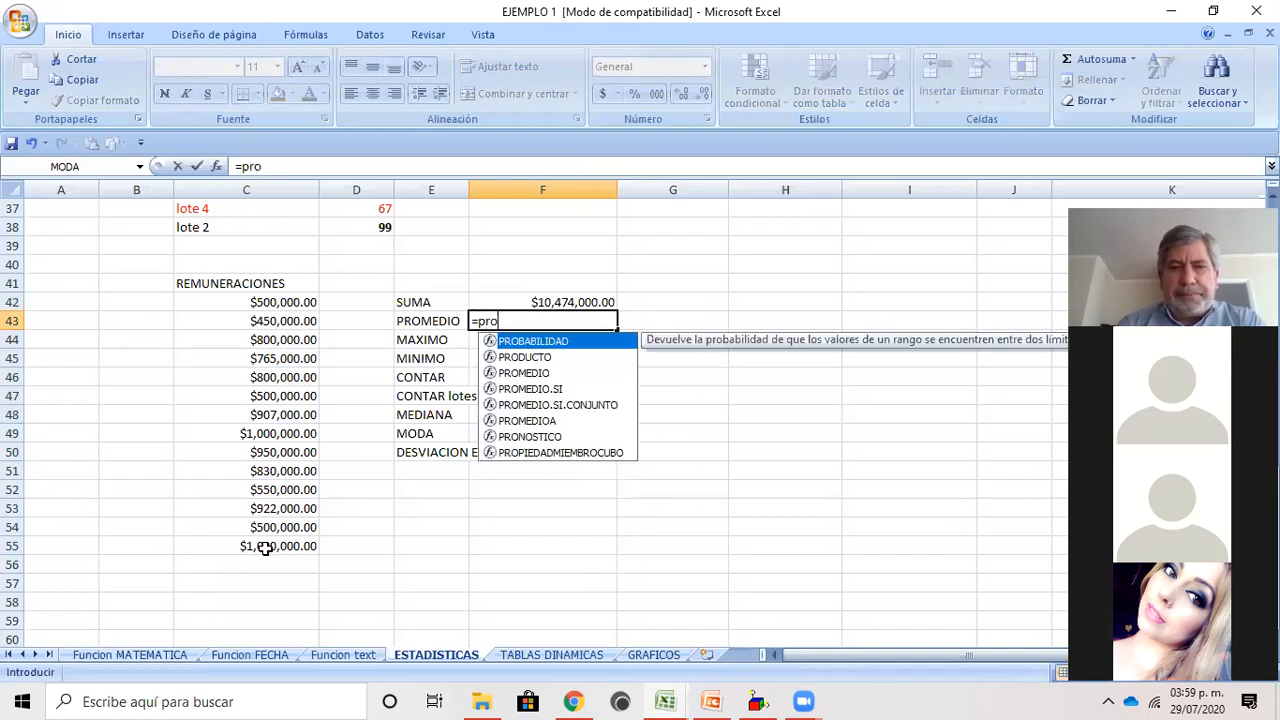
text(med)
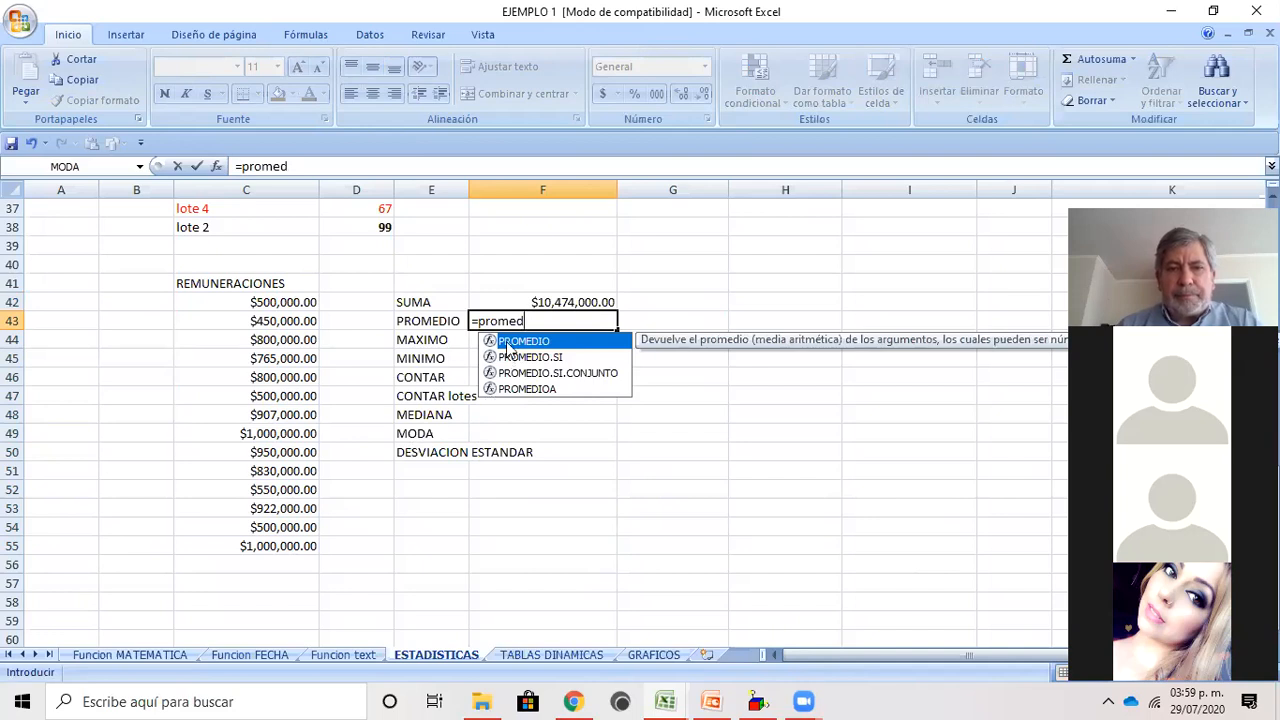
double_click(510, 343)
drag(285, 300, 284, 538)
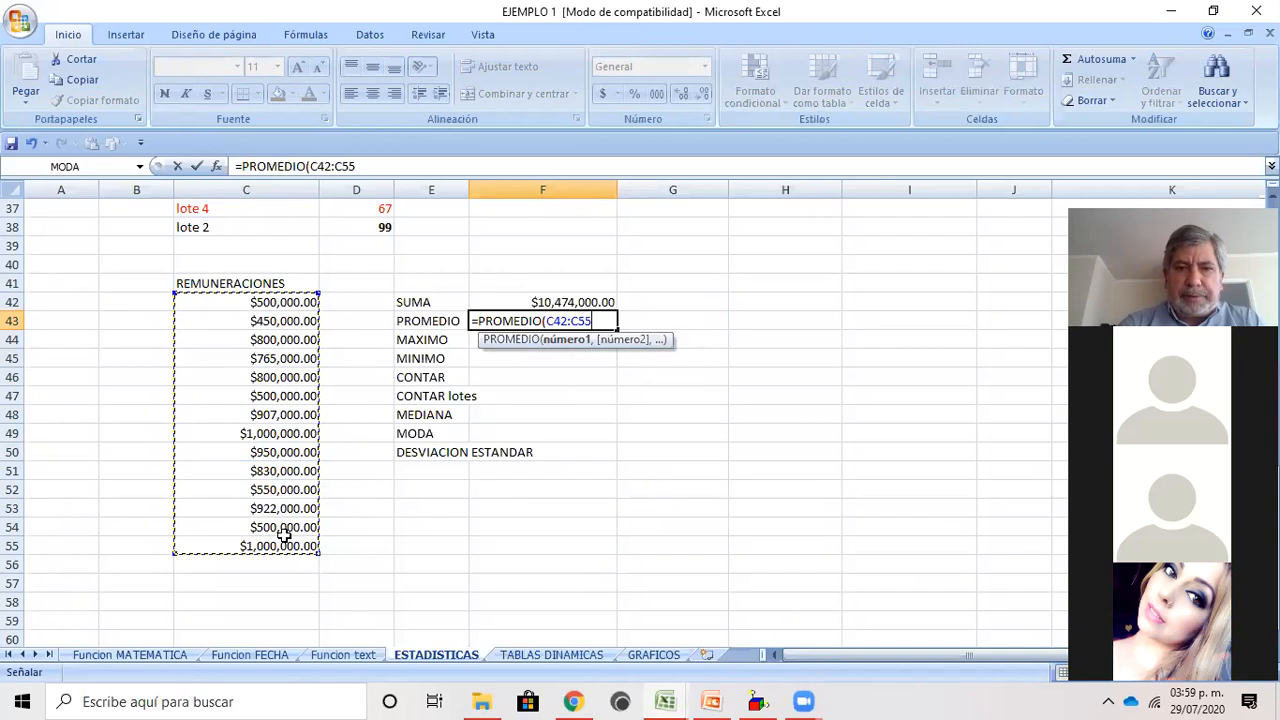
key(Return)
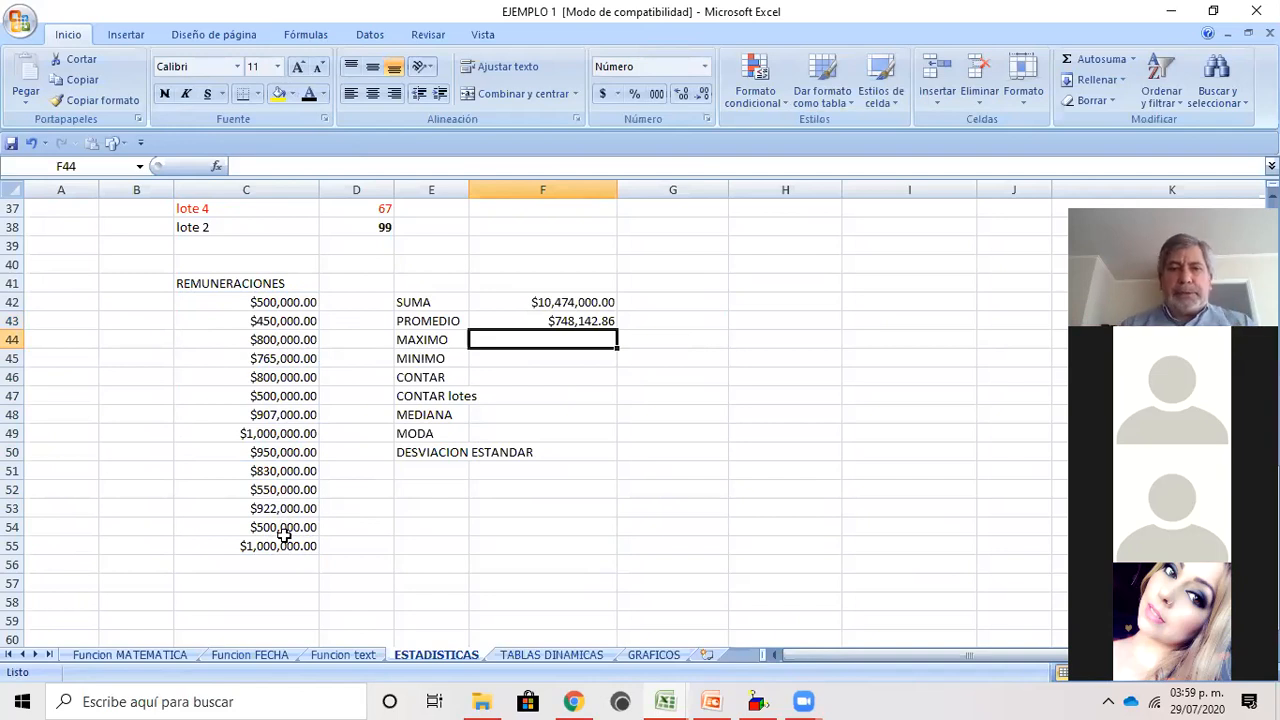
Step: Enter =MAX(C42:C54) in F44 to find the maximum of the REMUNERACIONES values
text(=maxi)
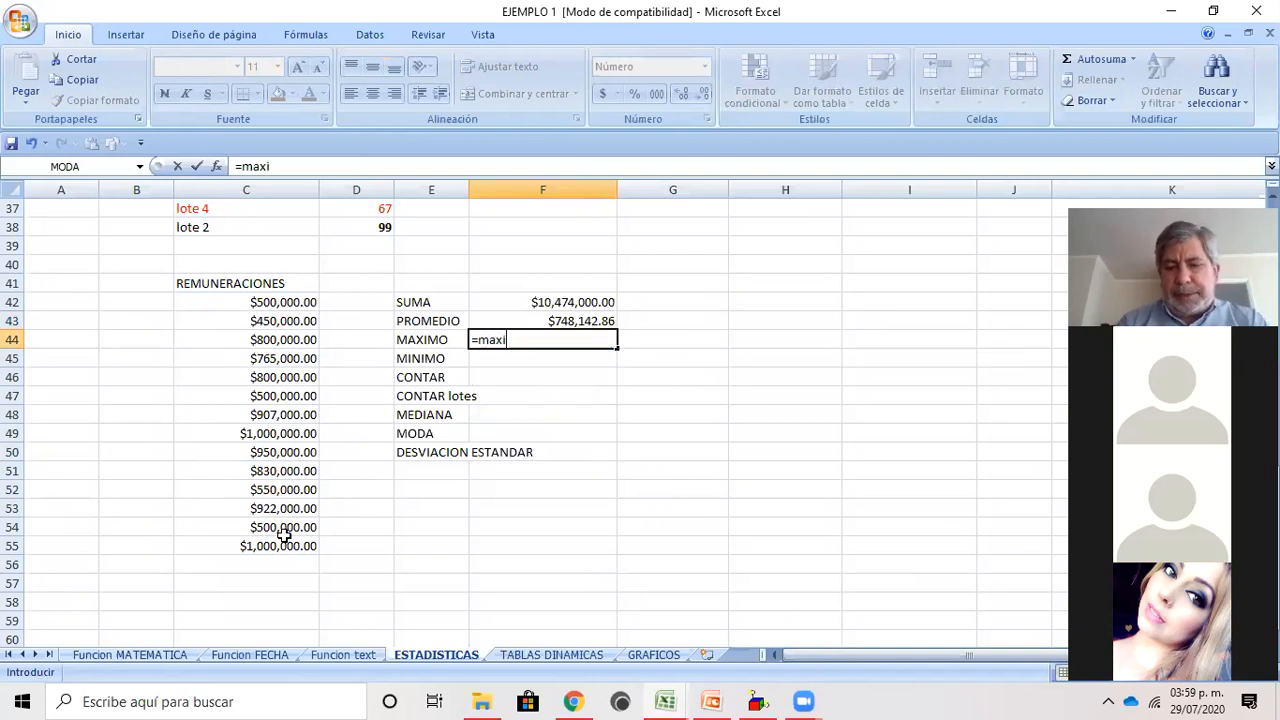
key(BackSpace)
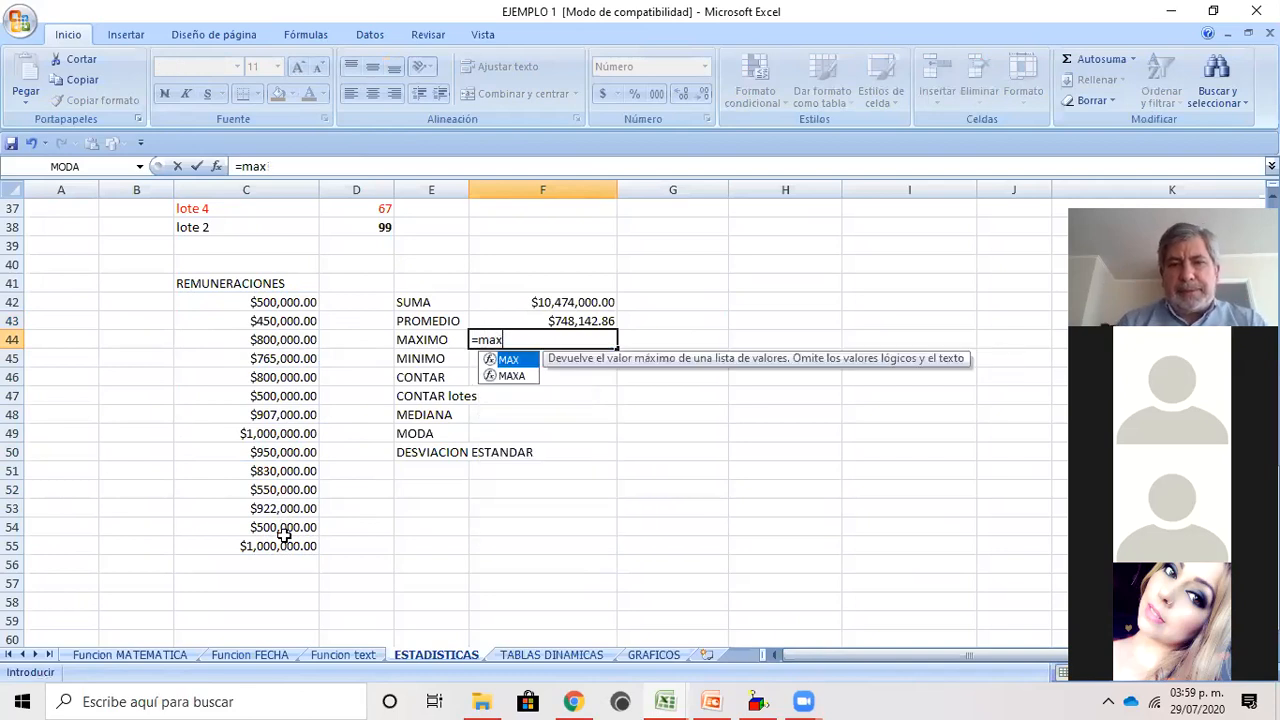
double_click(509, 361)
drag(283, 303, 298, 536)
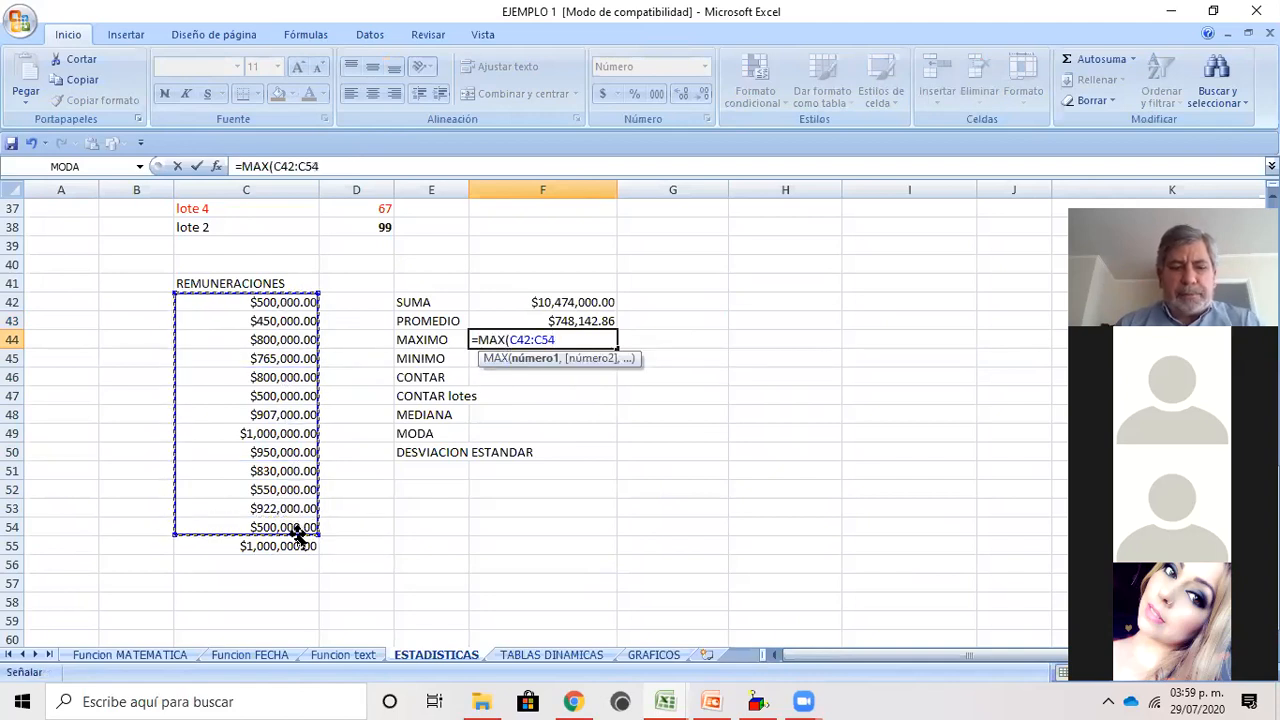
text())
key(Return)
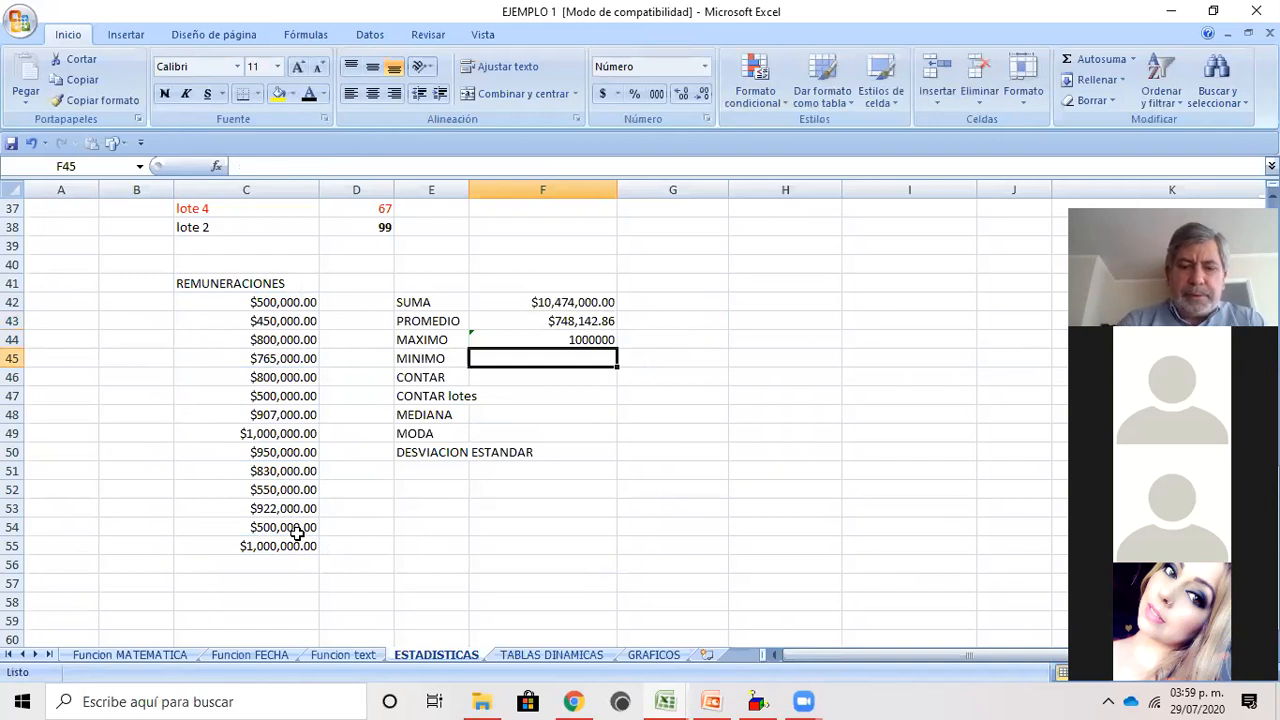
Step: Enter =MIN(C42:C55) in F45 to find the minimum of the REMUNERACIONES values
text(=mini)
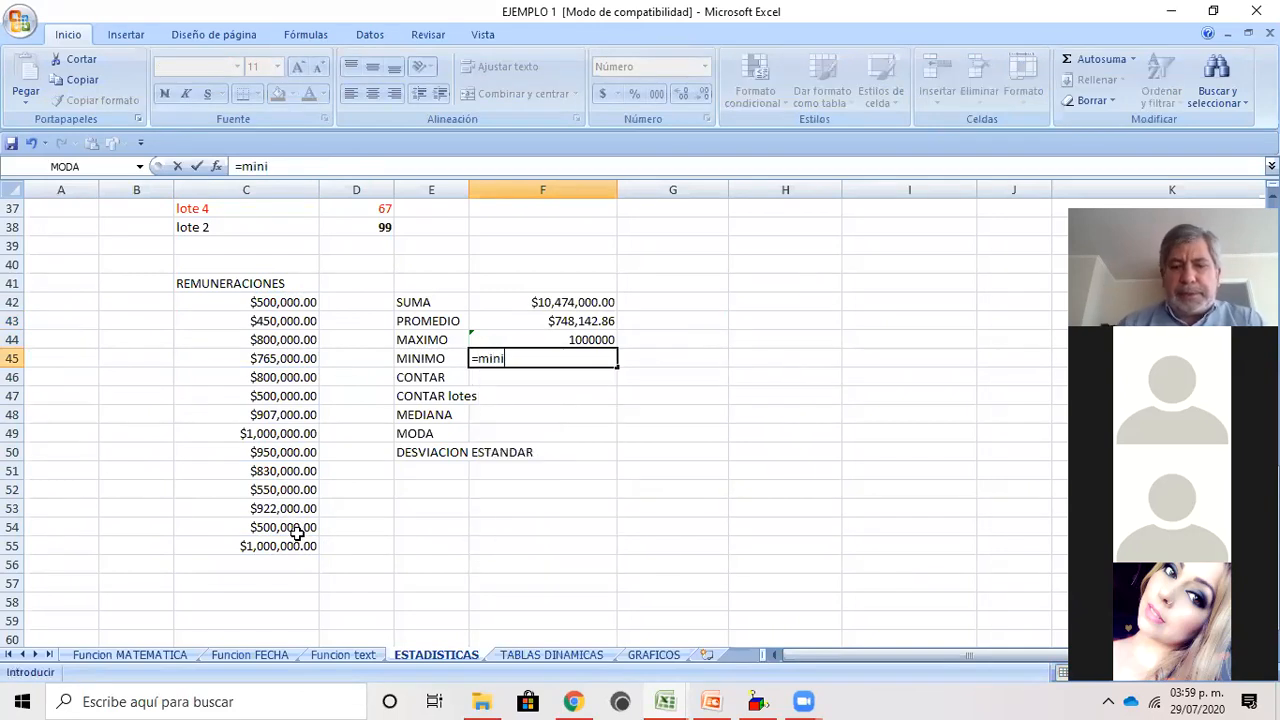
key(BackSpace)
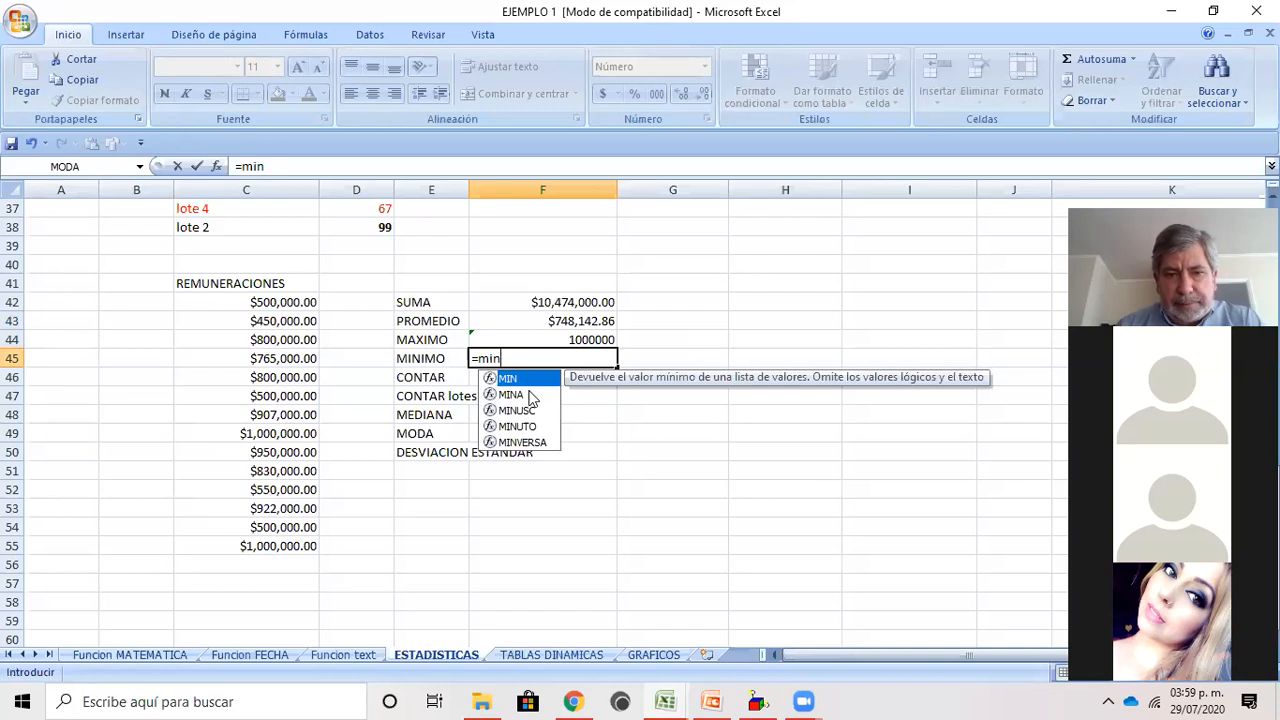
double_click(493, 381)
drag(286, 306, 309, 536)
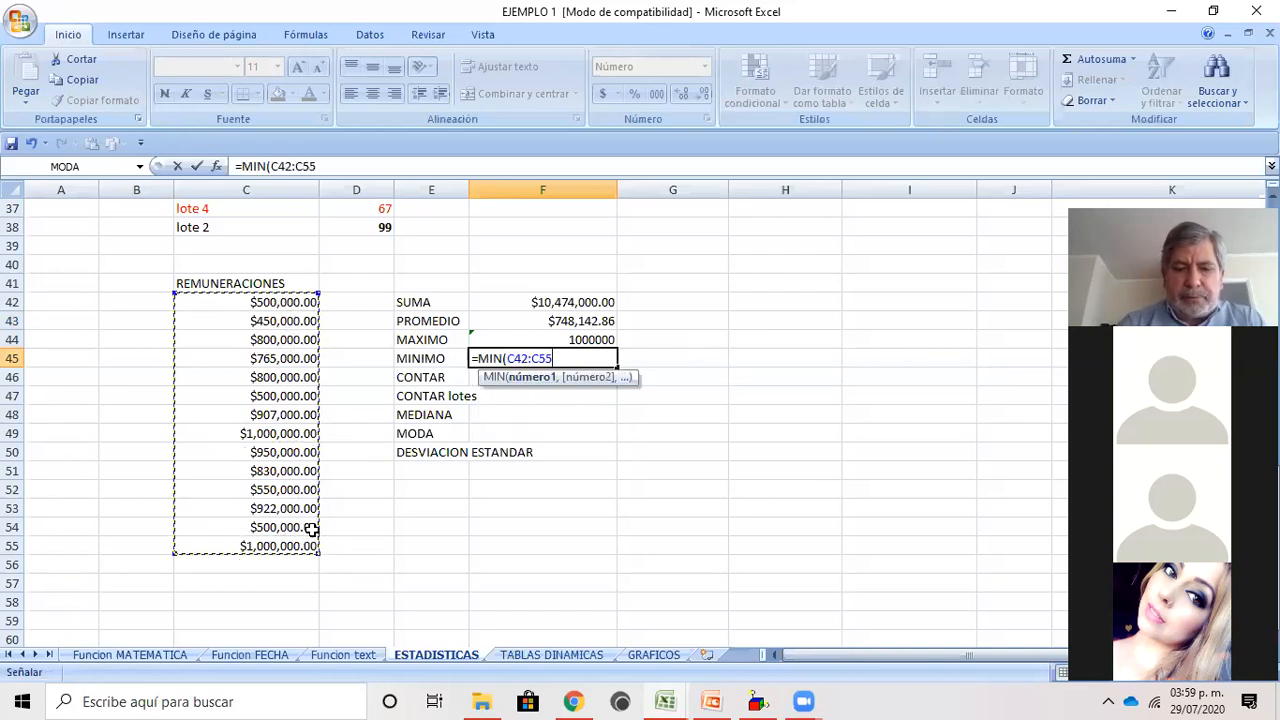
text())
key(Return)
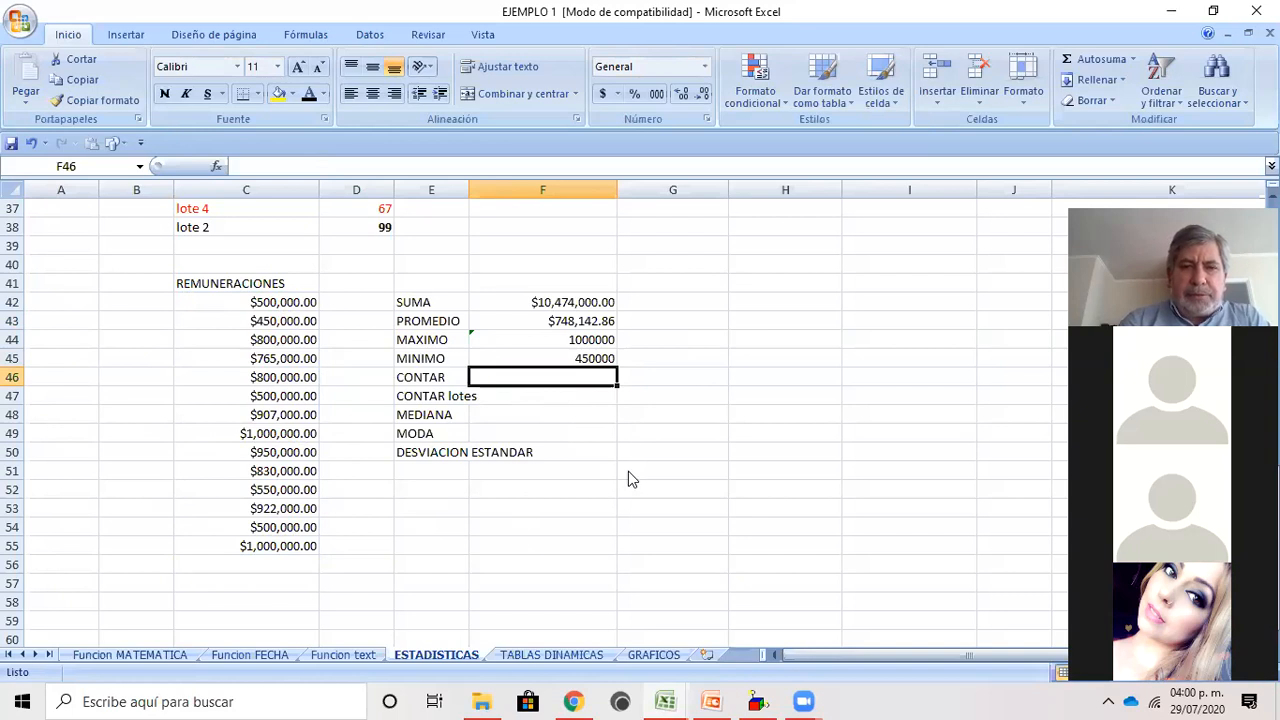
Step: Calculate the median of the REMUNERACIONES values in F48 with =MEDIANA(C42:C55)
click(509, 415)
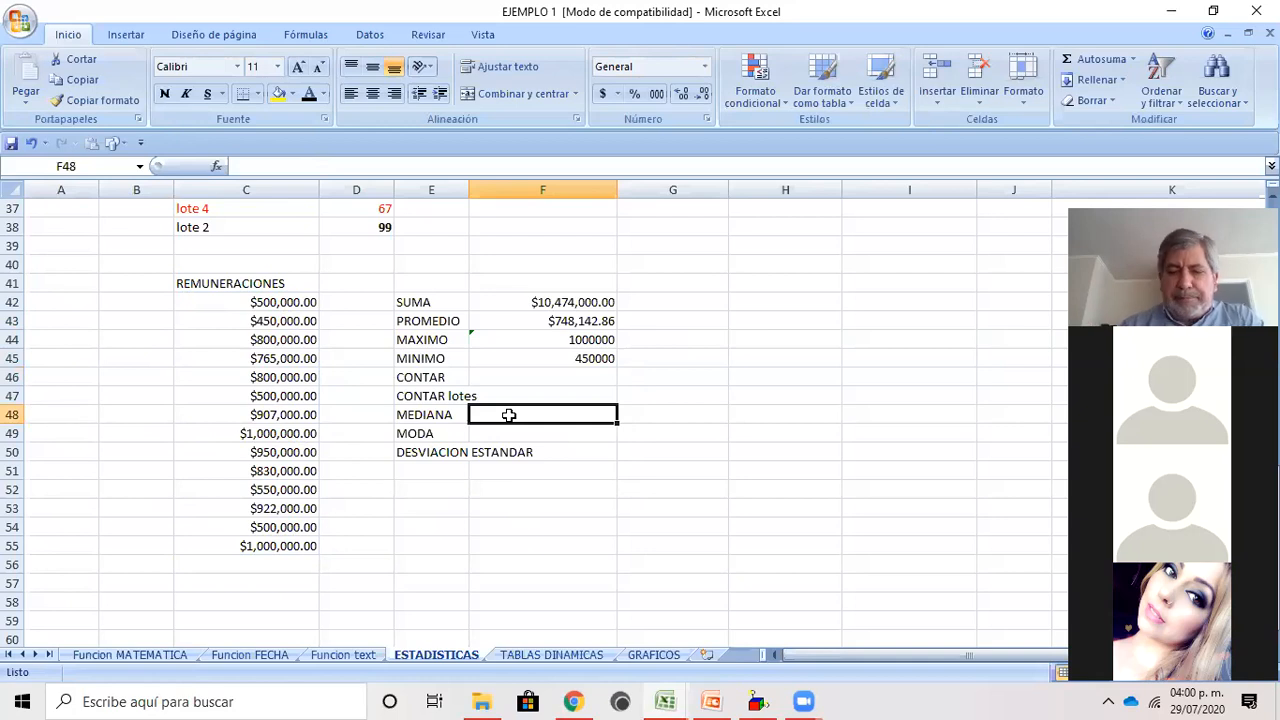
text(=med)
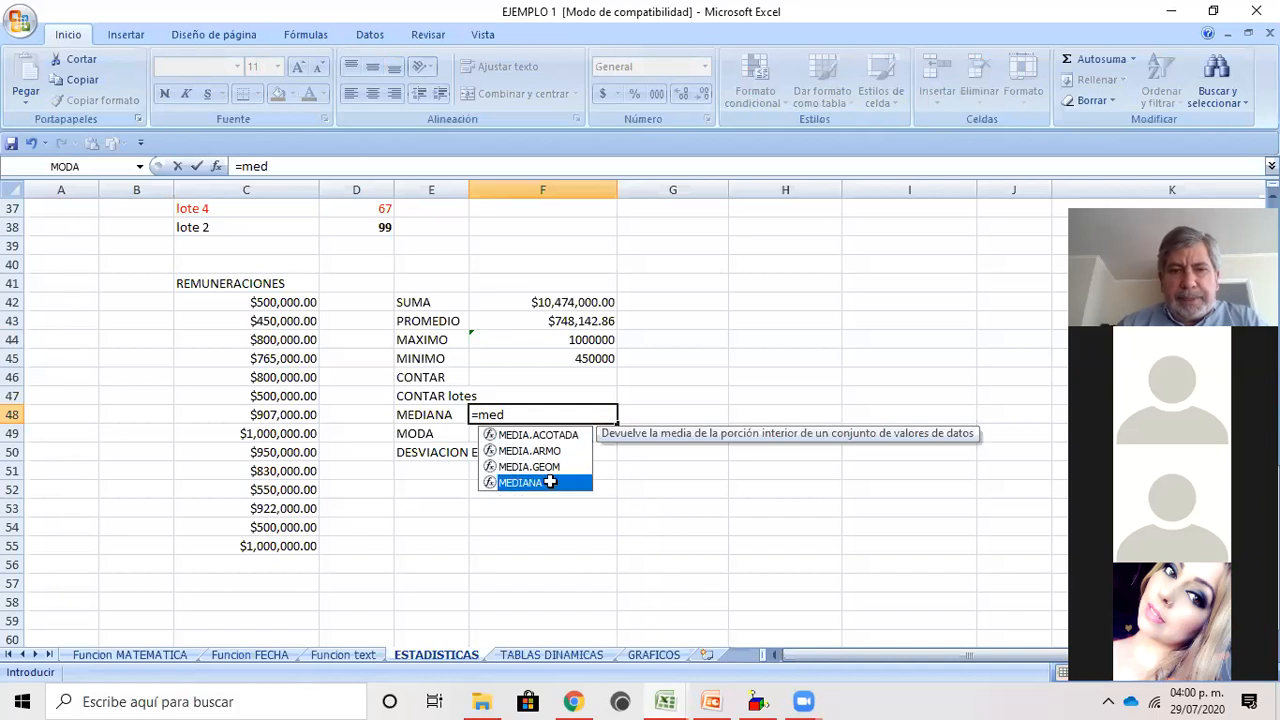
double_click(549, 483)
drag(248, 304, 263, 537)
text())
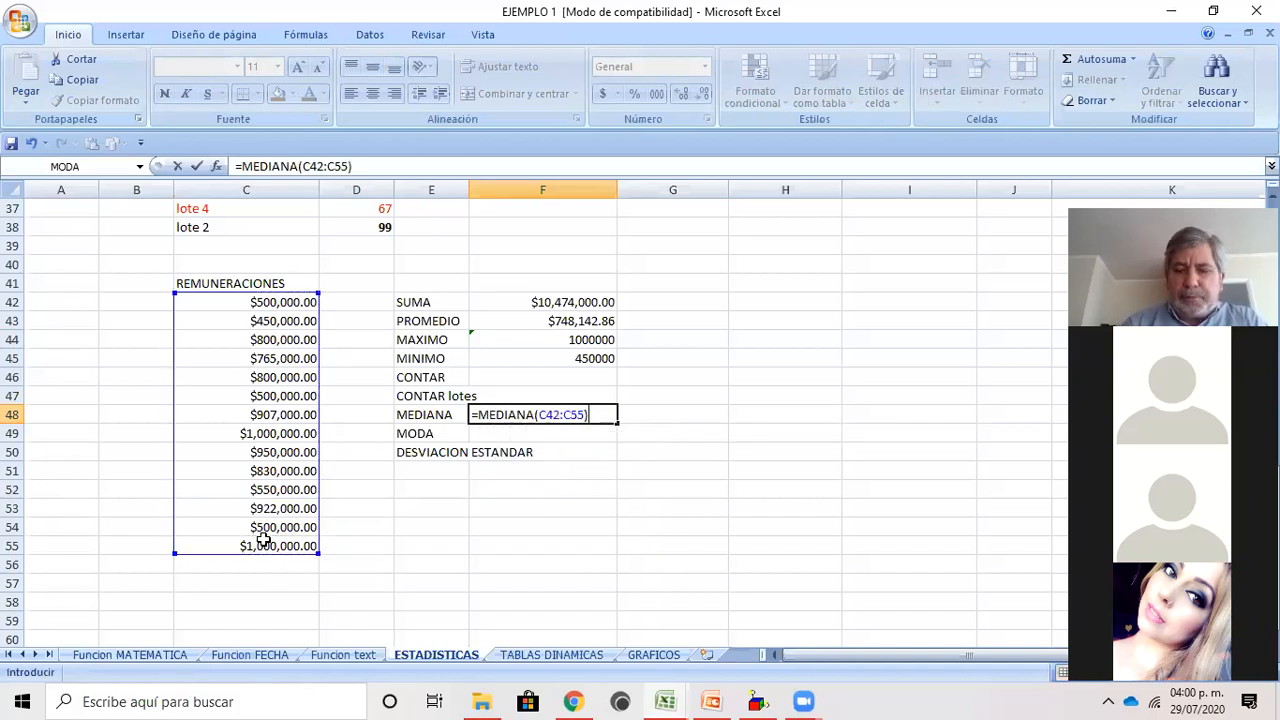
key(Return)
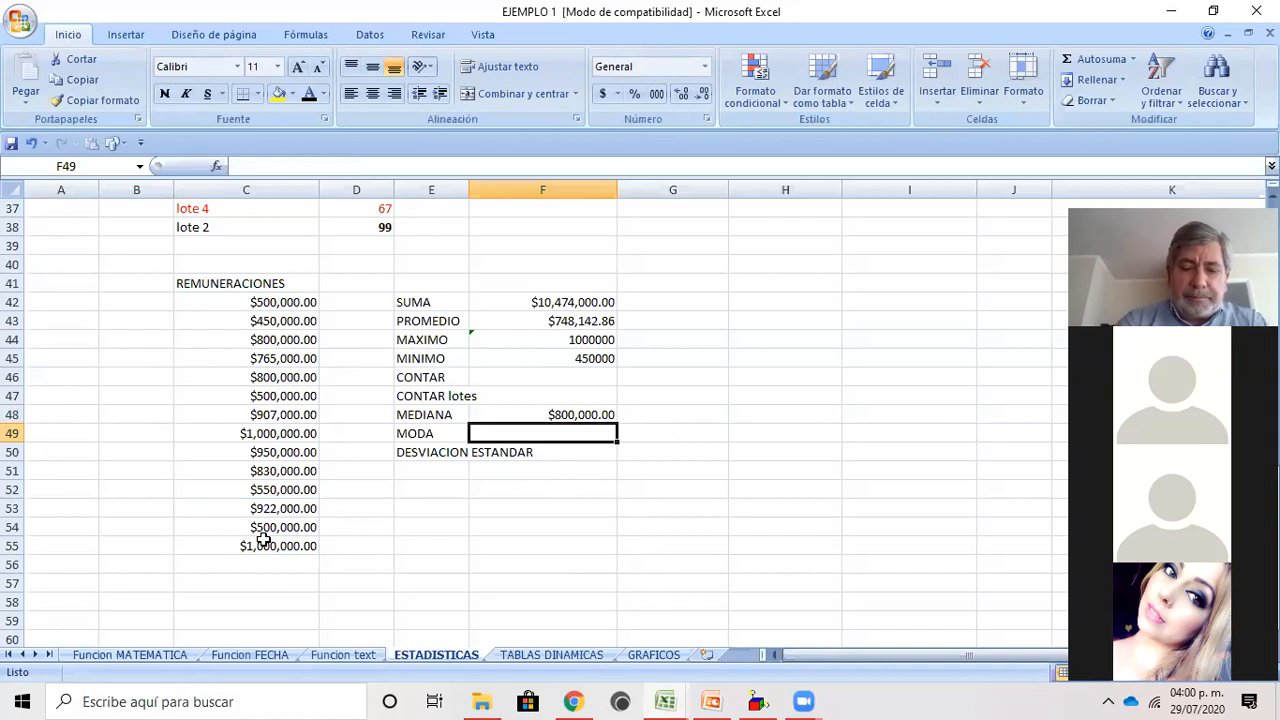
Step: Enter a MODA formula over C42:C55 in F49 to find the most frequent REMUNERACIONES value
text(=moda)
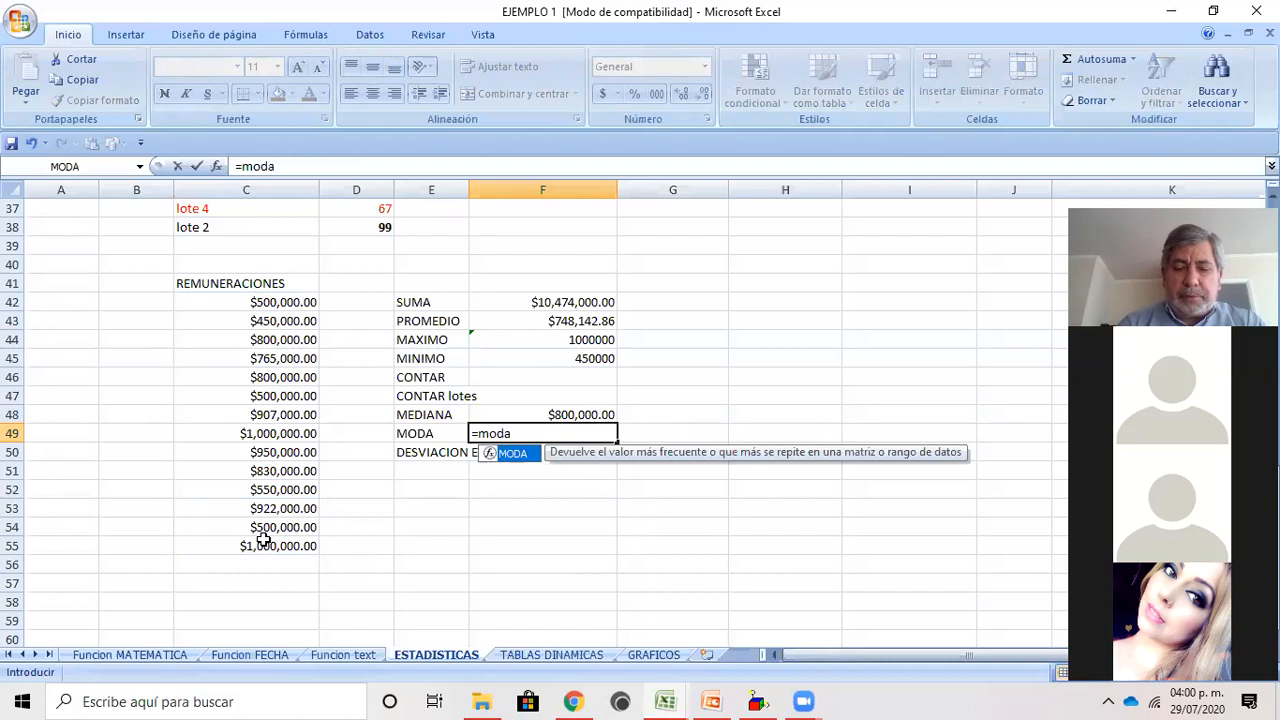
text(()
drag(286, 298, 286, 545)
text())
key(Return)
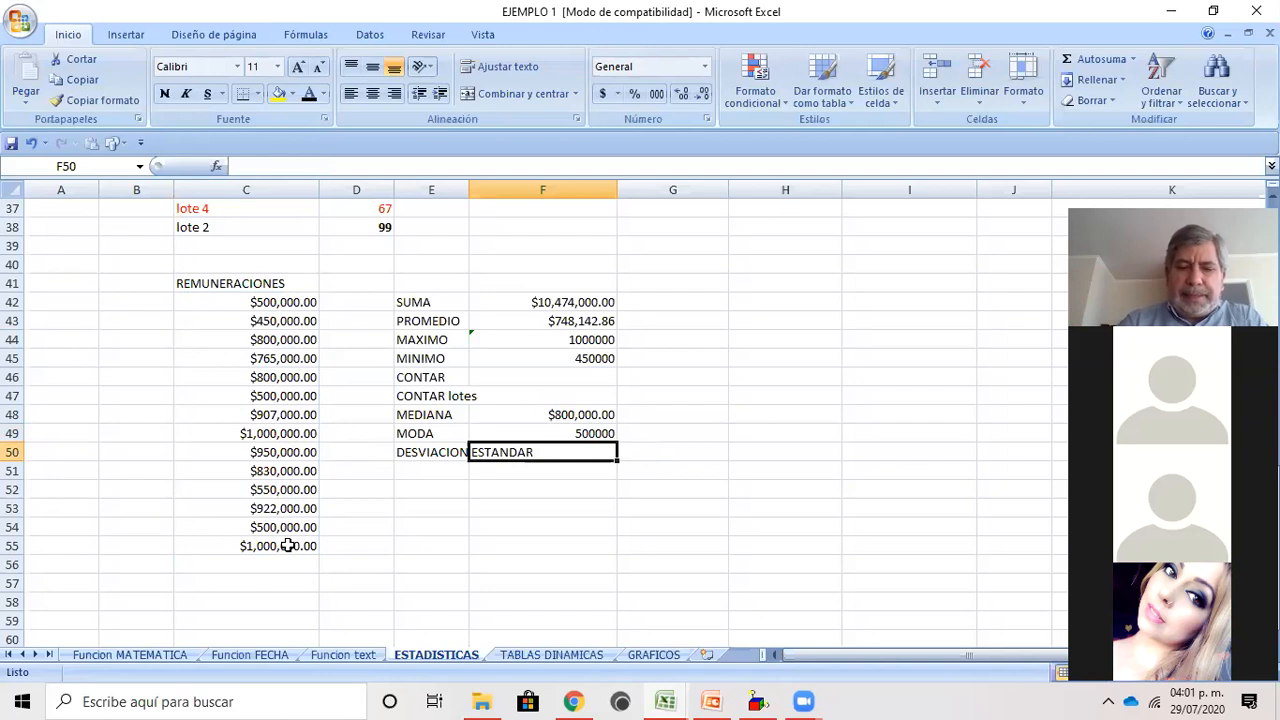
Step: Calculate the standard deviation of the REMUNERACIONES values in F50 with =DESVEST(C42:C55)
text(=)
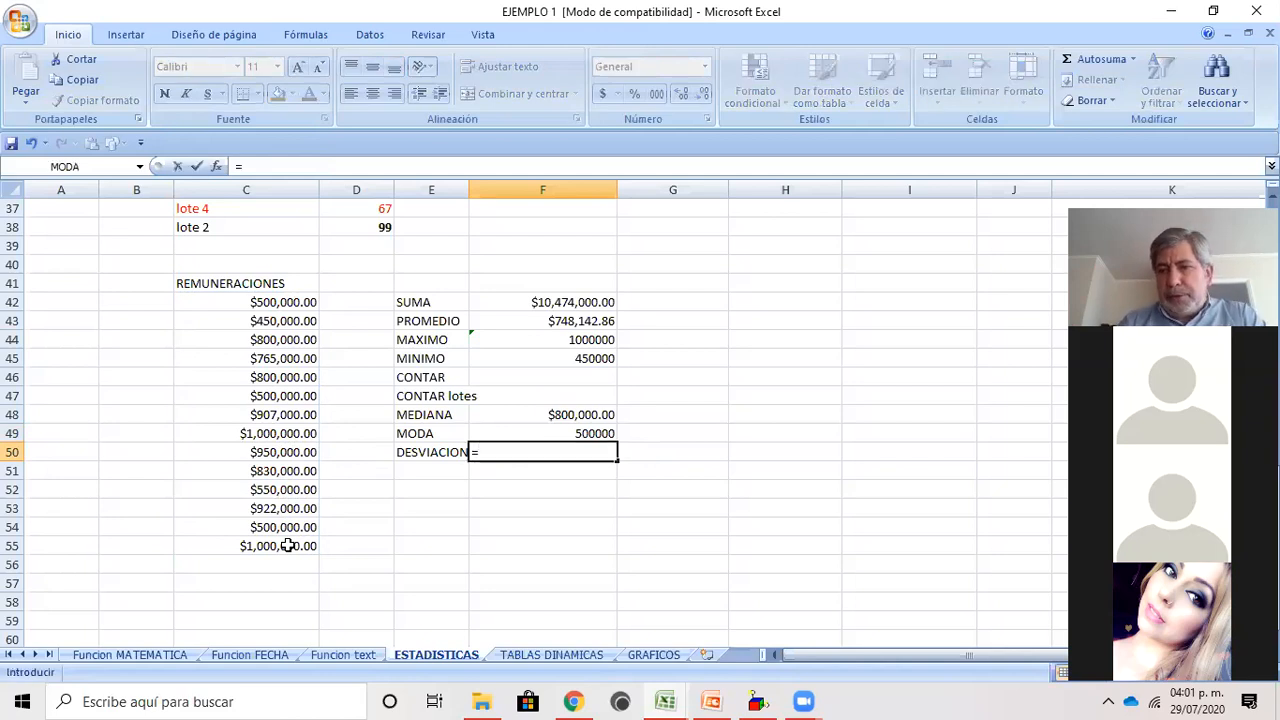
text(des)
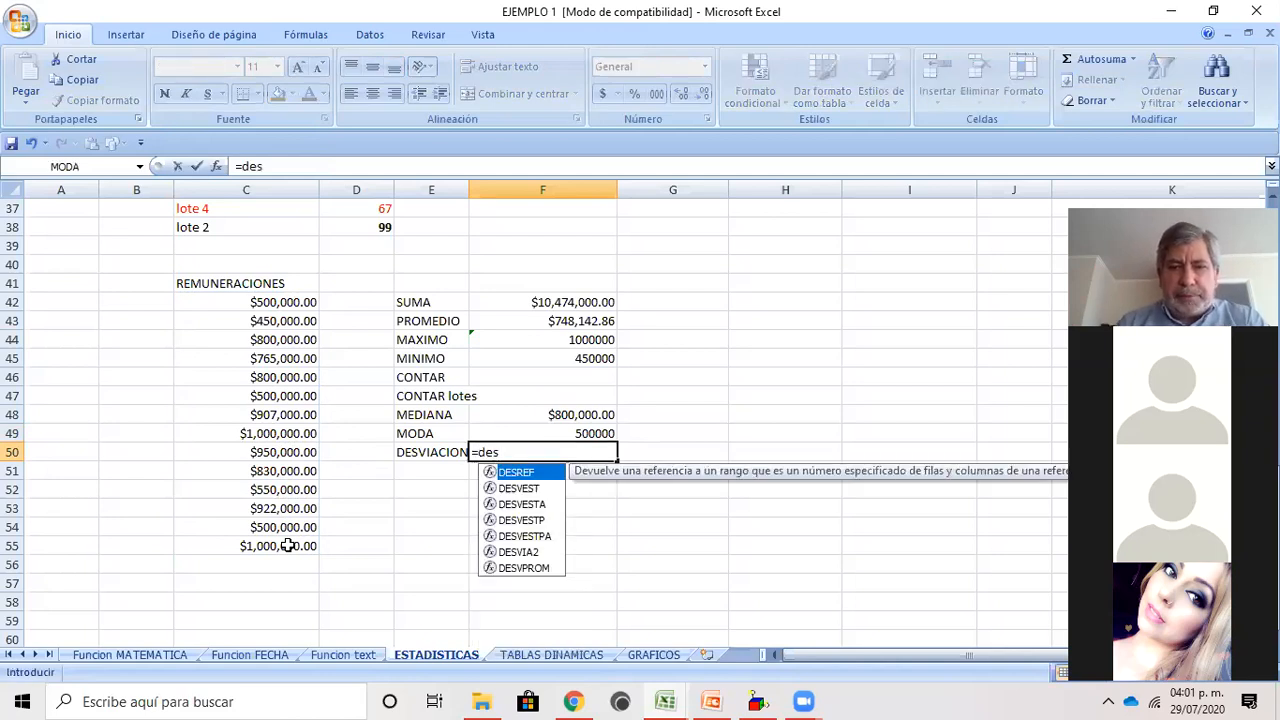
click(520, 490)
double_click(520, 490)
drag(285, 303, 300, 545)
text())
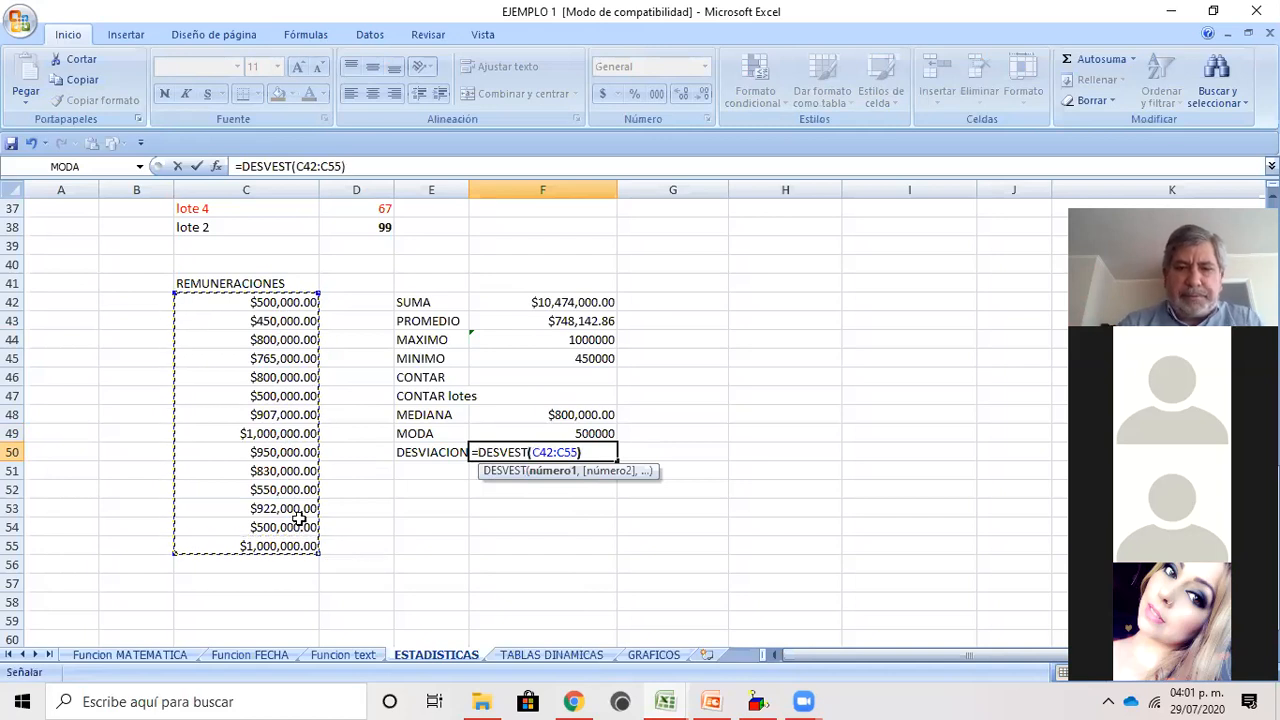
key(Return)
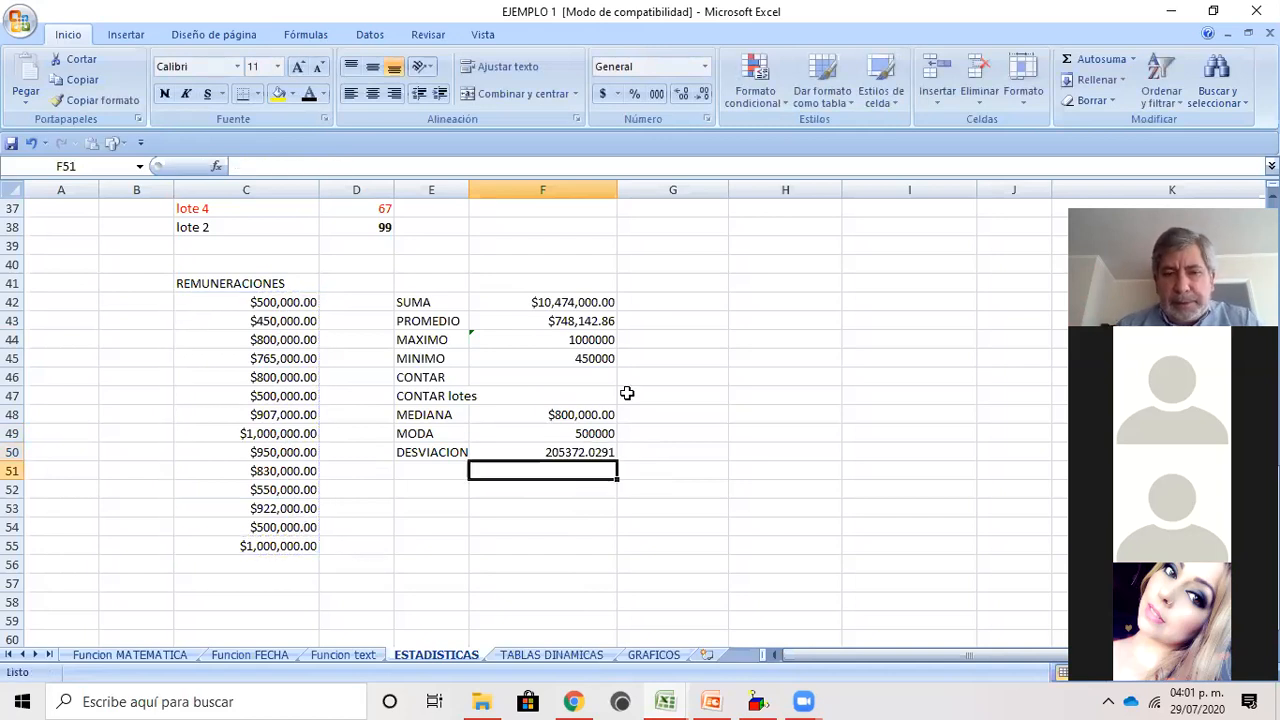
Step: Format the standard deviation in F50 as Número with 0 decimal places and a thousands separator
click(545, 453)
right_click(545, 455)
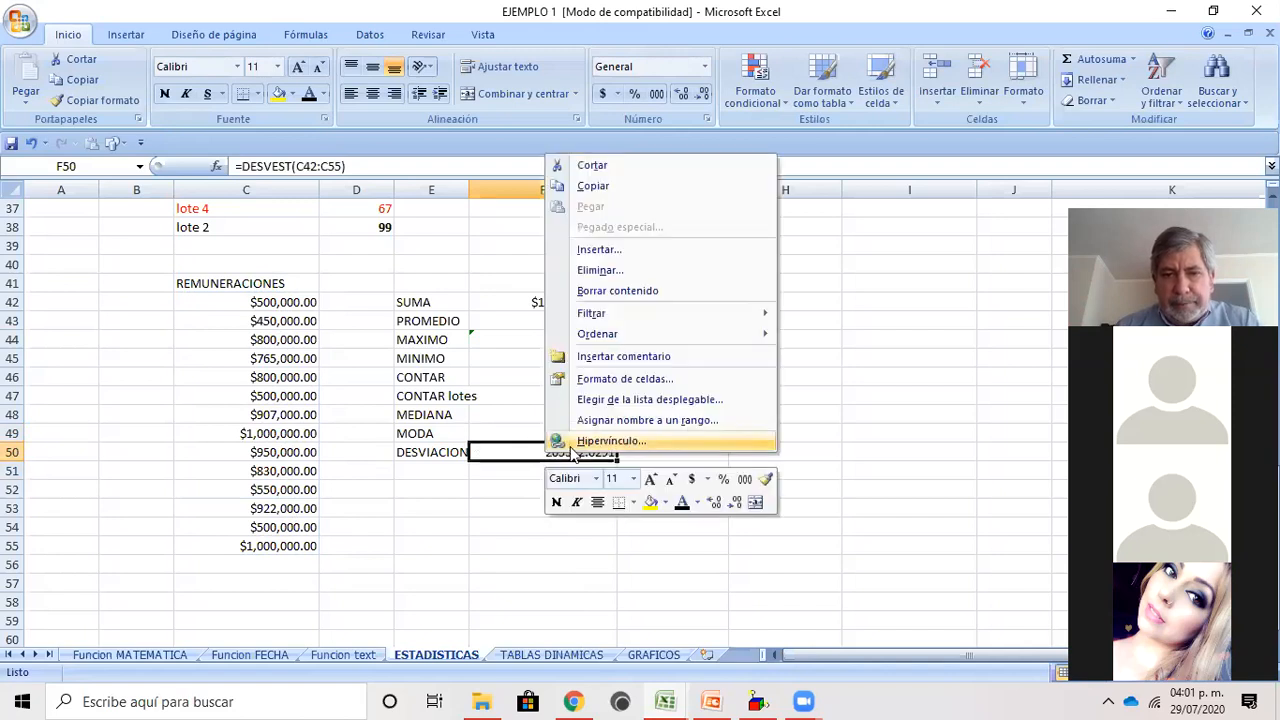
click(588, 376)
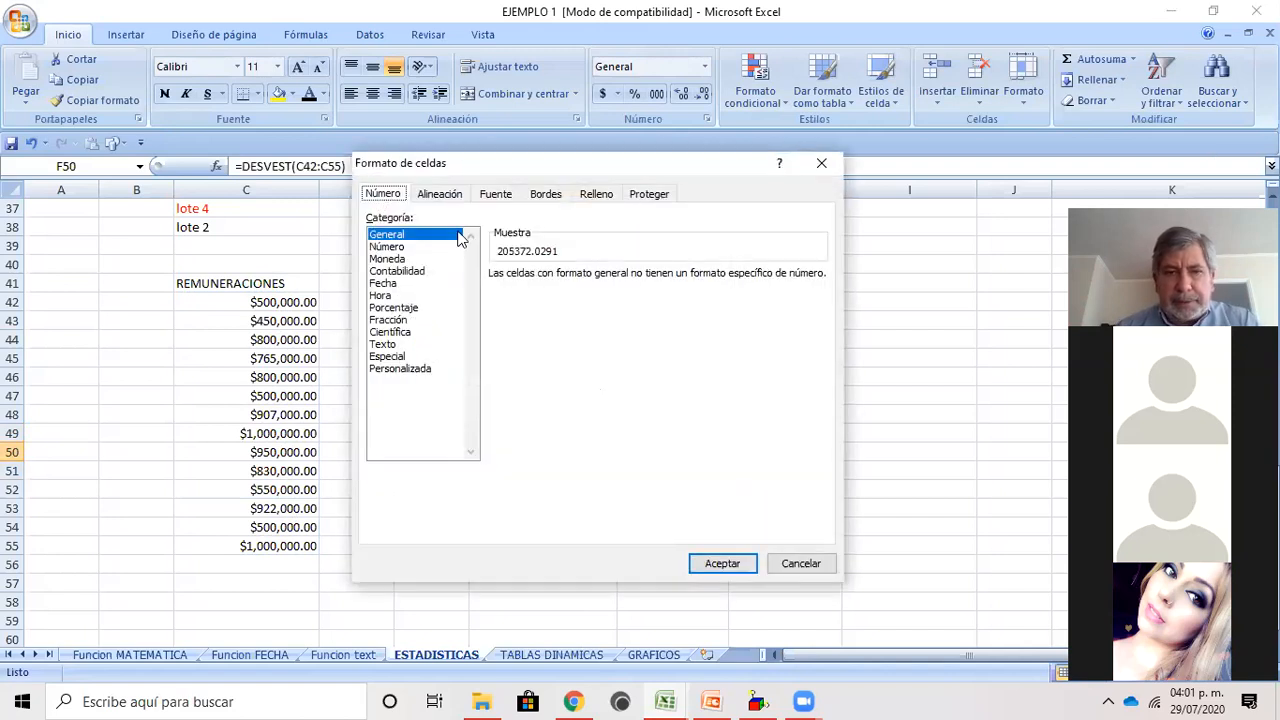
click(395, 247)
click(640, 280)
click(640, 280)
click(495, 298)
click(718, 565)
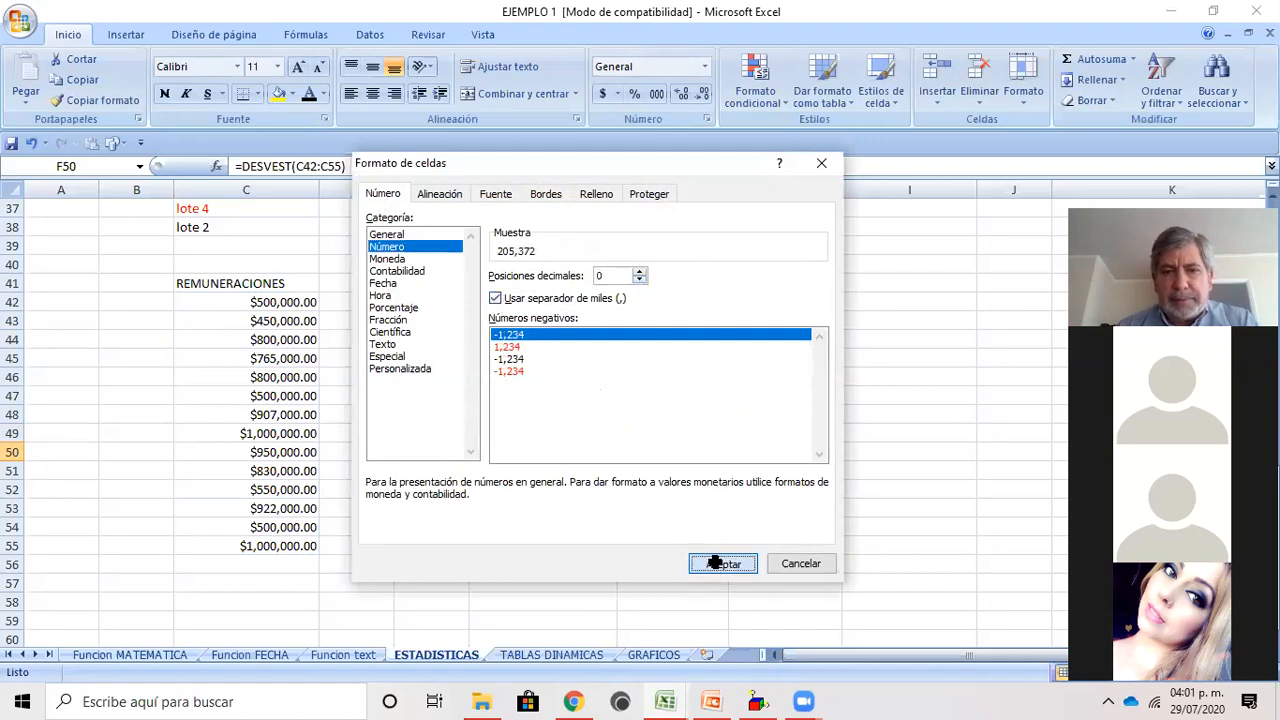
click(674, 542)
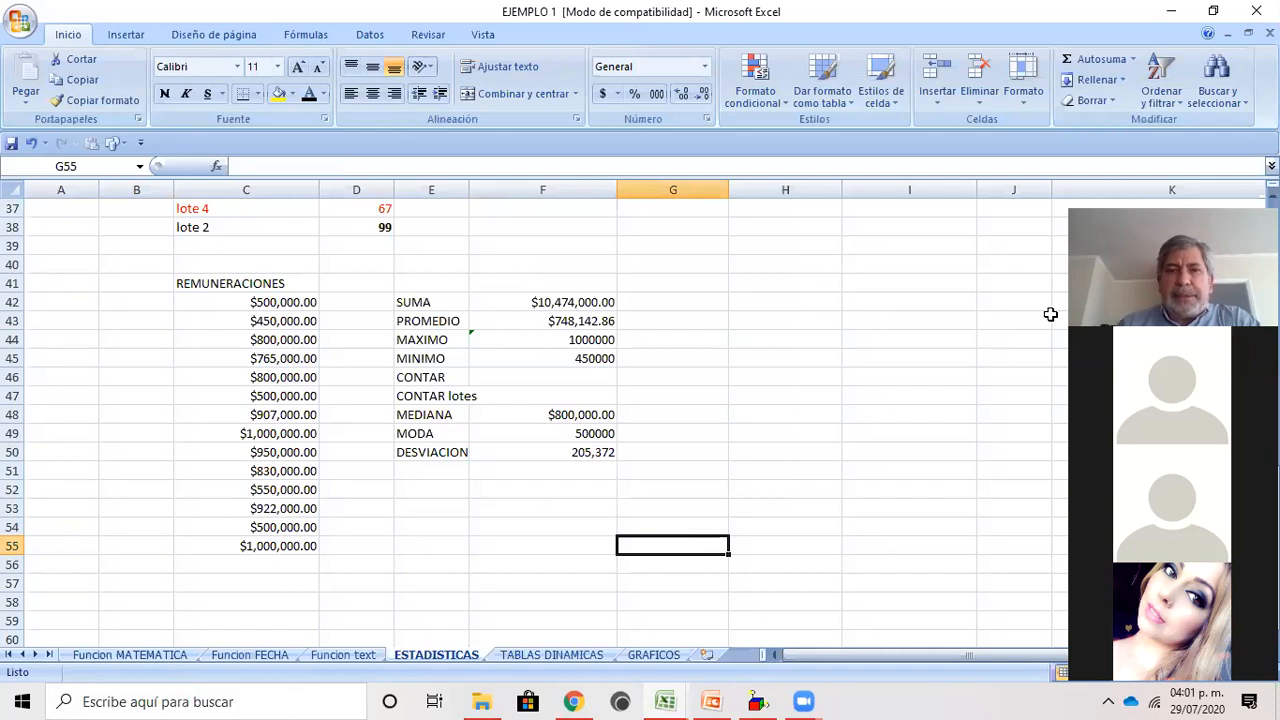
Step: Close the EJEMPLO 1 workbook without saving its changes, and close the student list workbook as well
click(1256, 10)
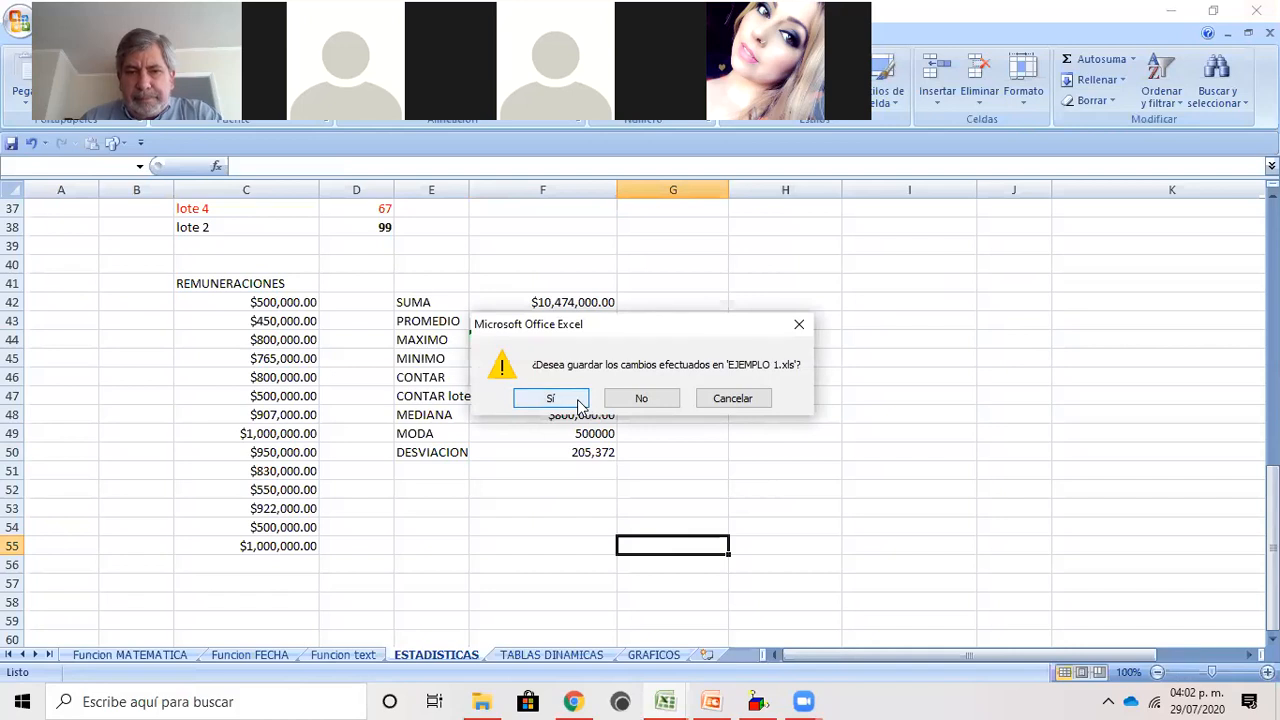
click(632, 400)
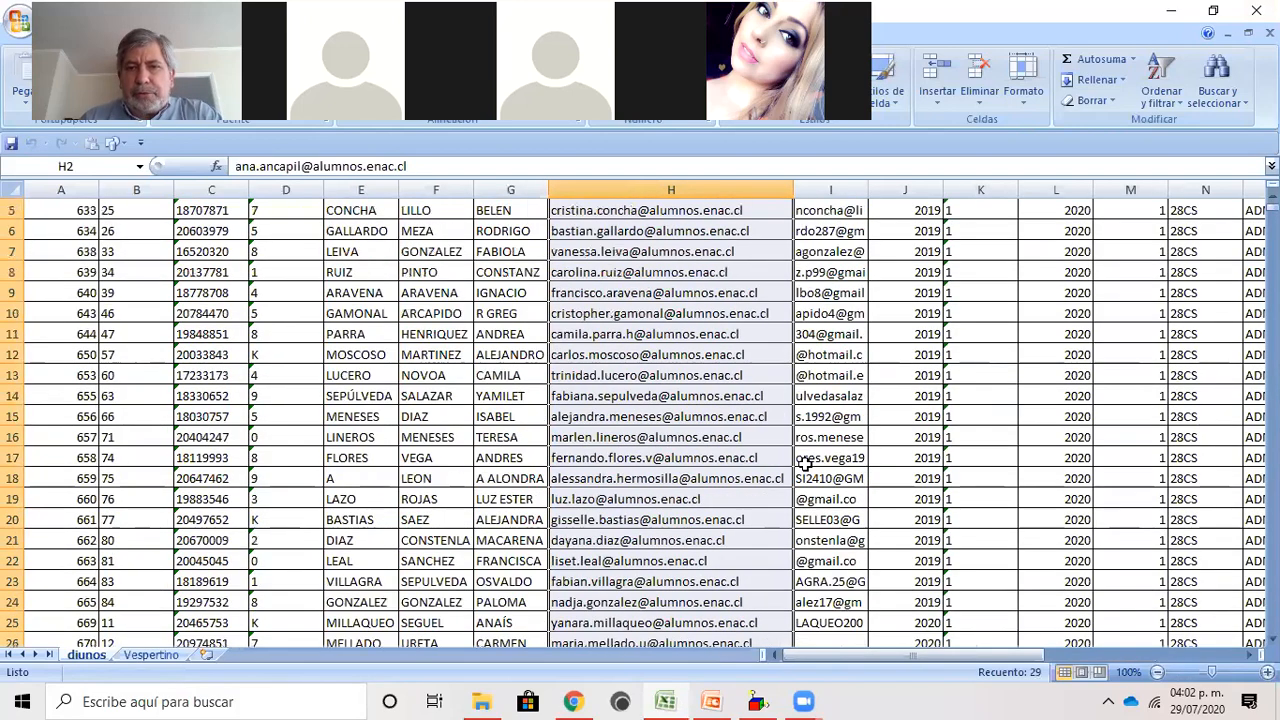
click(1254, 14)
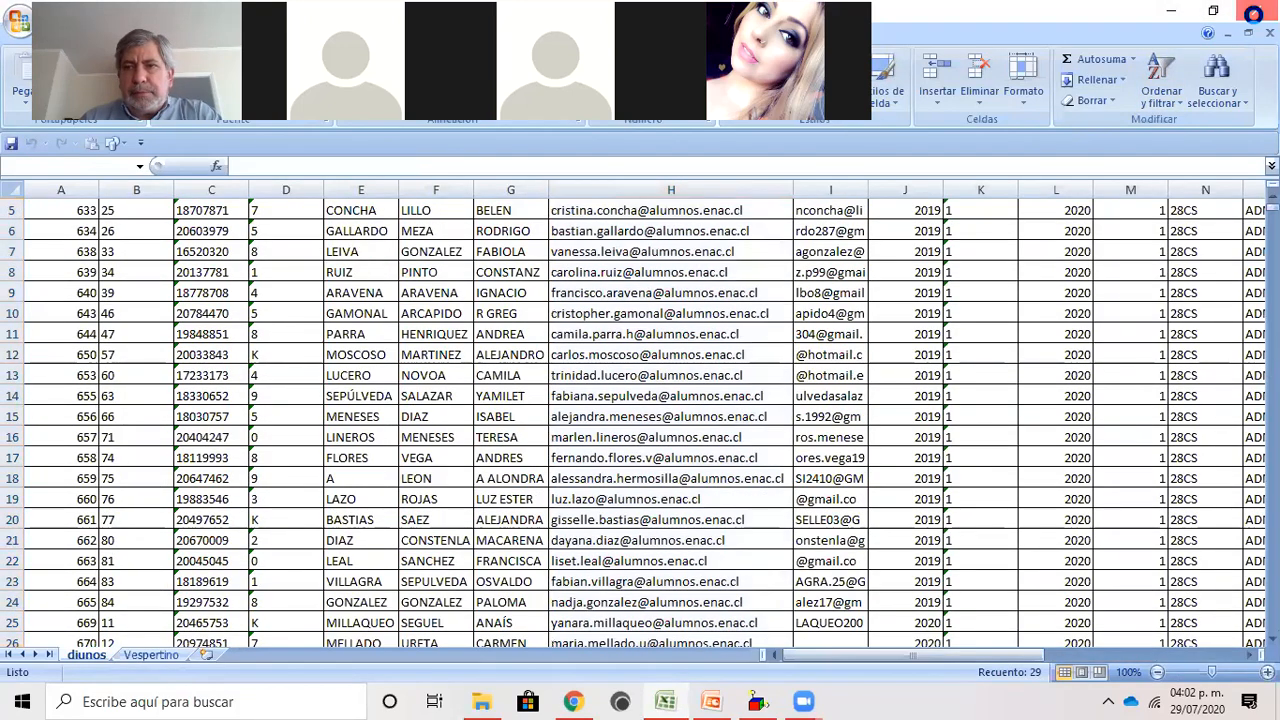